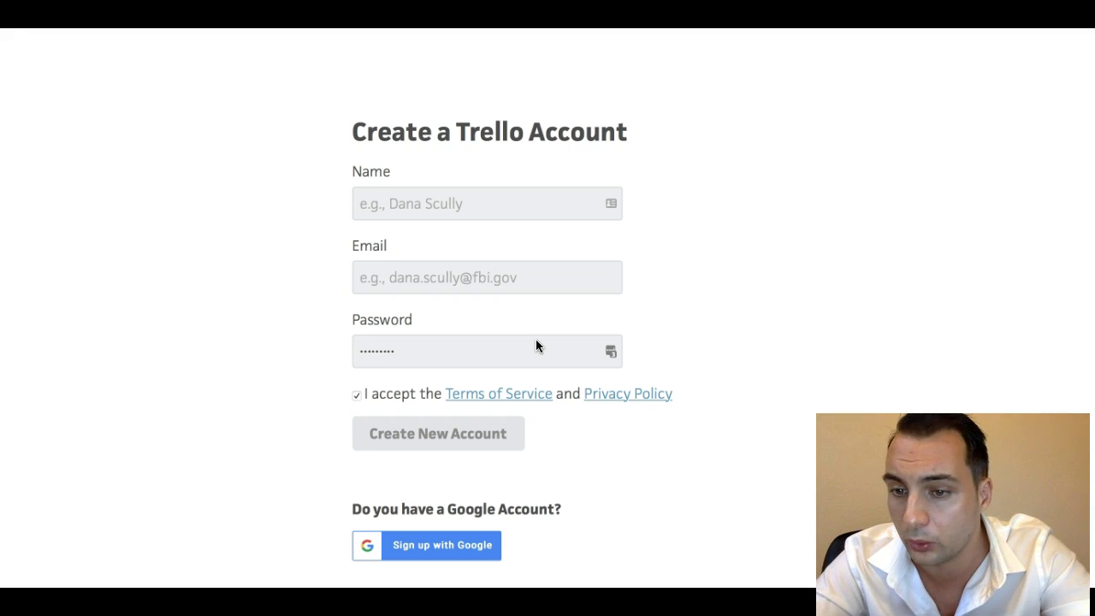
# Fill in the sign-up form with the full name, an e-mail address and a password, then submit it.
pyautogui.click(519, 203)
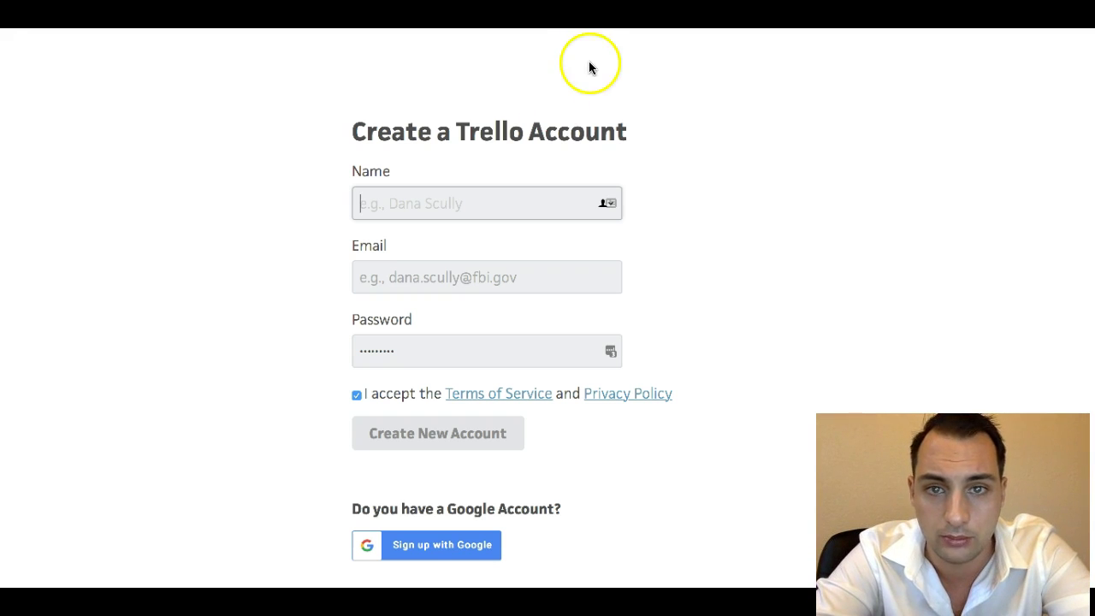
pyautogui.moveTo(457, 134); pyautogui.dragTo(506, 134)
pyautogui.click(508, 134)
pyautogui.click(448, 199)
pyautogui.press('Tab')
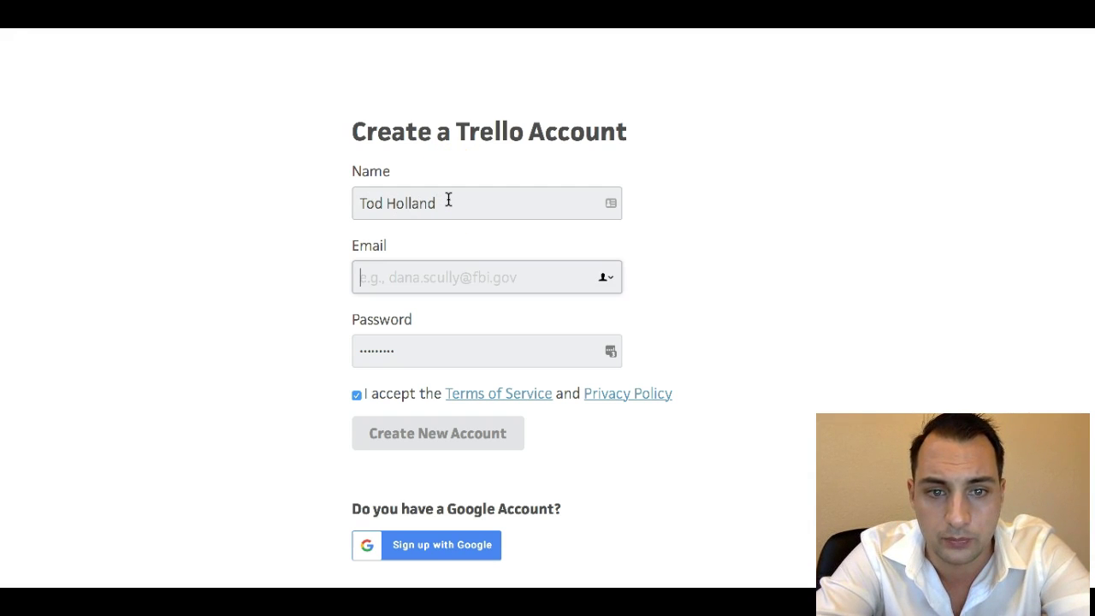
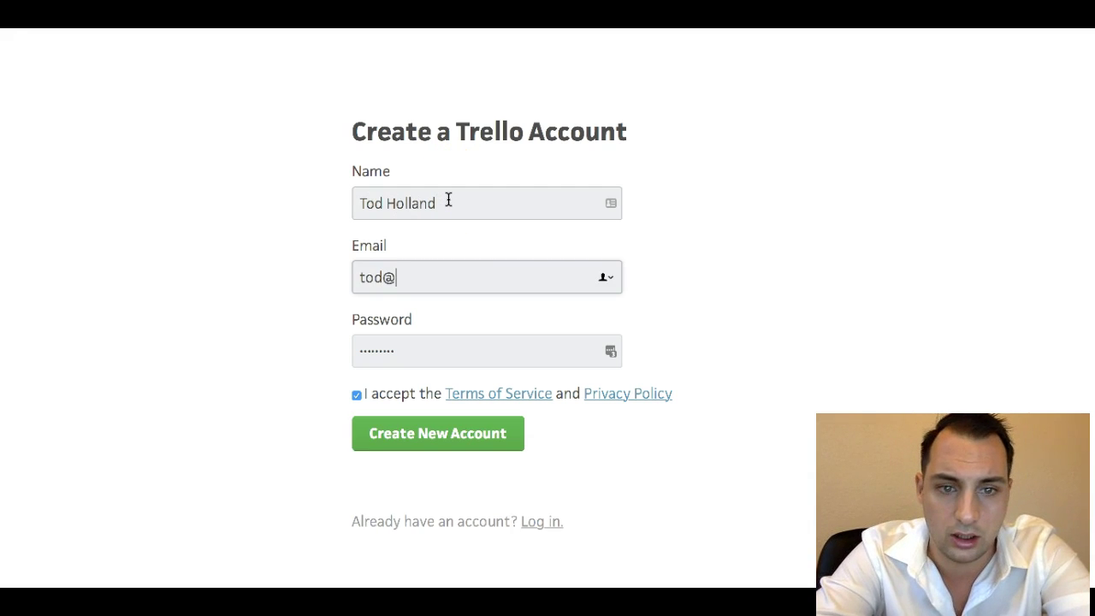
pyautogui.doubleClick(380, 351)
pyautogui.write('••••••••••')
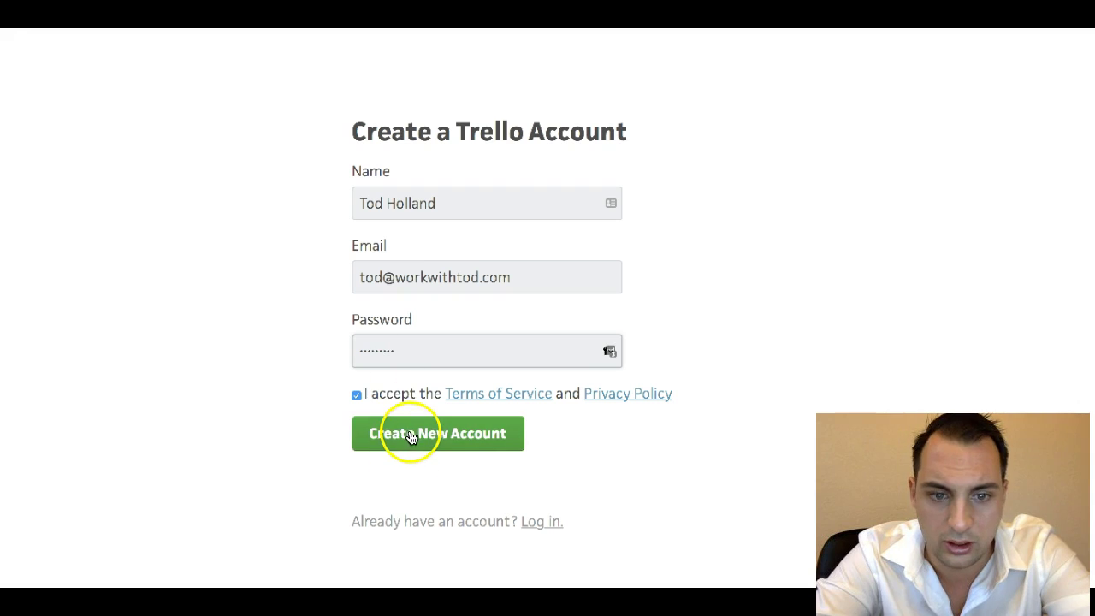
pyautogui.click(382, 435)
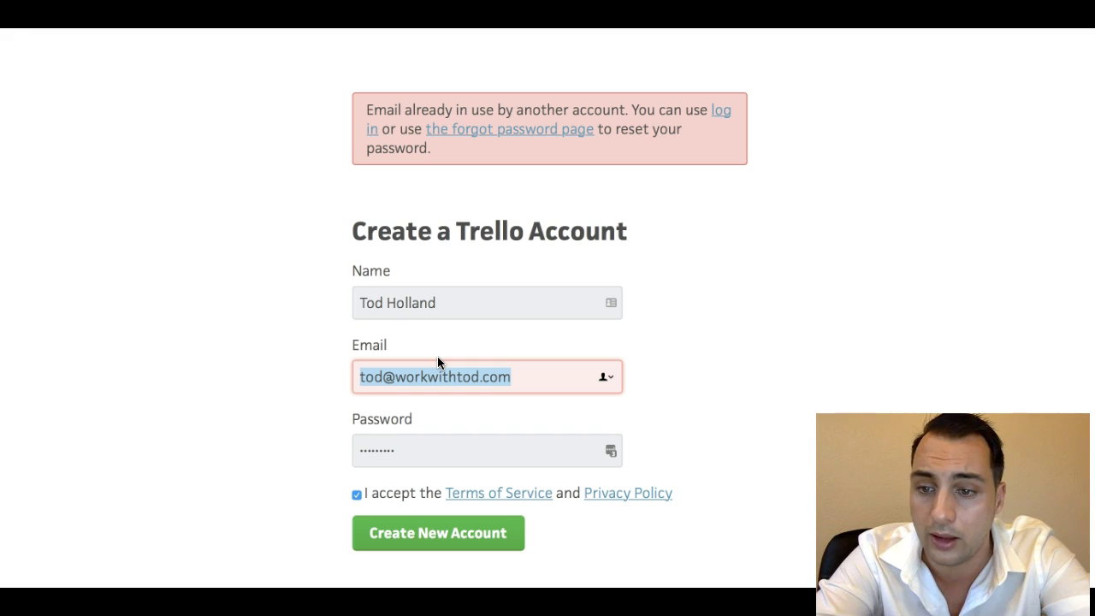
# After the e-mail-in-use error, enter a different e-mail address, re-enter the password and resubmit.
pyautogui.press('BackSpace')
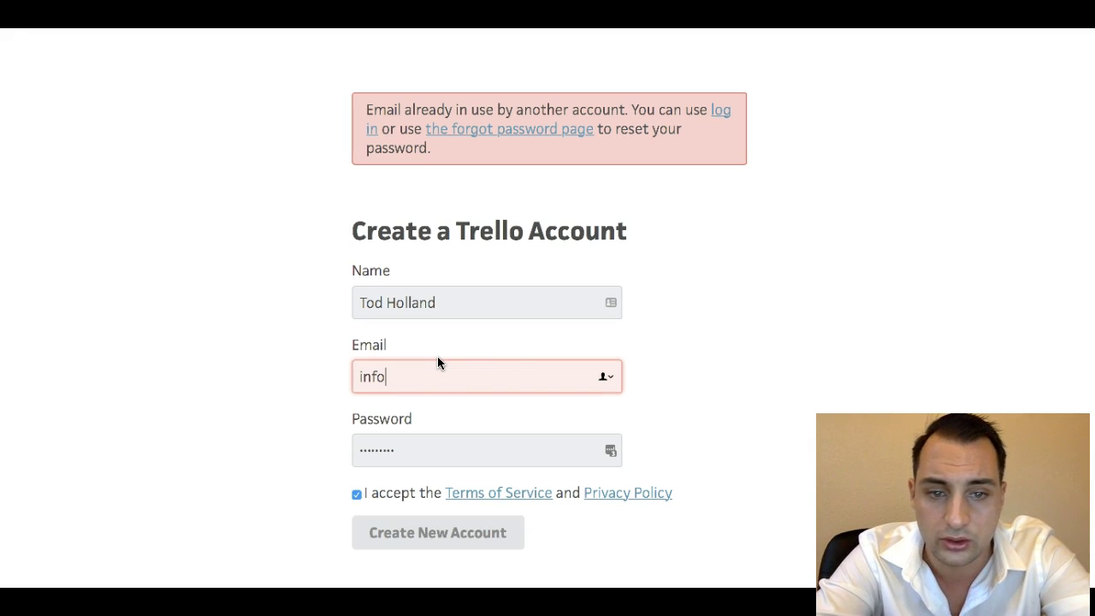
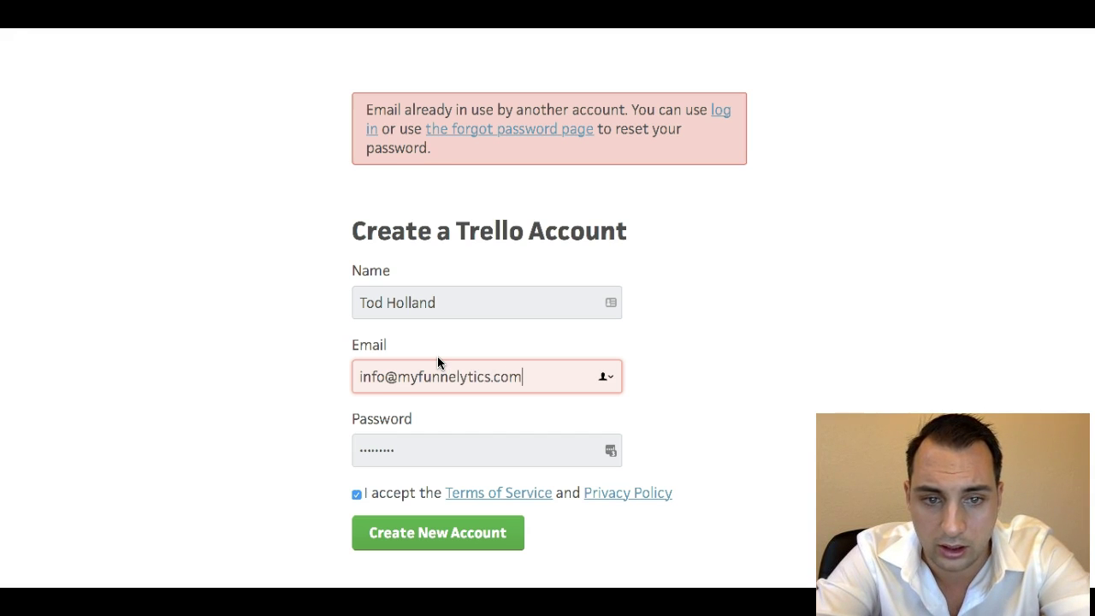
pyautogui.doubleClick(437, 452)
pyautogui.write('•••••••••')
pyautogui.click(418, 539)
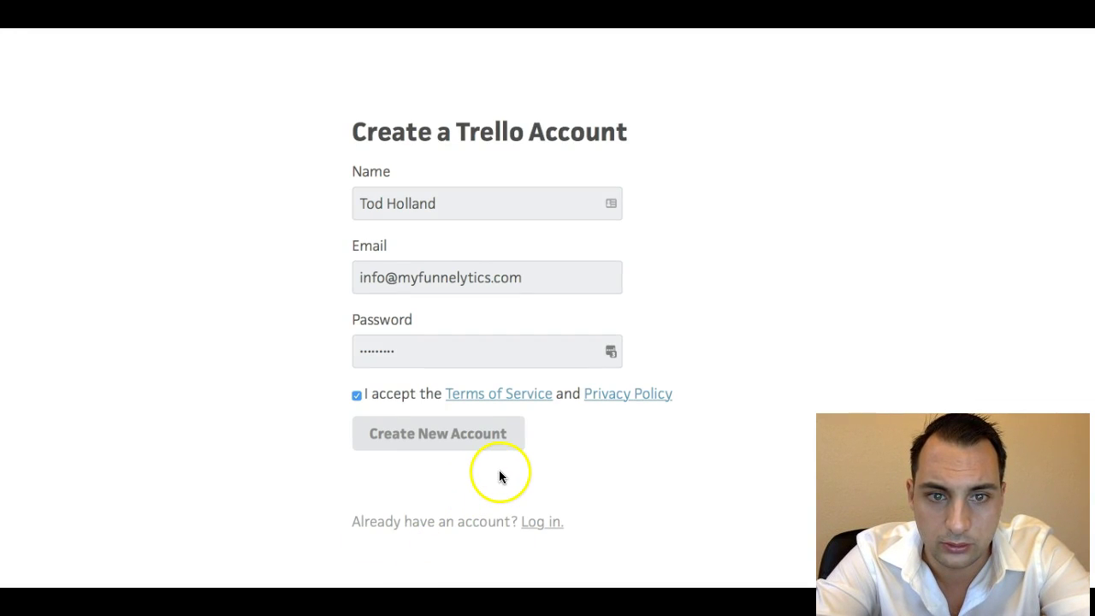
# Save the Trello login in Safari and LastPass, then resend the confirmation e-mail.
pyautogui.click(645, 102)
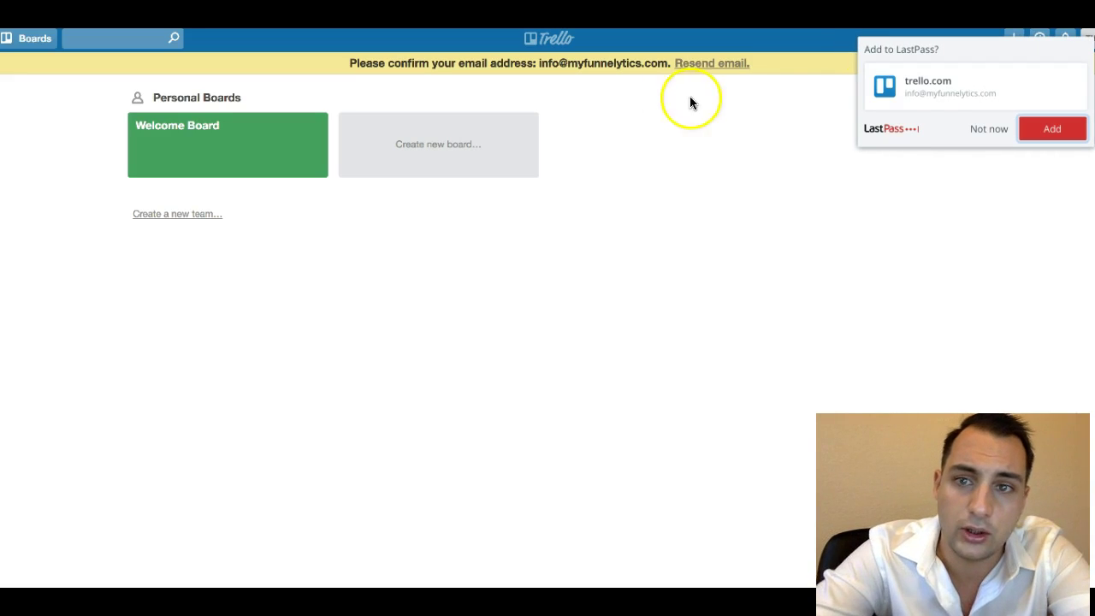
pyautogui.click(1054, 135)
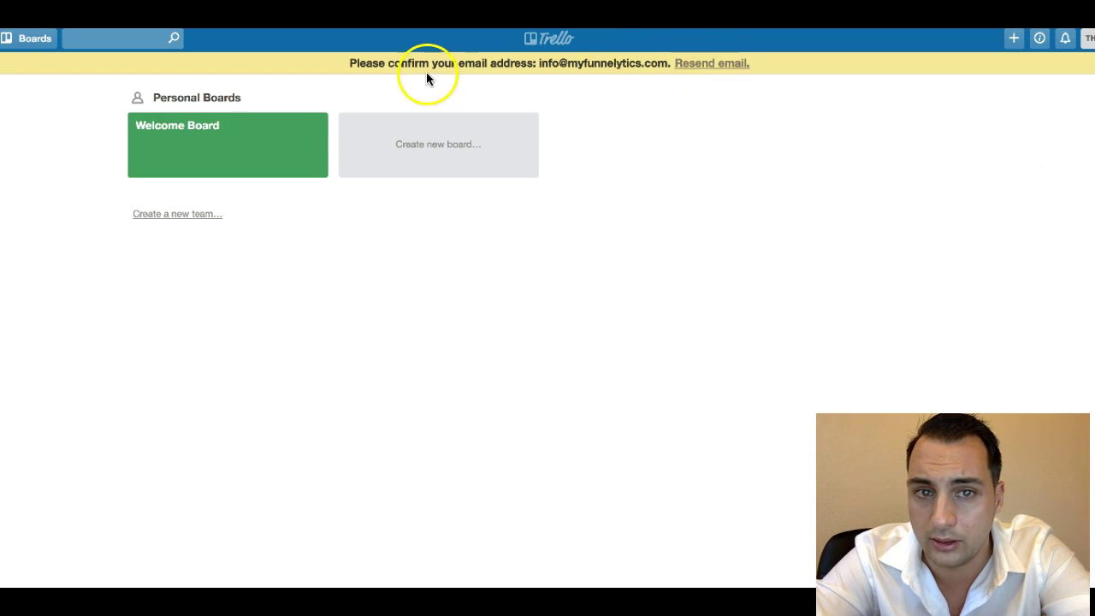
pyautogui.click(688, 65)
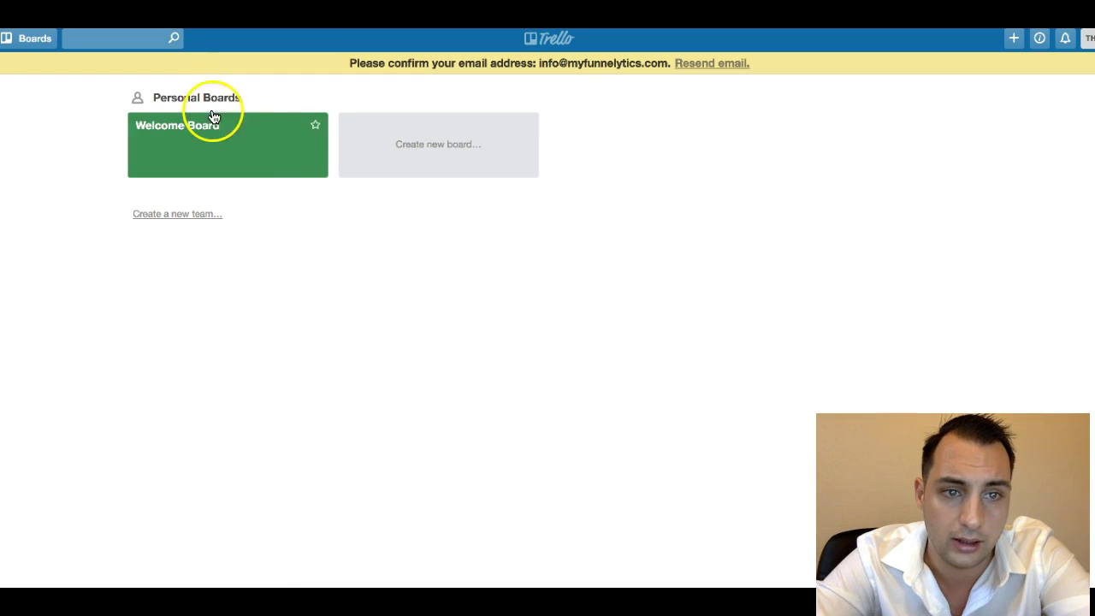
# Create team 'Demo Account' described as 'This is how a Trello account should look.' and dismiss the Business Class promo.
pyautogui.click(206, 215)
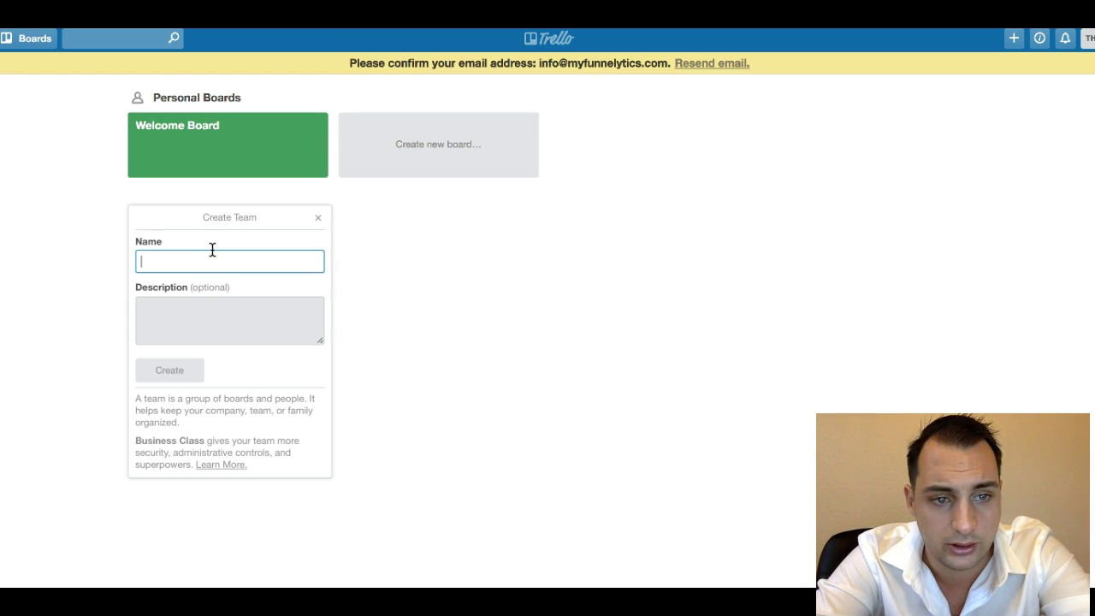
pyautogui.write('Demo Account')
pyautogui.click(227, 323)
pyautogui.write('This is how a Trello account should look.')
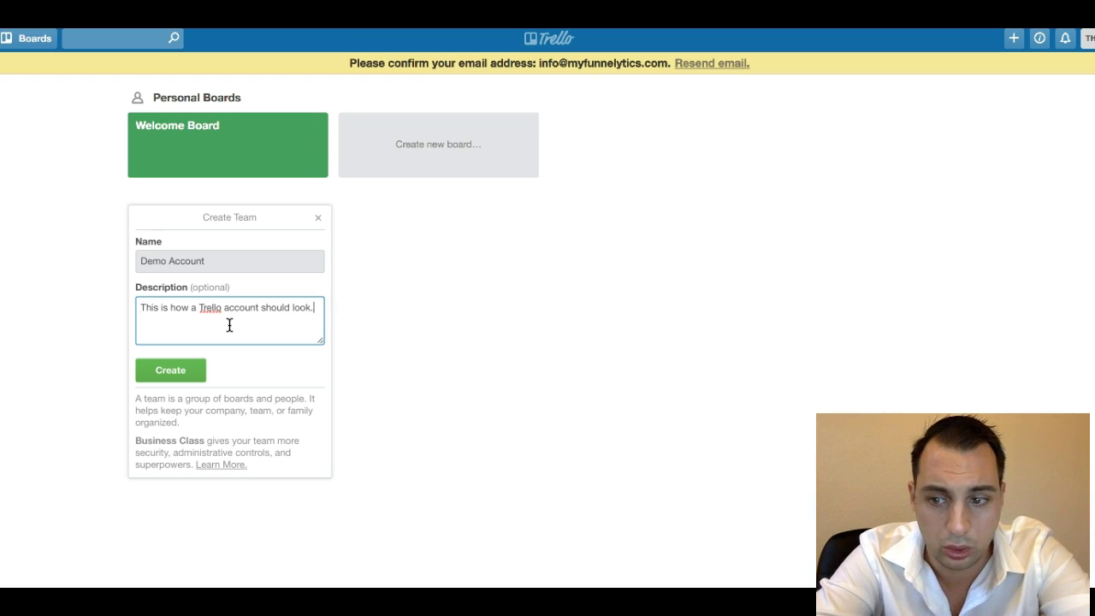
pyautogui.click(155, 372)
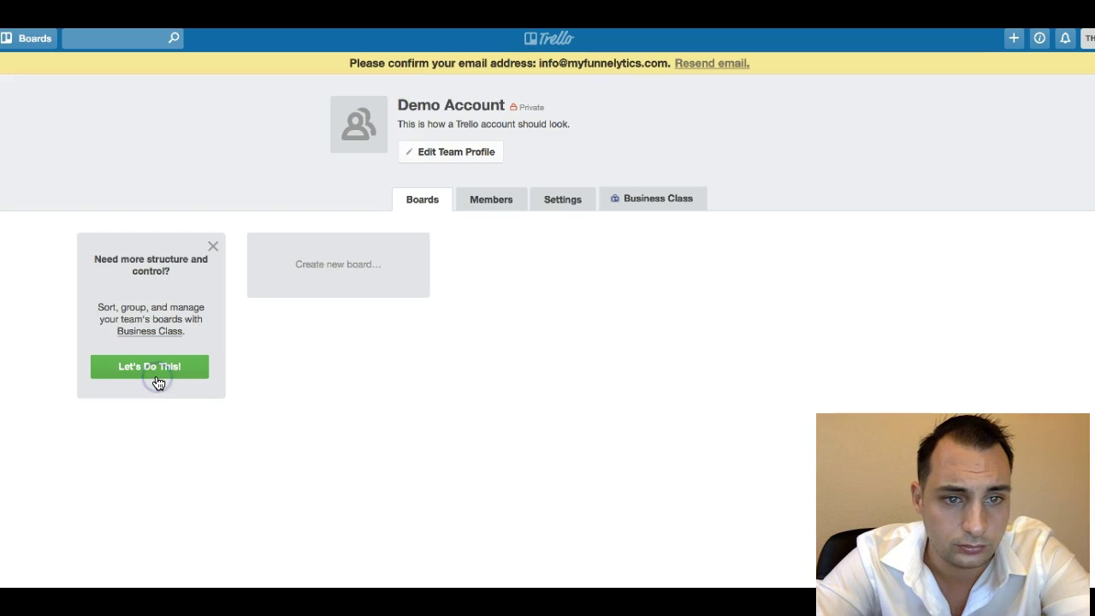
pyautogui.click(215, 251)
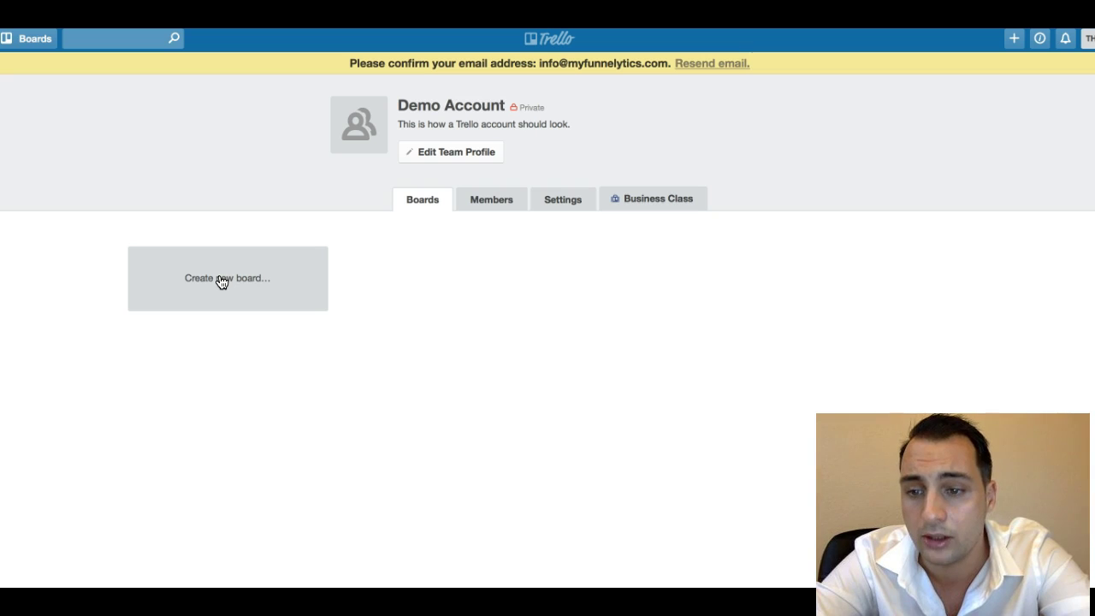
# Create the '*Tasks' board in Demo Account, then go back to the Demo Account team page.
pyautogui.click(221, 281)
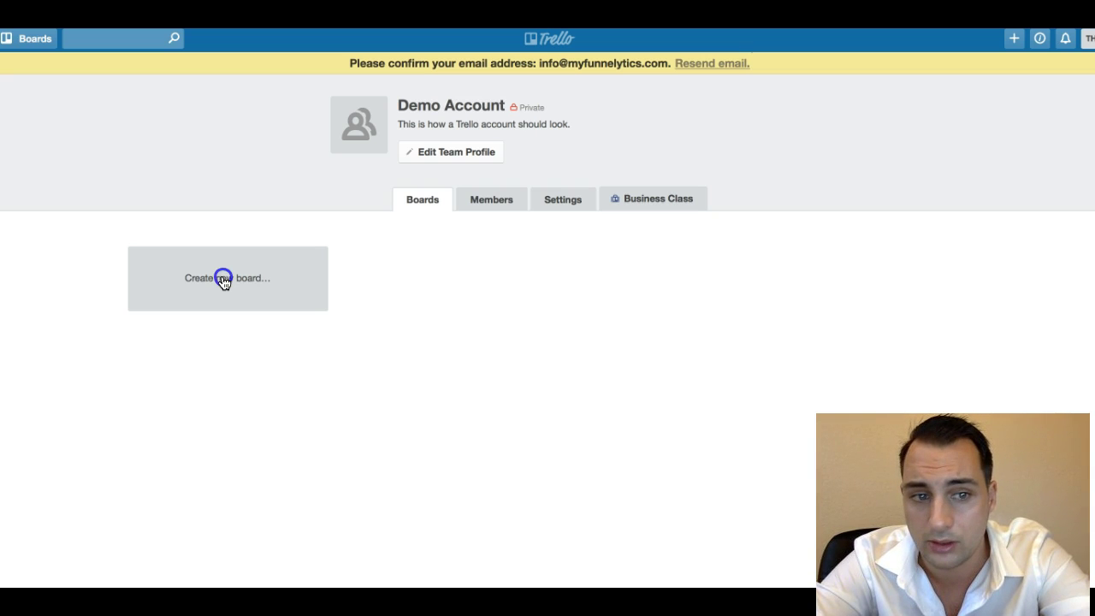
pyautogui.click(201, 367)
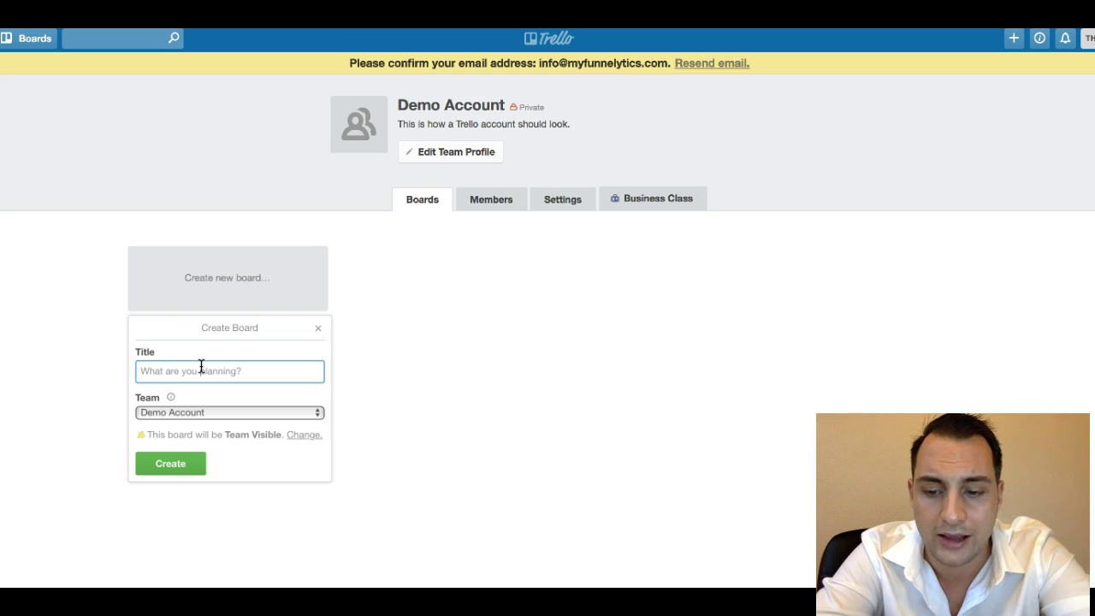
pyautogui.write("'")
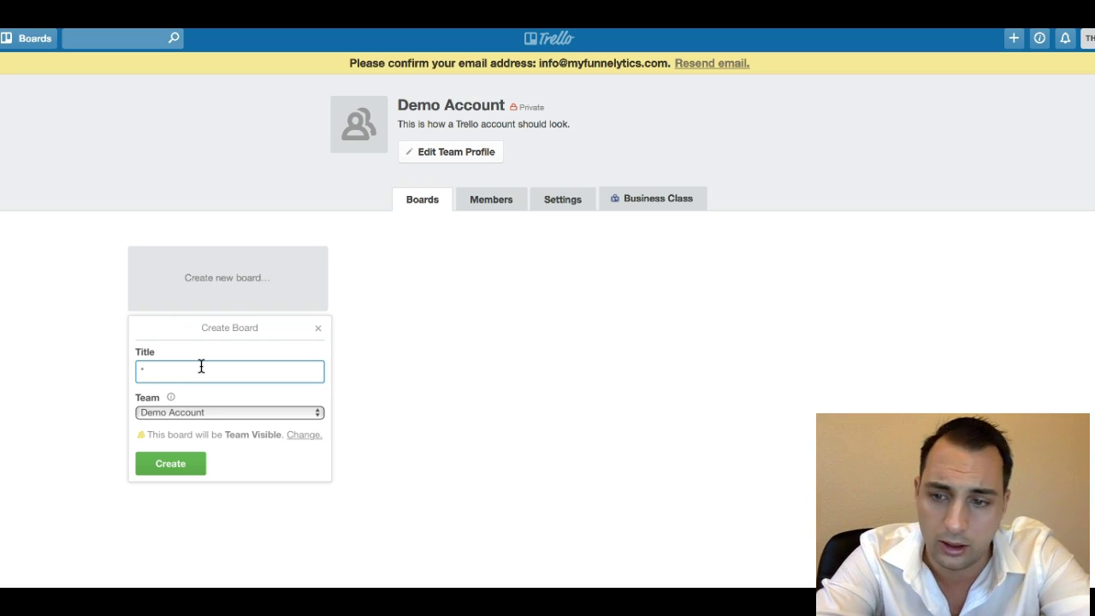
pyautogui.write('Tas')
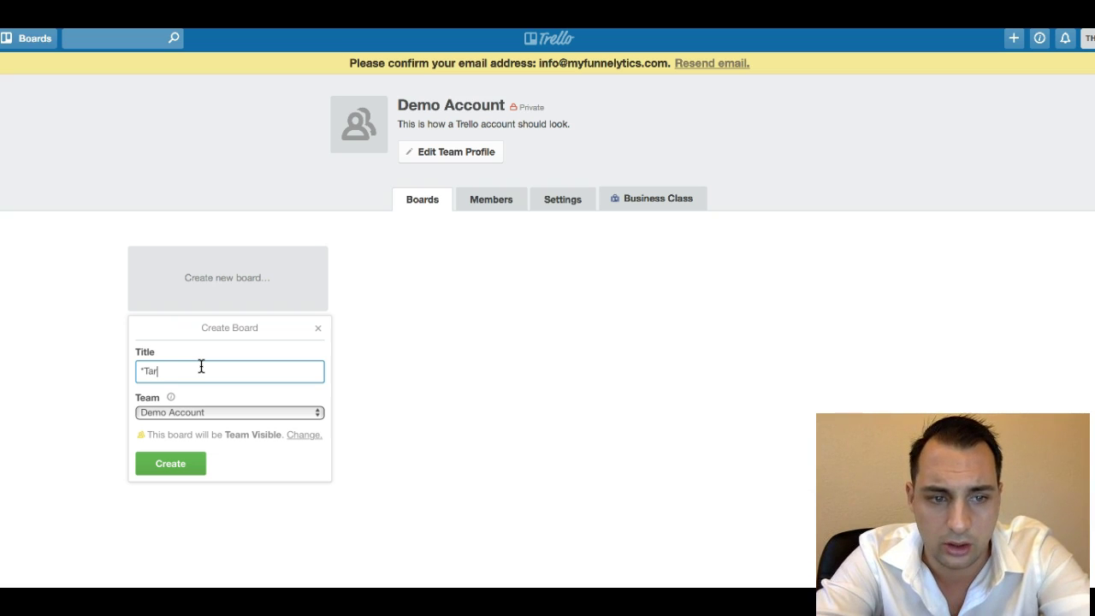
pyautogui.write('ks')
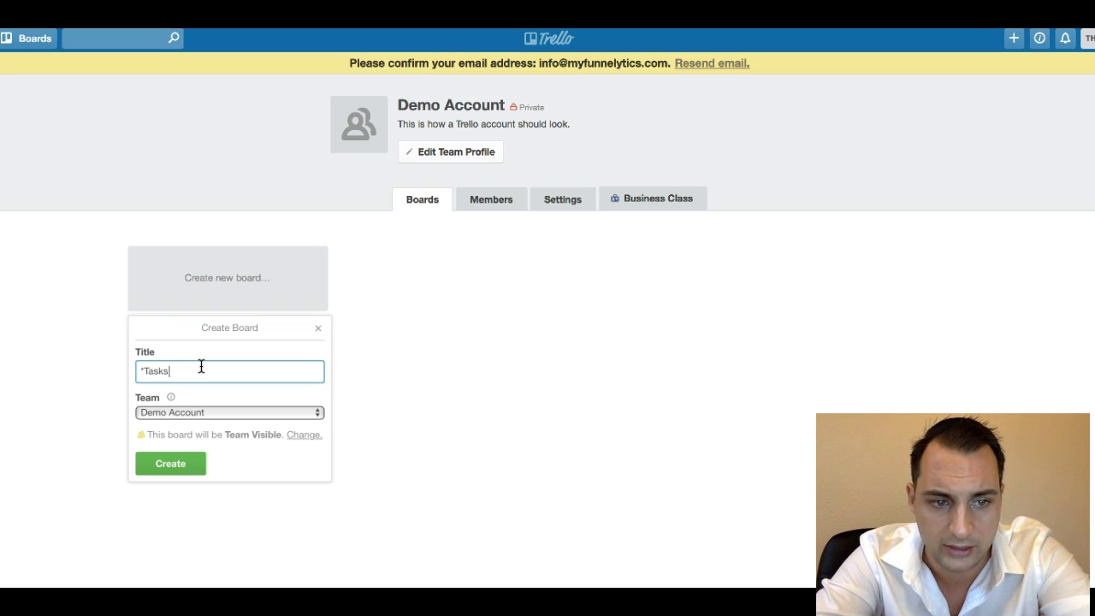
pyautogui.click(188, 465)
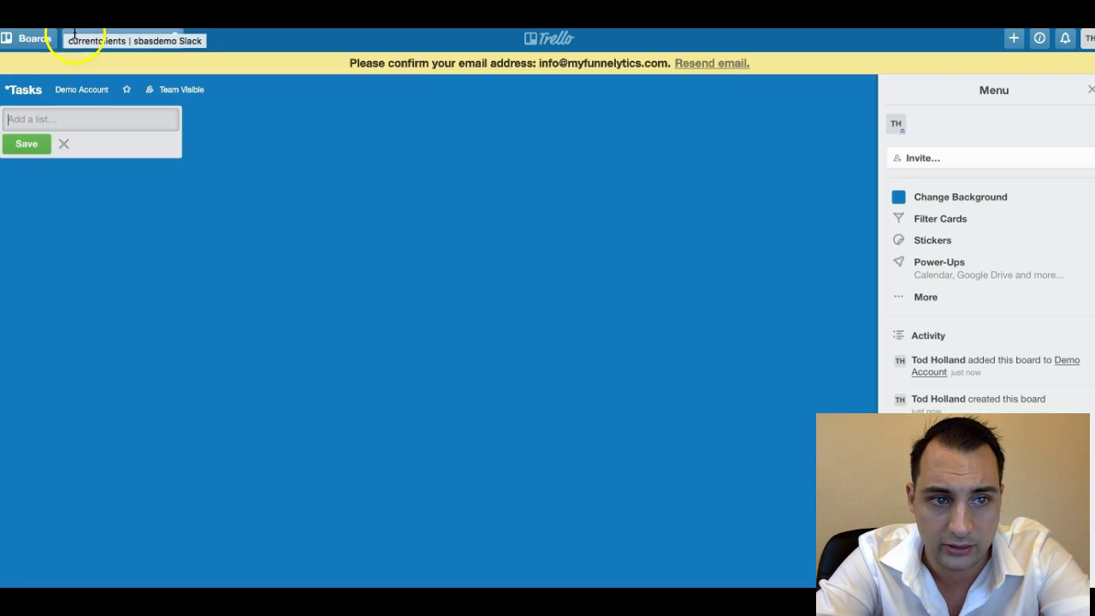
pyautogui.click(83, 90)
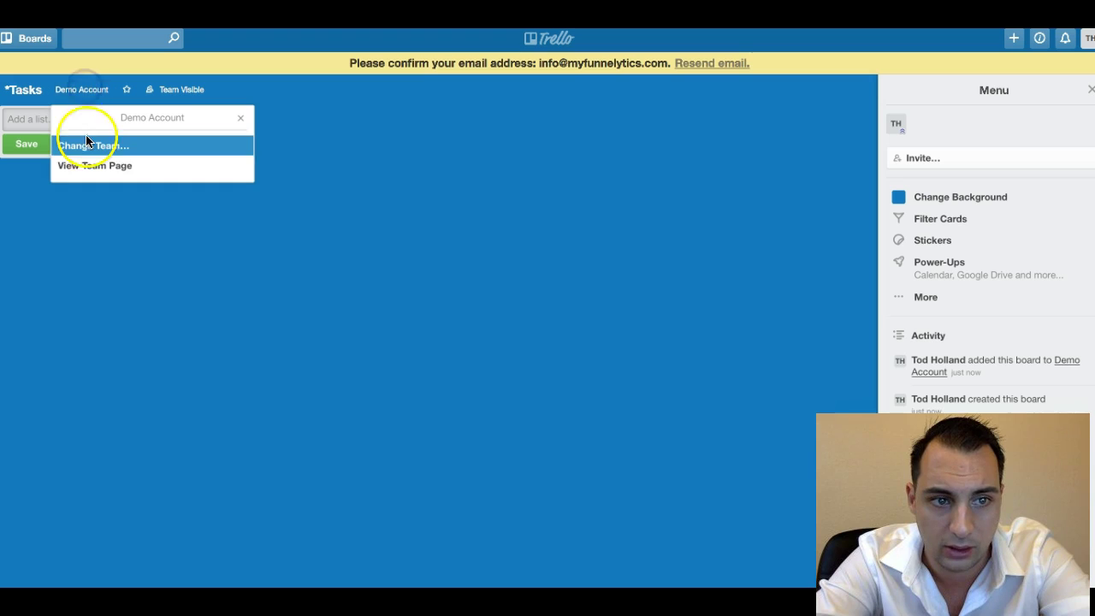
pyautogui.click(91, 166)
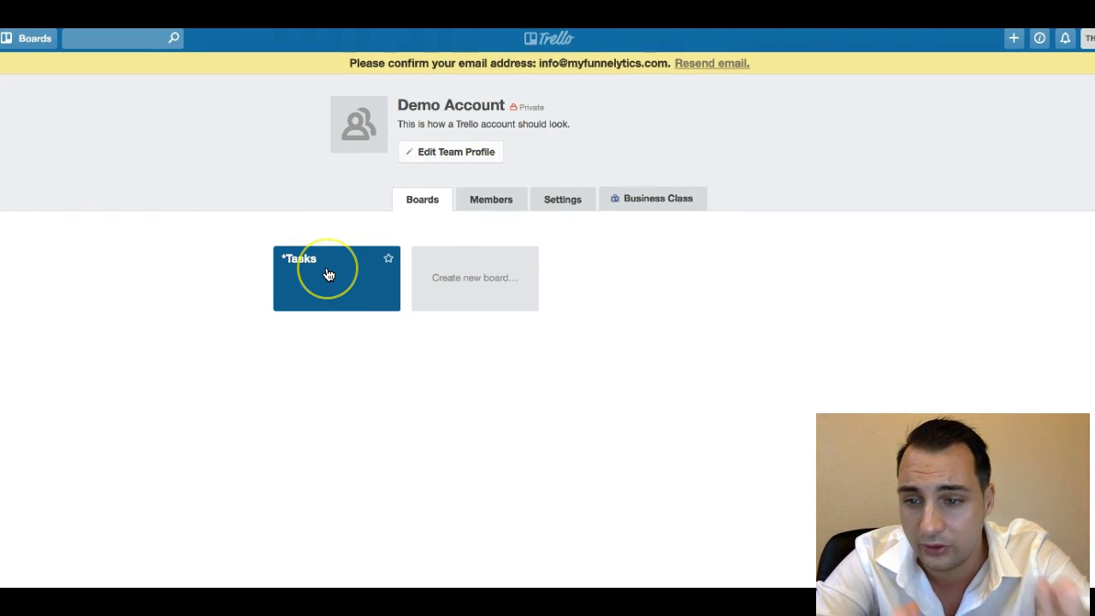
# Create a board titled 'Blog' under the Demo Account team.
pyautogui.click(443, 297)
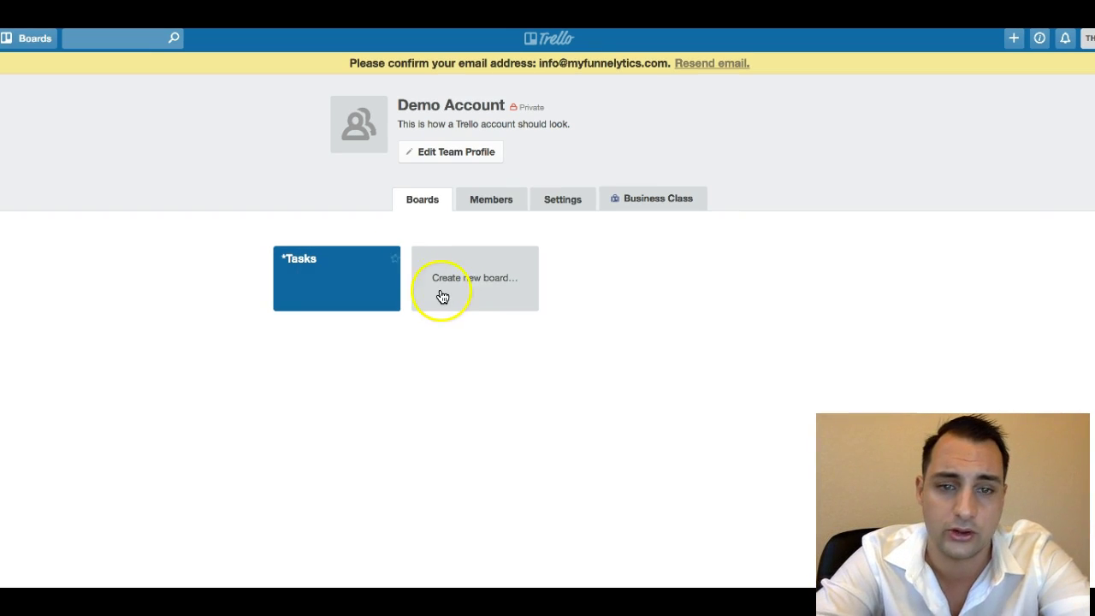
pyautogui.click(463, 297)
pyautogui.click(474, 355)
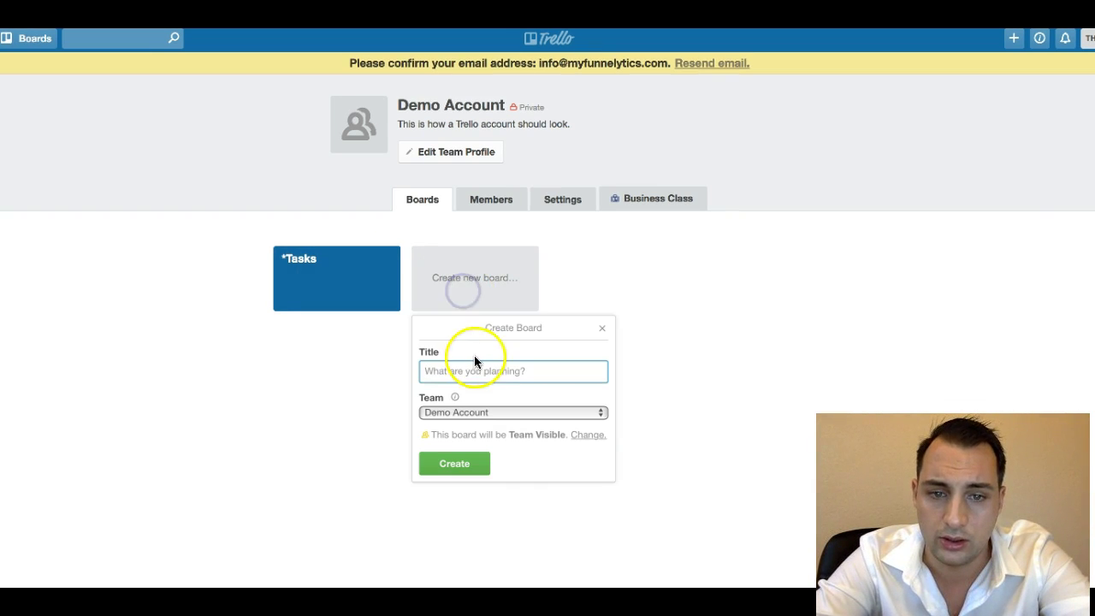
pyautogui.write('Blog')
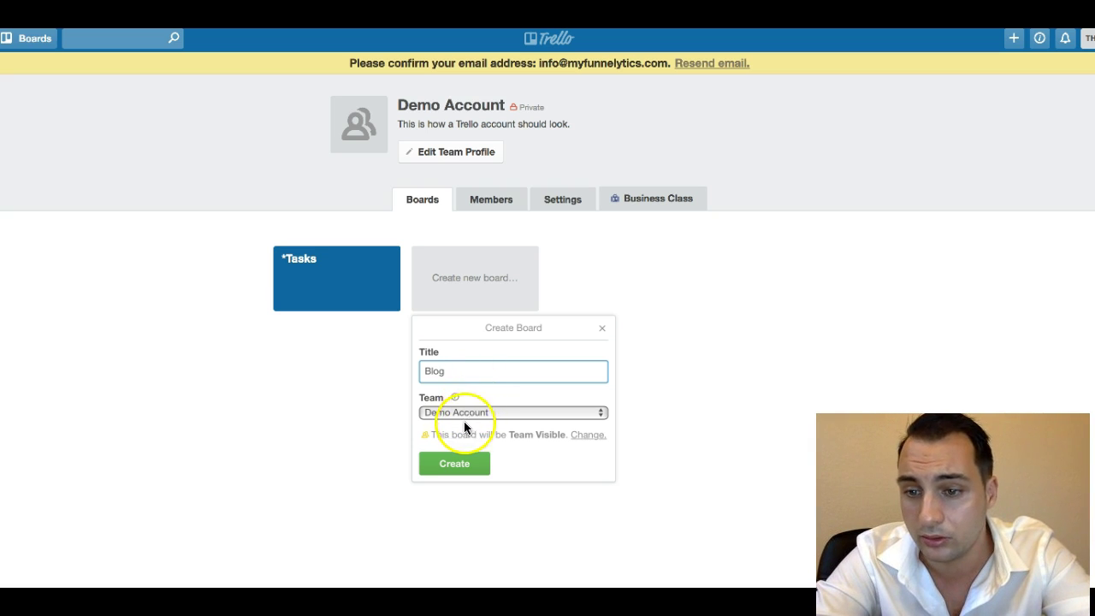
pyautogui.click(453, 466)
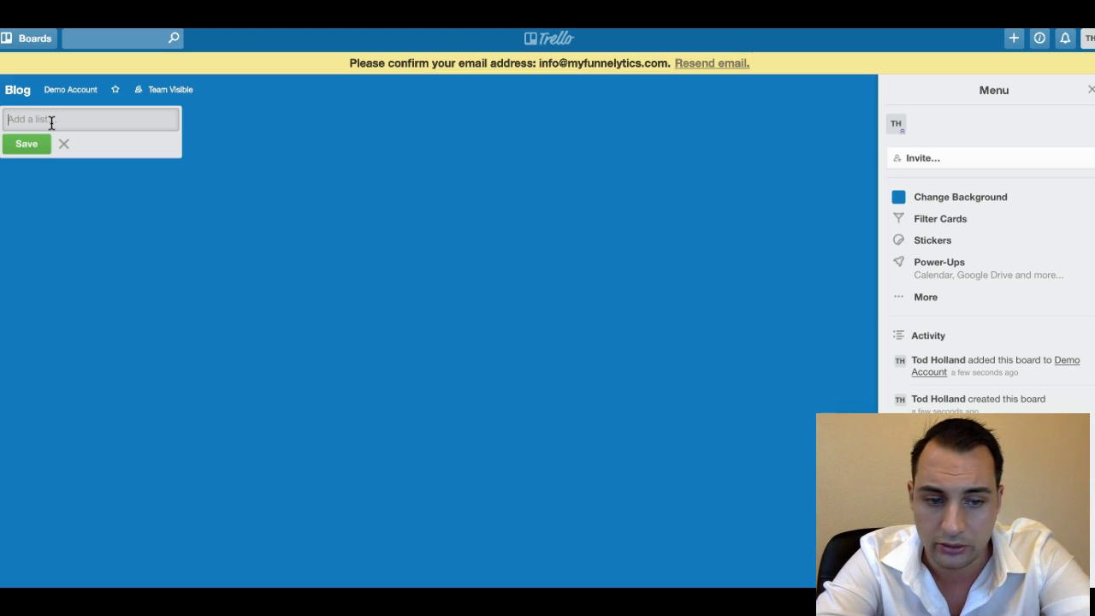
# Add the Not Yet Started, Work In Progress and For Admin Review lists to the Blog board.
pyautogui.write('Yet ')
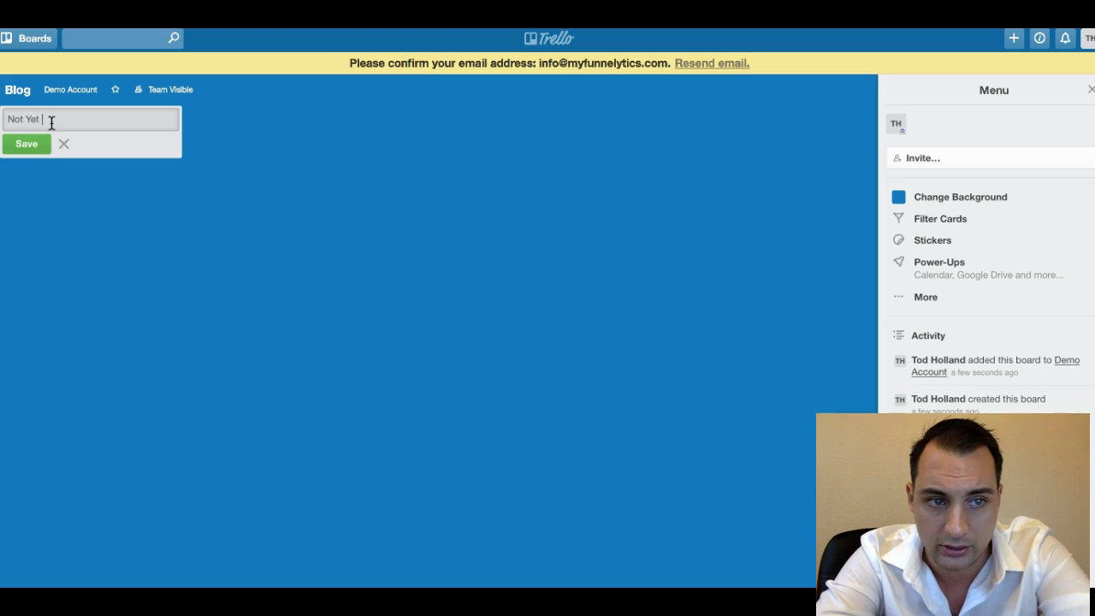
pyautogui.write('Started')
pyautogui.click(26, 143)
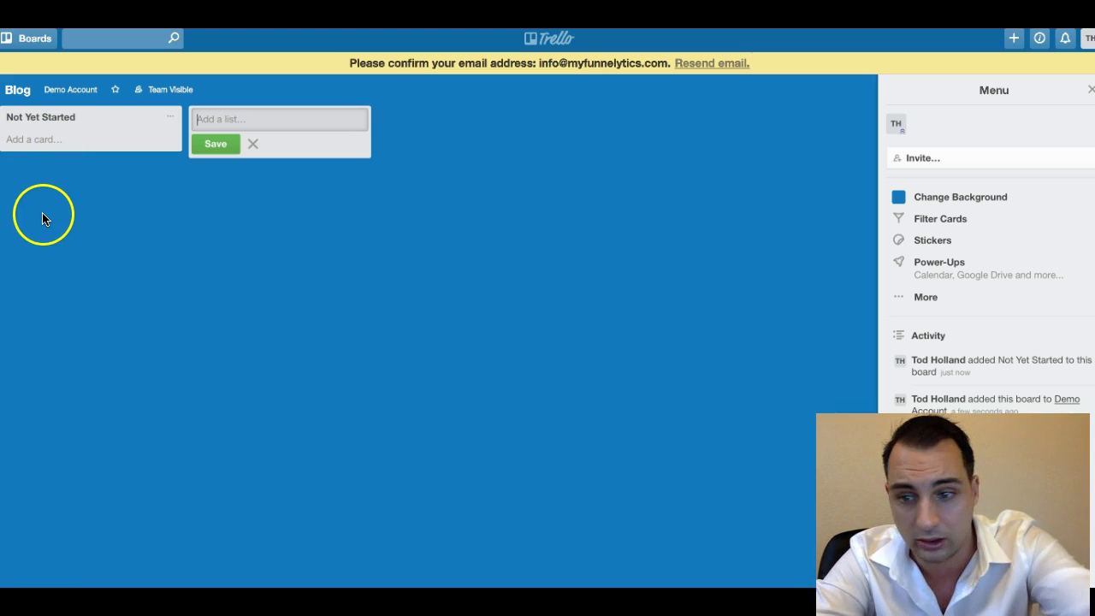
pyautogui.click(251, 115)
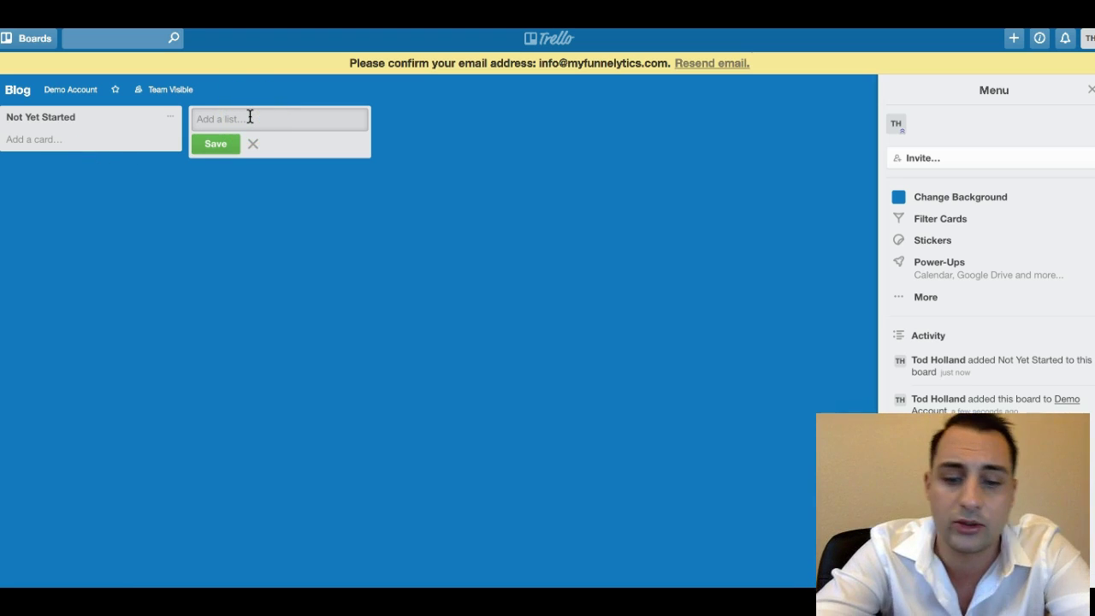
pyautogui.write('Work In ')
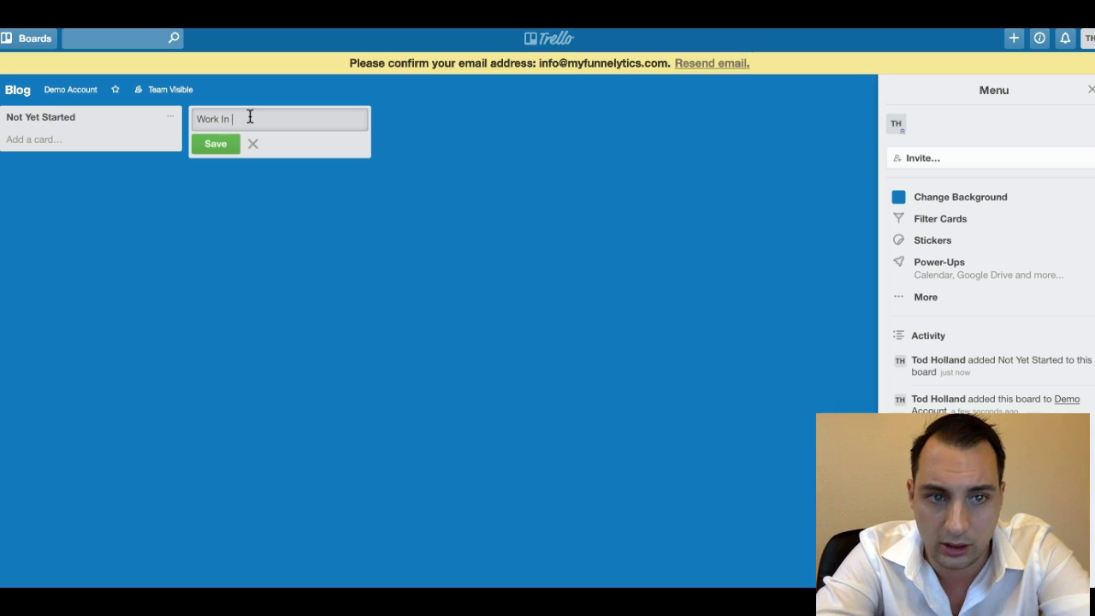
pyautogui.write('Progress')
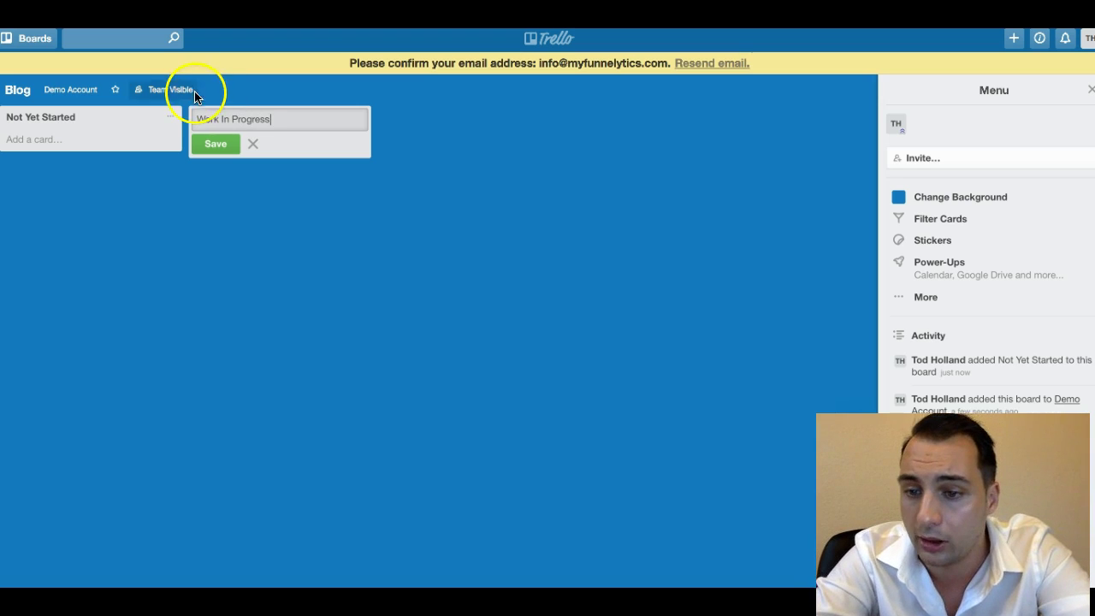
pyautogui.click(210, 144)
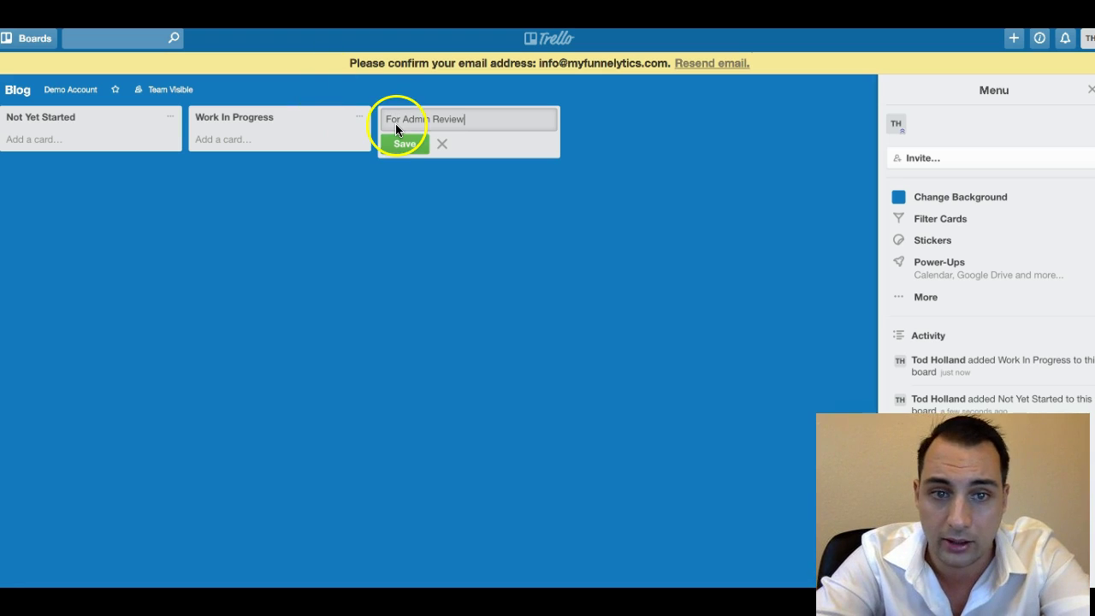
pyautogui.click(407, 148)
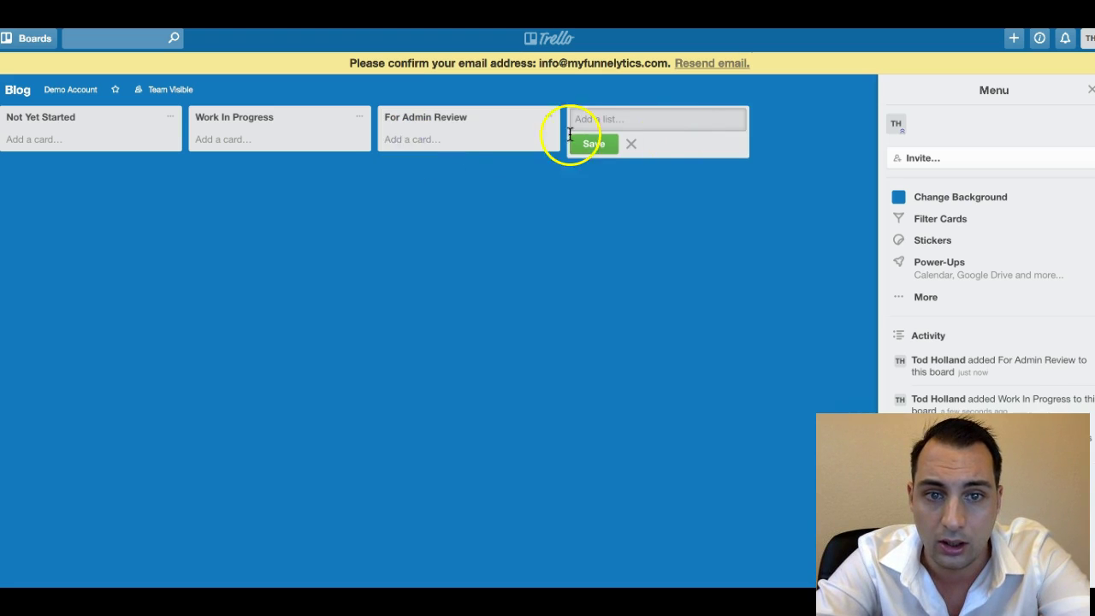
# Add On Hold and Complete and Approved lists, moving Complete and Approved ahead of On Hold.
pyautogui.click(619, 118)
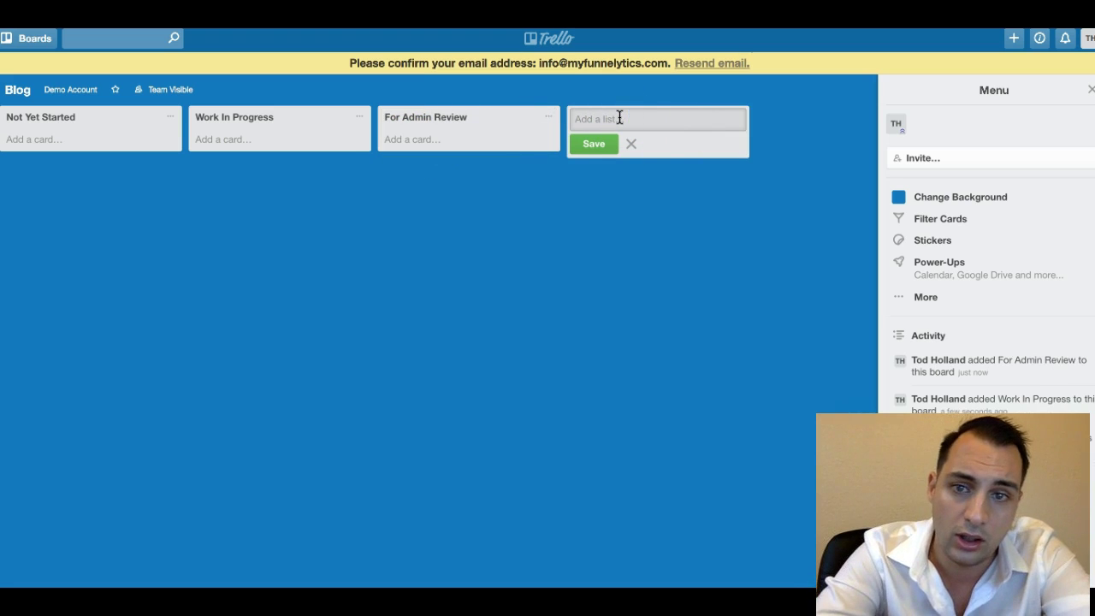
pyautogui.write('On Hold')
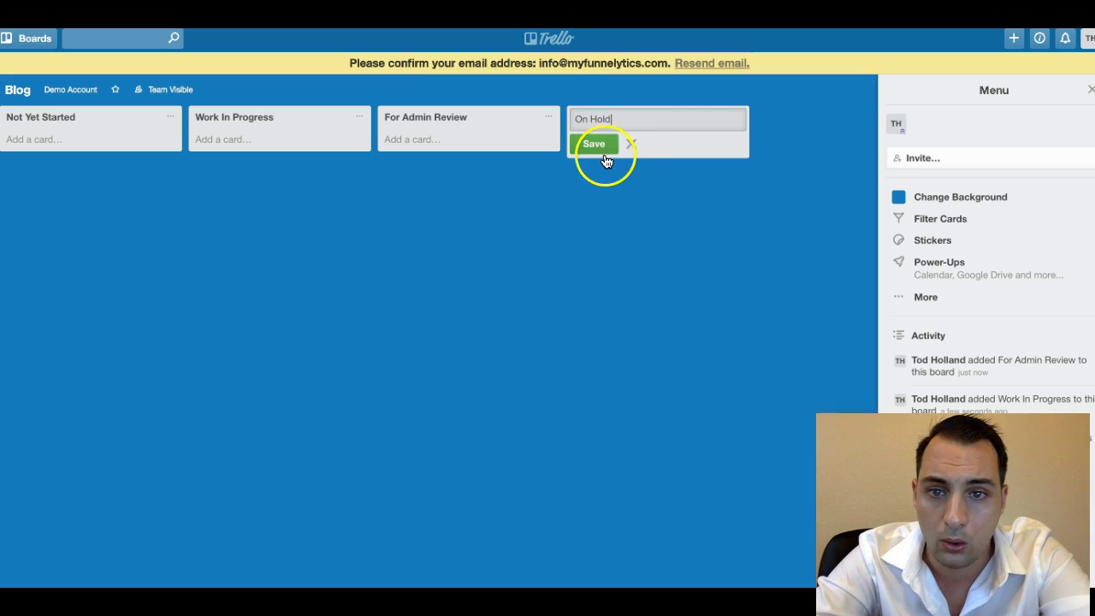
pyautogui.click(603, 144)
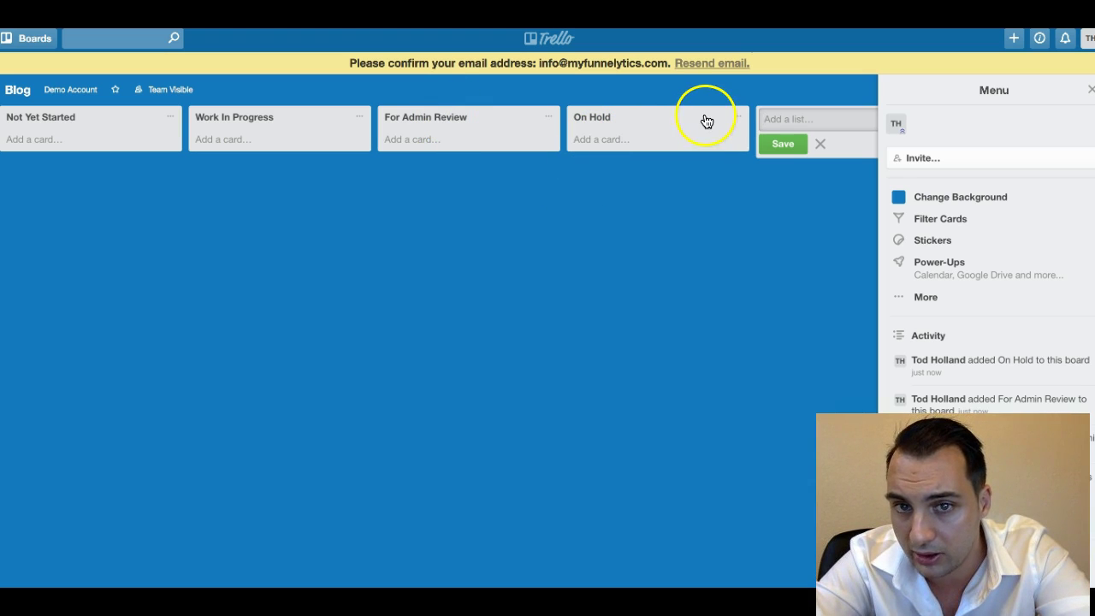
pyautogui.click(776, 118)
pyautogui.write('Complete')
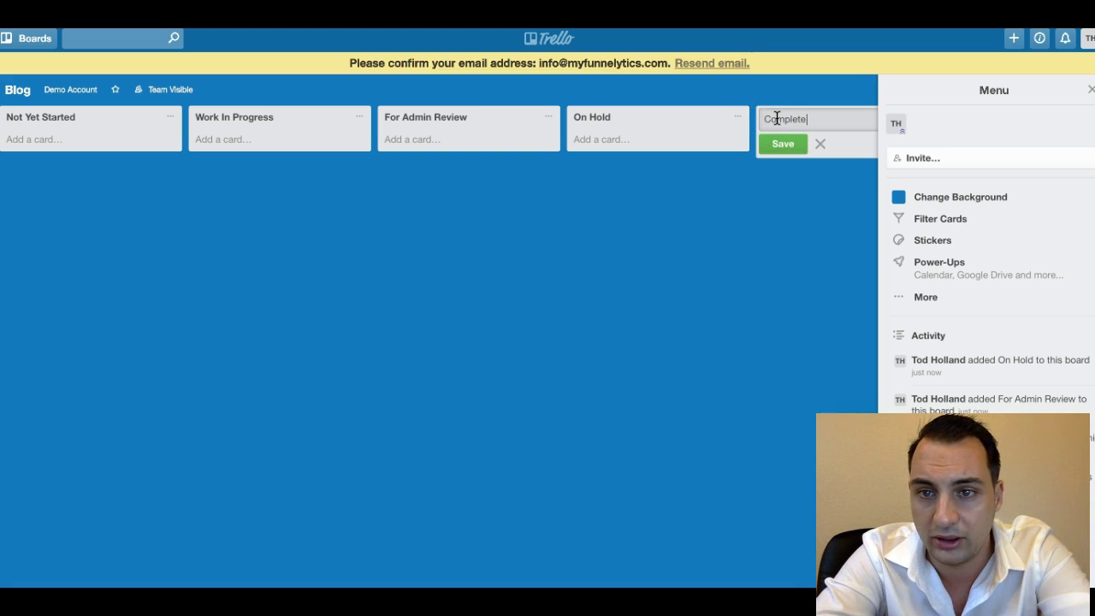
pyautogui.write(' and Approved')
pyautogui.click(792, 146)
pyautogui.click(688, 118)
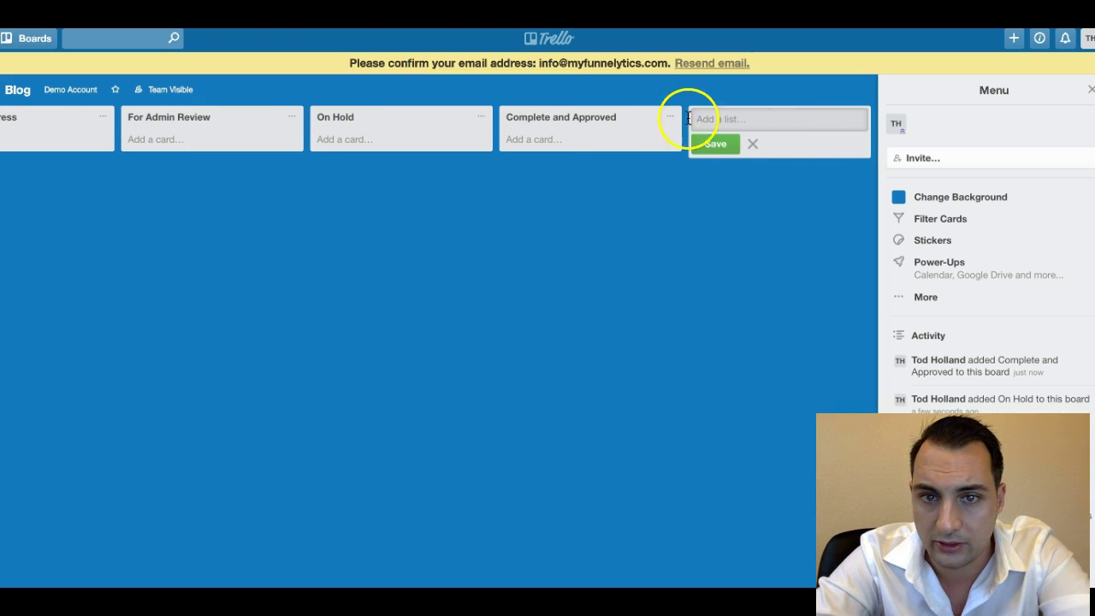
pyautogui.moveTo(582, 122); pyautogui.dragTo(609, 116)
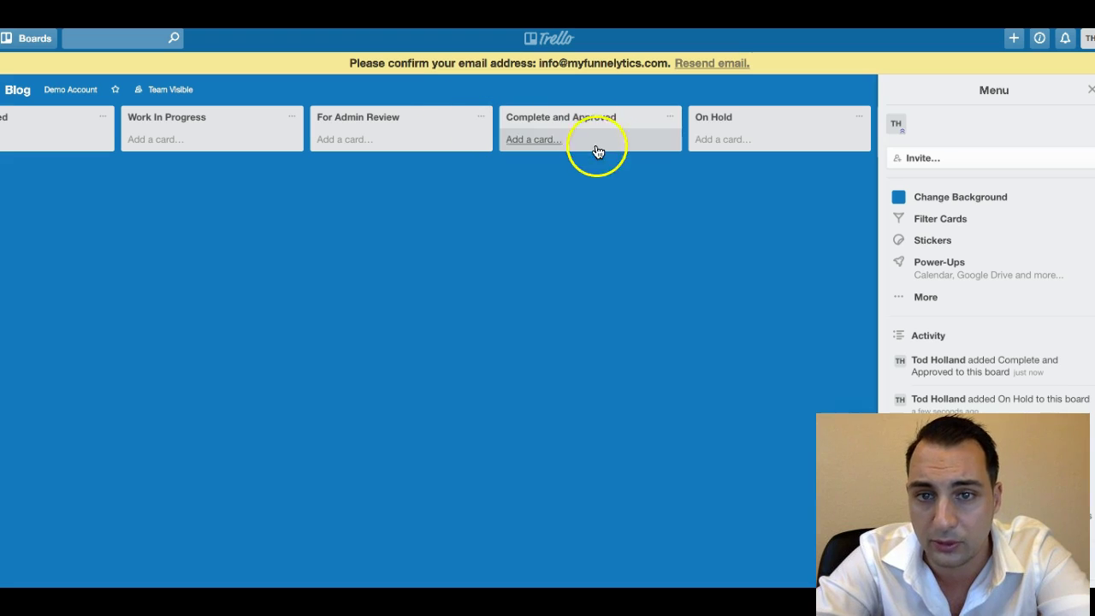
pyautogui.hscroll(-2, 576, 188)
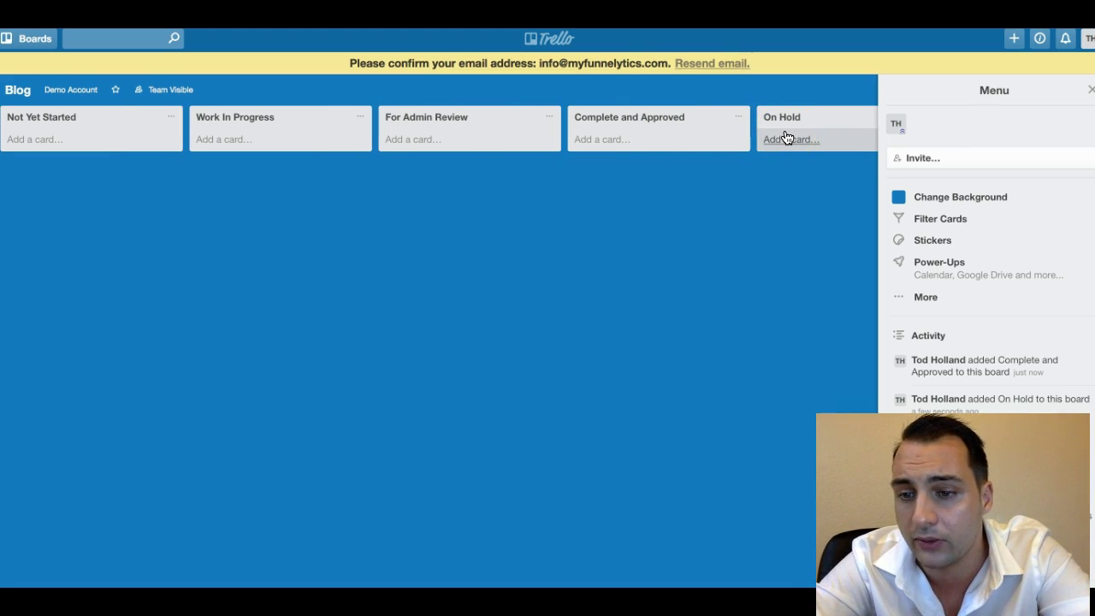
pyautogui.click(670, 129)
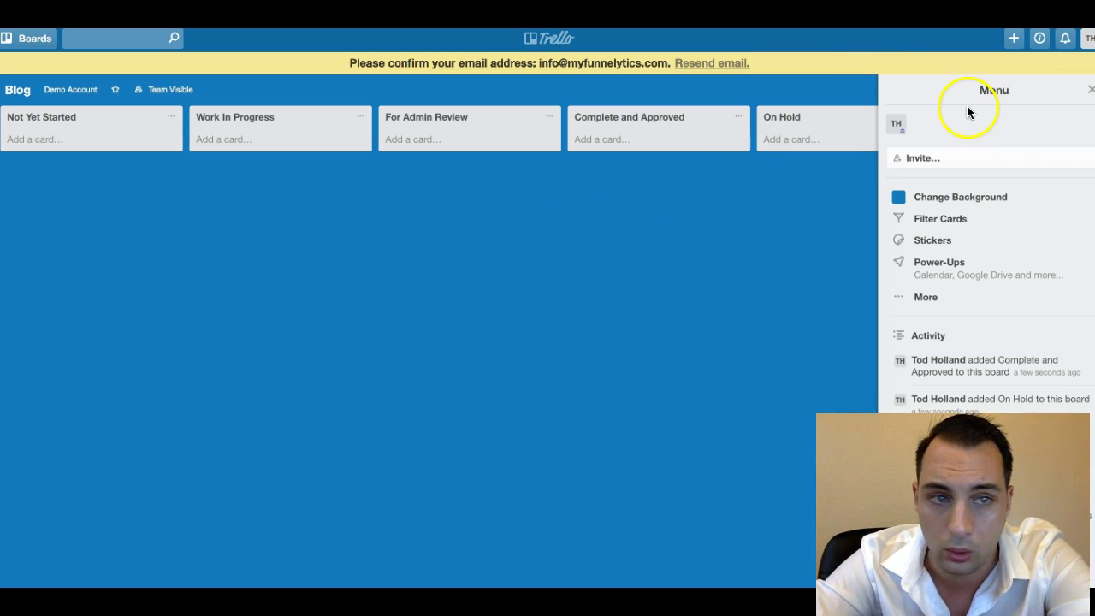
# From the Demo Account team page, create a board titled 'Business Development'.
pyautogui.click(77, 89)
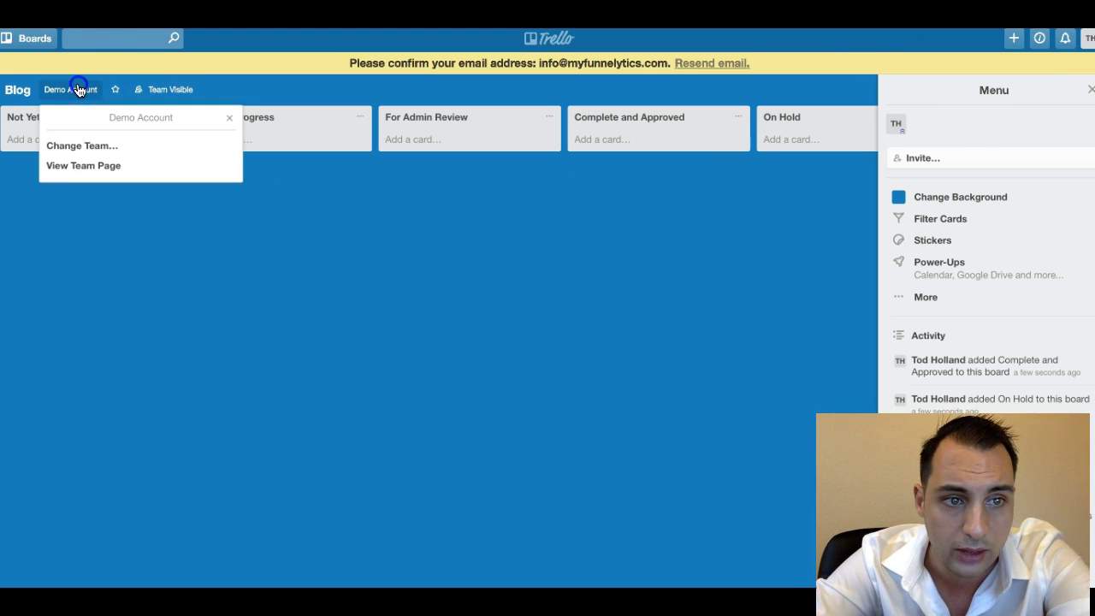
pyautogui.click(76, 169)
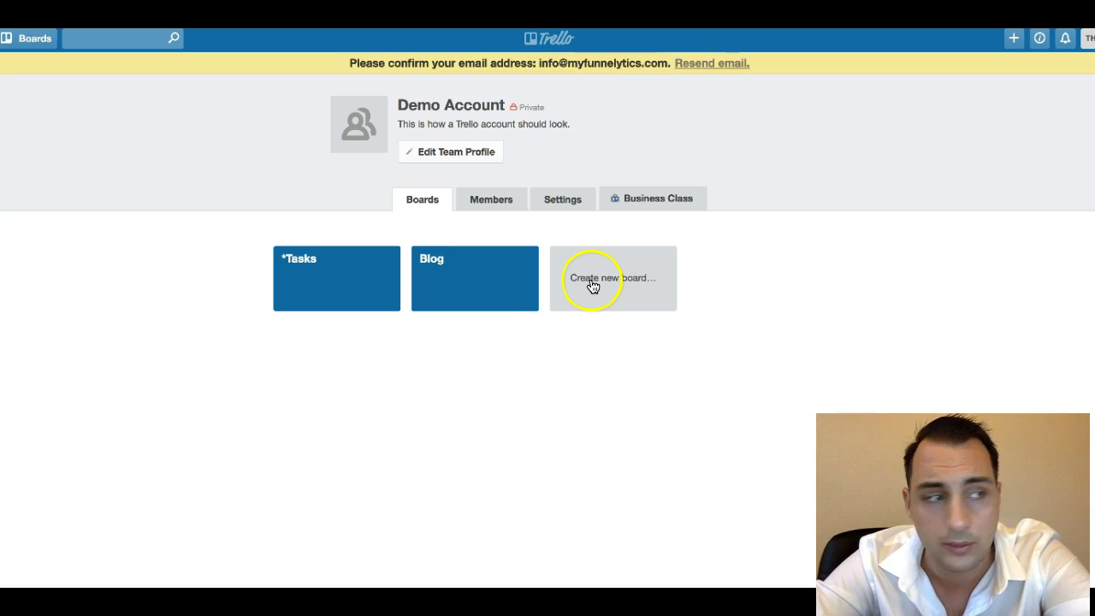
pyautogui.click(629, 285)
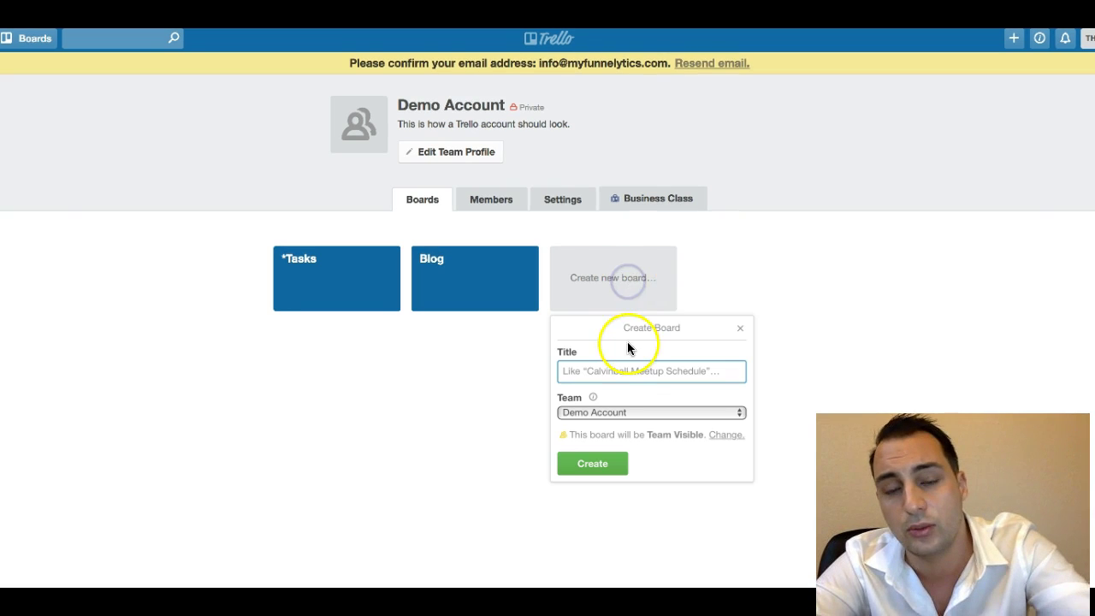
pyautogui.write('Busines')
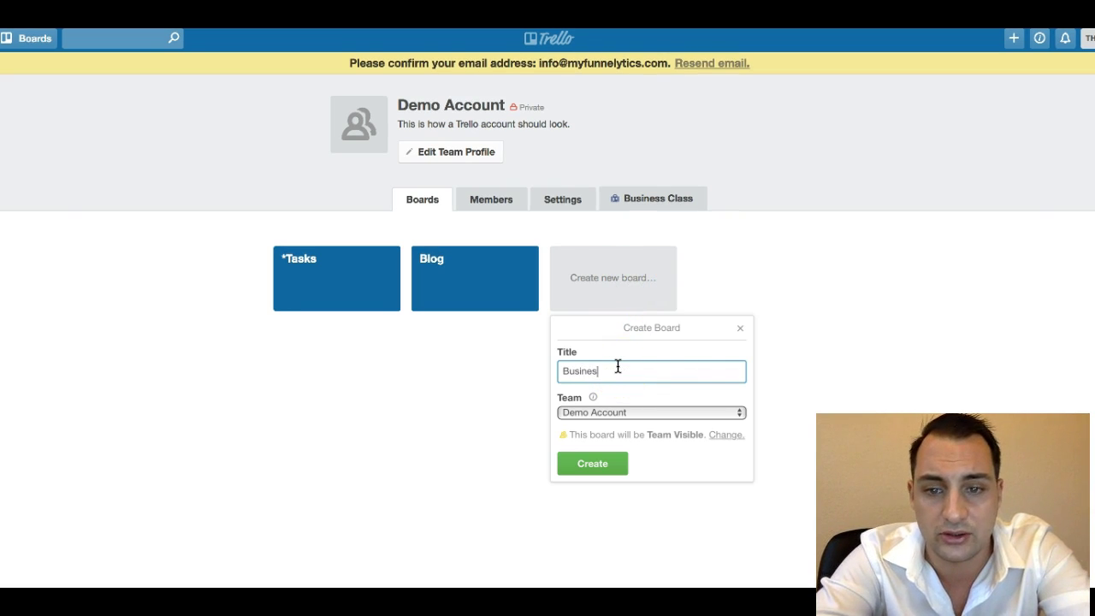
pyautogui.write('s Development')
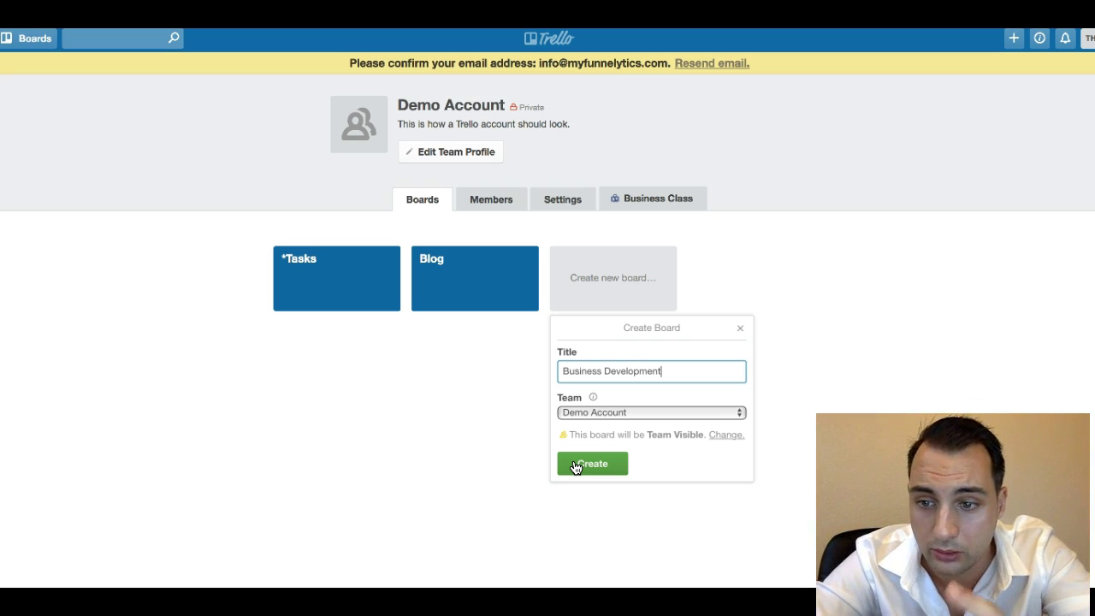
pyautogui.click(576, 466)
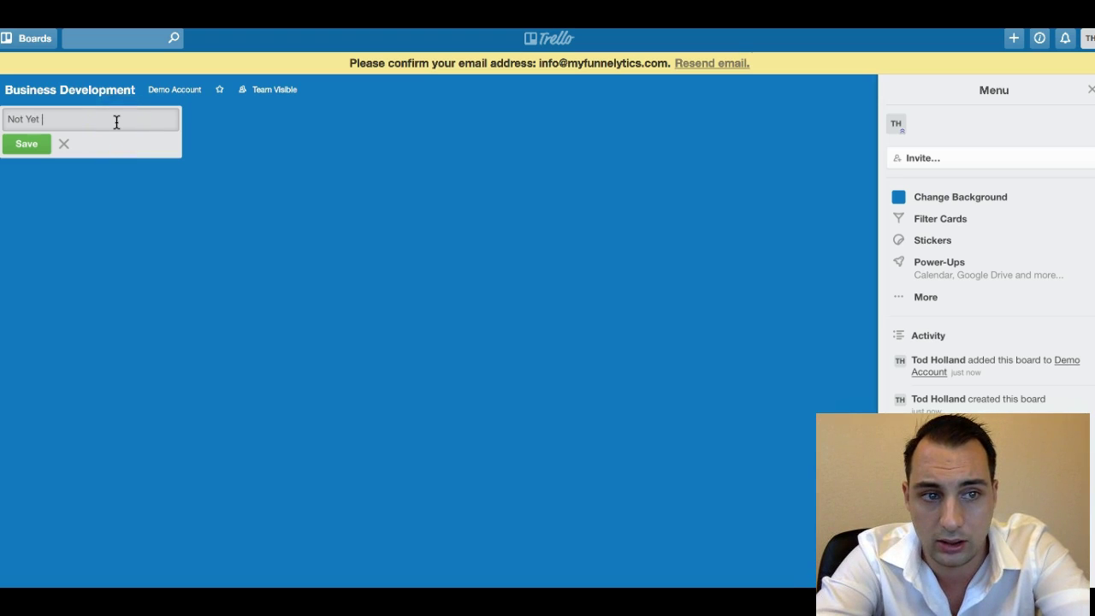
# Add Not Yet Started, Work In Progress and For Admin Review lists to Business Development.
pyautogui.write('Not Yet Started')
pyautogui.click(34, 144)
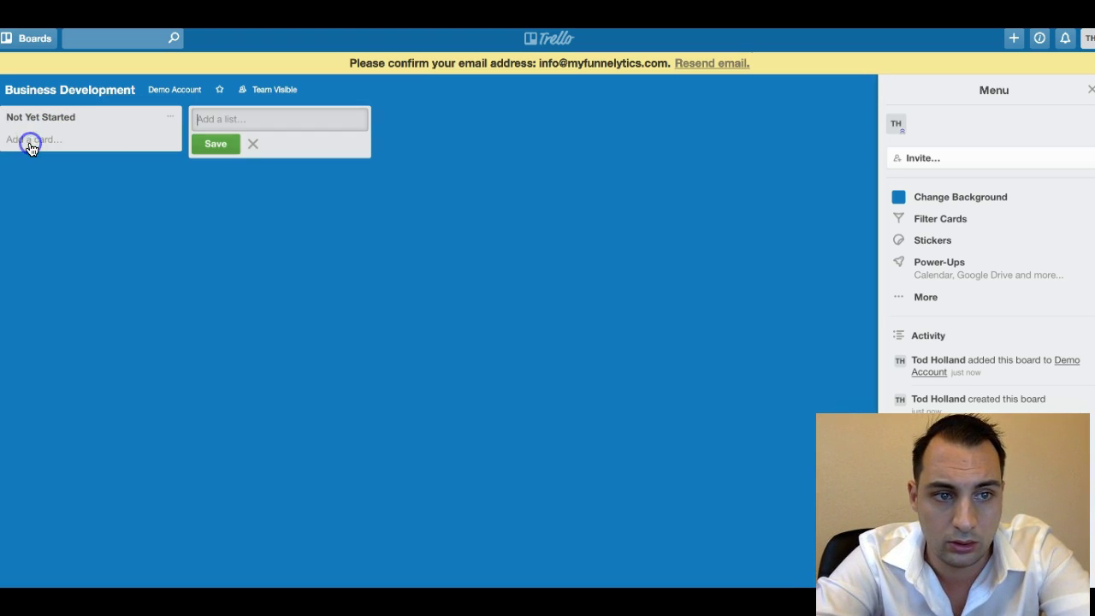
pyautogui.write('For I')
pyautogui.press('BackSpace')
pyautogui.press('BackSpace')
pyautogui.press('BackSpace')
pyautogui.press('BackSpace')
pyautogui.press('BackSpace')
pyautogui.write('Work In Progress')
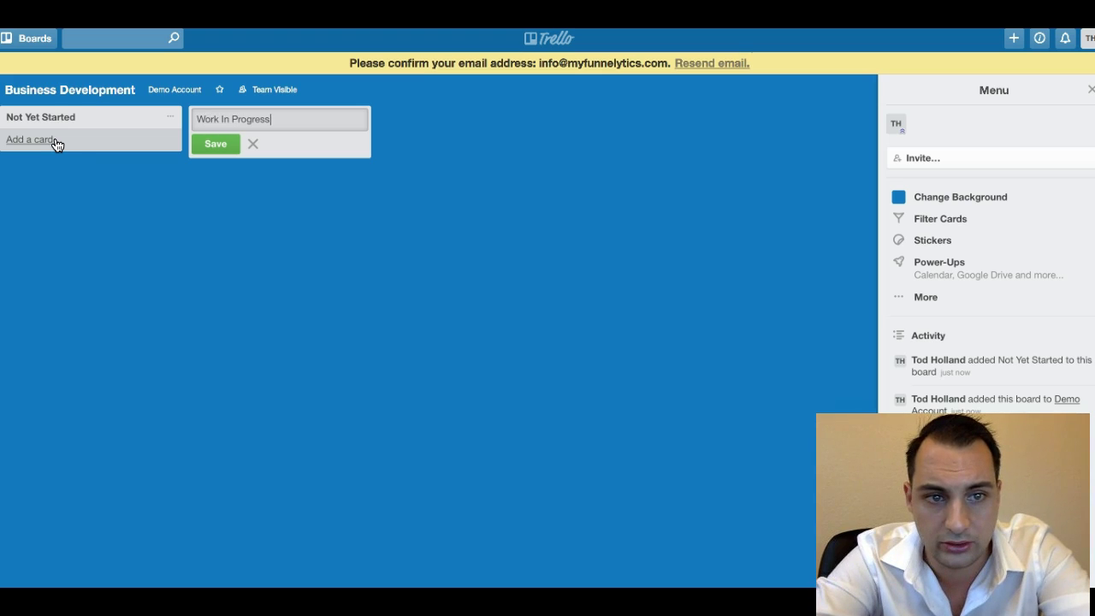
pyautogui.click(212, 143)
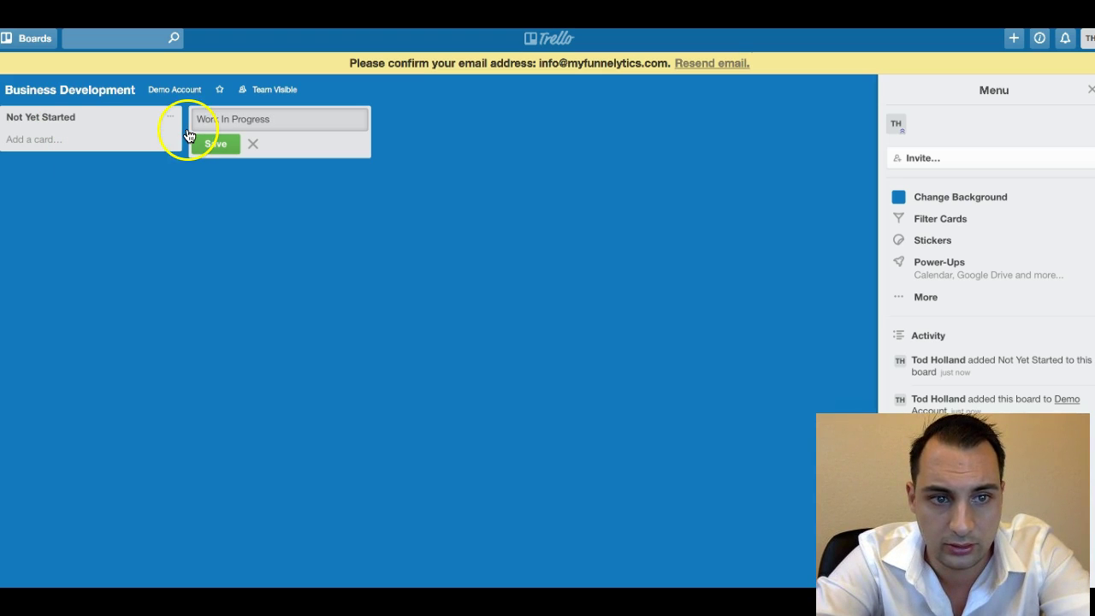
pyautogui.click(422, 125)
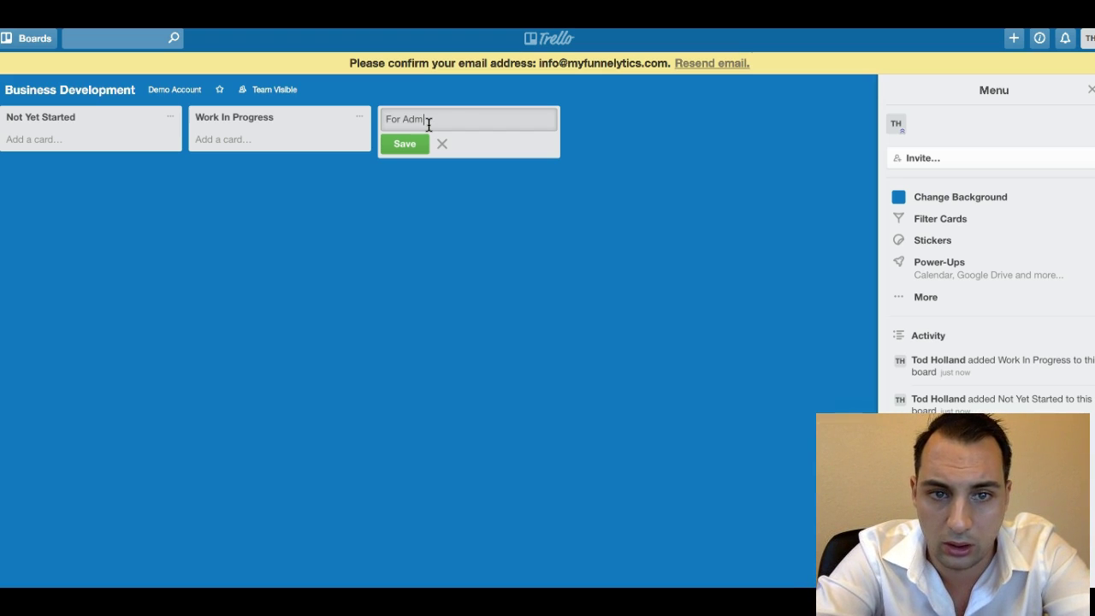
pyautogui.click(405, 143)
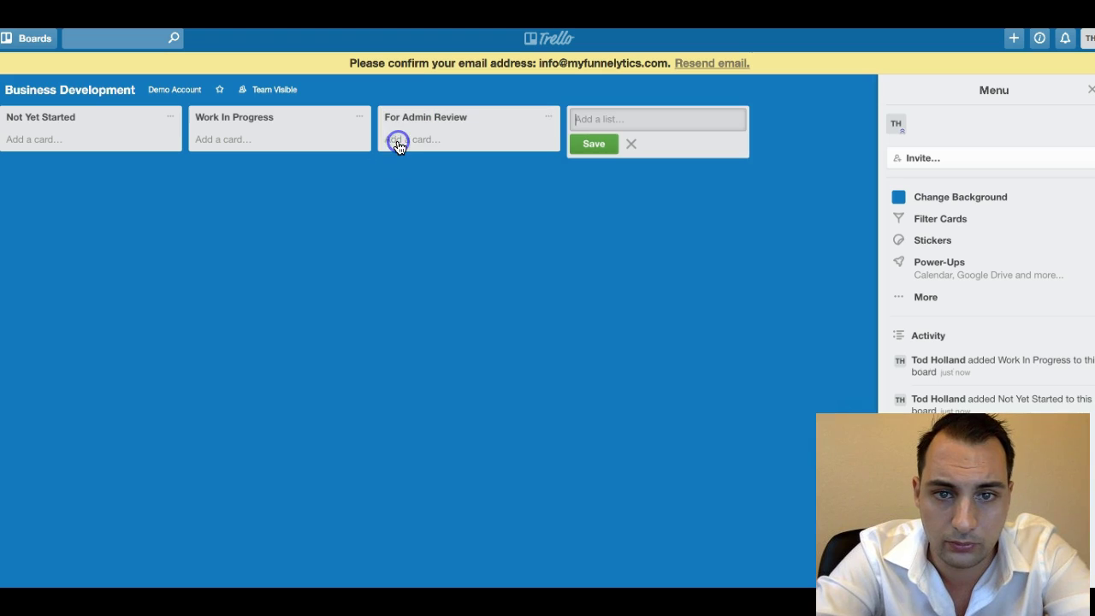
# Add the Complete and Approved and On Hold lists, then close the empty list entry.
pyautogui.write('Complete and Approved')
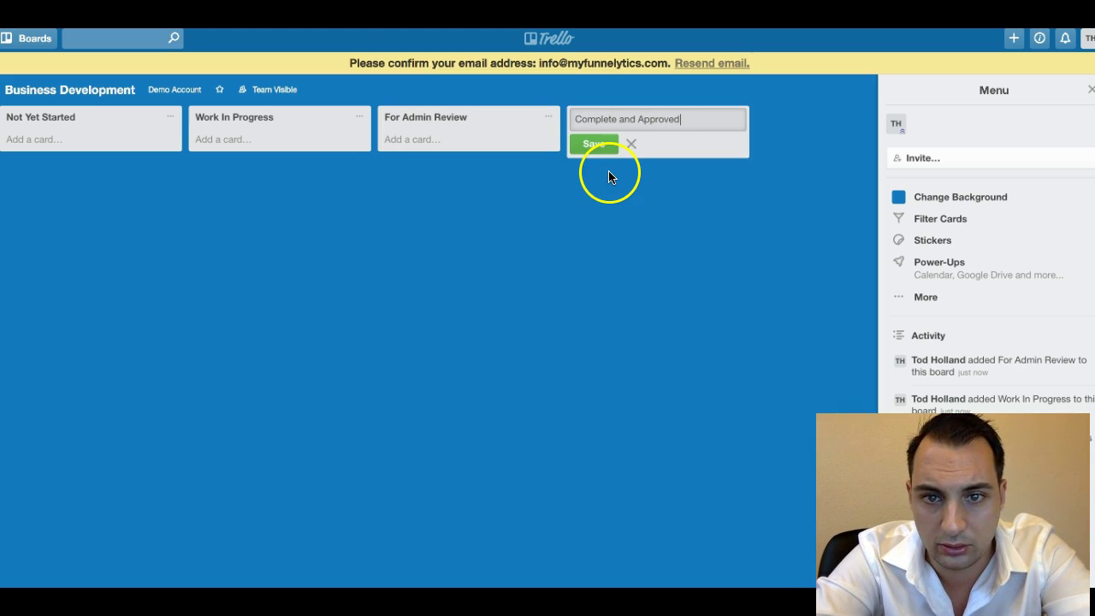
pyautogui.click(600, 147)
pyautogui.write('On Hold')
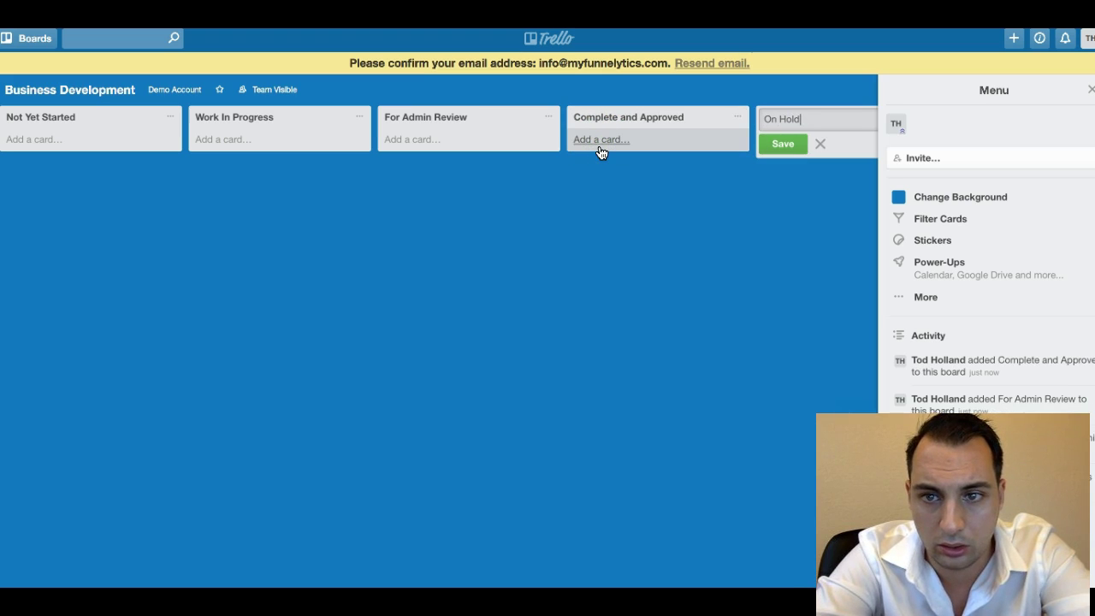
pyautogui.click(781, 144)
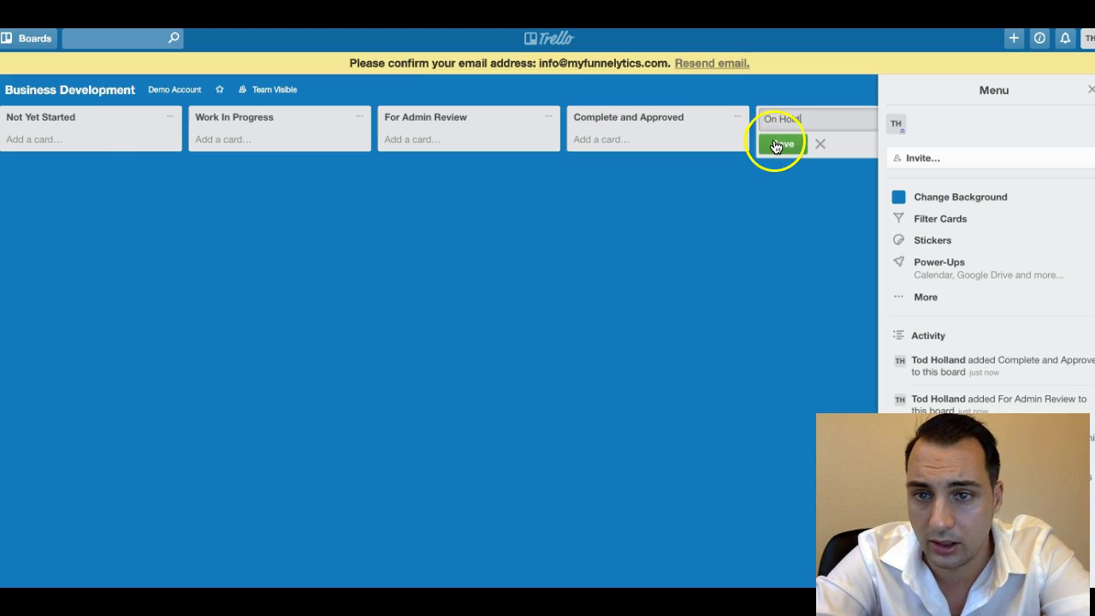
pyautogui.press('Escape')
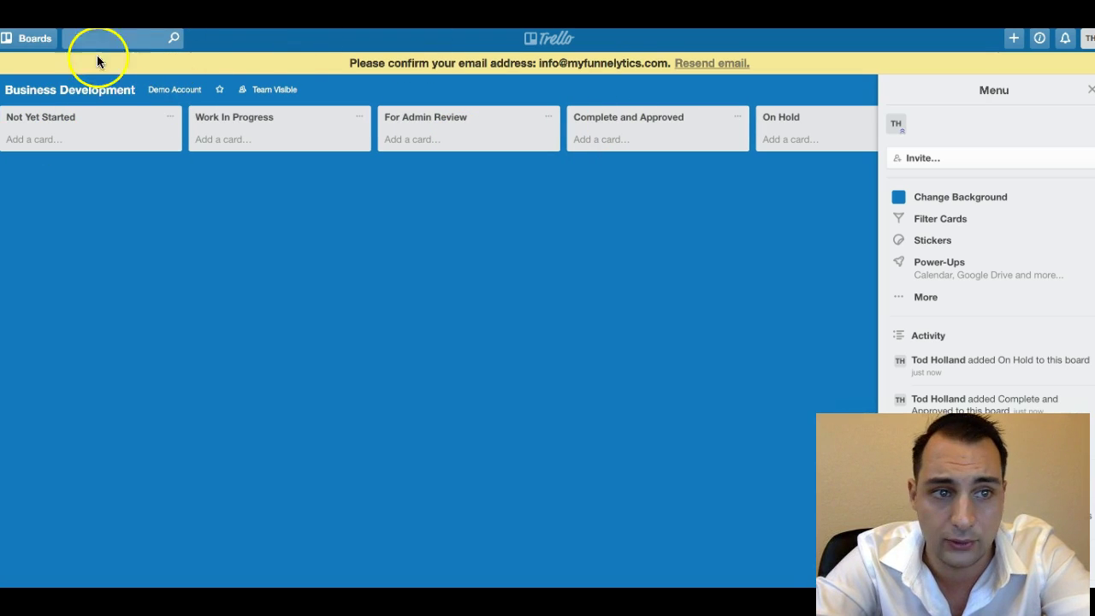
pyautogui.click(159, 91)
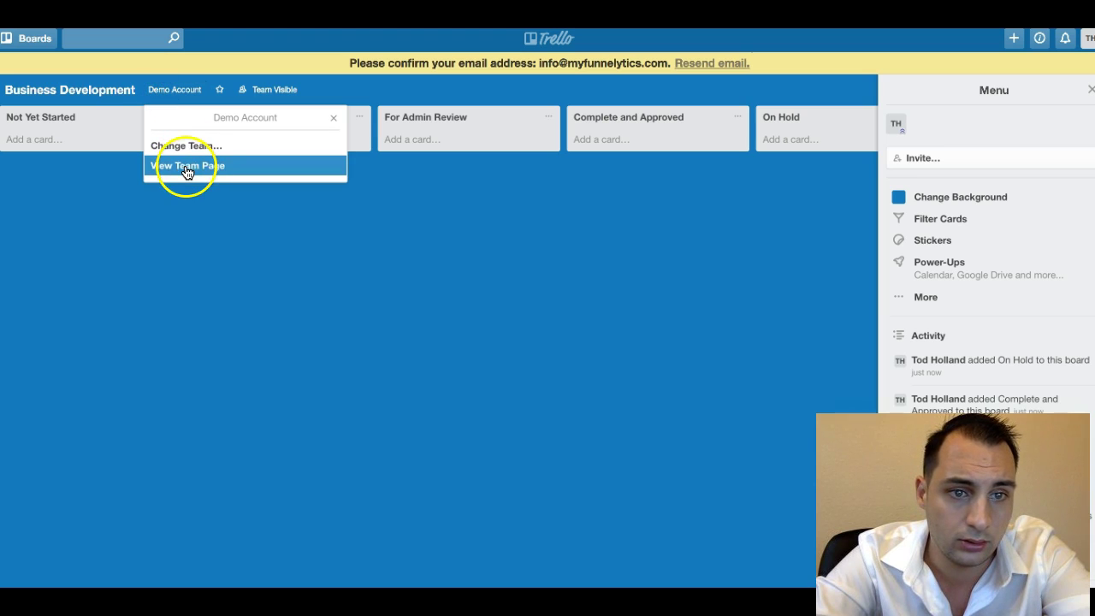
# Set the Blog board background to green, then return to the Demo Account team page.
pyautogui.click(188, 167)
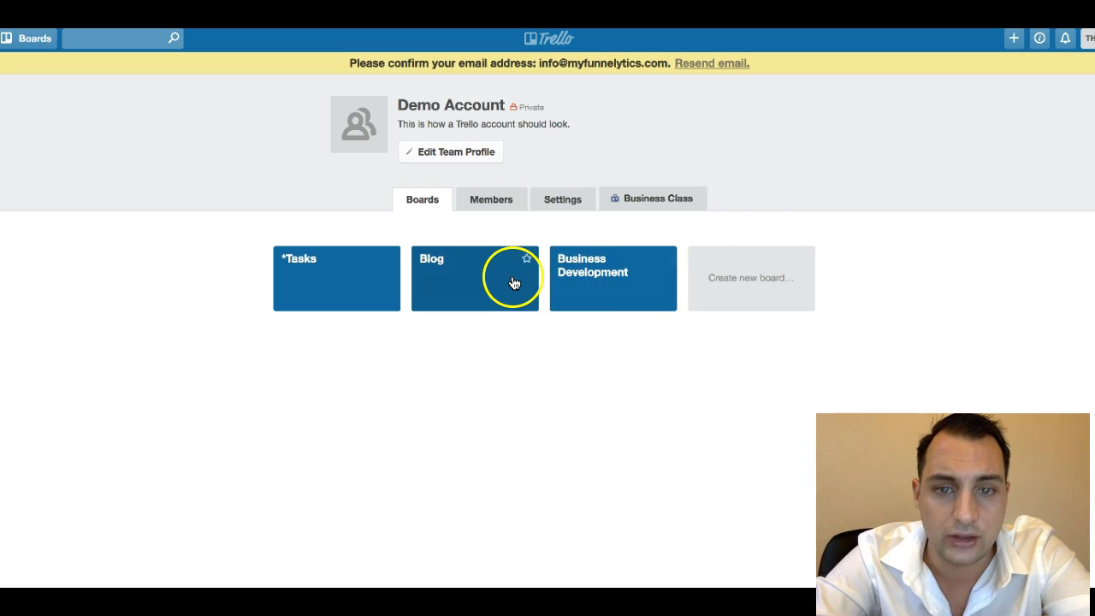
pyautogui.click(480, 291)
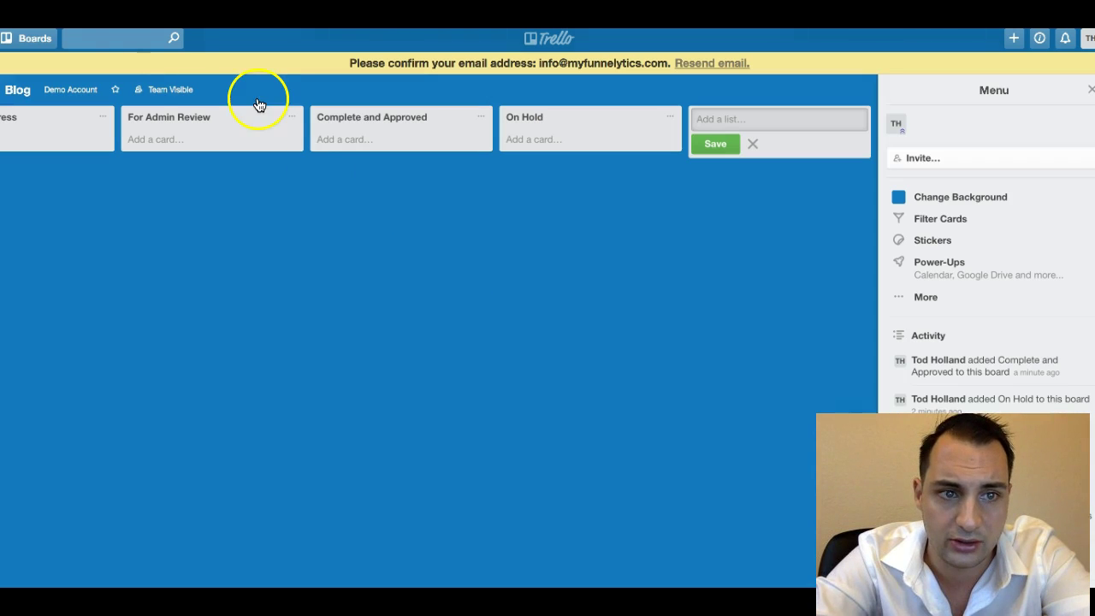
pyautogui.click(915, 198)
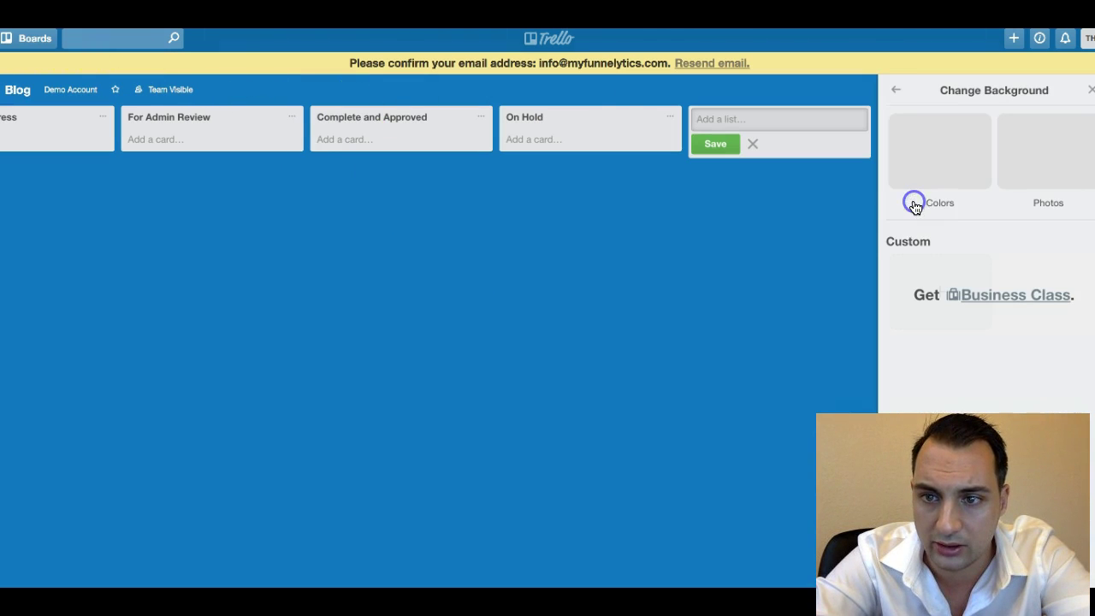
pyautogui.click(976, 168)
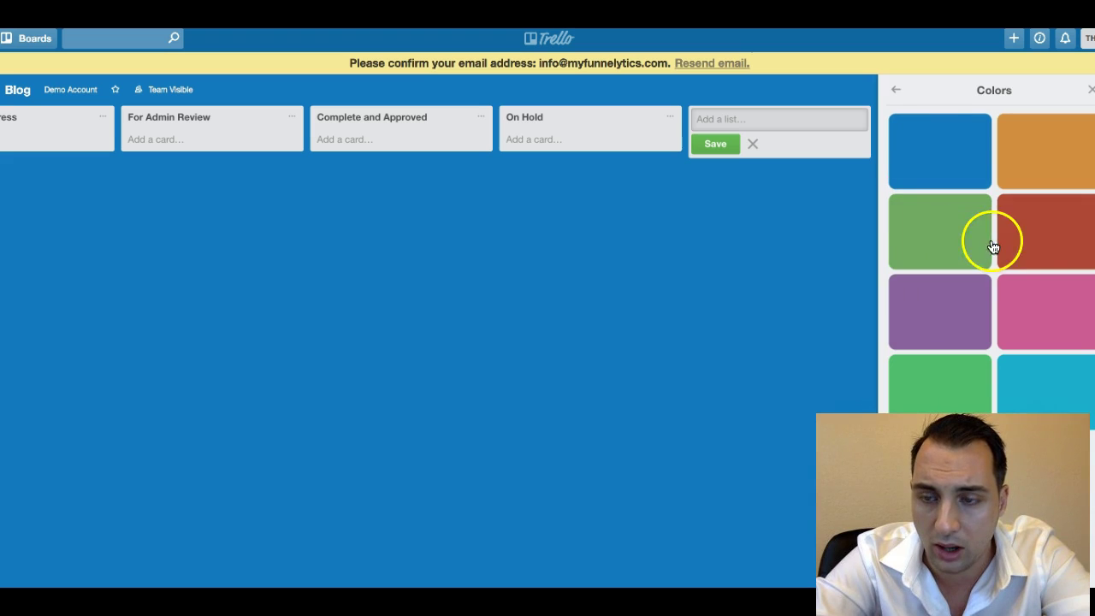
pyautogui.click(952, 256)
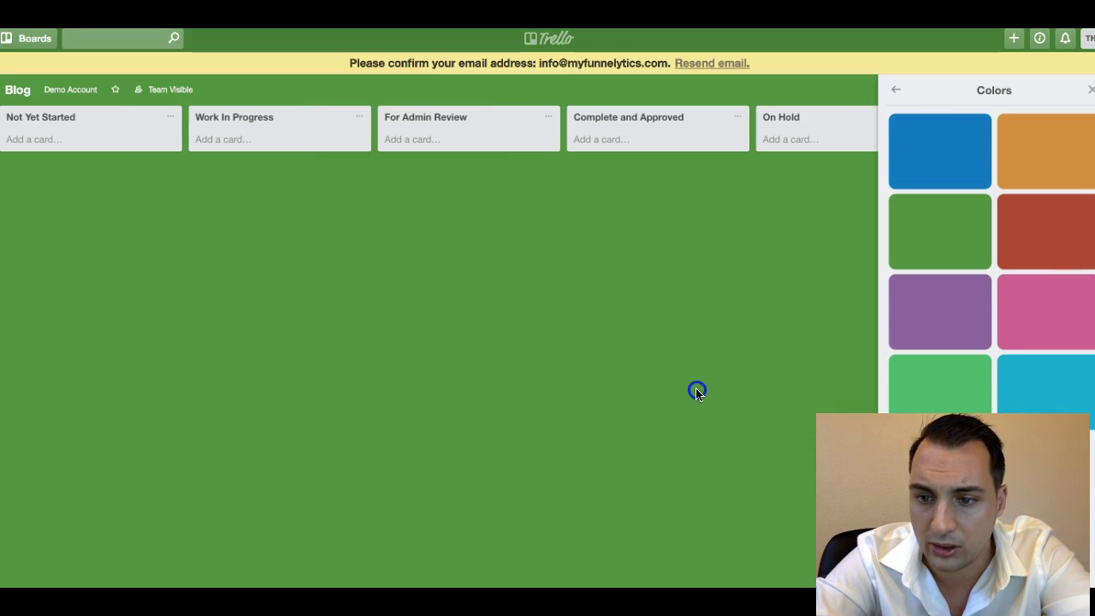
pyautogui.click(81, 89)
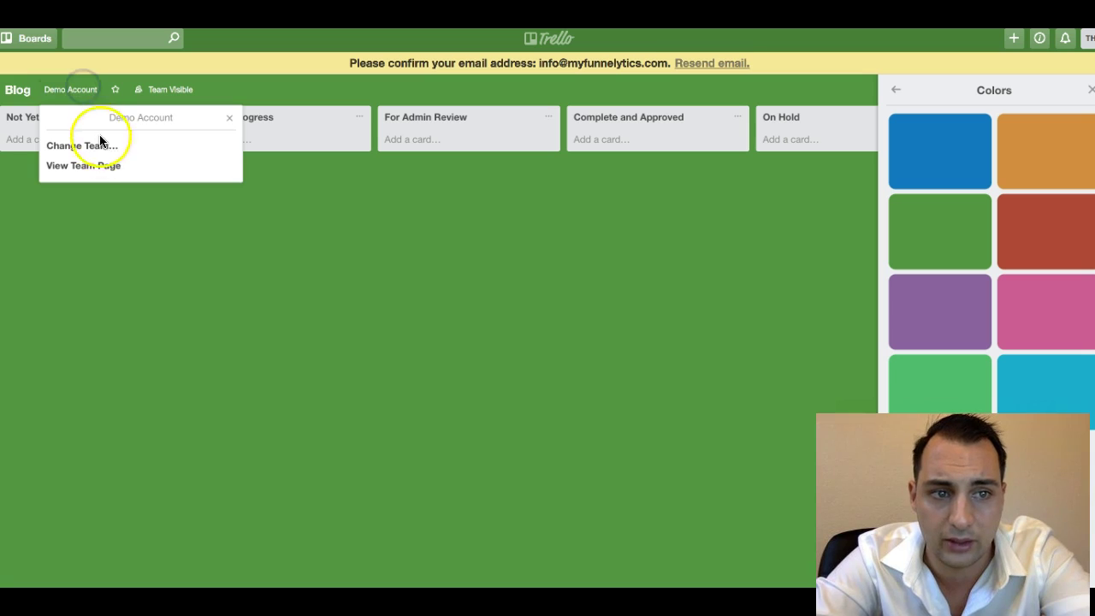
pyautogui.click(95, 162)
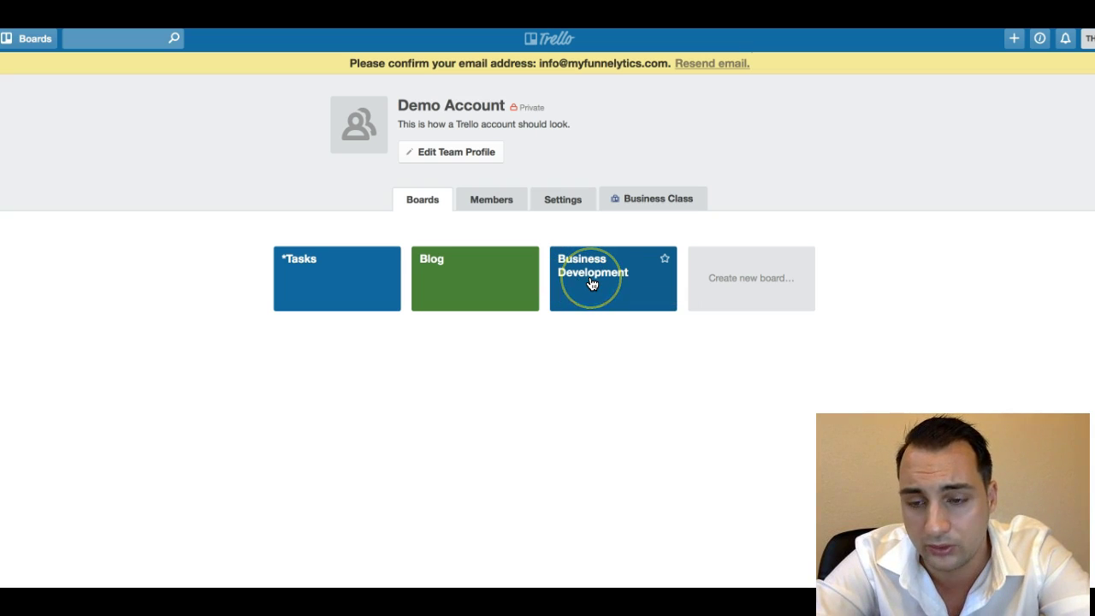
# Create a board titled 'Current Clients' in the Demo Account team.
pyautogui.click(776, 280)
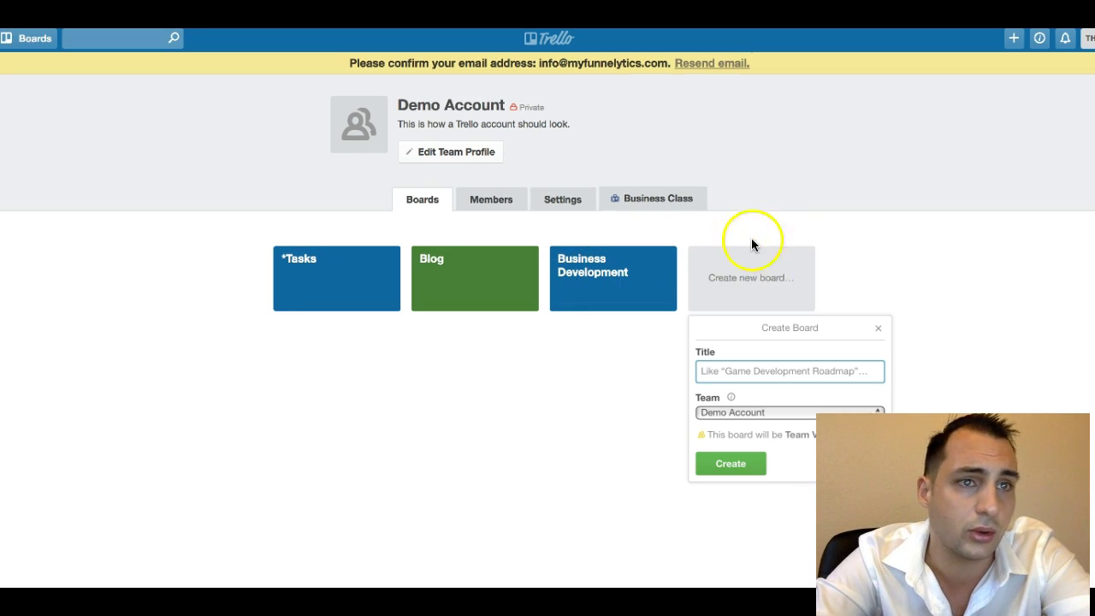
pyautogui.click(761, 362)
pyautogui.write('Current Clients')
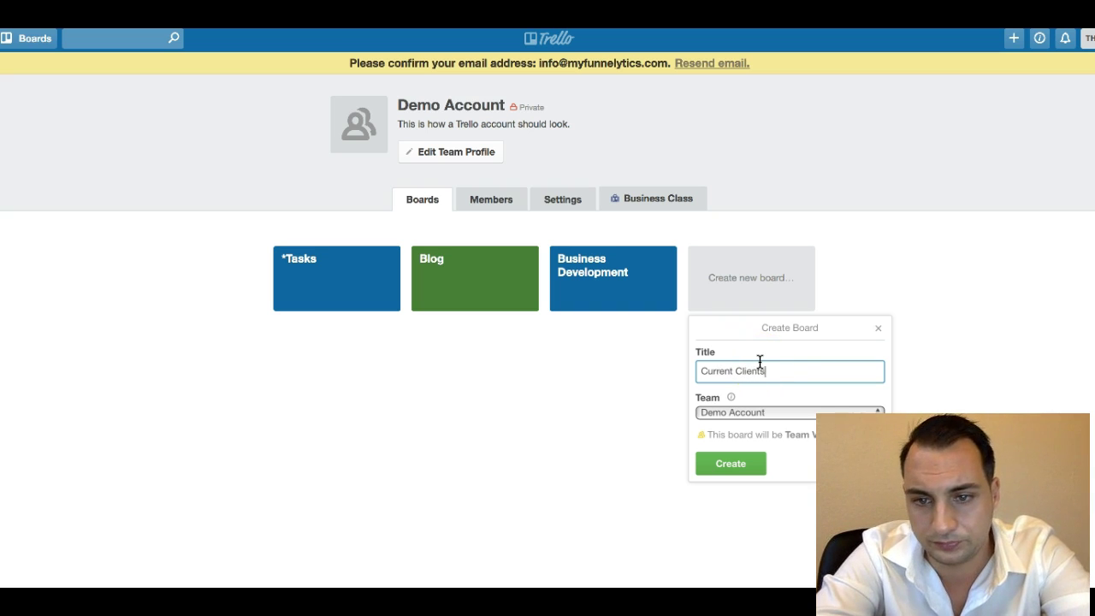
pyautogui.click(732, 464)
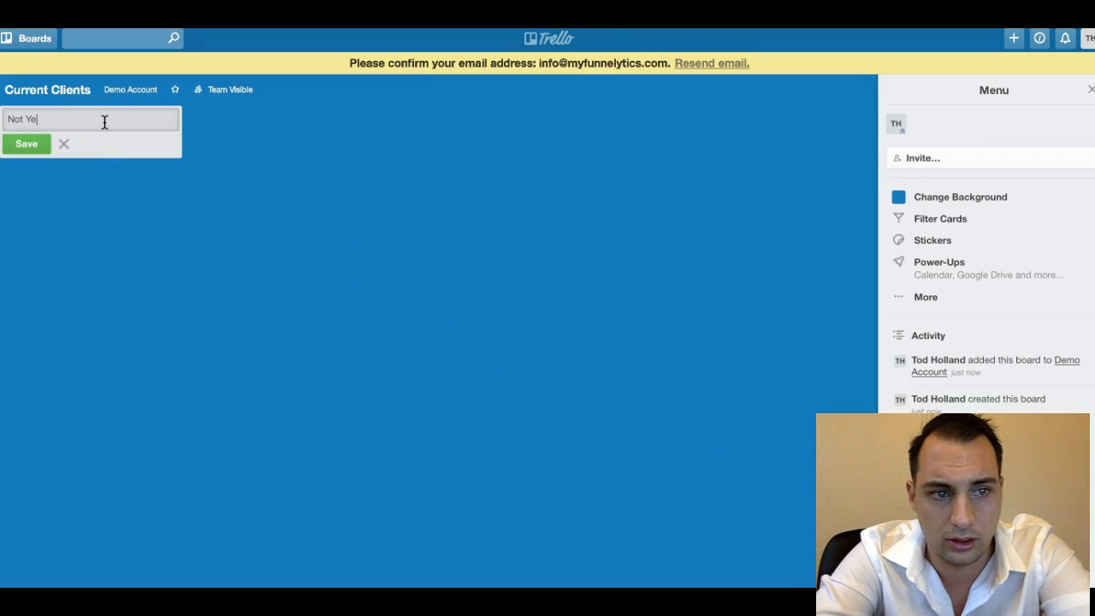
# Add lists Not Yet Started, Work In Progress, For Admin Review, Complete and Approved, On Hold.
pyautogui.click(38, 144)
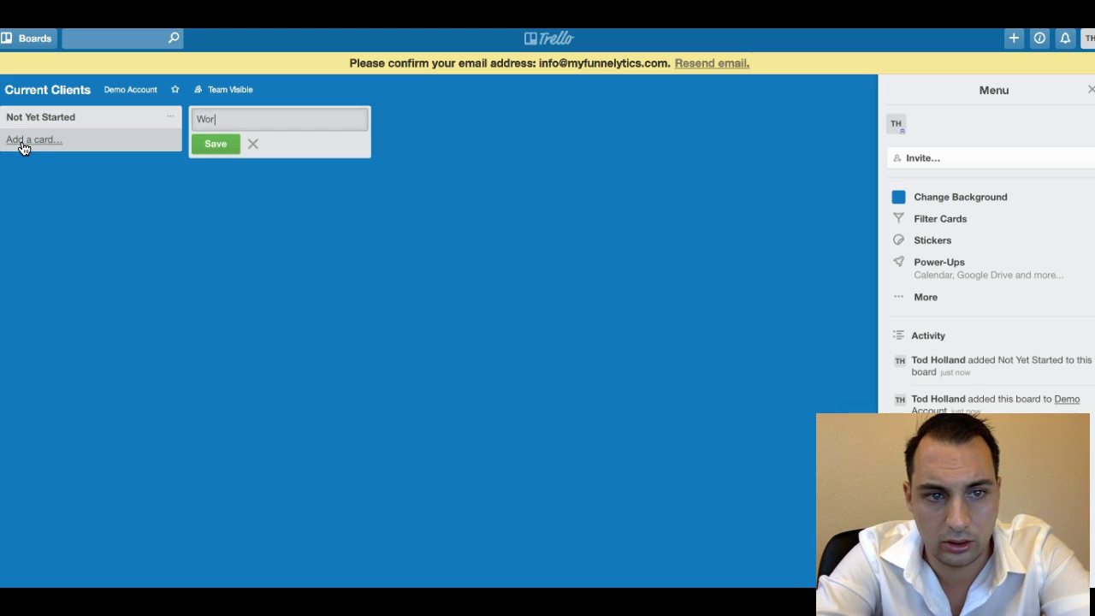
pyautogui.write('Work In Progress')
pyautogui.press('Return')
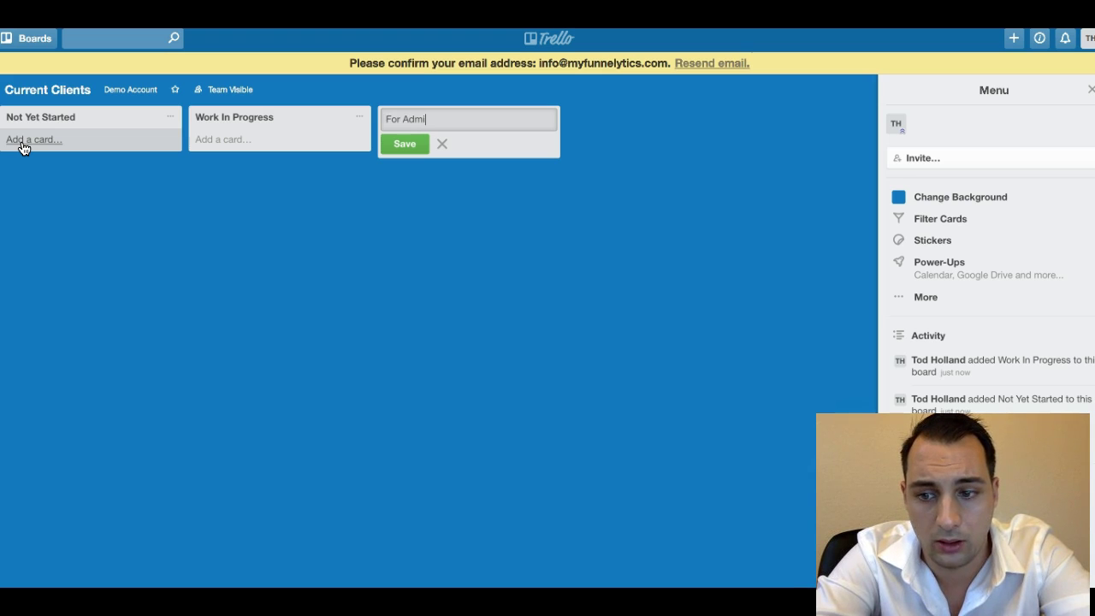
pyautogui.write('For Admin Review')
pyautogui.press('Return')
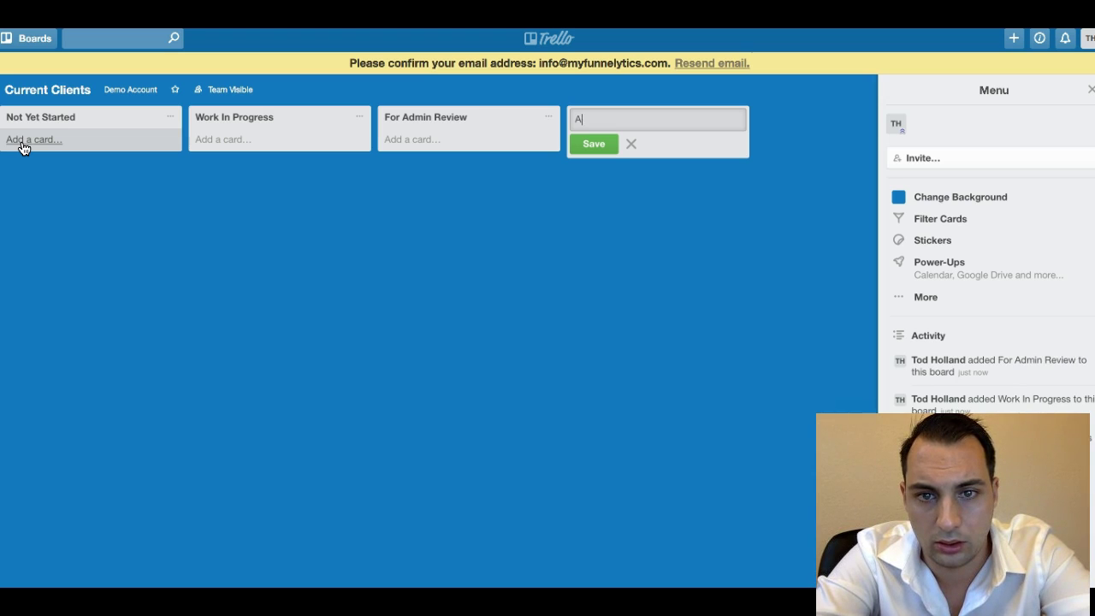
pyautogui.write('Complete and Approved')
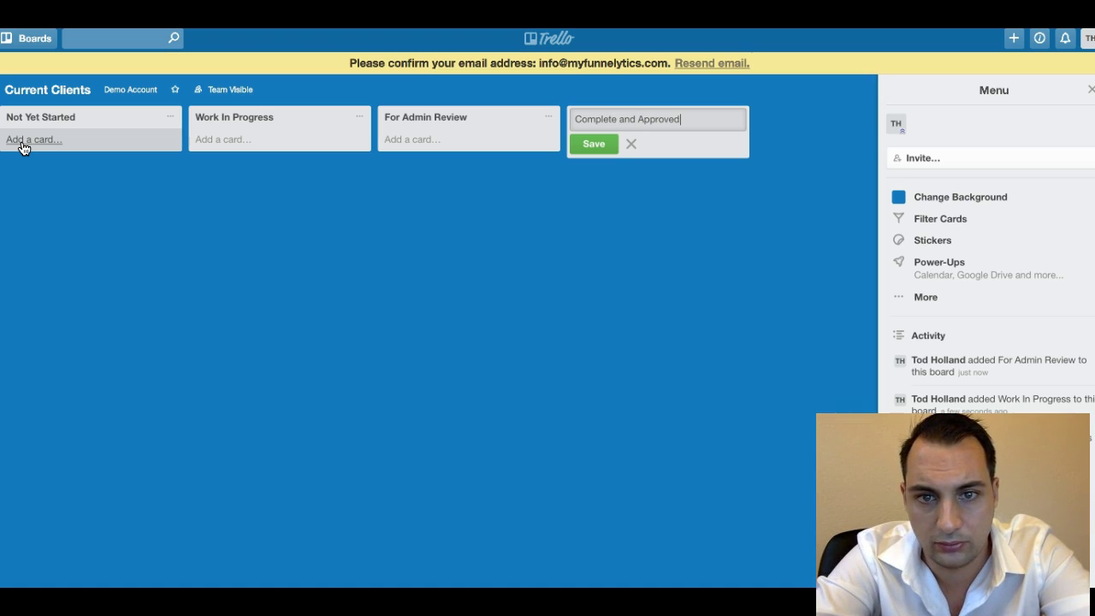
pyautogui.press('Return')
pyautogui.write('O')
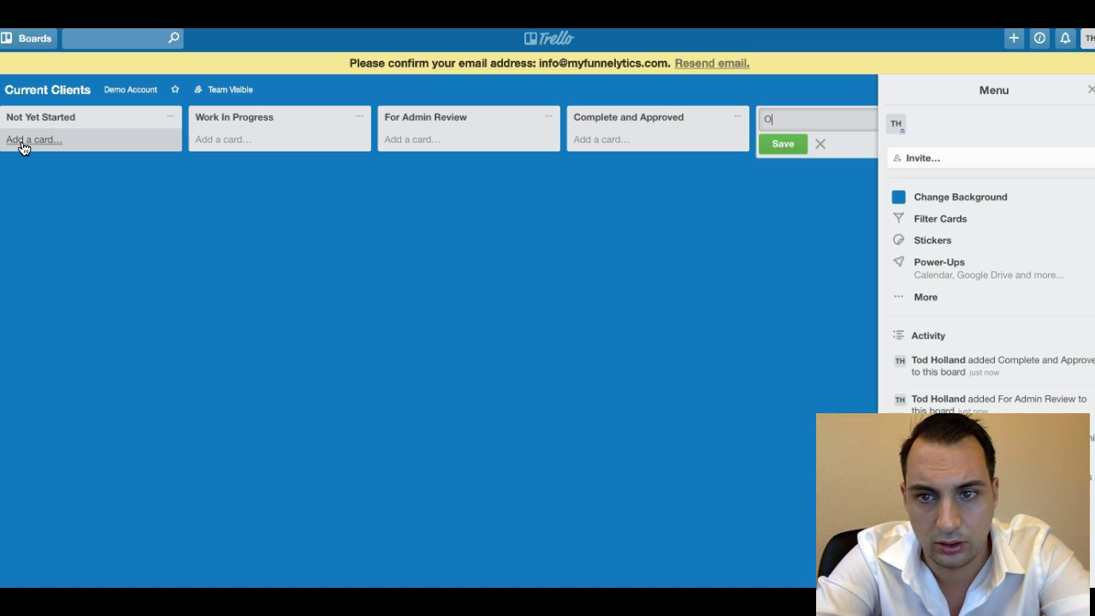
pyautogui.write('n Hold')
pyautogui.press('Return')
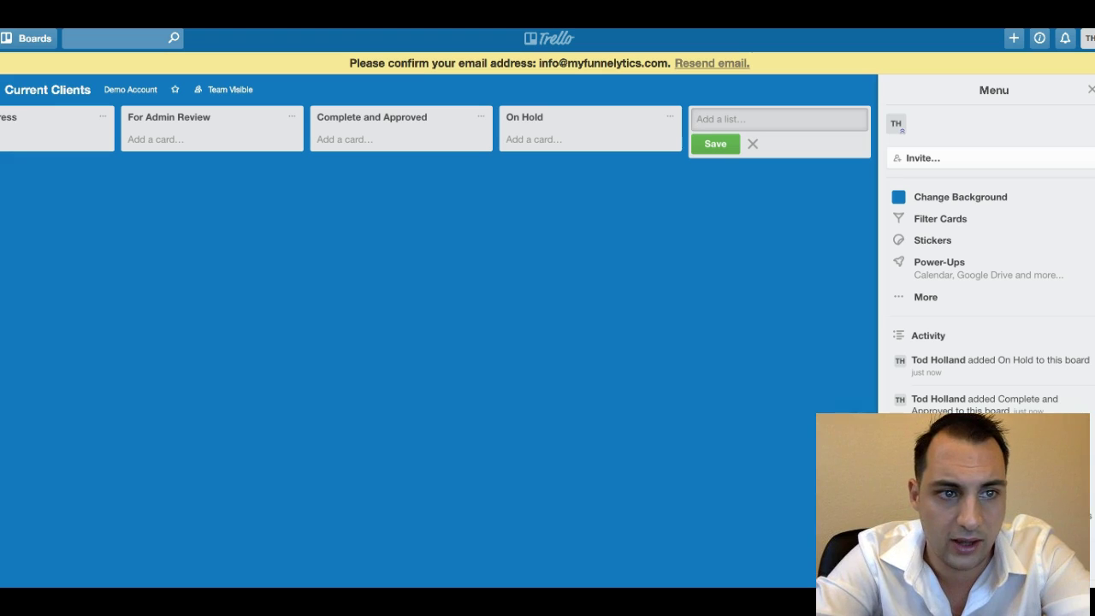
# From the Demo Account team page, create a new board named Demo Schedule.
pyautogui.click(132, 90)
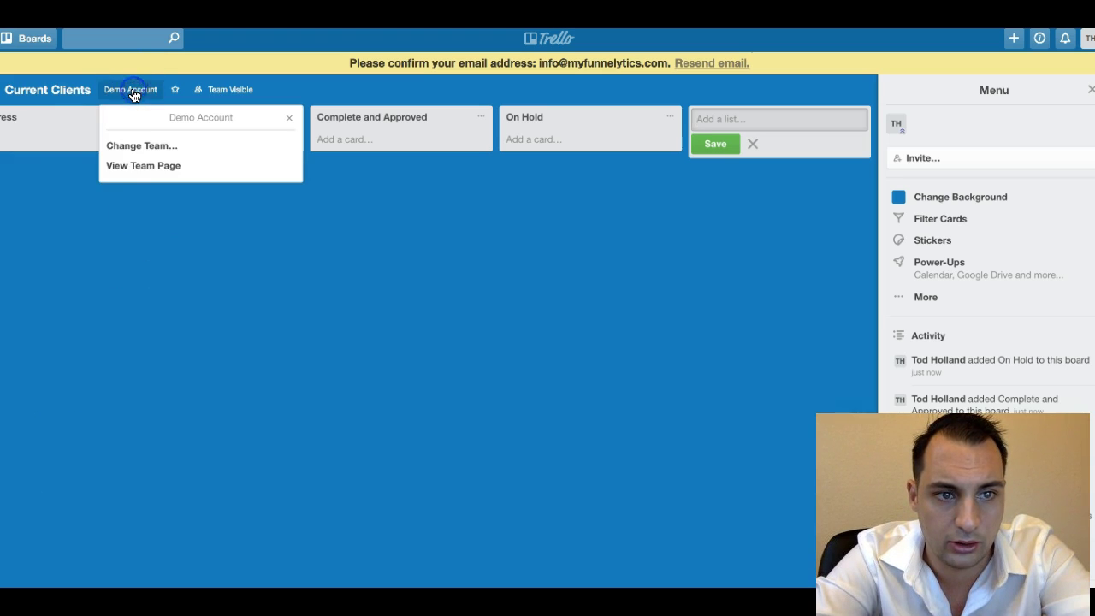
pyautogui.click(129, 167)
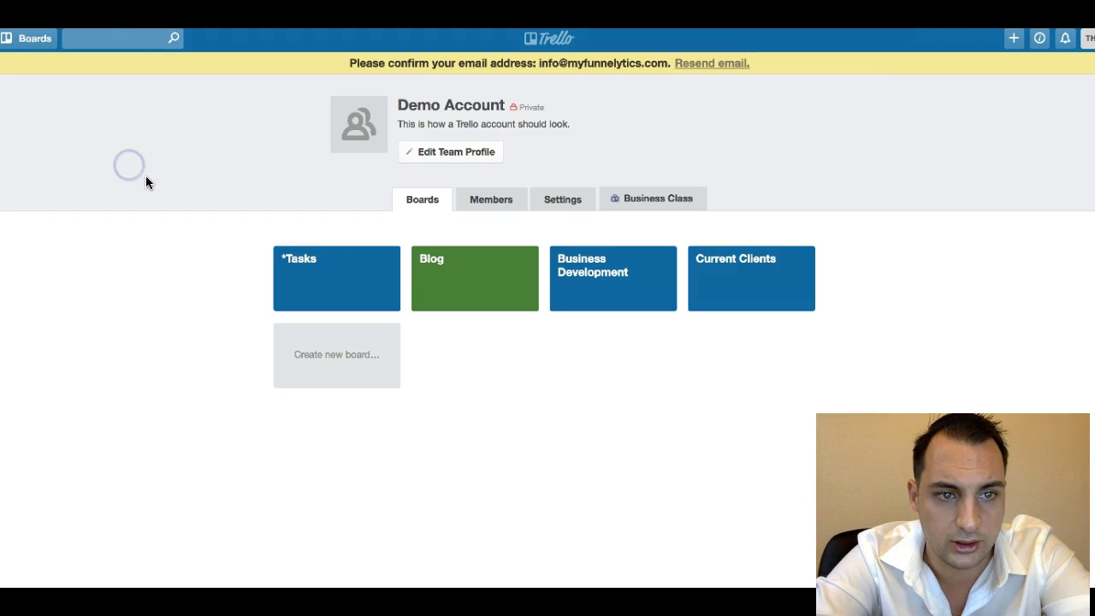
pyautogui.click(377, 363)
pyautogui.write('D')
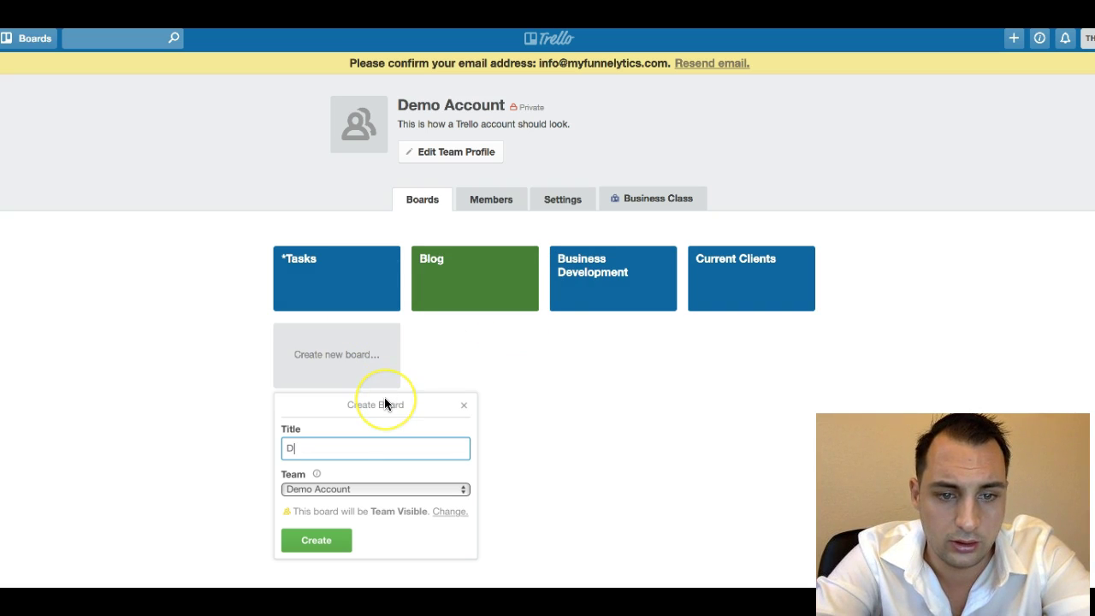
pyautogui.write('emo Schedule')
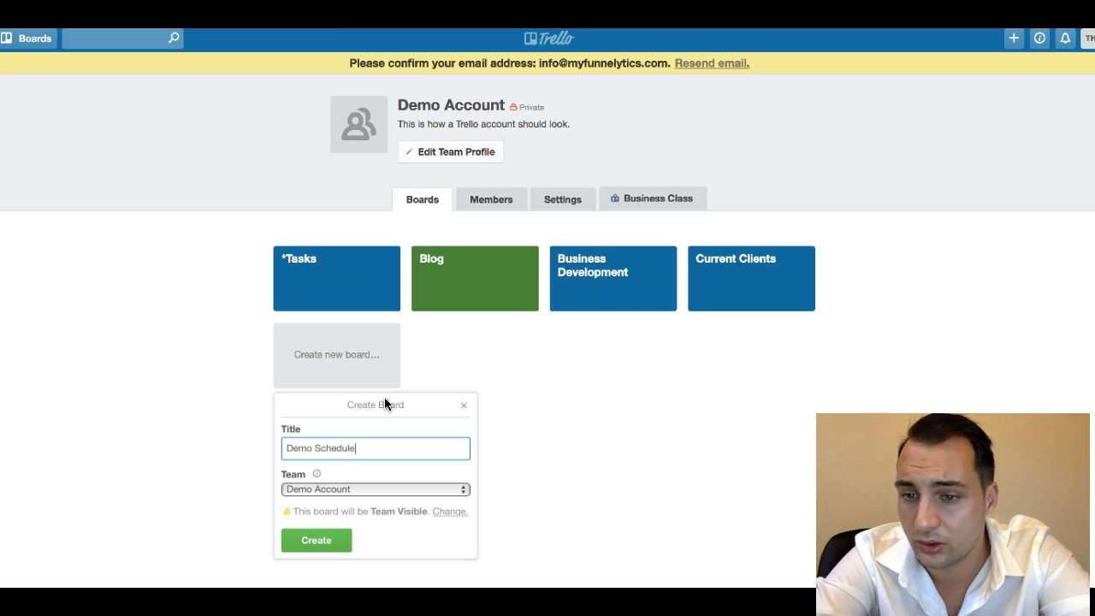
pyautogui.click(332, 539)
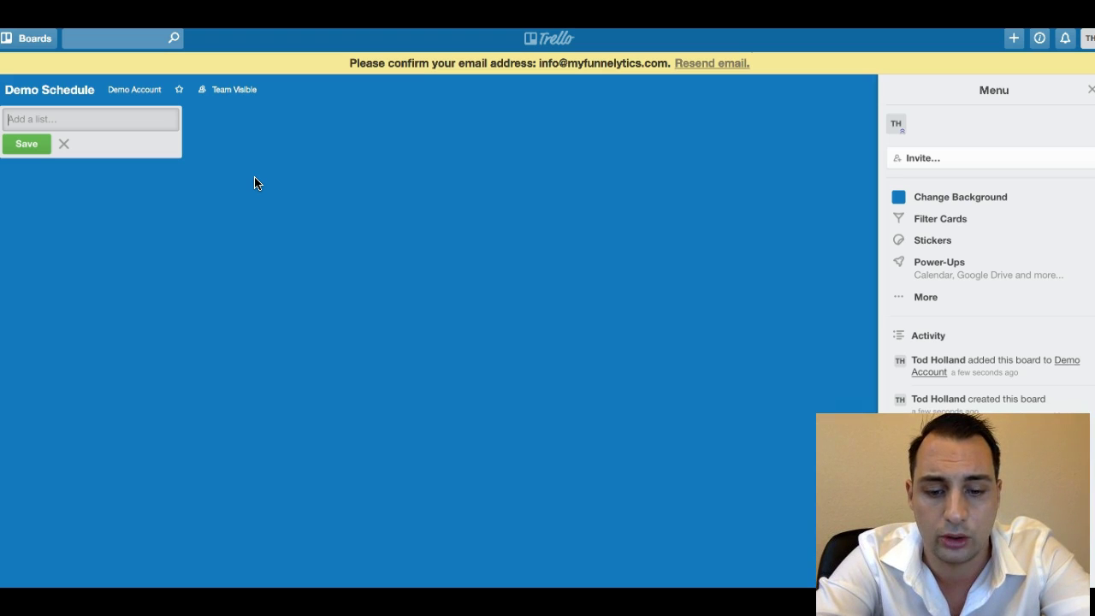
# Add lists Not Yet Started, Work In Progress, For Admin Review, Complete And Approved, On Hold.
pyautogui.write('Not y')
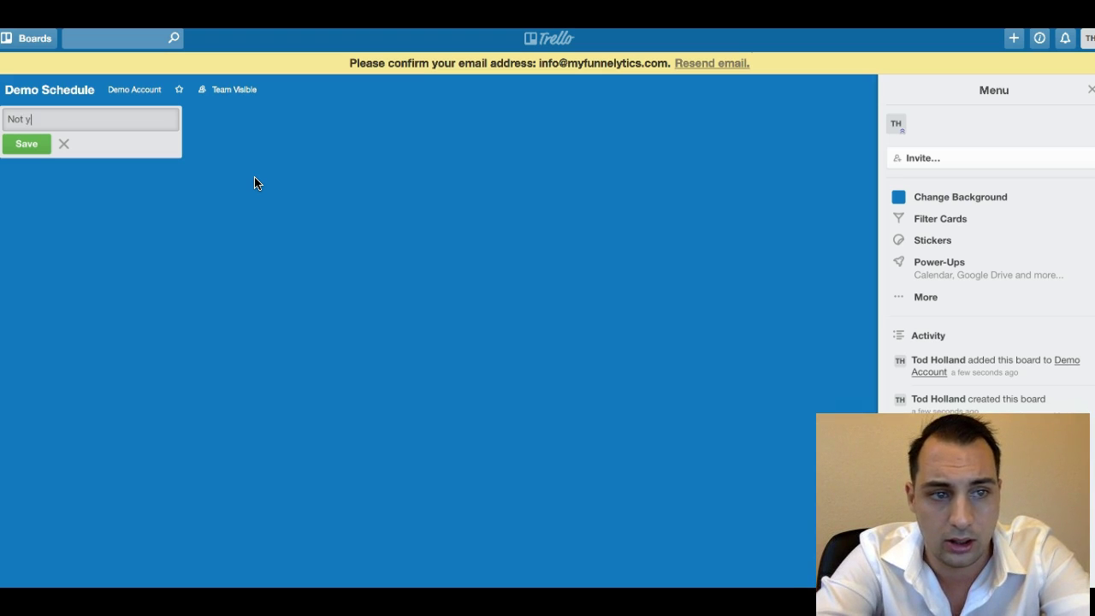
pyautogui.write('et')
pyautogui.press('BackSpace')
pyautogui.press('BackSpace')
pyautogui.press('BackSpace')
pyautogui.press('BackSpace')
pyautogui.write('Yet Started')
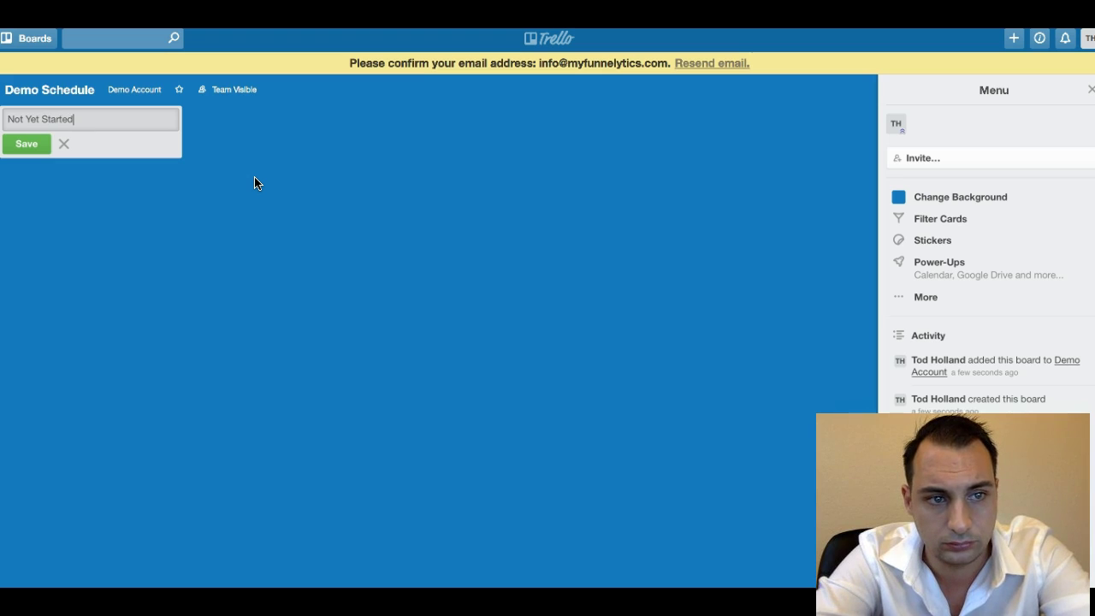
pyautogui.click(26, 143)
pyautogui.write('Wor')
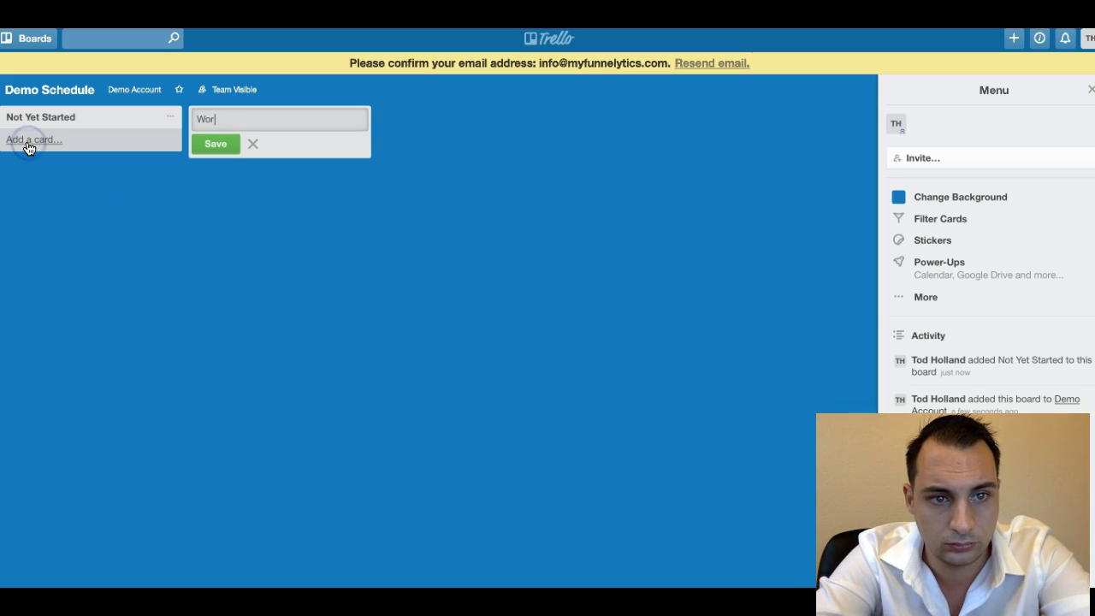
pyautogui.write('k In Progress')
pyautogui.press('Return')
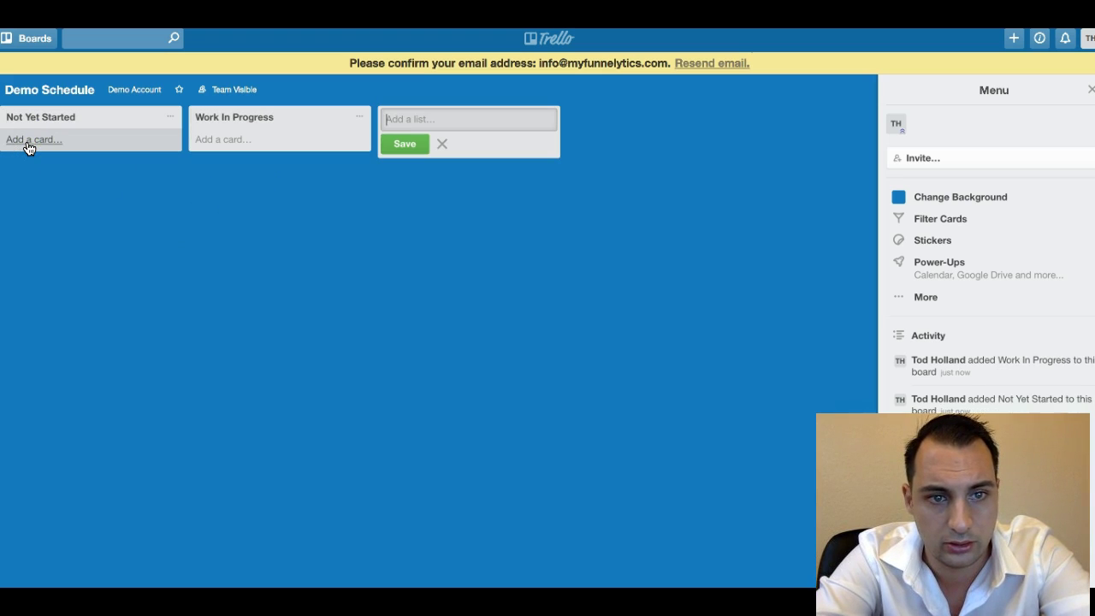
pyautogui.write('For Admin ')
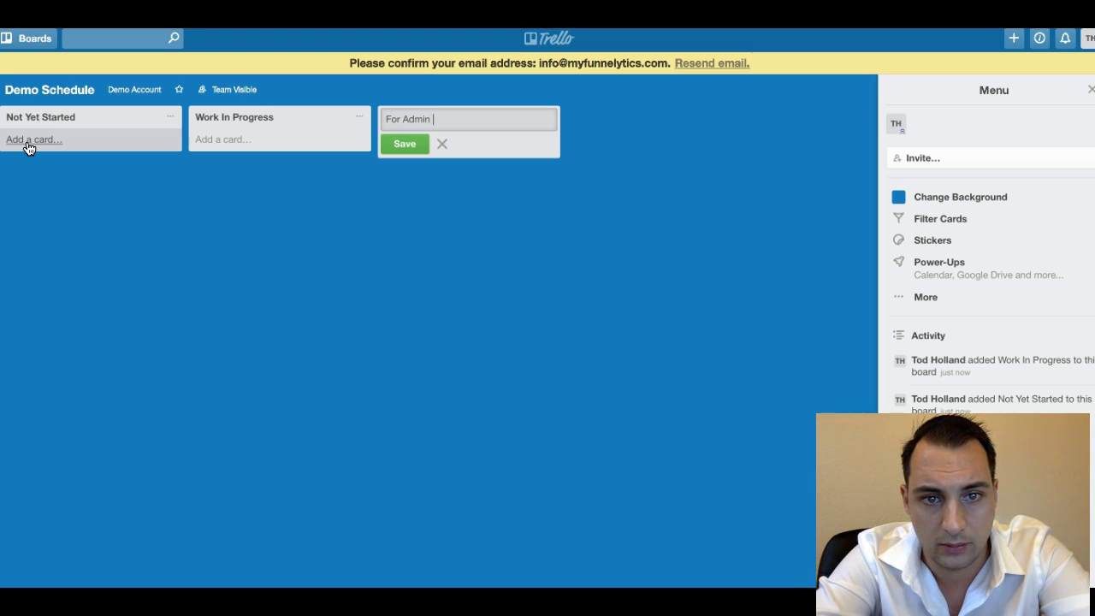
pyautogui.write('Review')
pyautogui.press('Return')
pyautogui.write('Complete')
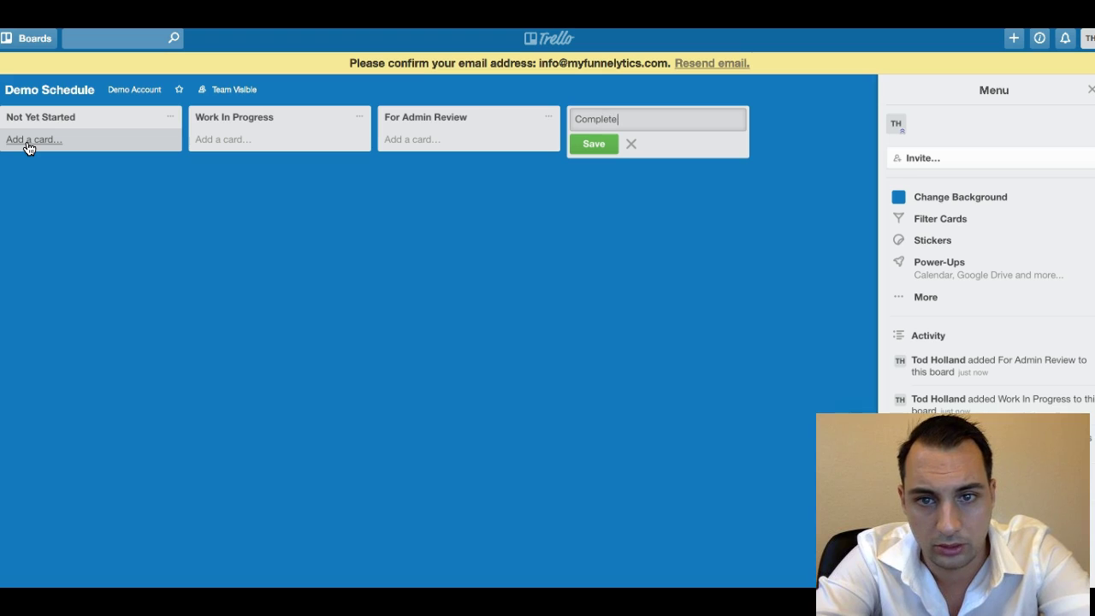
pyautogui.write(' And Approved')
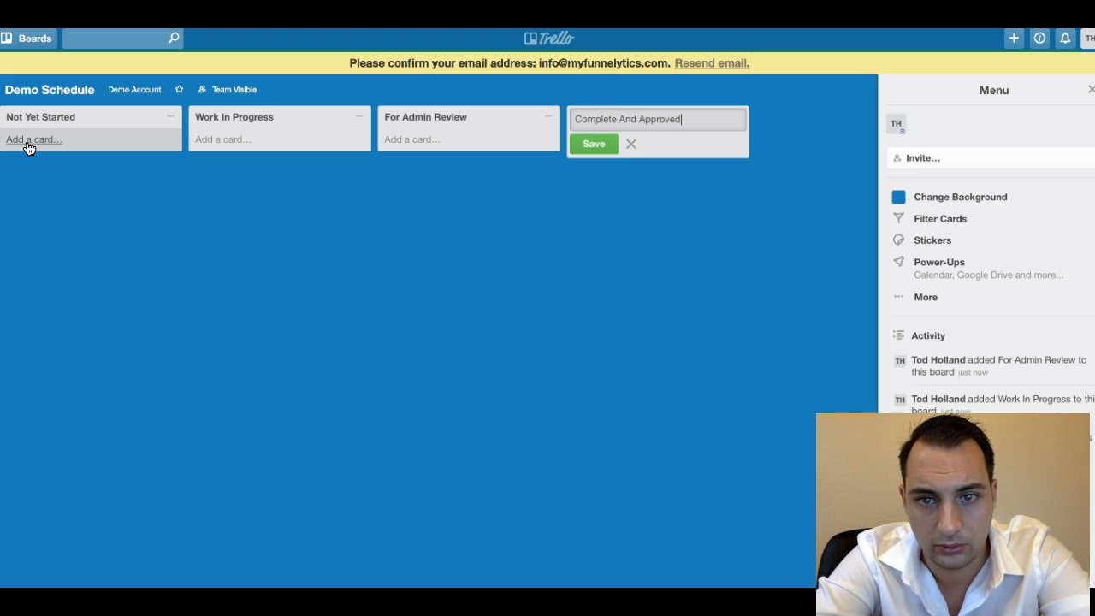
pyautogui.press('Return')
pyautogui.write('On Hold')
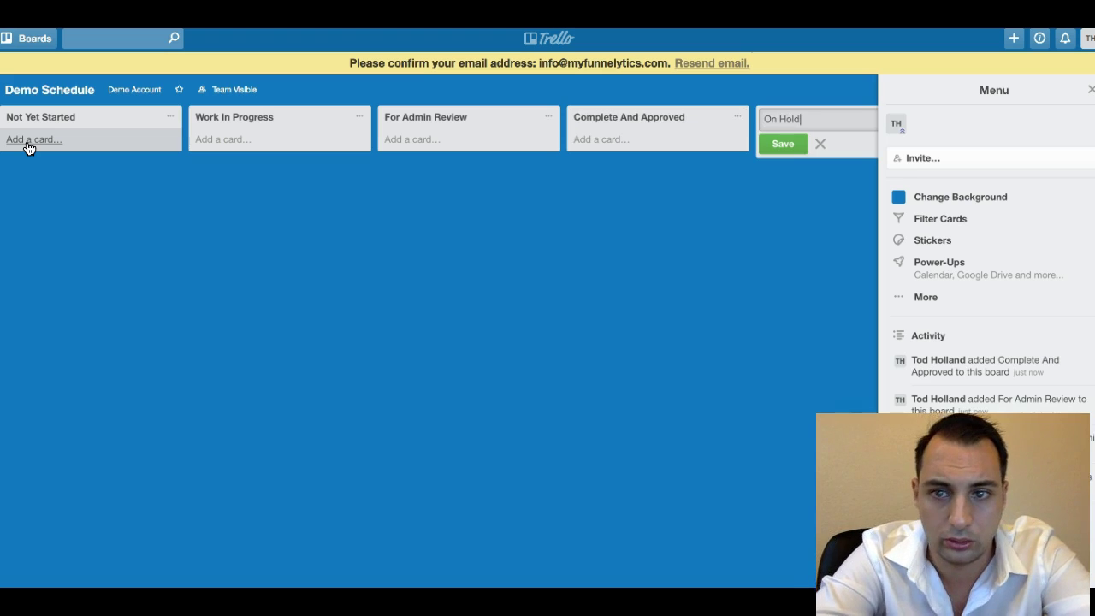
pyautogui.press('Return')
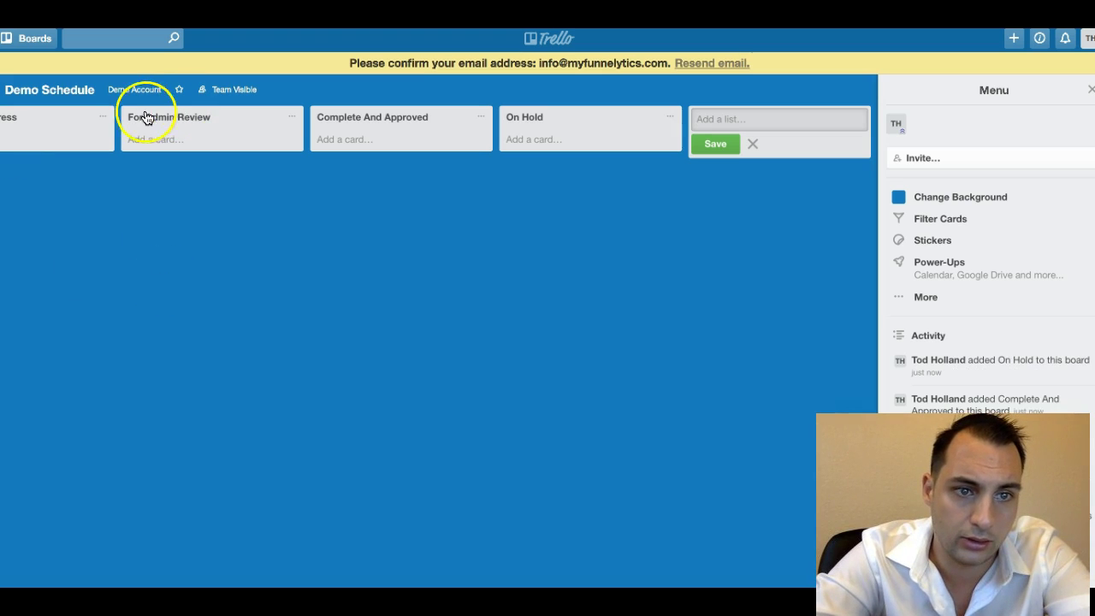
# Create a new Demo Account team board titled Product Development.
pyautogui.click(134, 89)
pyautogui.click(147, 165)
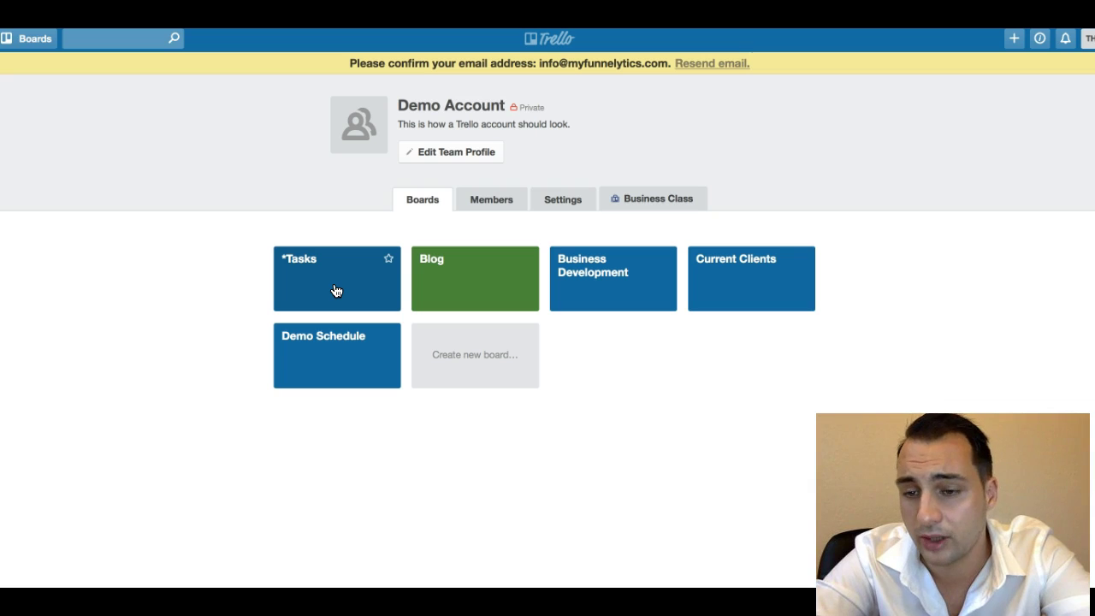
pyautogui.click(333, 304)
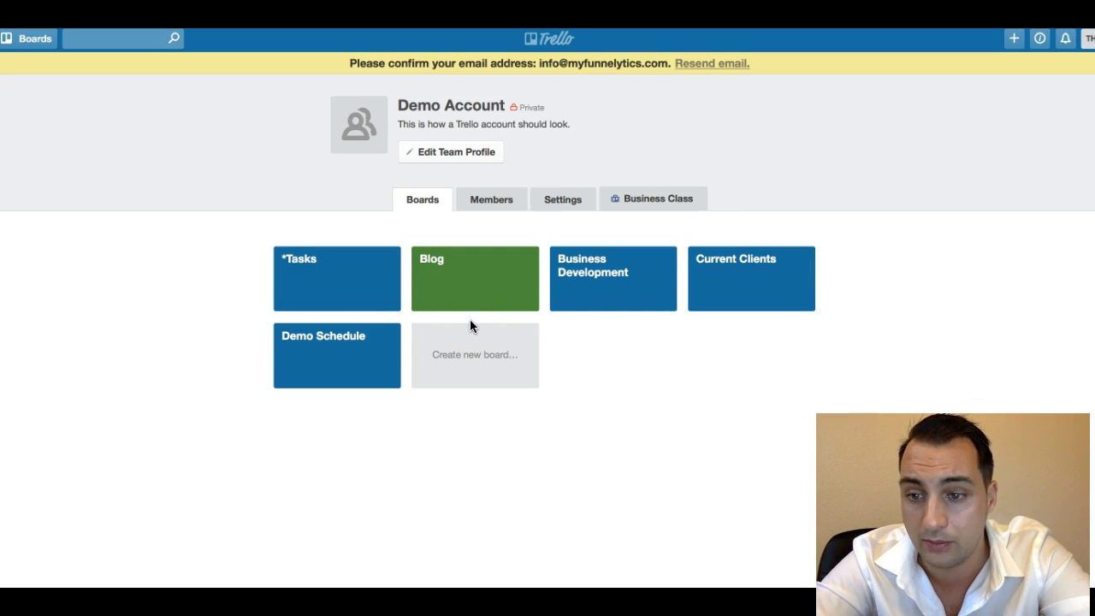
pyautogui.click(464, 369)
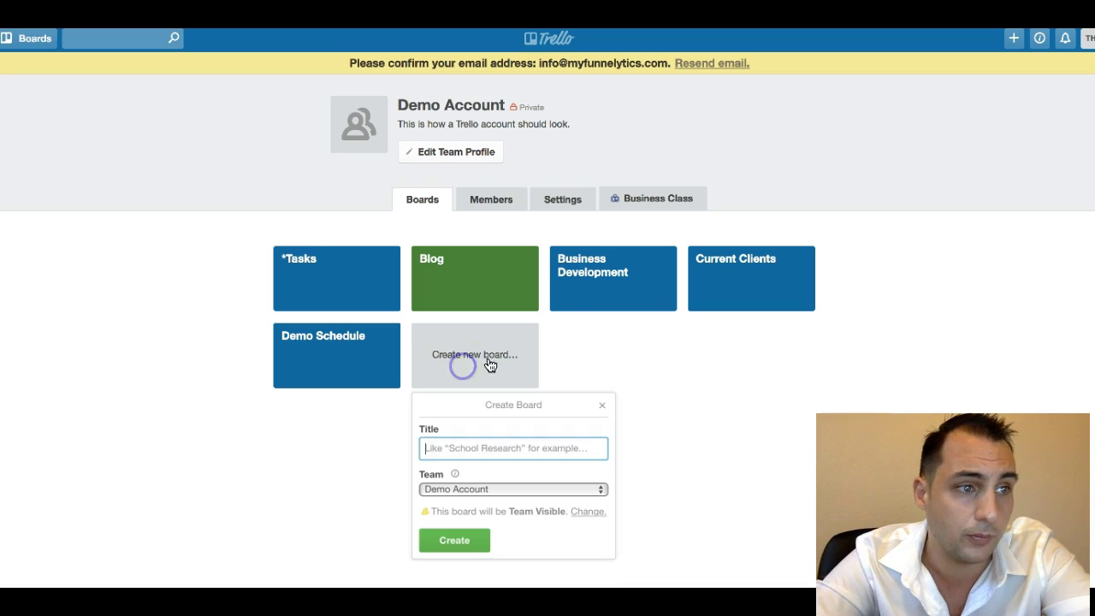
pyautogui.write('Product Development')
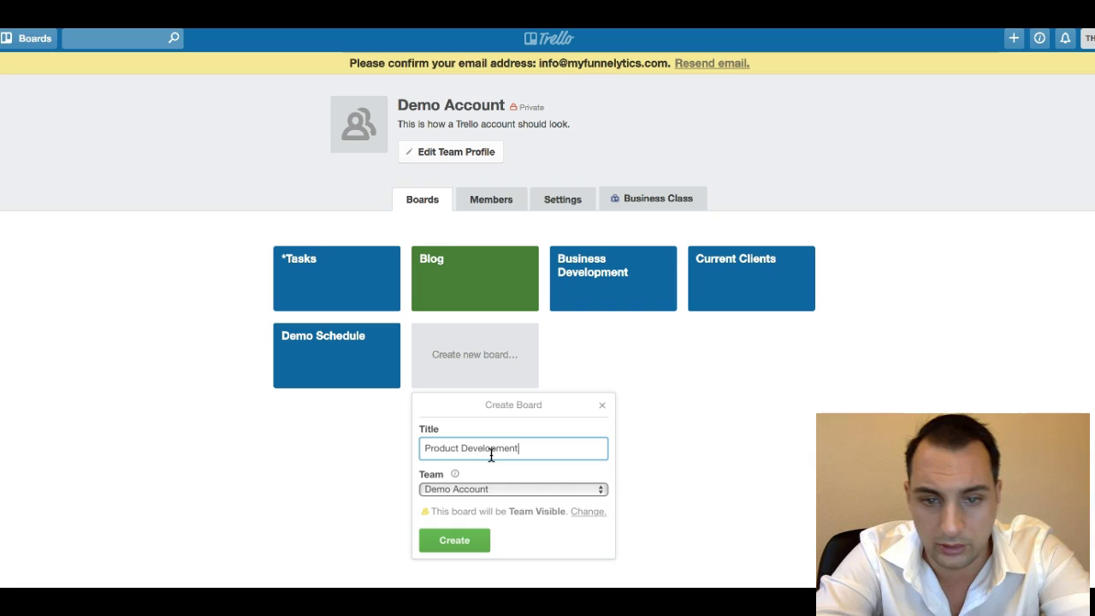
pyautogui.click(477, 539)
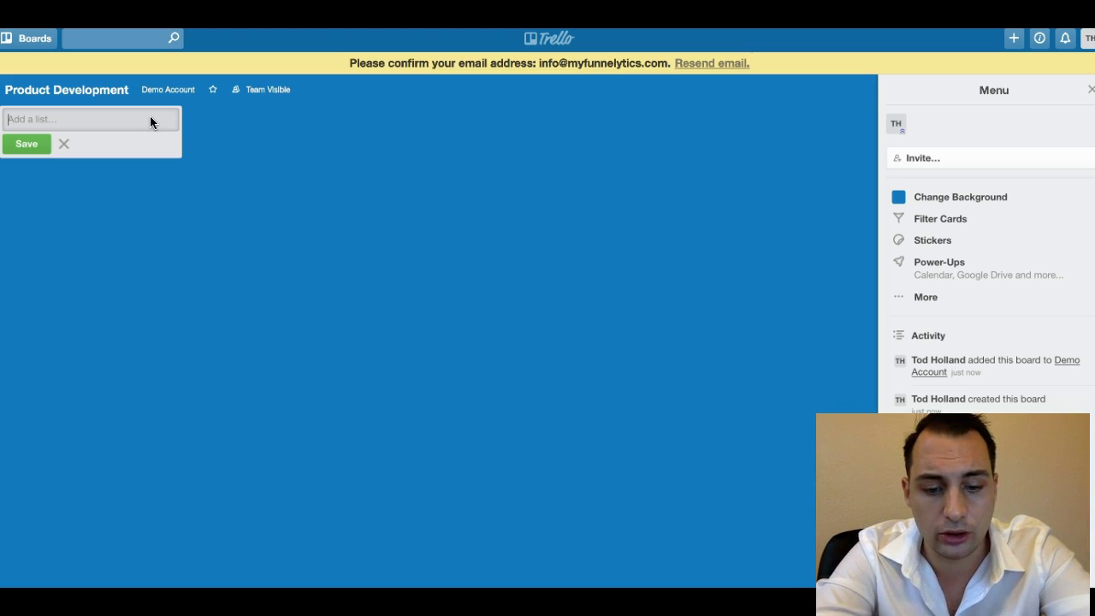
# Add lists Not Yet Started, Work In Progress, For Admin Review, Complete And Approved, On Hold.
pyautogui.write('Not yet')
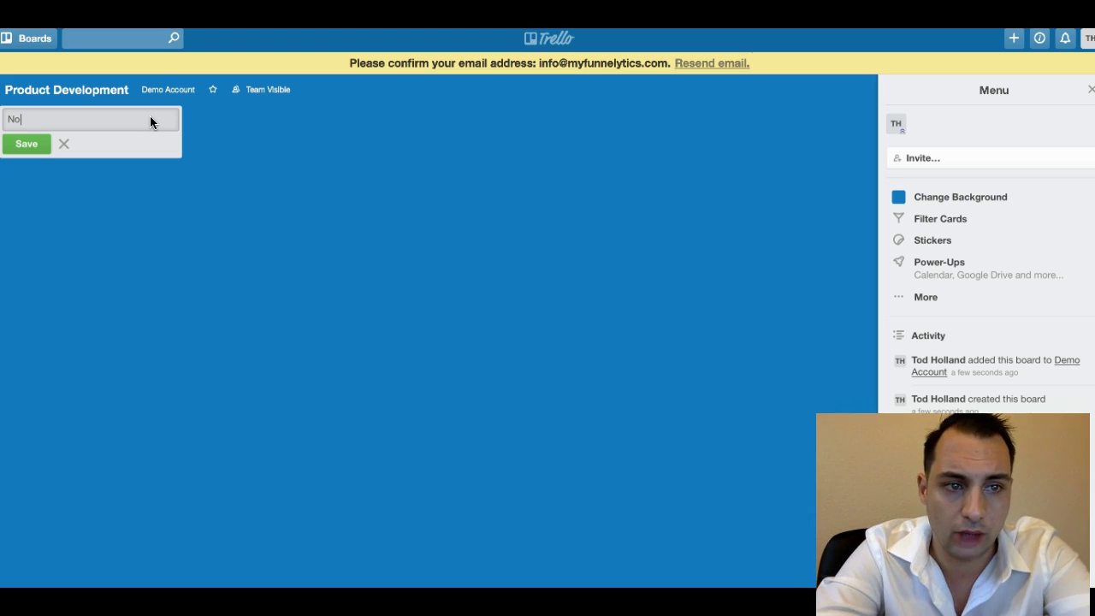
pyautogui.press('BackSpace')
pyautogui.press('BackSpace')
pyautogui.press('BackSpace')
pyautogui.write('Yet Started')
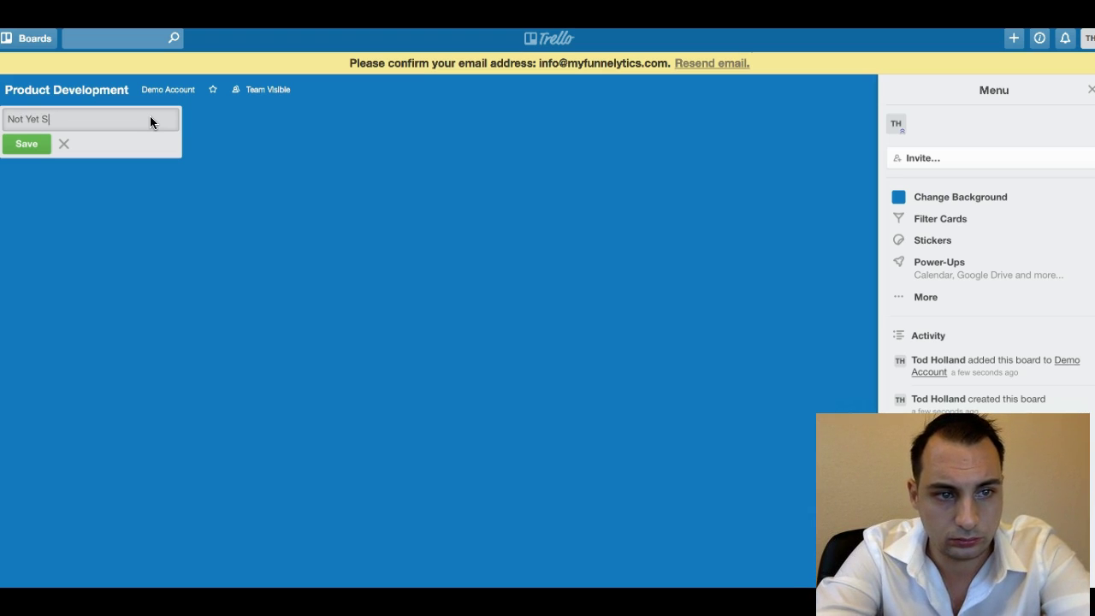
pyautogui.press('Return')
pyautogui.write('Work In P')
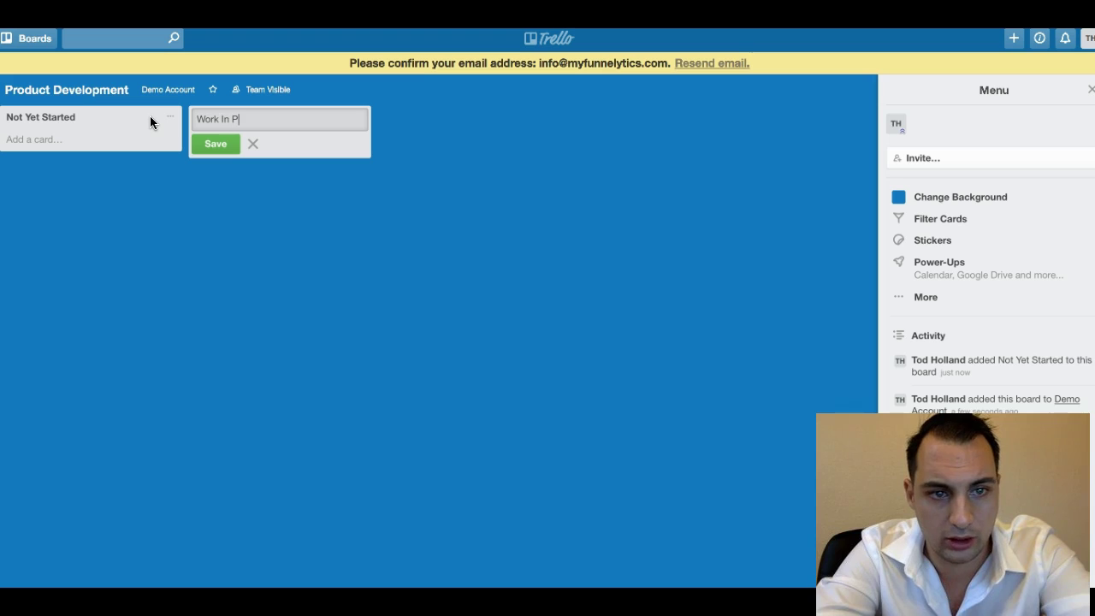
pyautogui.write('rogress')
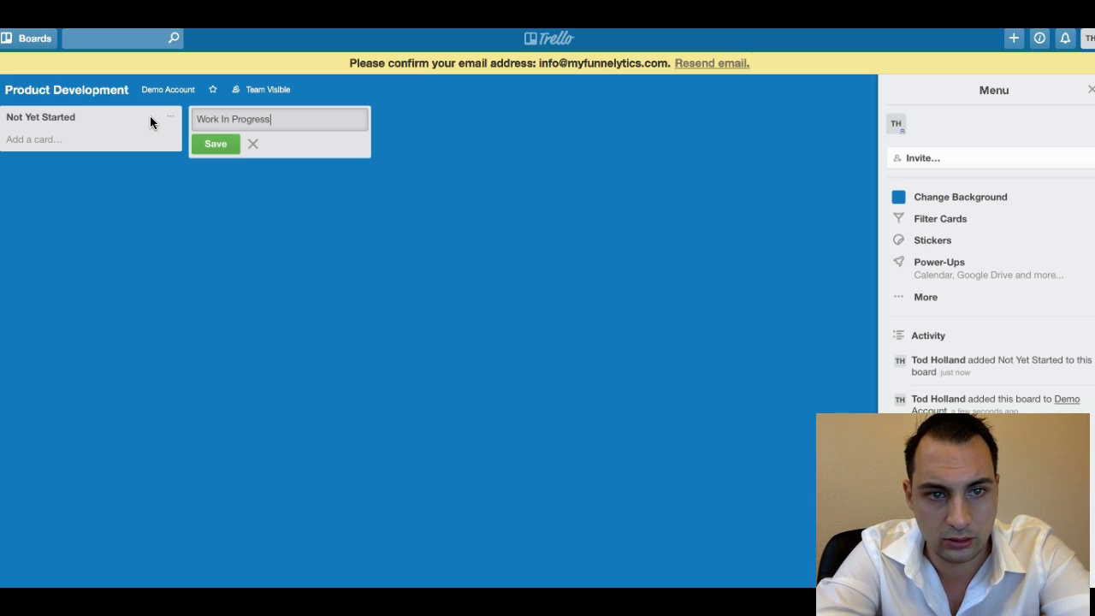
pyautogui.press('Return')
pyautogui.write('Fo')
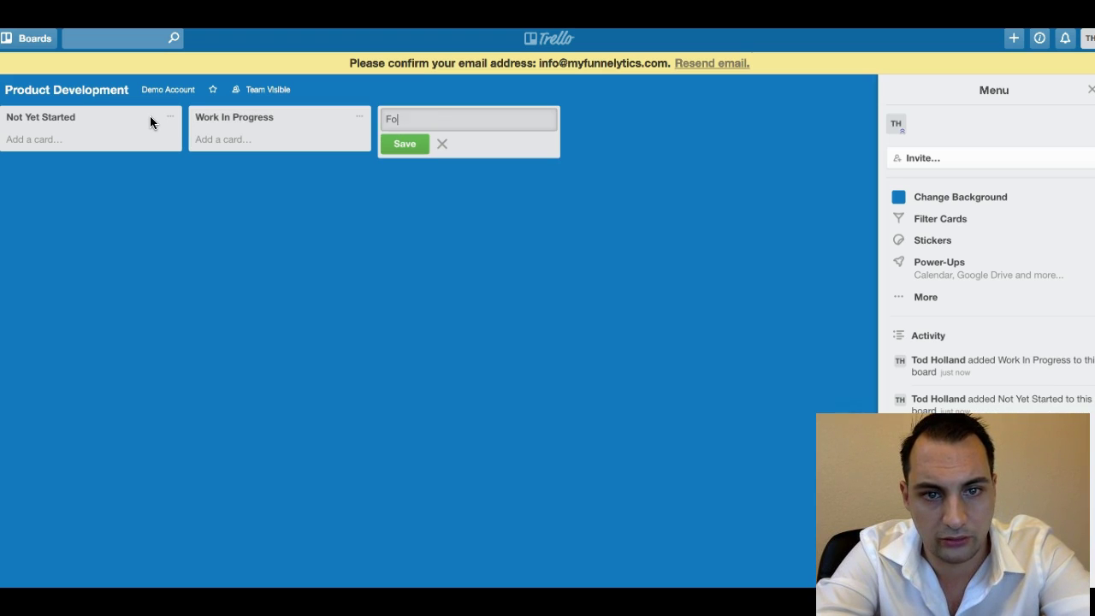
pyautogui.write('r Admin Review')
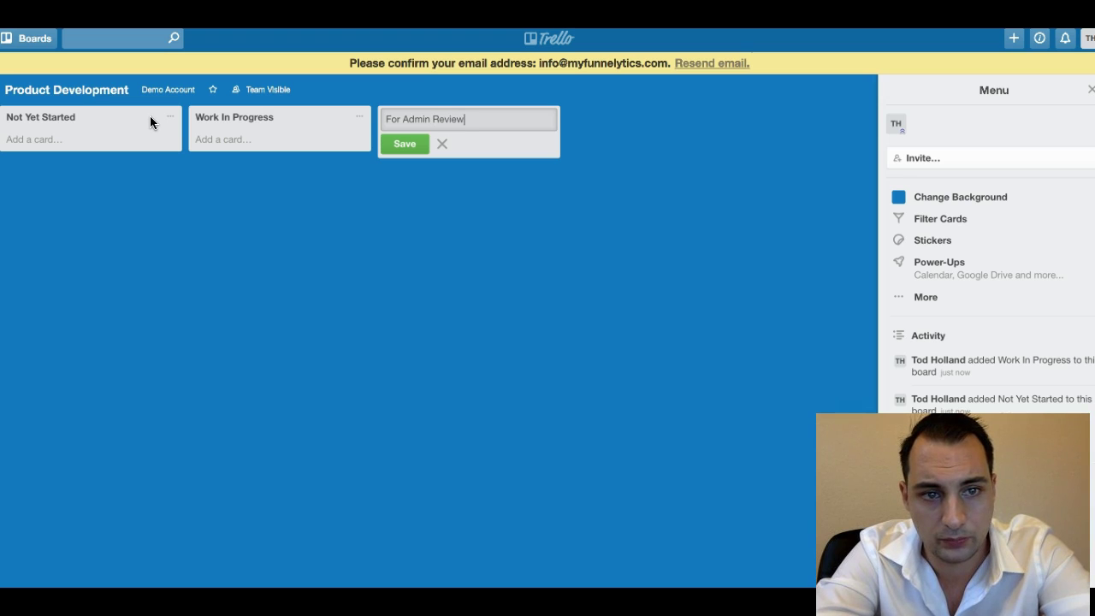
pyautogui.press('Return')
pyautogui.write('Complete And Approved')
pyautogui.press('Return')
pyautogui.write('On Hold')
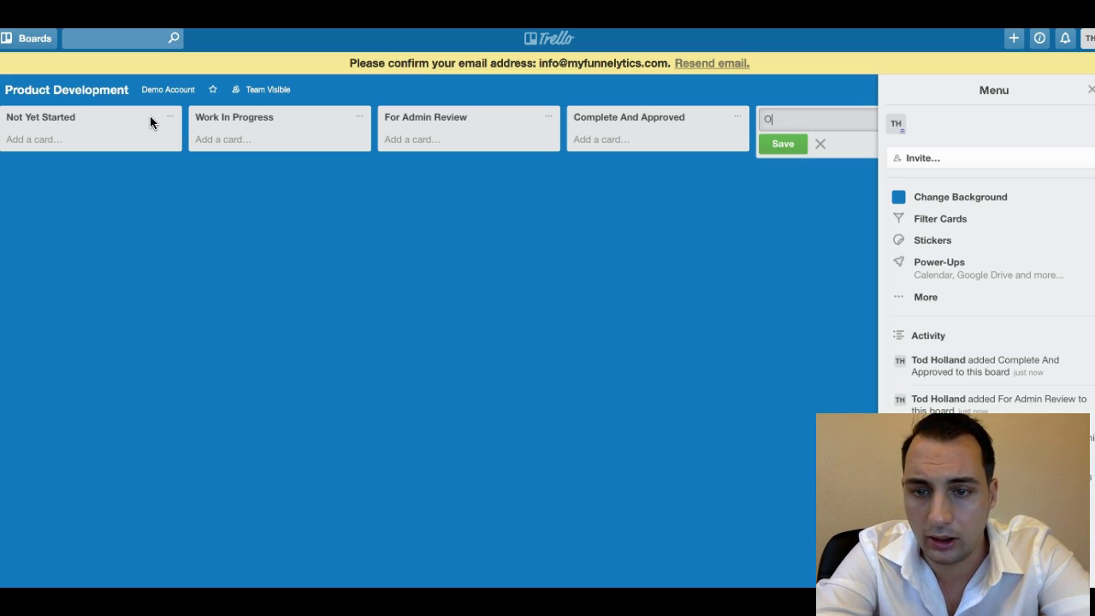
pyautogui.press('Return')
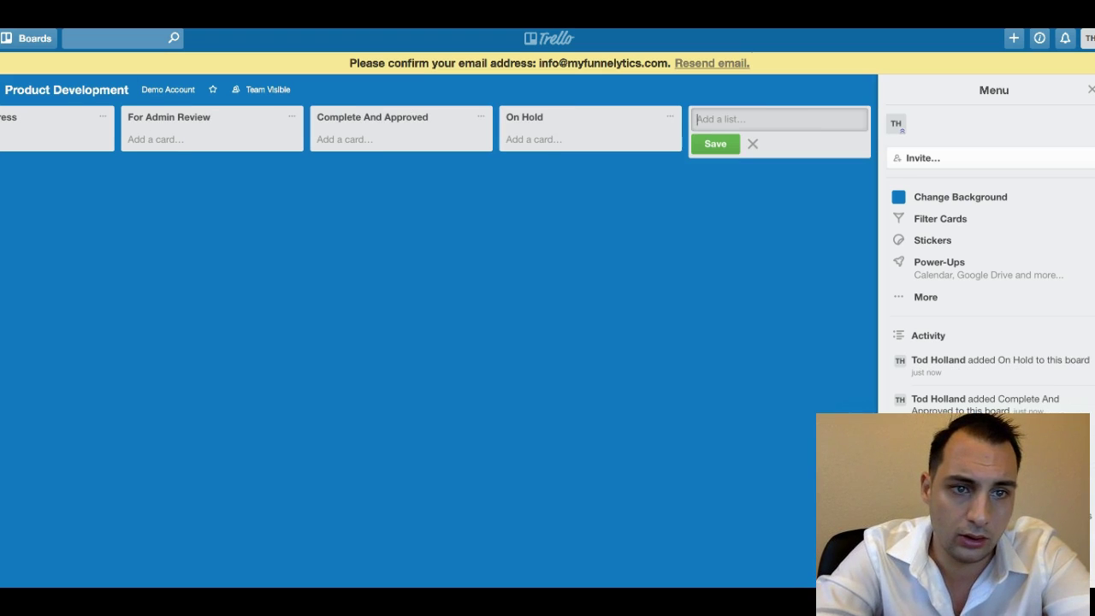
# From the Demo Account team page, create an empty board titled Resources.
pyautogui.click(166, 89)
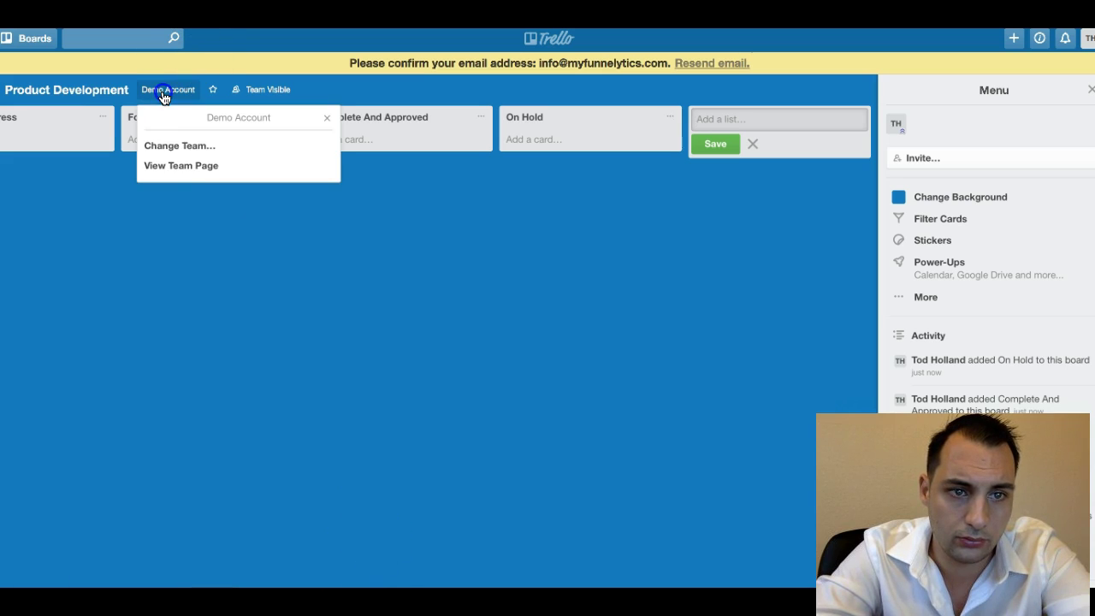
pyautogui.click(172, 165)
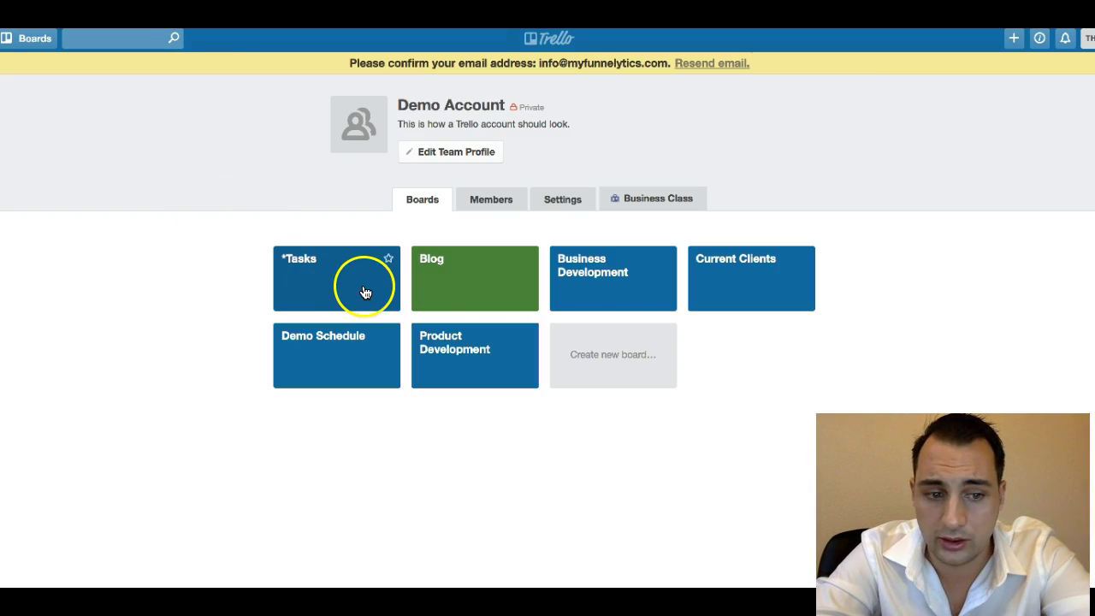
pyautogui.click(617, 363)
pyautogui.click(619, 436)
pyautogui.write('Resour')
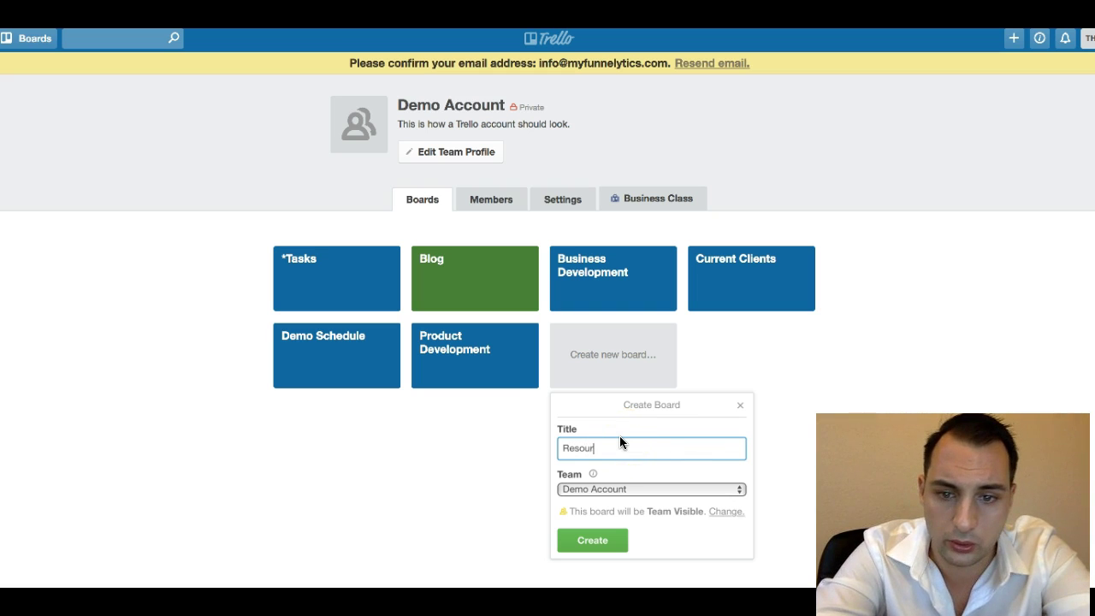
pyautogui.write('ces')
pyautogui.click(620, 544)
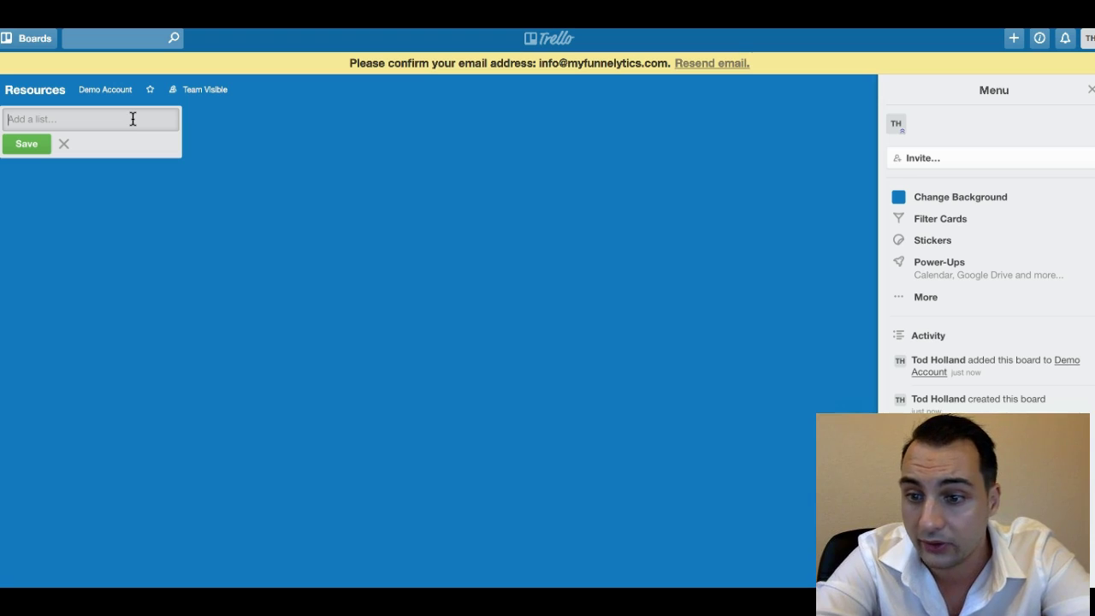
# Add the first list, Administrative/Clerical Items, to the Resources board.
pyautogui.write('A')
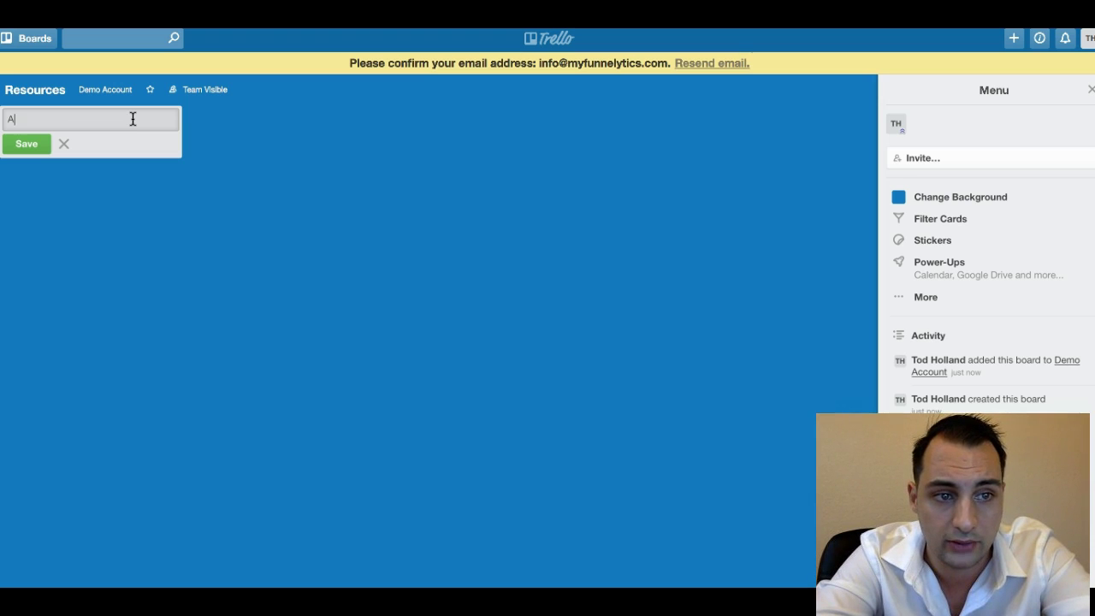
pyautogui.write('dministrative Cler')
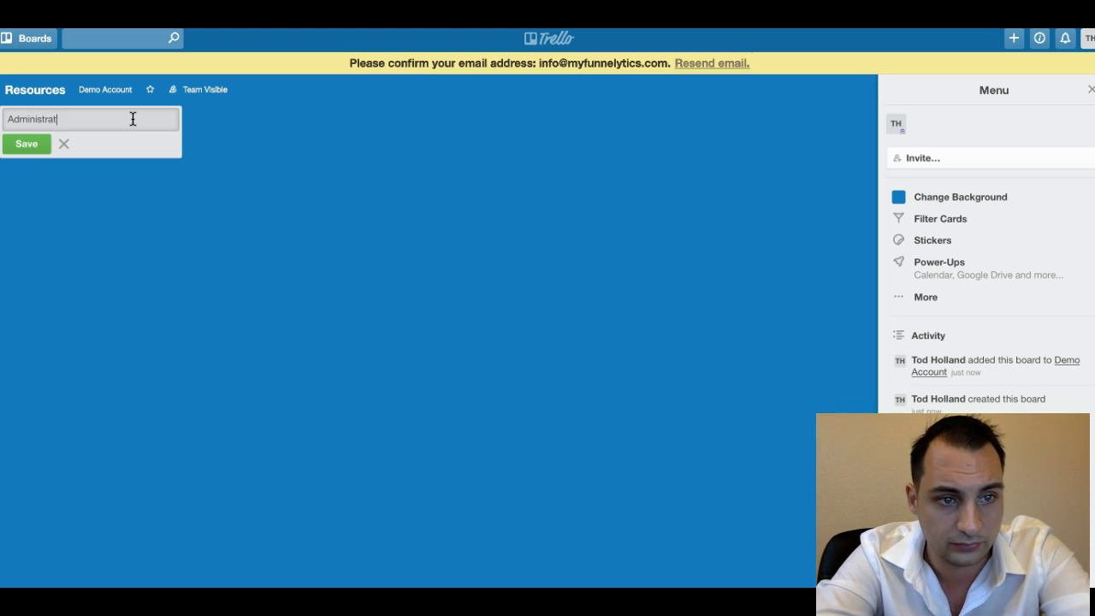
pyautogui.press('BackSpace')
pyautogui.press('BackSpace')
pyautogui.press('BackSpace')
pyautogui.press('BackSpace')
pyautogui.write('/Clerical Items')
pyautogui.click(25, 143)
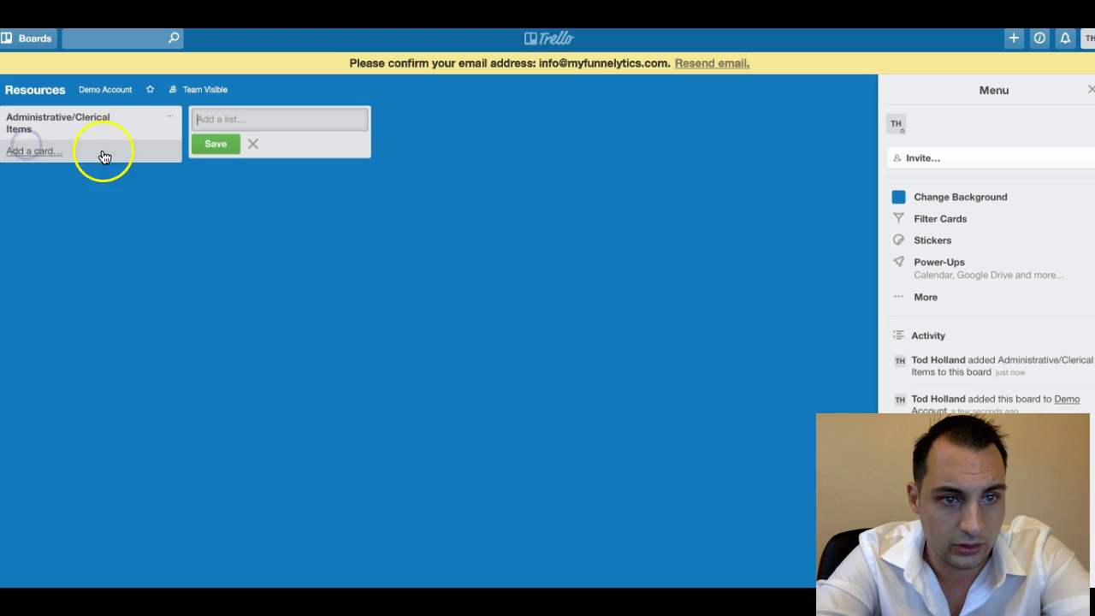
pyautogui.click(75, 154)
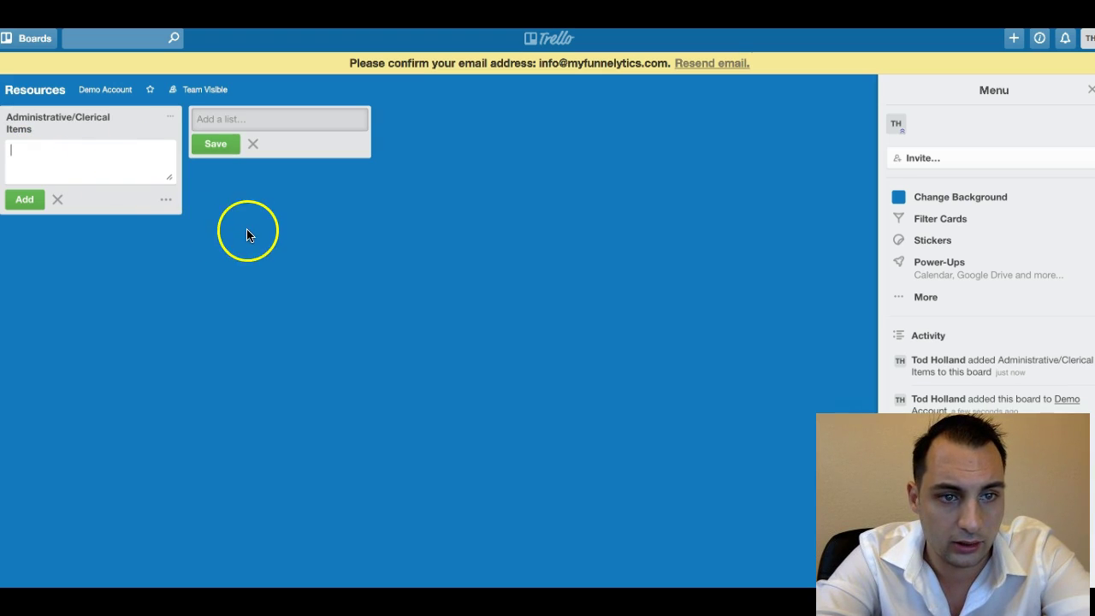
# Add three more lists: Marketing Materials, Email Templates and Results.
pyautogui.click(239, 121)
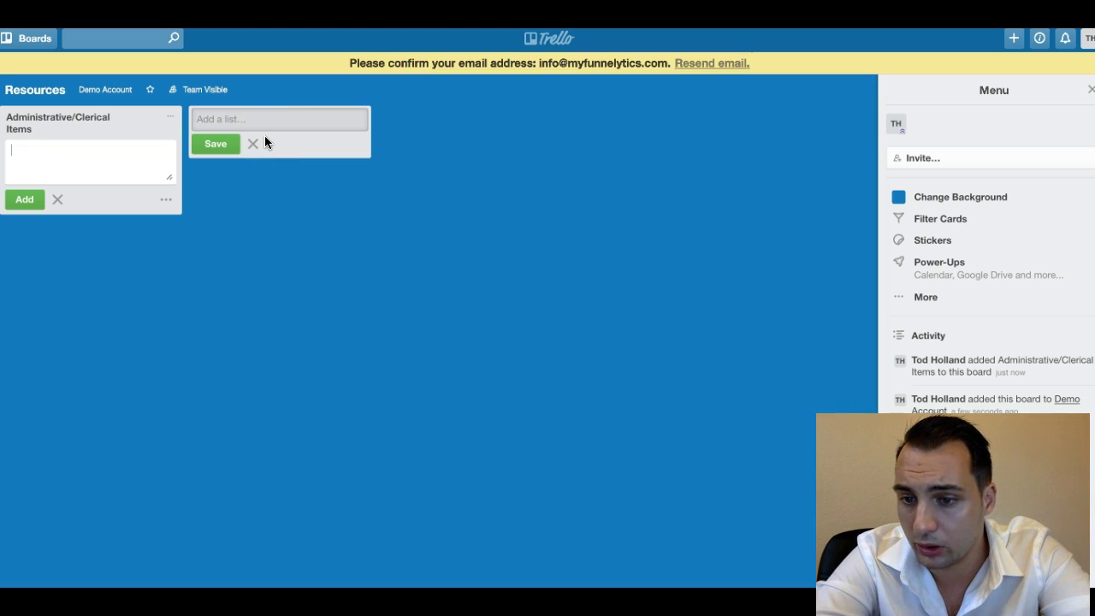
pyautogui.click(241, 119)
pyautogui.write('Marketing Materials')
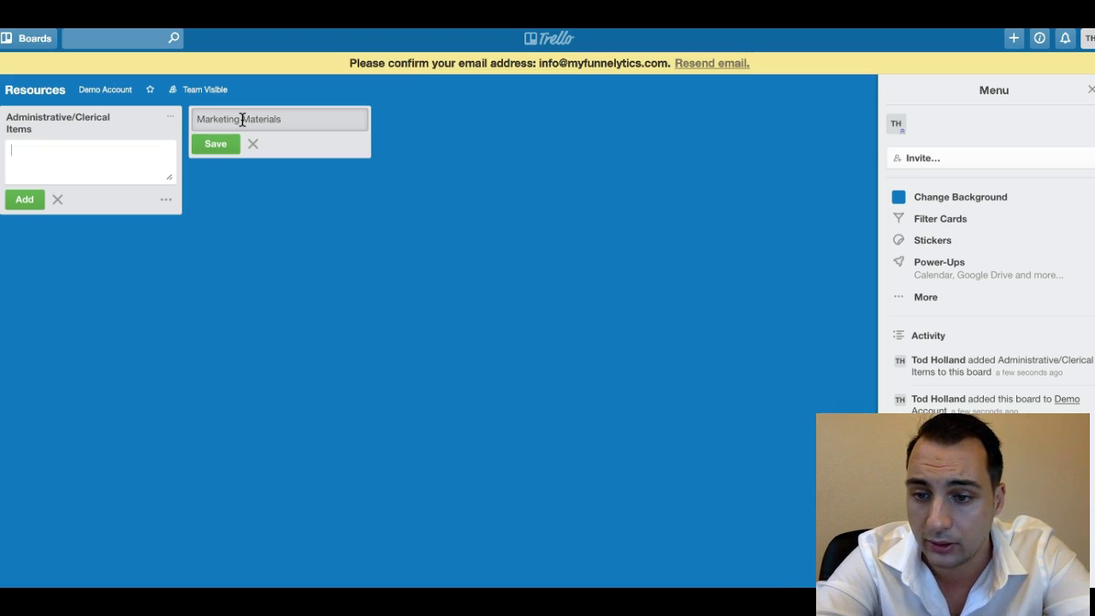
pyautogui.click(215, 144)
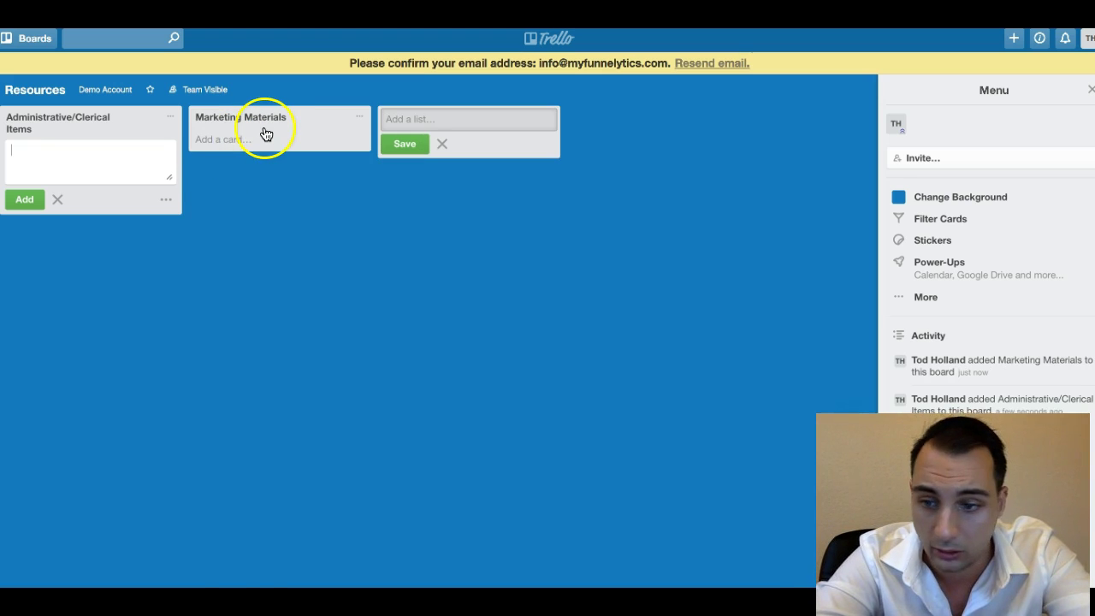
pyautogui.click(396, 116)
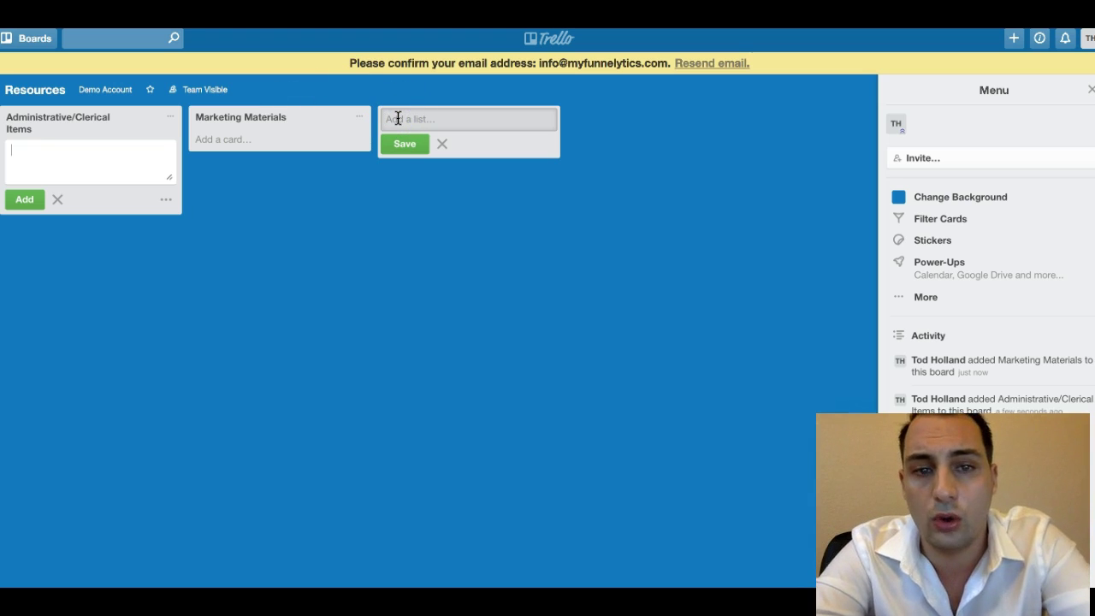
pyautogui.write('Email Templates')
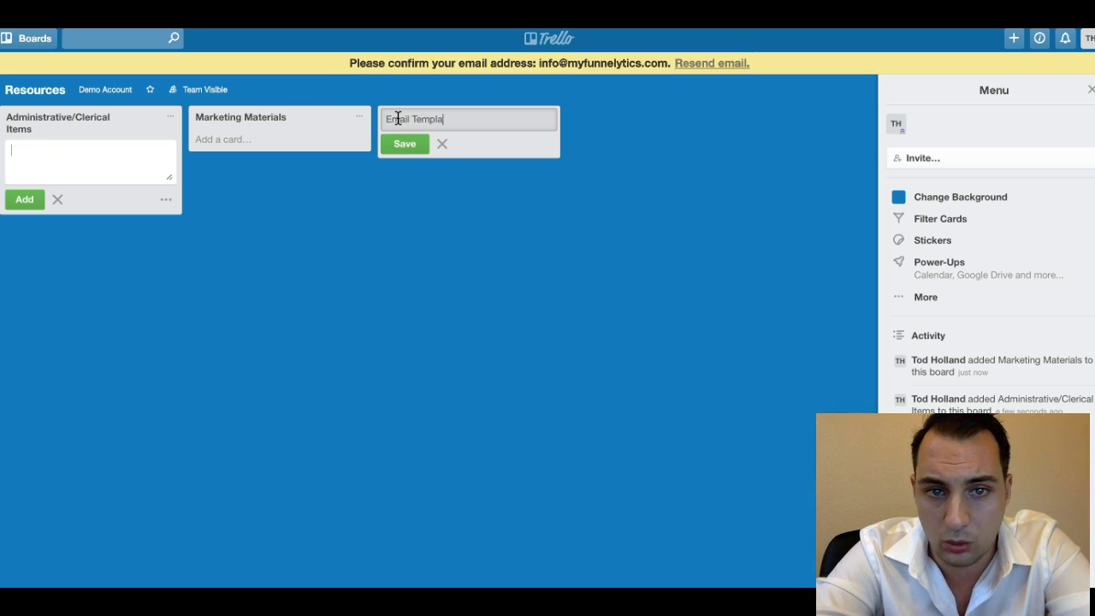
pyautogui.click(418, 144)
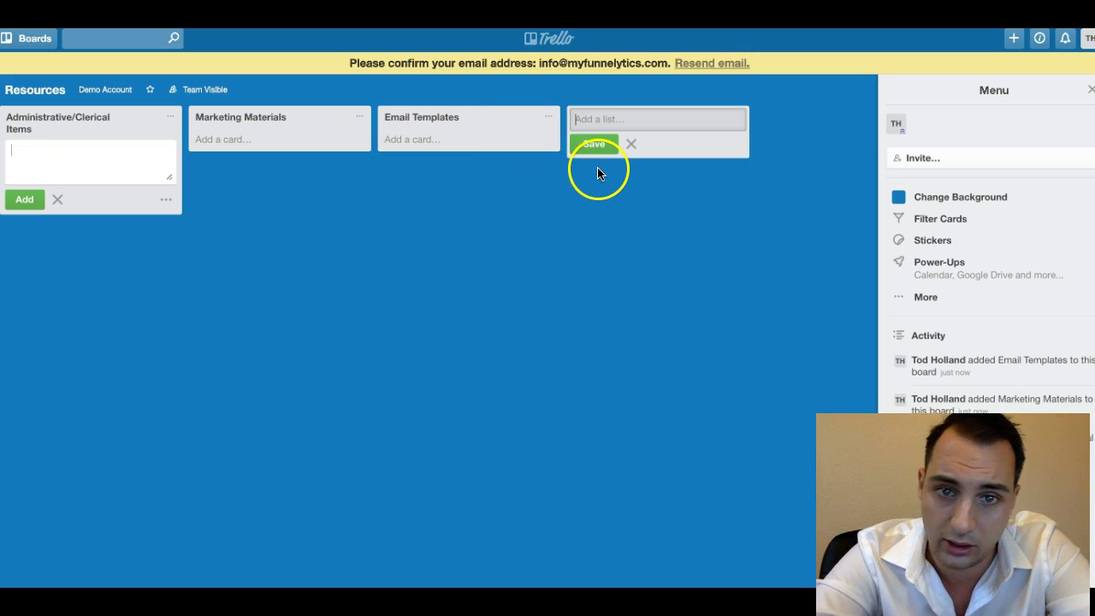
pyautogui.write('Results')
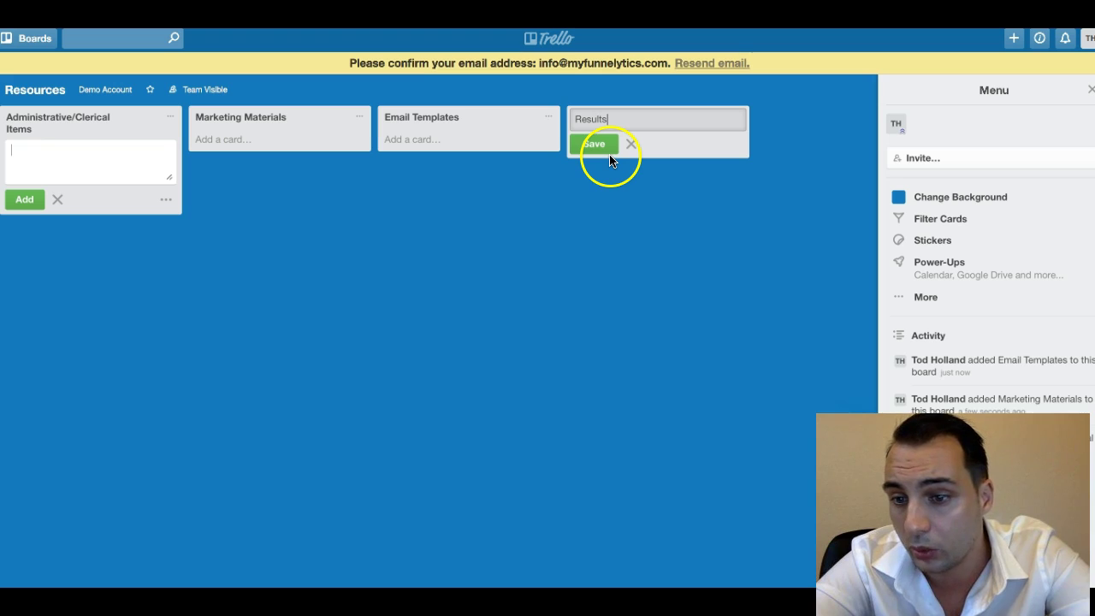
pyautogui.click(610, 147)
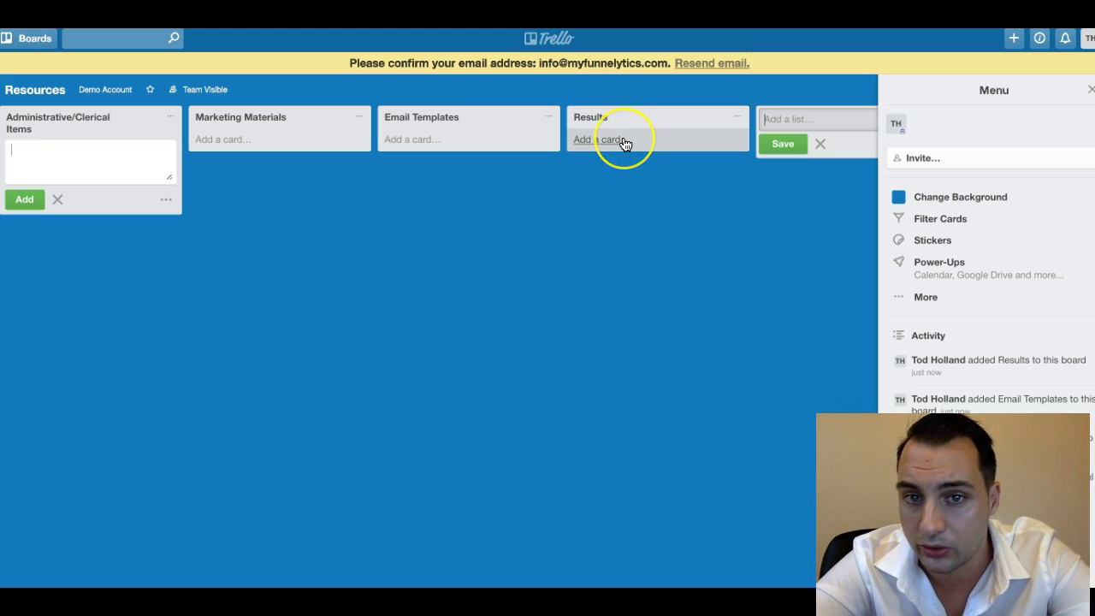
# Add a card 'Results From Ad Campaign In LA' to the Results list.
pyautogui.click(623, 140)
pyautogui.write('Results From Ad Campaign In LA')
pyautogui.click(587, 187)
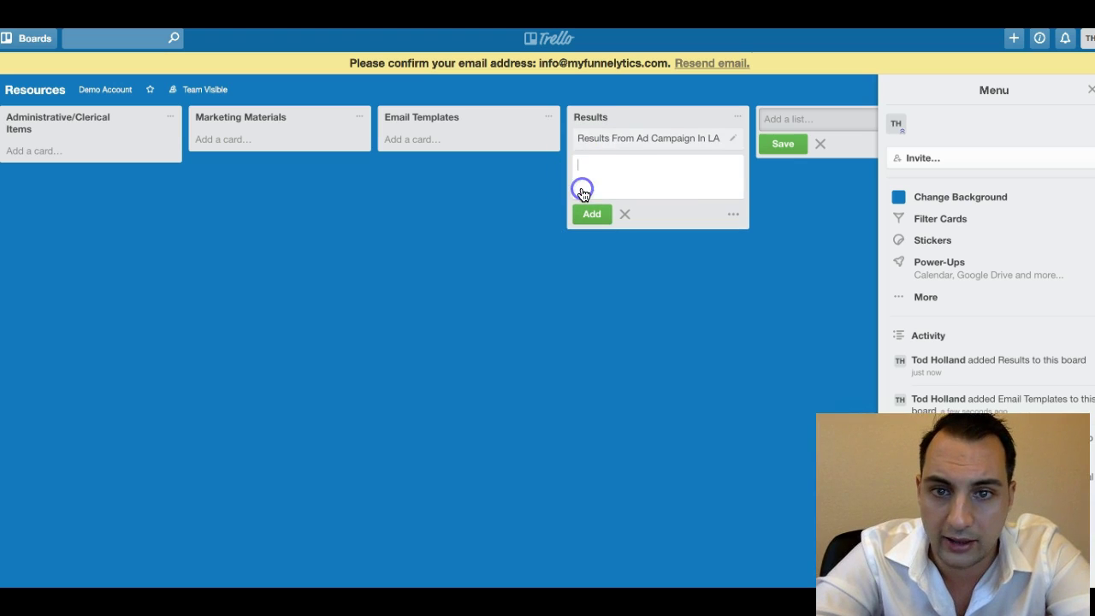
# Describe the card as ad campaign resources to show potential clients, and save it.
pyautogui.click(628, 140)
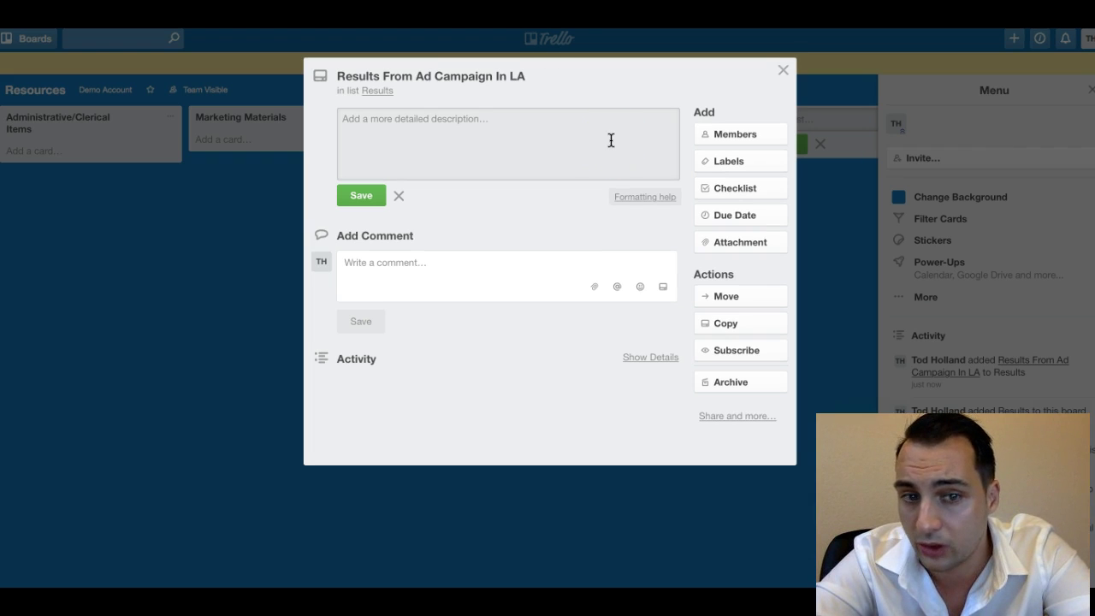
pyautogui.click(516, 142)
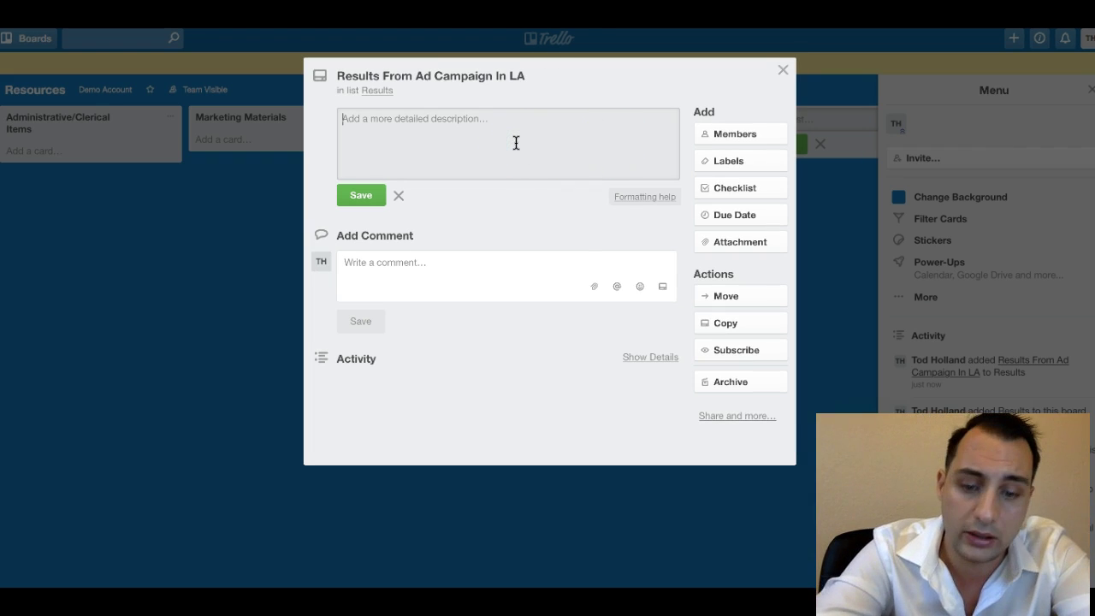
pyautogui.write('These ')
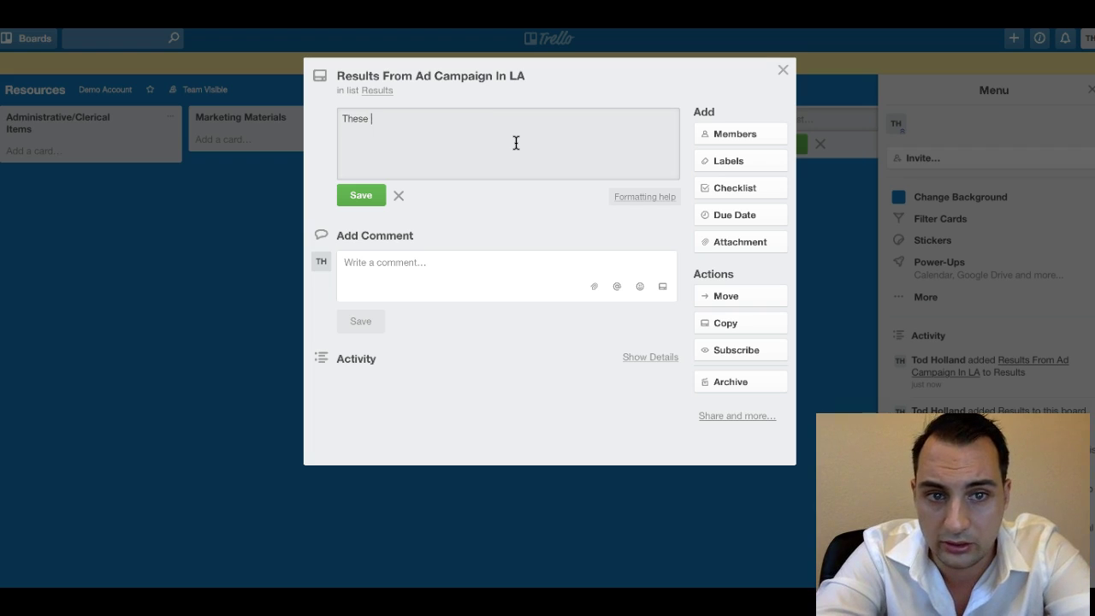
pyautogui.write('are the resources from')
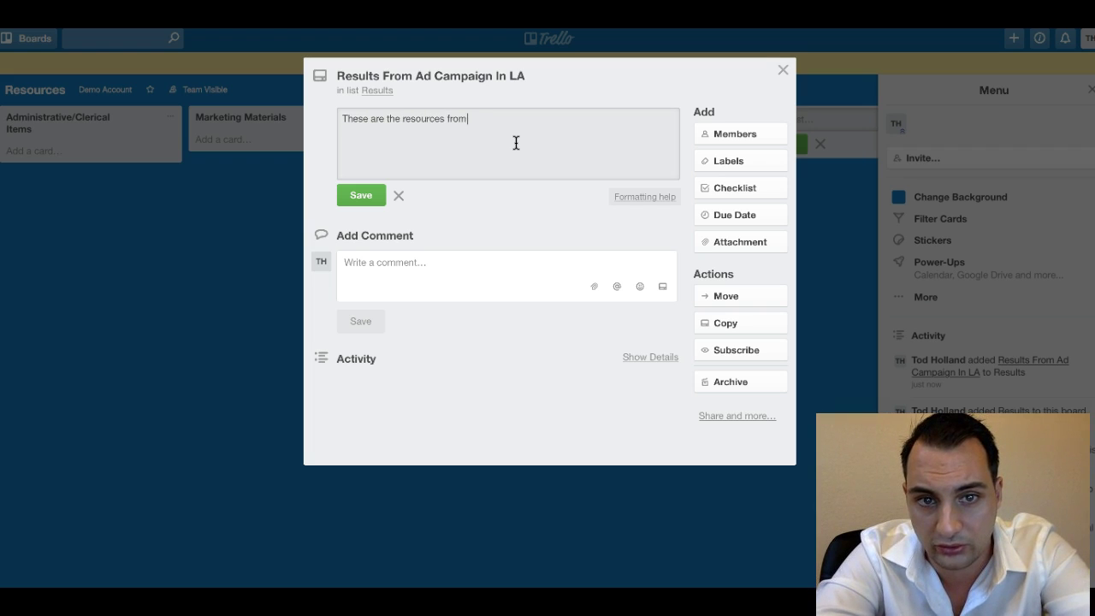
pyautogui.write(' an ad campaign that we a')
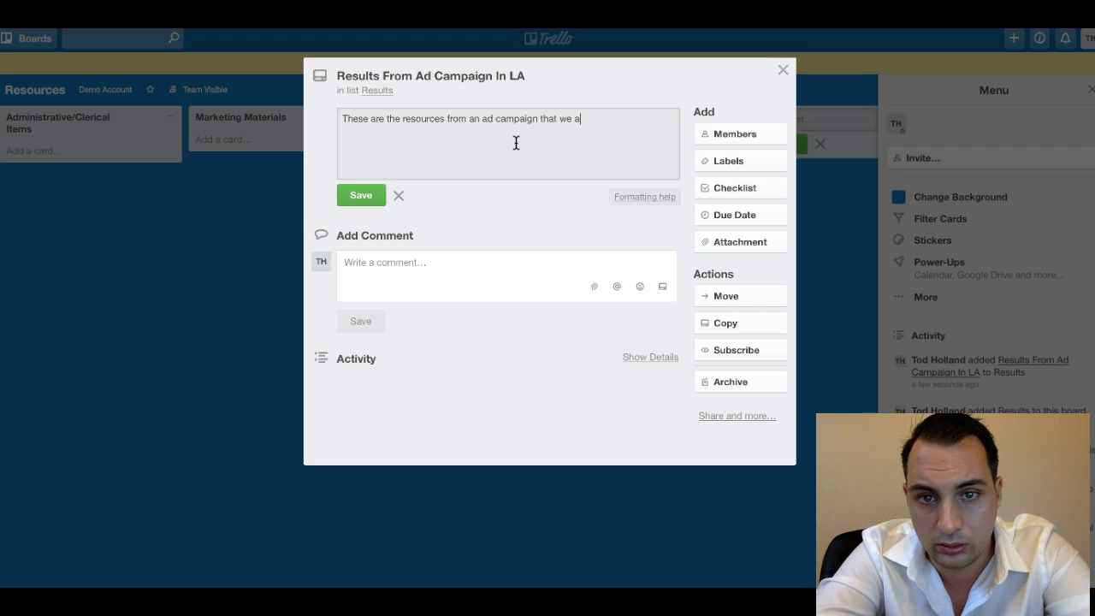
pyautogui.write('n show show to our clien')
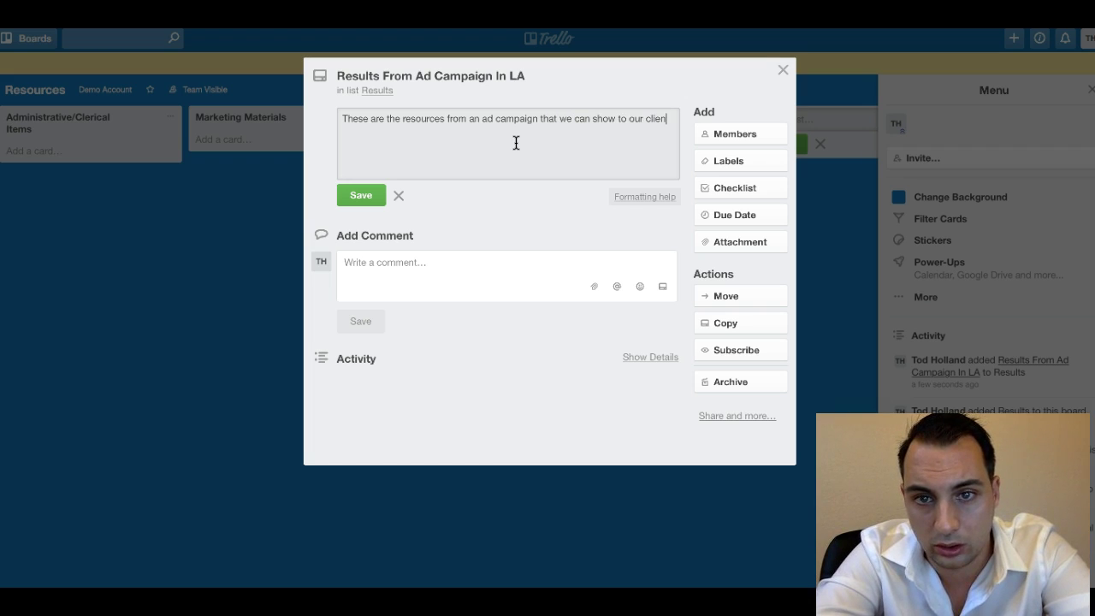
pyautogui.write('tential clients.')
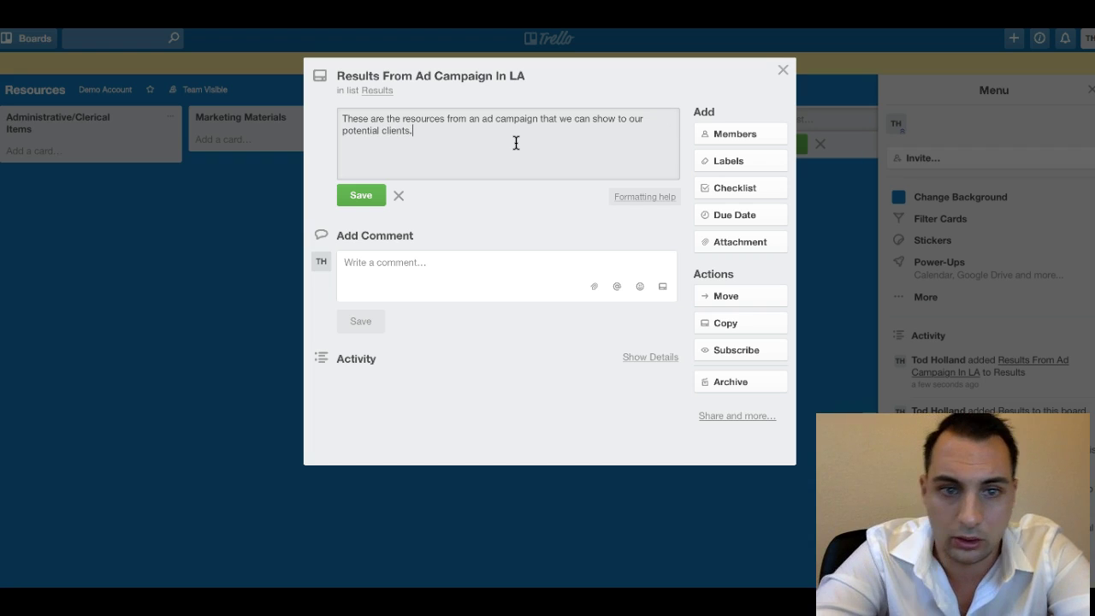
pyautogui.click(351, 198)
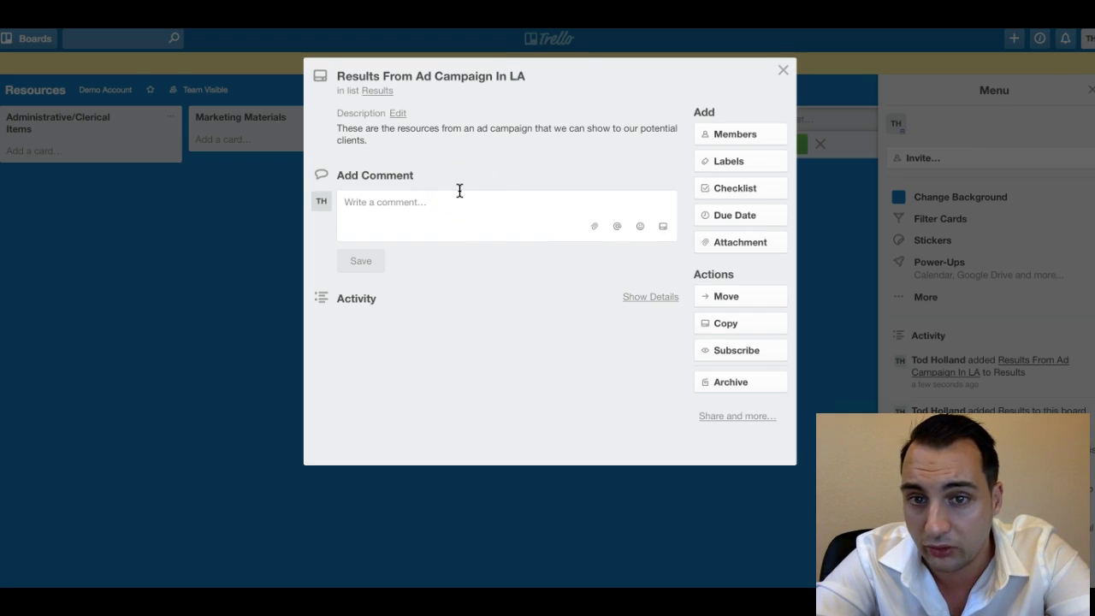
# Add the board's member to the Results From Ad Campaign In LA card.
pyautogui.click(737, 135)
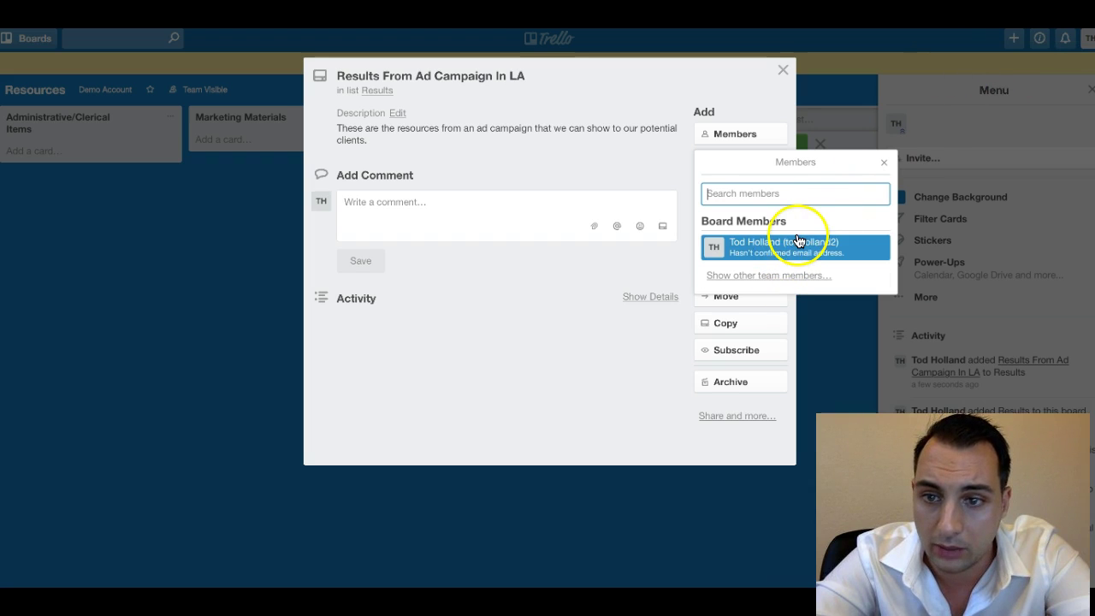
pyautogui.click(778, 262)
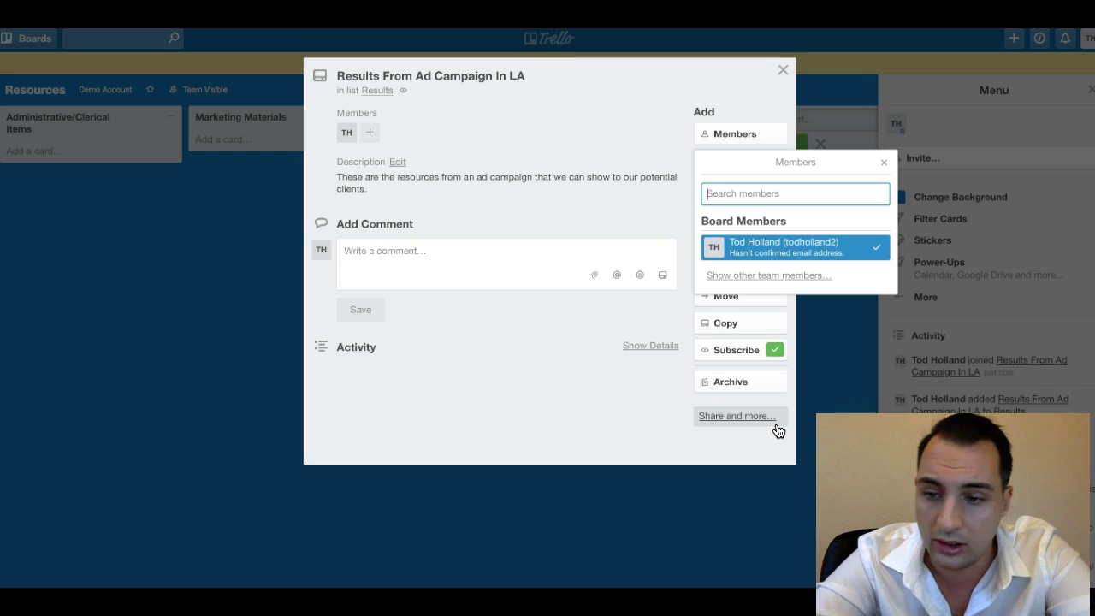
pyautogui.click(884, 161)
pyautogui.click(744, 242)
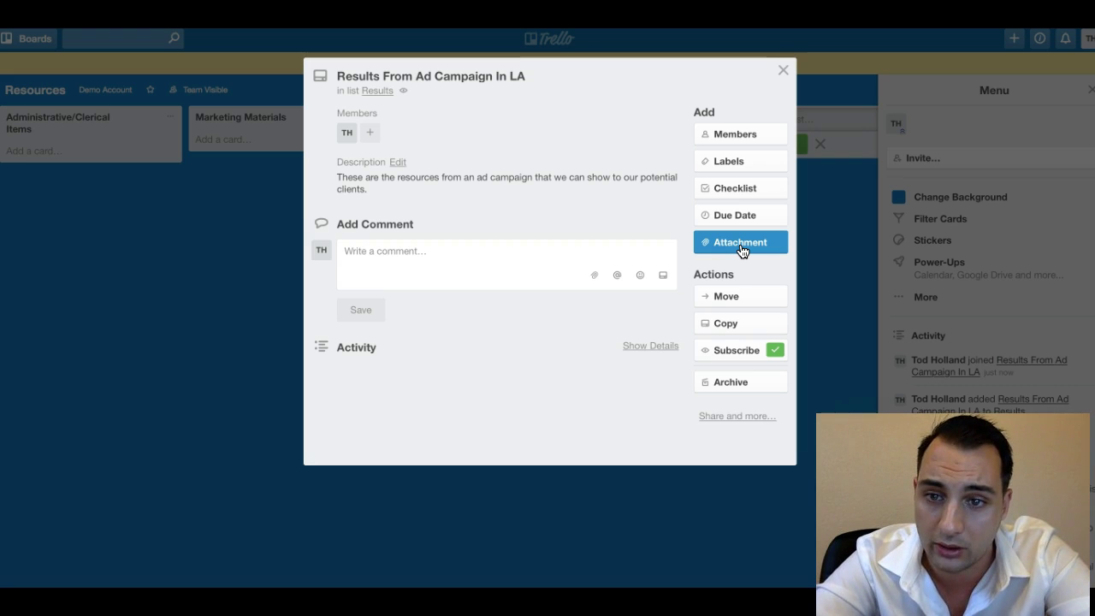
# Start a checklist on the card, clear its title, then cancel it.
pyautogui.click(707, 192)
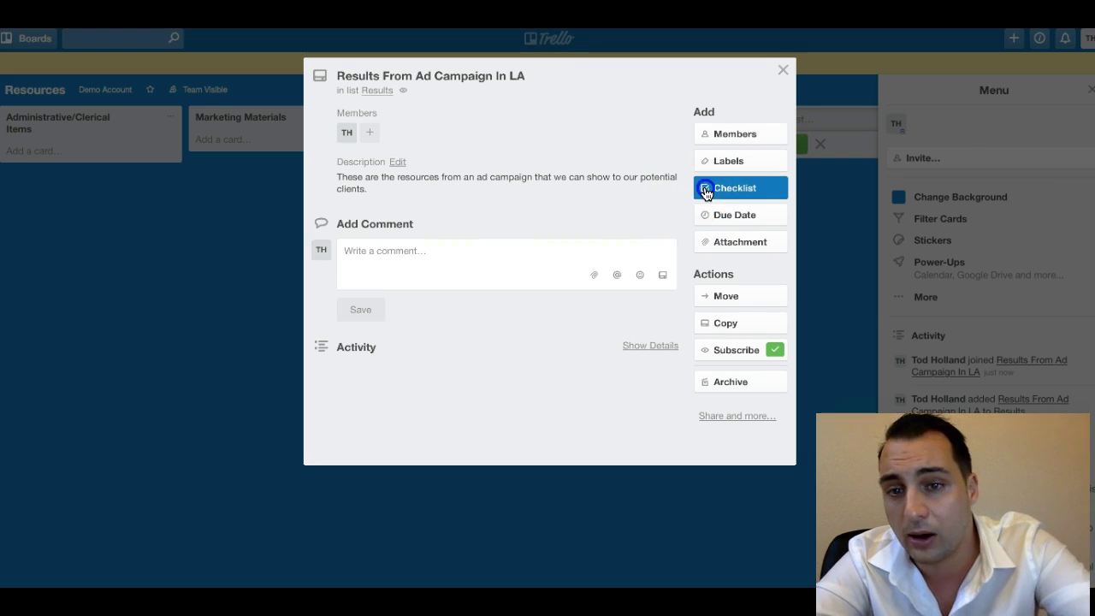
pyautogui.click(707, 191)
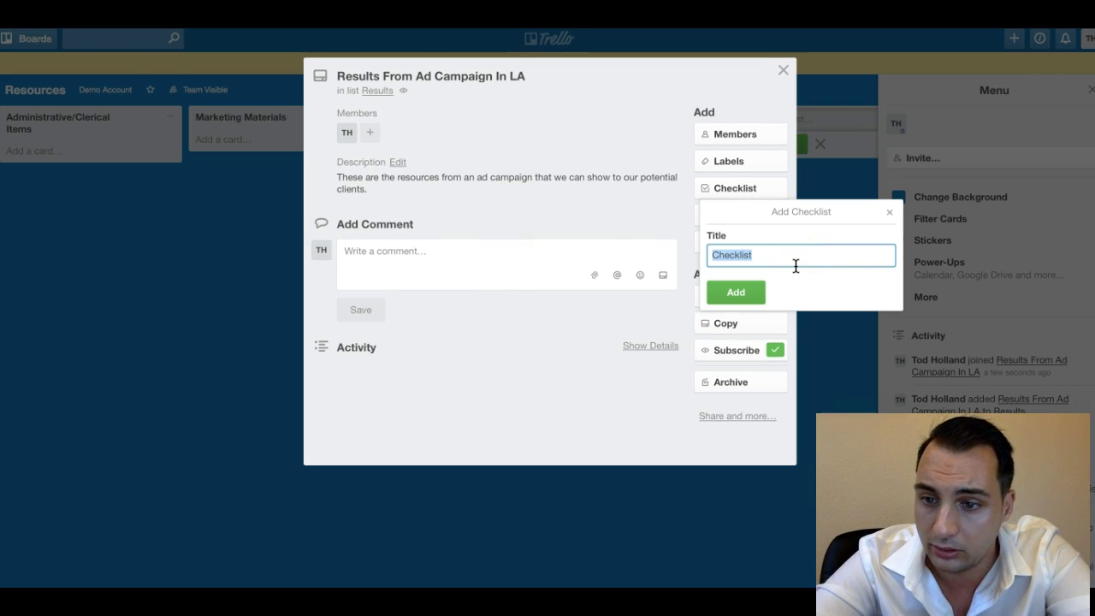
pyautogui.press('BackSpace')
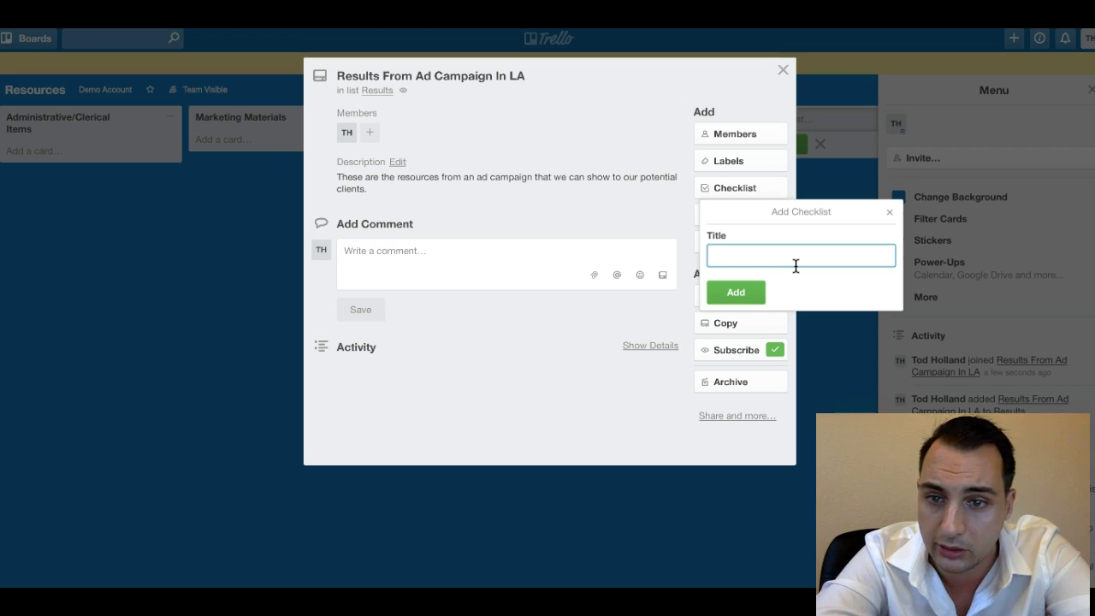
pyautogui.click(889, 213)
# Close the card and go to the Demo Schedule board via the team page.
pyautogui.click(793, 76)
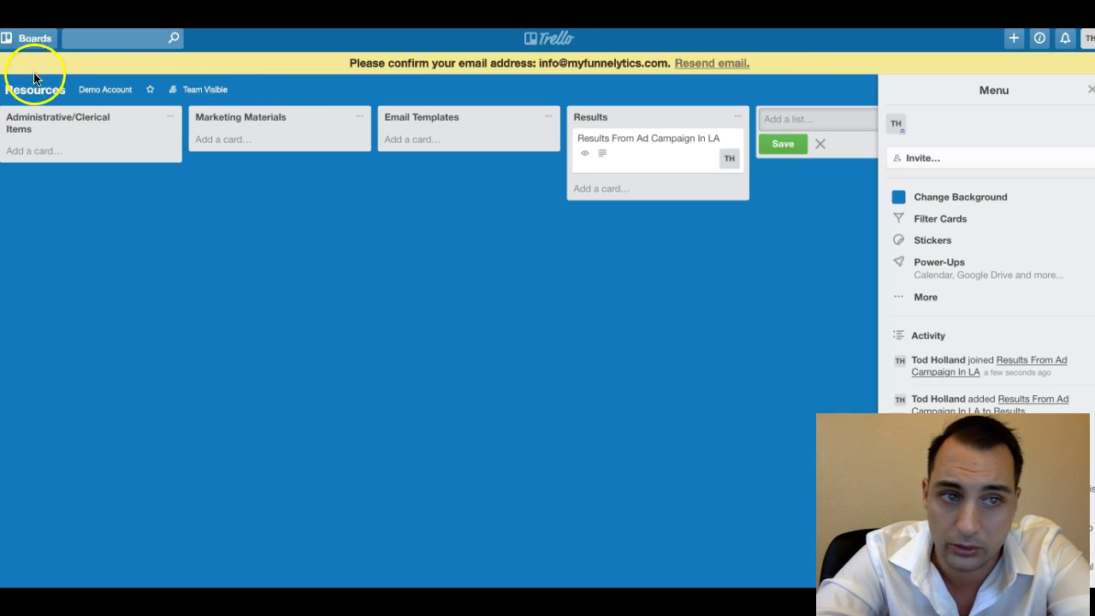
pyautogui.click(103, 89)
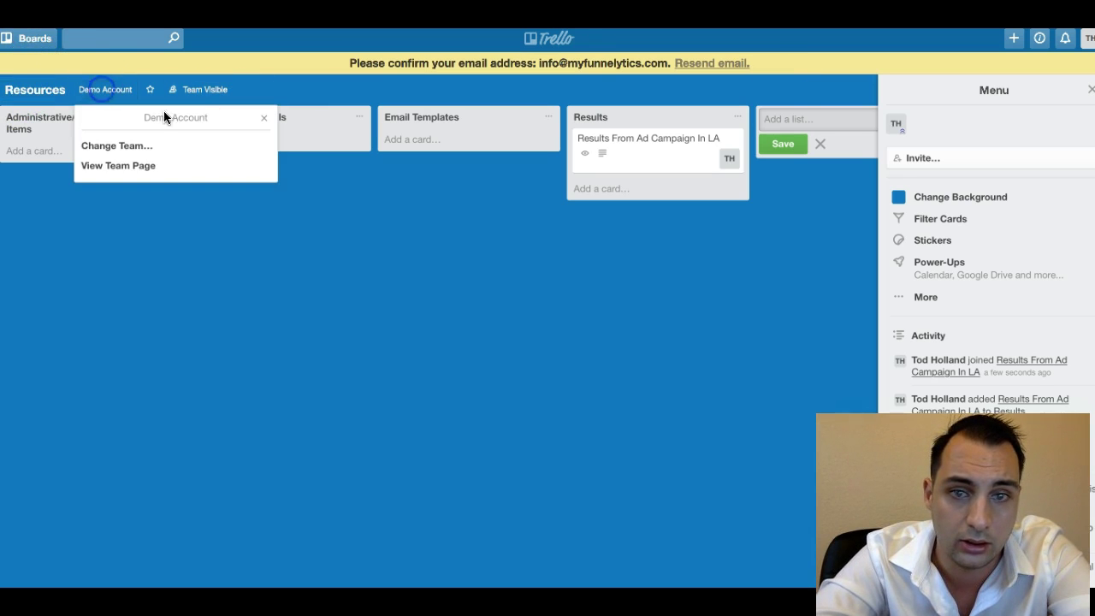
pyautogui.click(128, 163)
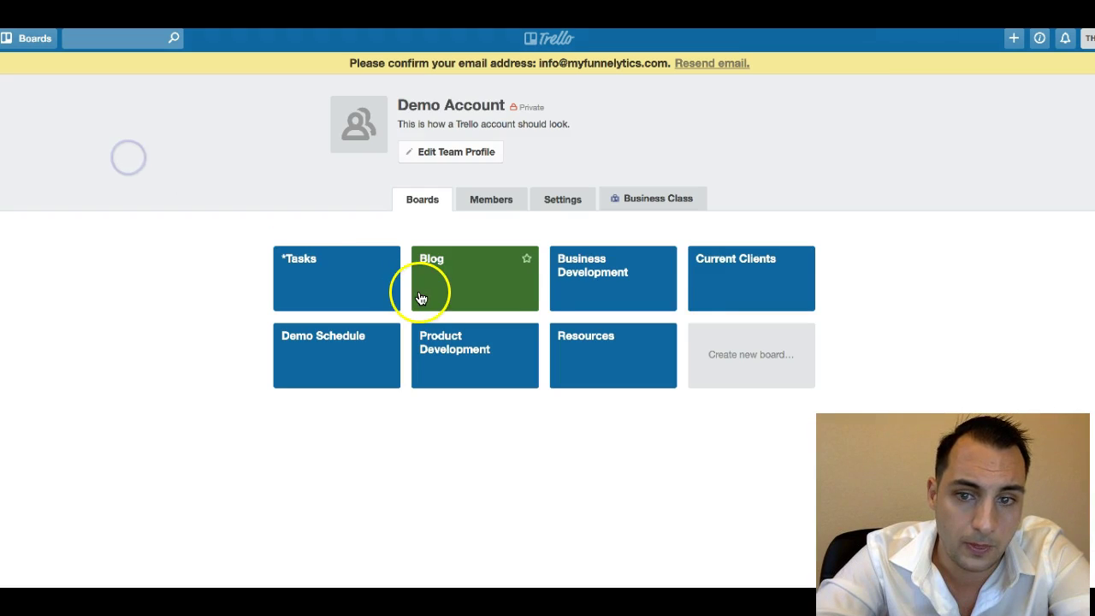
pyautogui.click(345, 343)
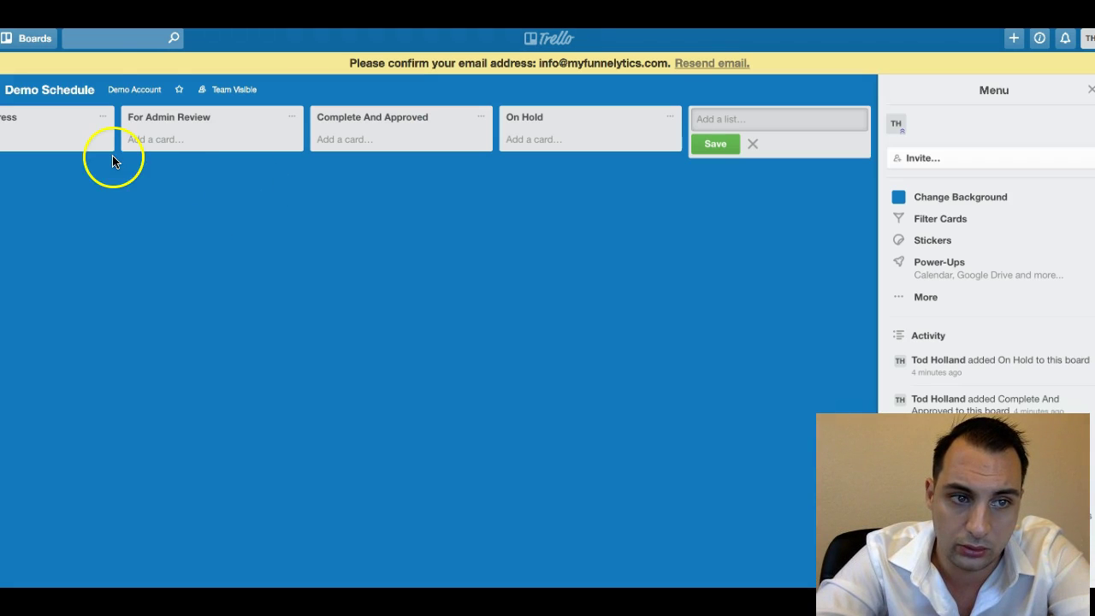
pyautogui.hscroll(-1, 354, 130)
pyautogui.hscroll(-2, 354, 130)
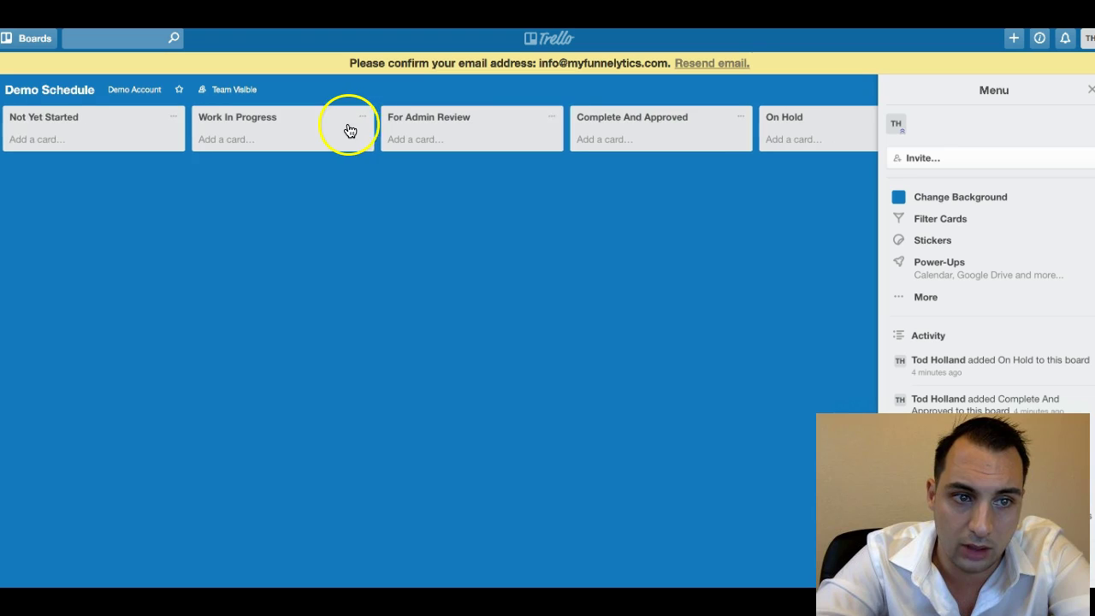
# Add a card named for the person plus 'Demo' to Not Yet Started and open it.
pyautogui.click(42, 142)
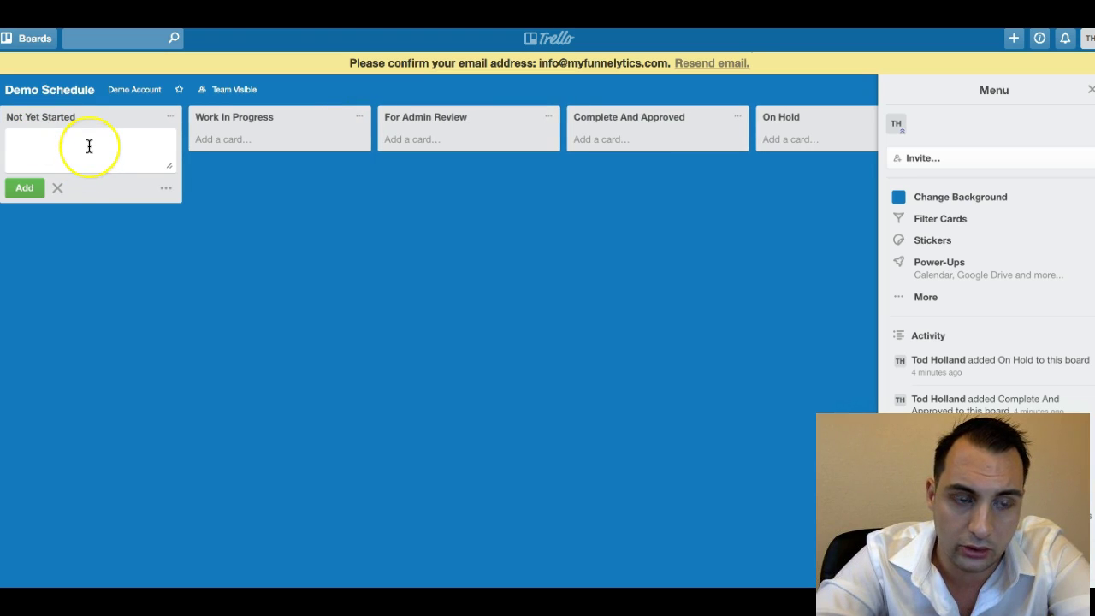
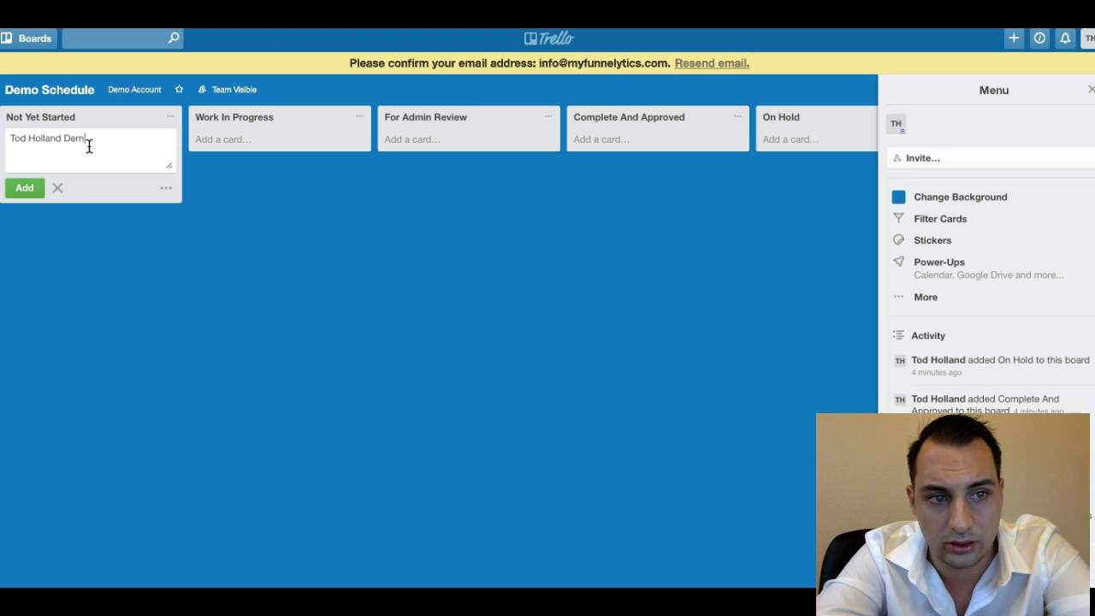
pyautogui.click(19, 188)
pyautogui.click(96, 149)
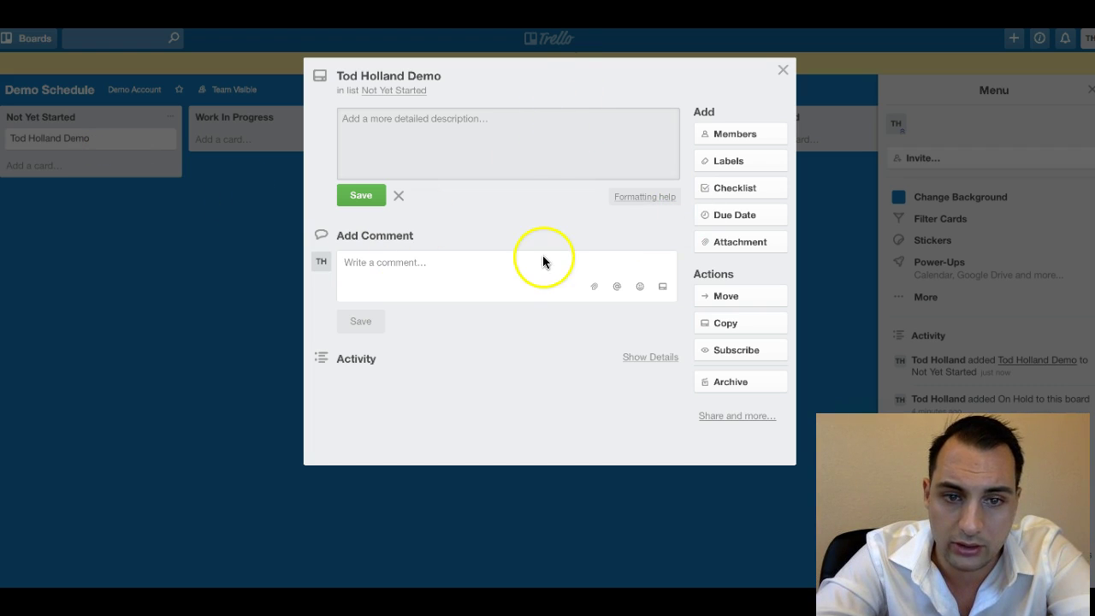
# Add a checklist titled Demo Walkthrough to the demo card.
pyautogui.click(764, 190)
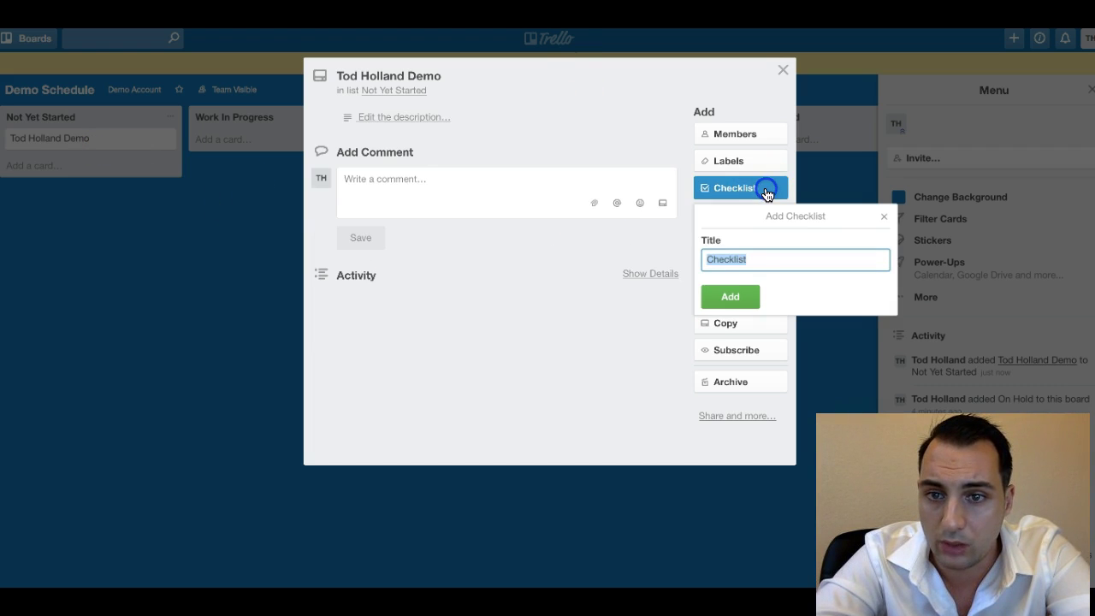
pyautogui.write('Demo ')
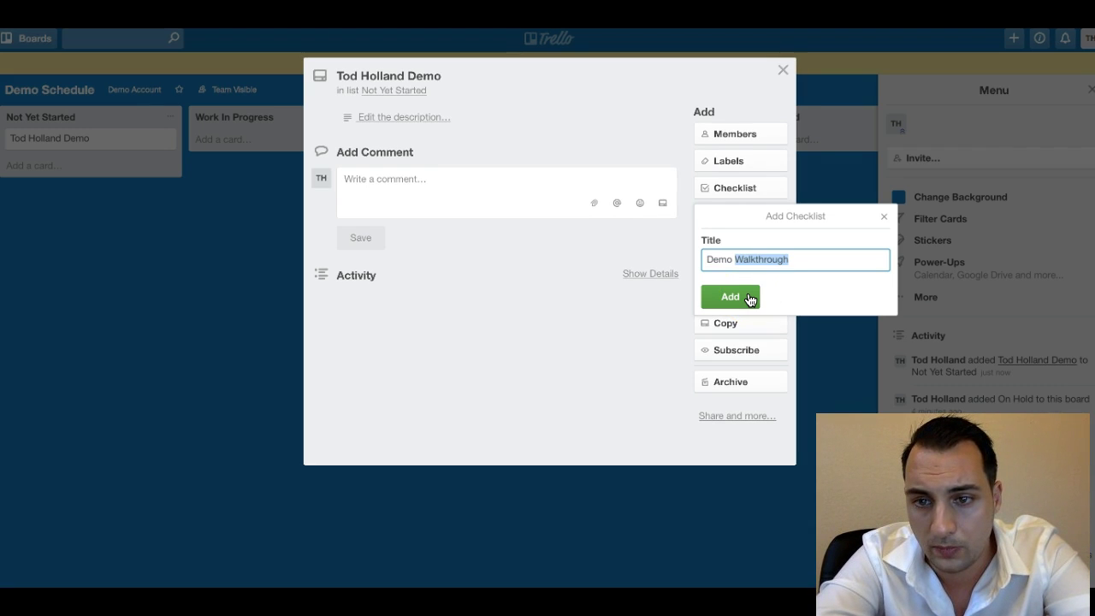
pyautogui.write('Walkthrough')
pyautogui.click(754, 342)
pyautogui.click(750, 298)
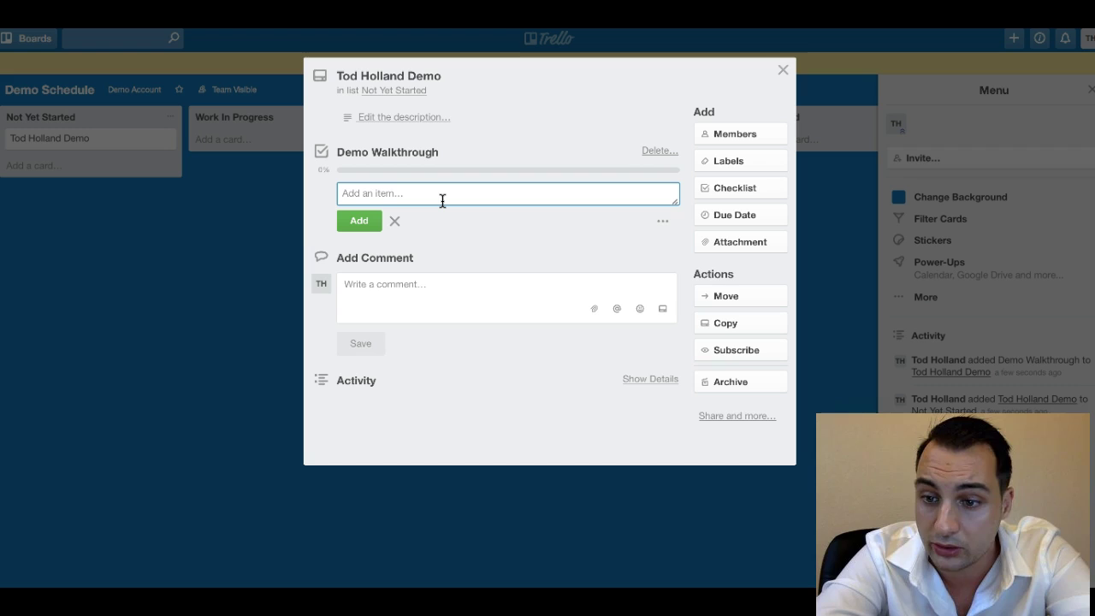
# Add checklist items: Set Up GoToMeeting at scheduled time, Share Link With Prospect, Open Required Demo Software.
pyautogui.write('Set Up GoToM')
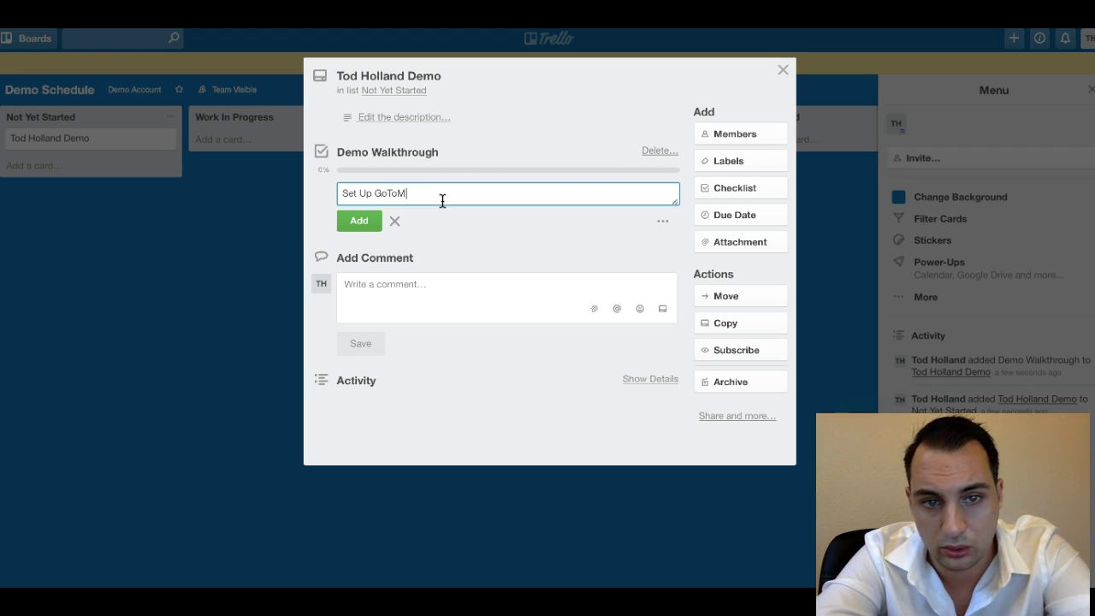
pyautogui.write('ett')
pyautogui.press('BackSpace')
pyautogui.press('BackSpace')
pyautogui.write('eting at scheduled time')
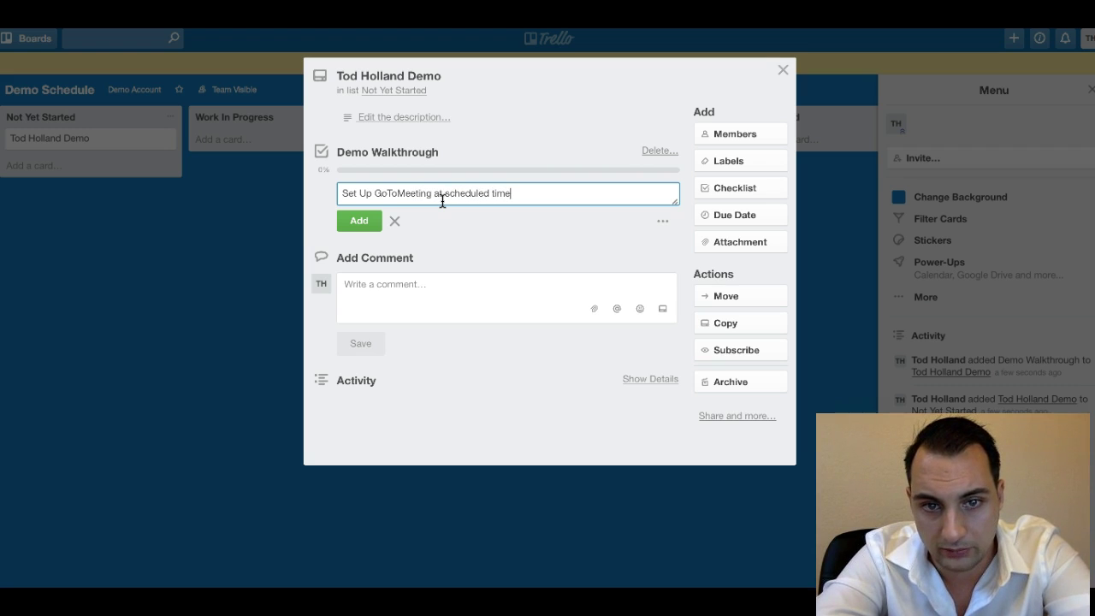
pyautogui.press('Return')
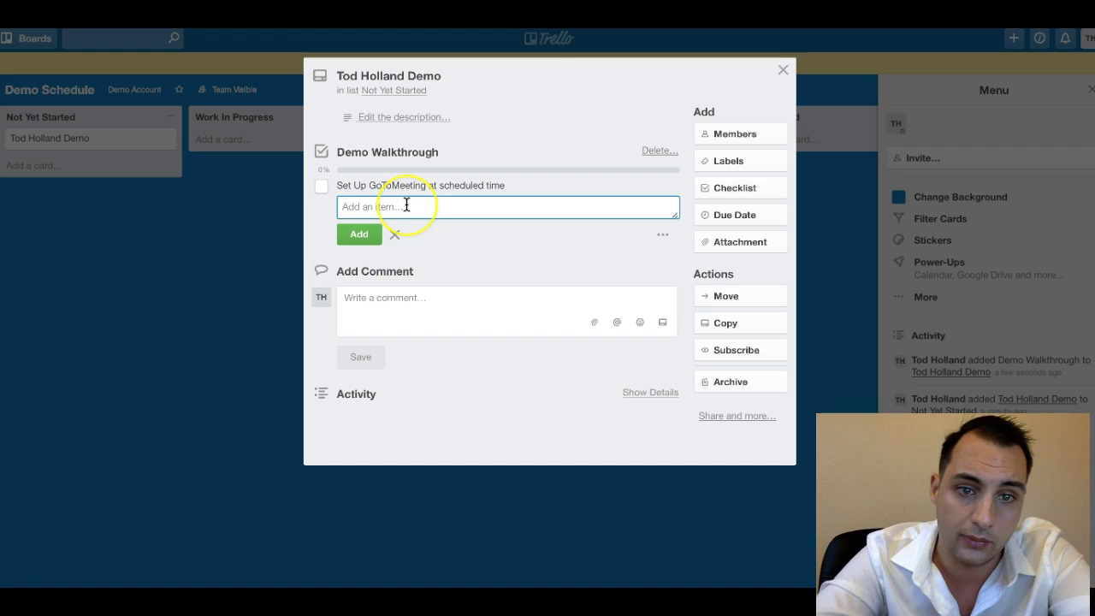
pyautogui.write('Share Link With Prospect')
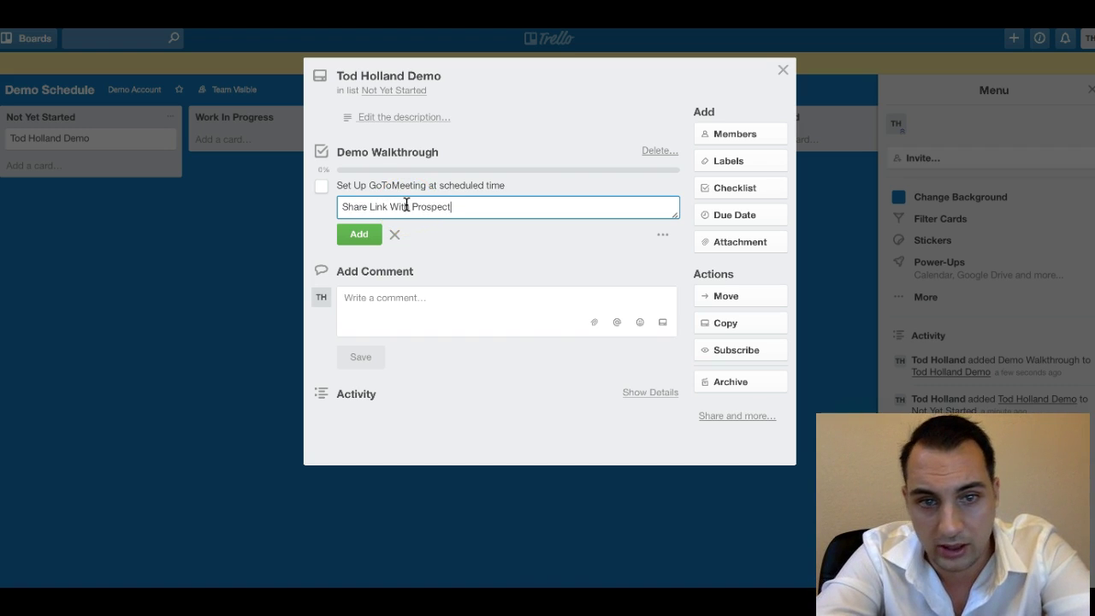
pyautogui.press('Return')
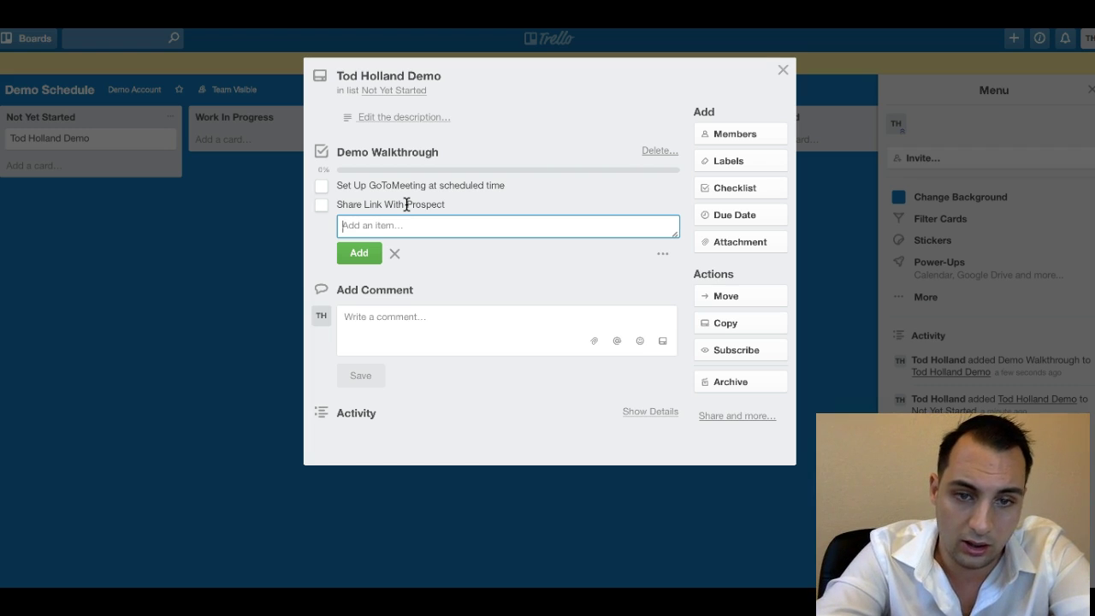
pyautogui.write('Open Require')
pyautogui.press('BackSpace')
pyautogui.press('BackSpace')
pyautogui.write('Required Demo Software')
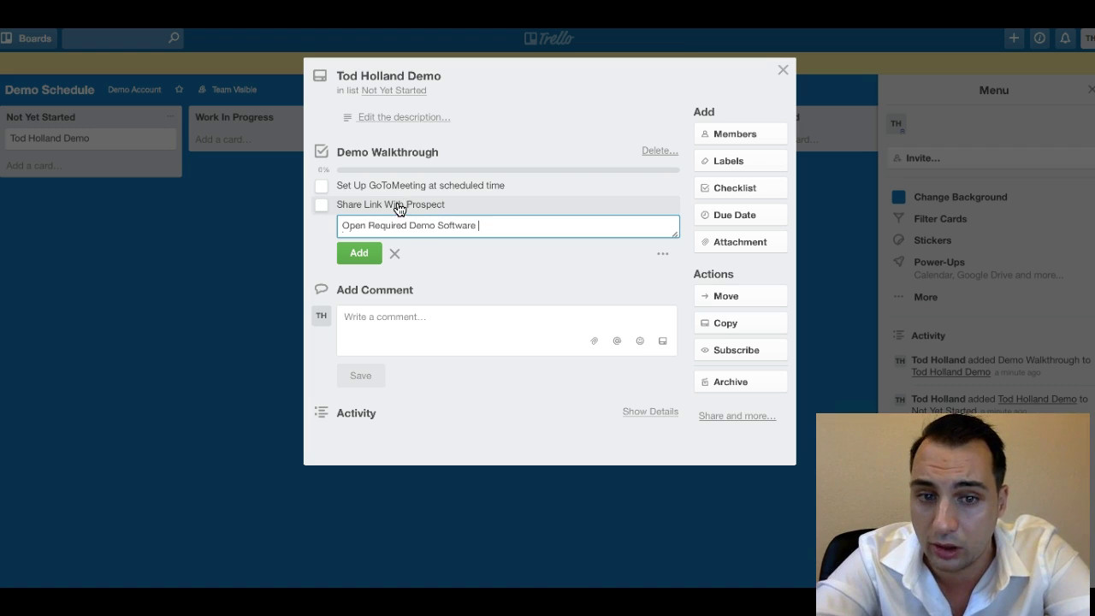
pyautogui.click(367, 253)
pyautogui.click(367, 253)
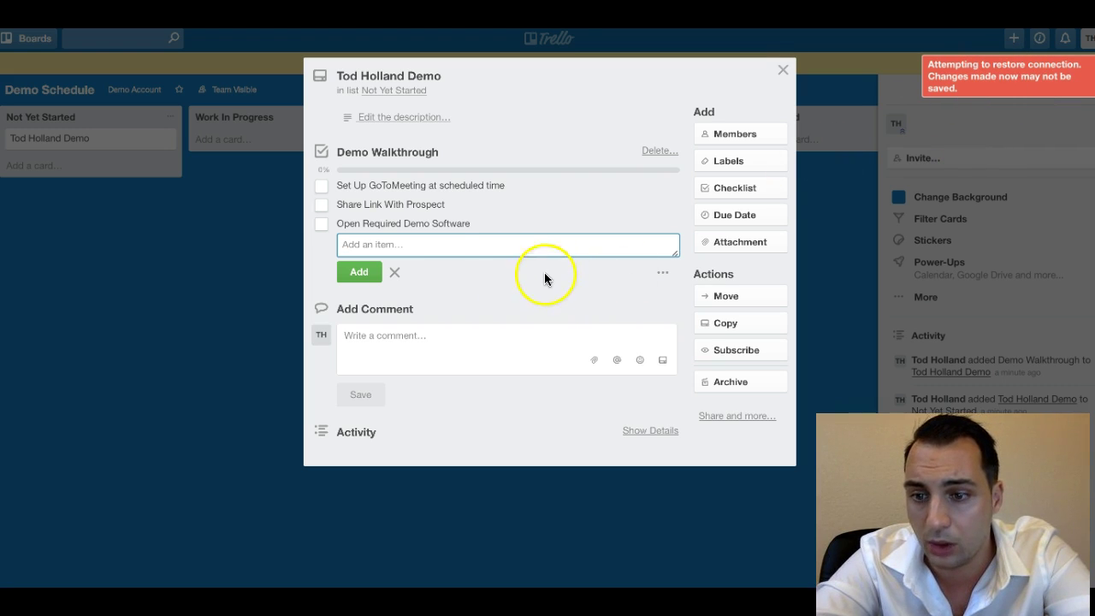
# Add the item 'Coordinate with prospect via text, call, or email'.
pyautogui.click(451, 243)
pyautogui.click(432, 244)
pyautogui.write('Coordinate with ')
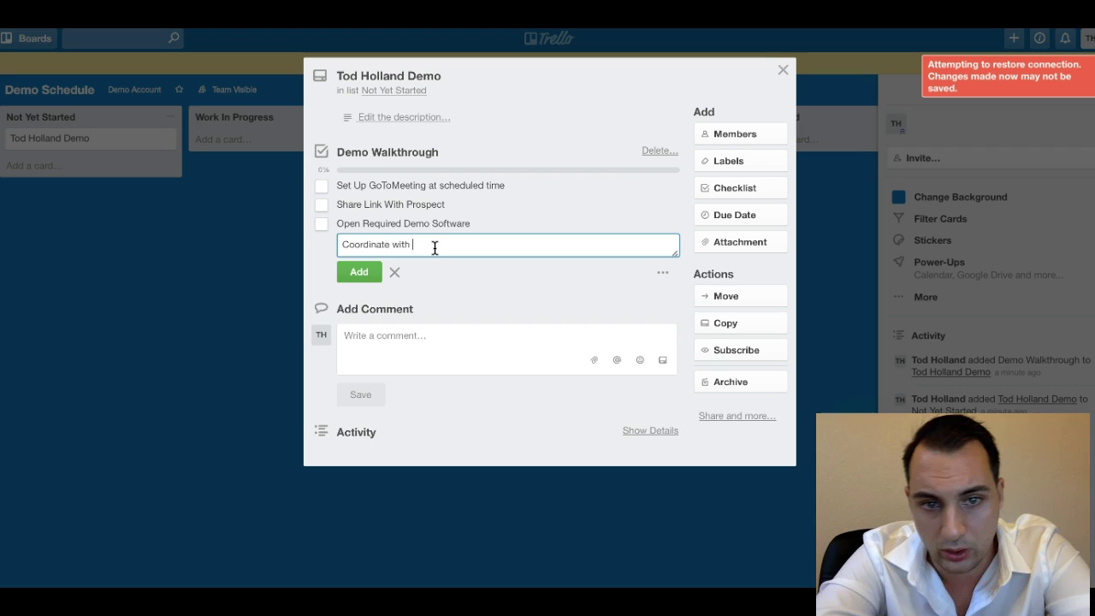
pyautogui.write('prospect via text, call, or email')
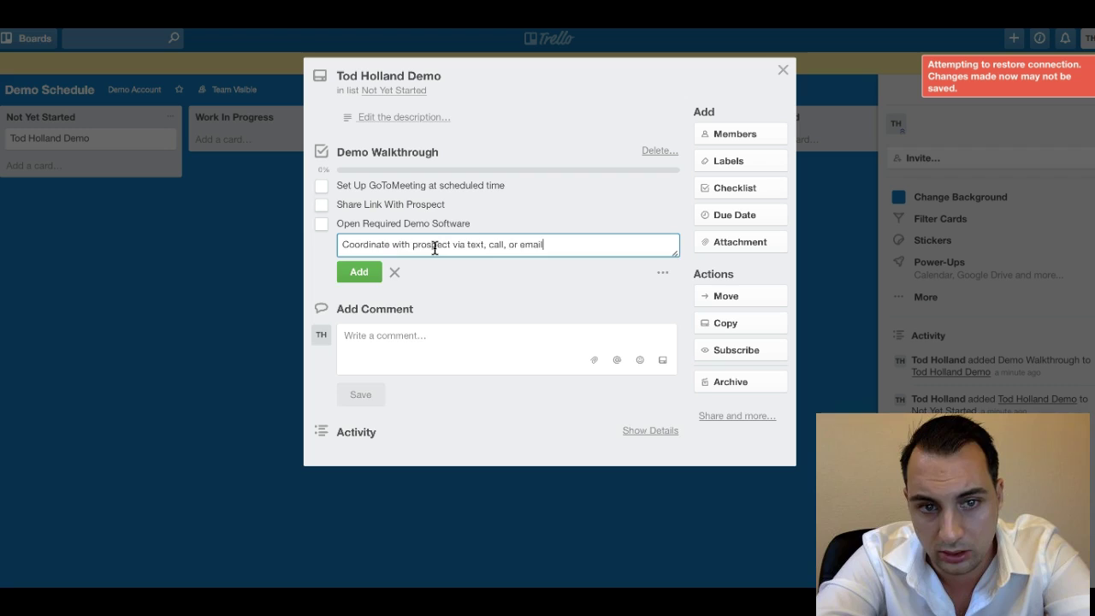
pyautogui.press('Return')
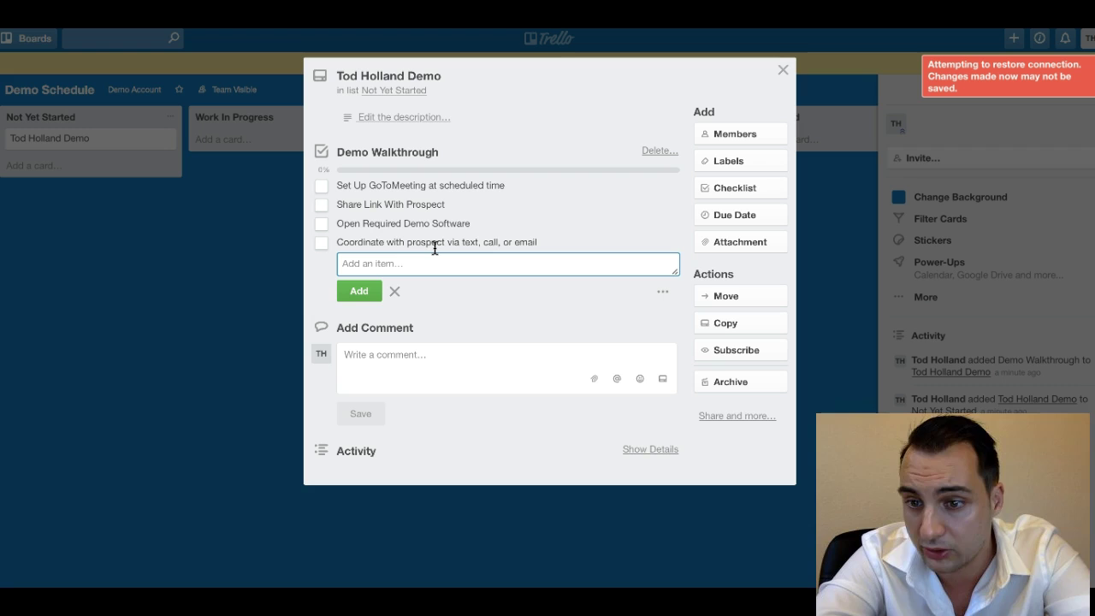
# Add Q1 on current marketing provider and Q2 on strengths versus improvements, then begin Q3.
pyautogui.click(447, 242)
pyautogui.click(445, 262)
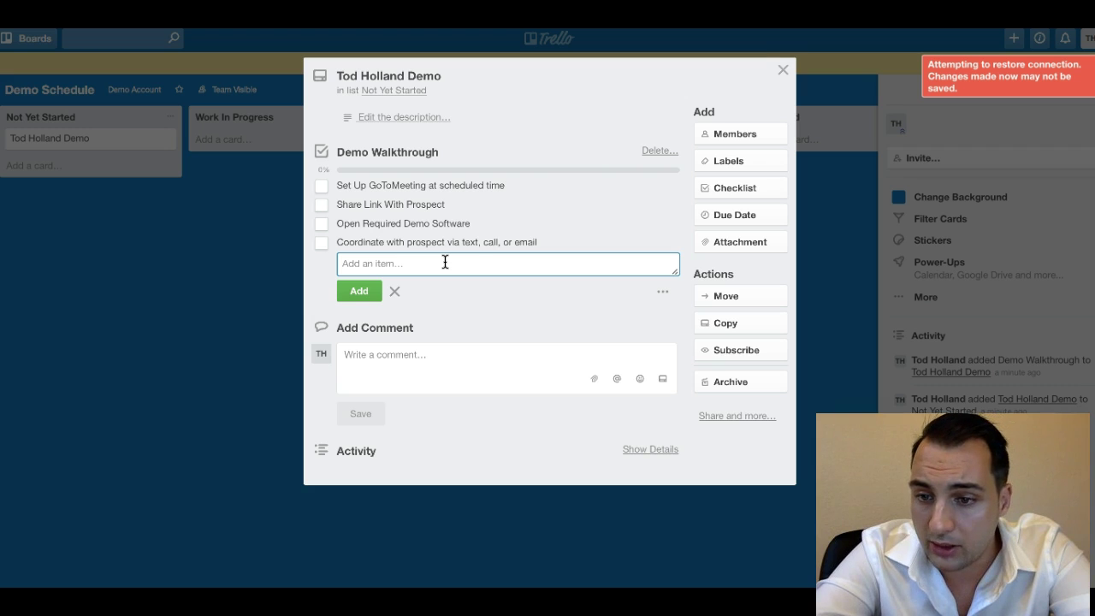
pyautogui.write('Q1: What is your current')
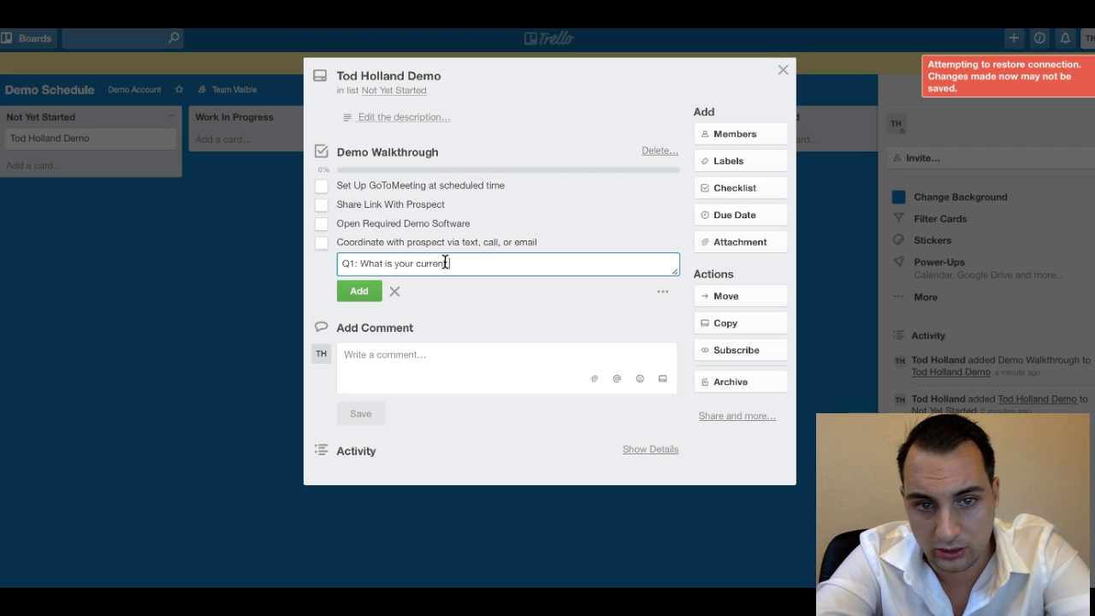
pyautogui.write(' marketing pr')
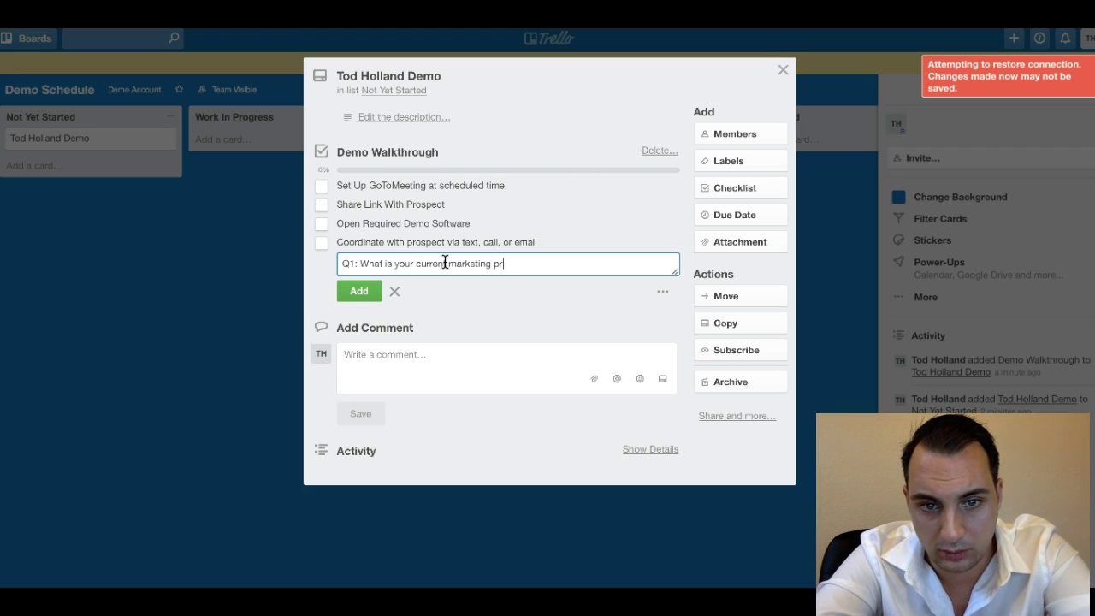
pyautogui.write('ovider?')
pyautogui.press('Return')
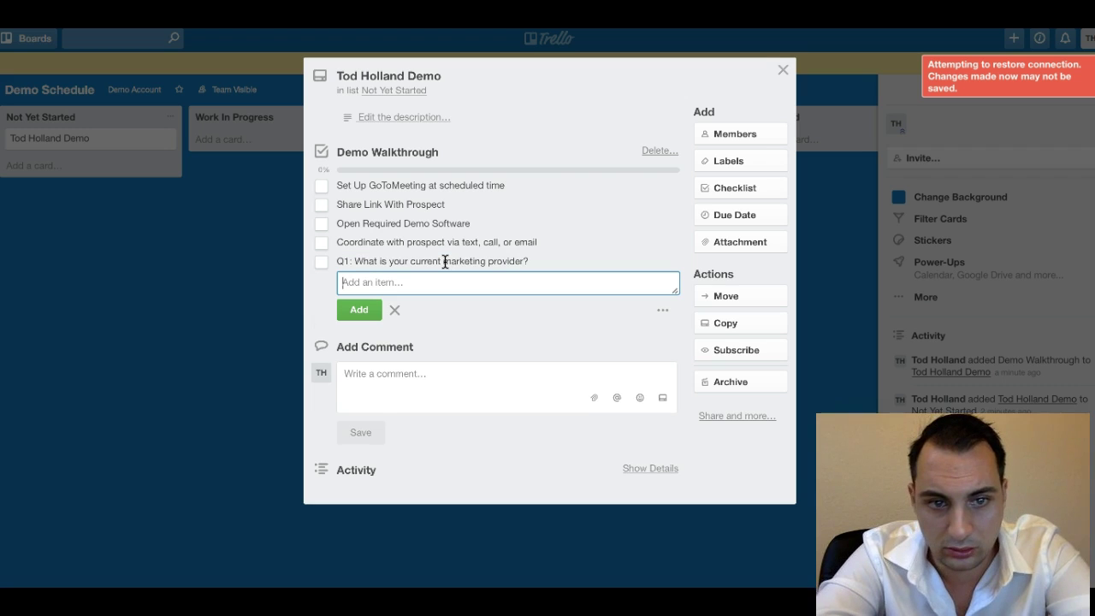
pyautogui.write('Q2: What')
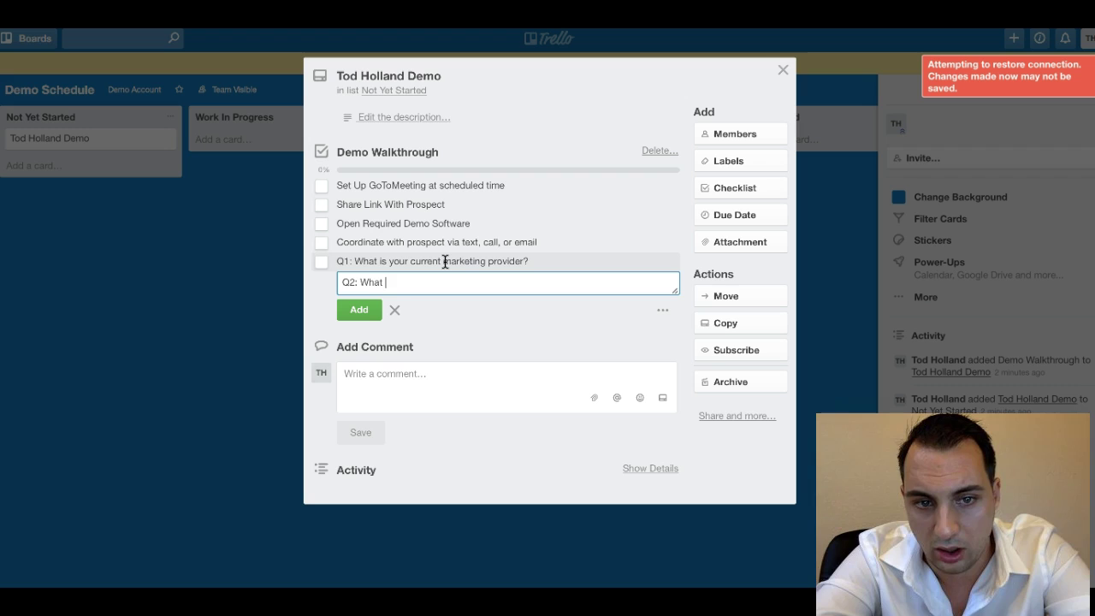
pyautogui.write(' are they doing well vs')
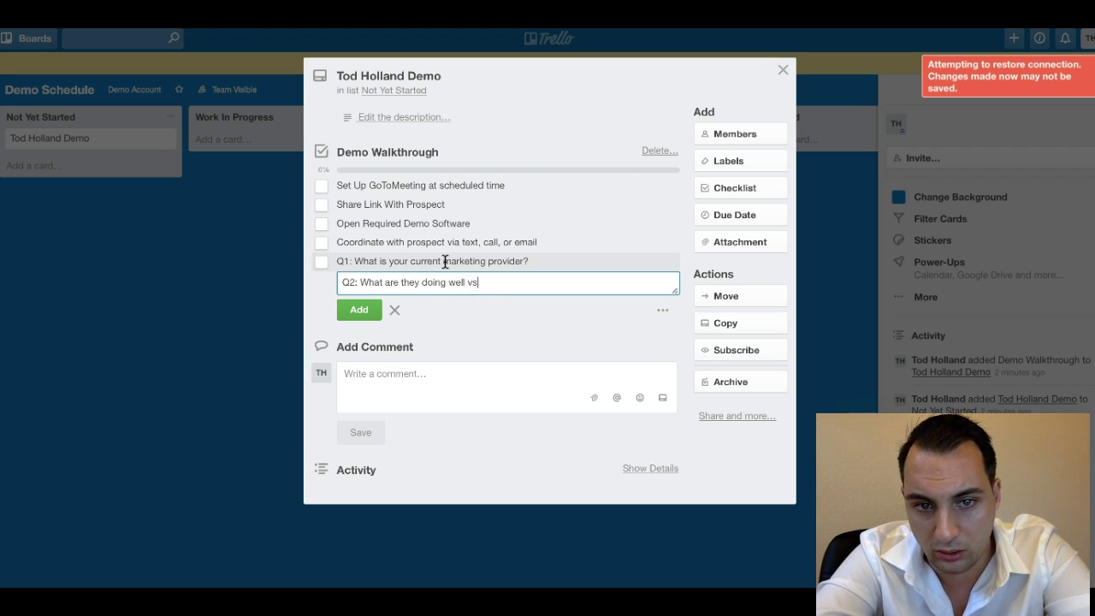
pyautogui.write('. what they could be ding')
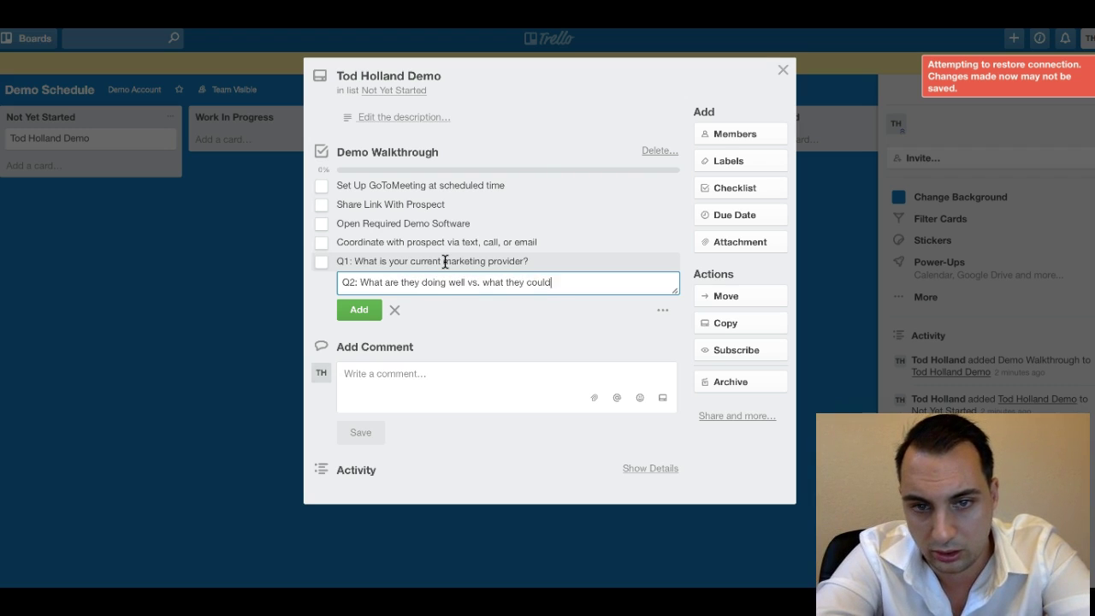
pyautogui.press('BackSpace')
pyautogui.press('BackSpace')
pyautogui.press('BackSpace')
pyautogui.press('BackSpace')
pyautogui.write('ong b')
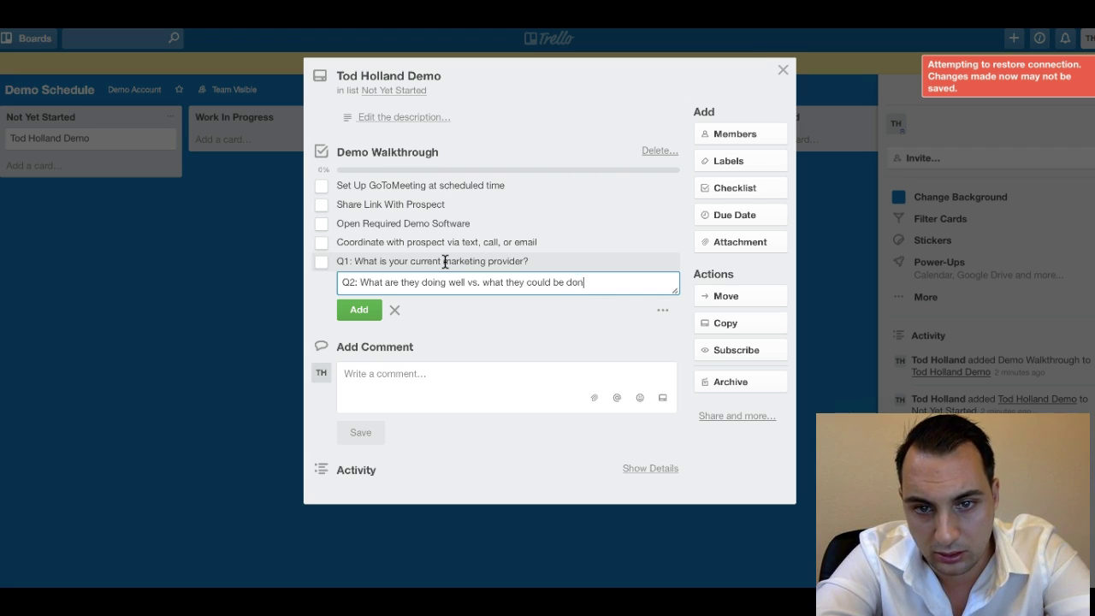
pyautogui.press('BackSpace')
pyautogui.press('BackSpace')
pyautogui.press('BackSpace')
pyautogui.press('BackSpace')
pyautogui.write('ing better?')
pyautogui.press('Return')
pyautogui.write('Q3: Wh')
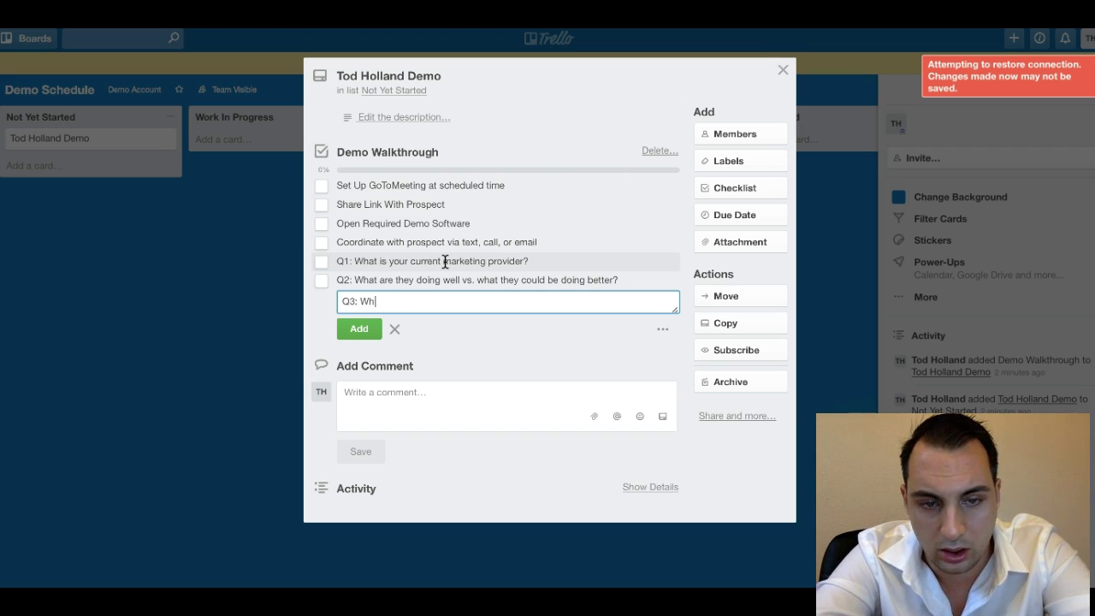
pyautogui.press('BackSpace')
pyautogui.press('BackSpace')
pyautogui.write('In your ideal scenario, ')
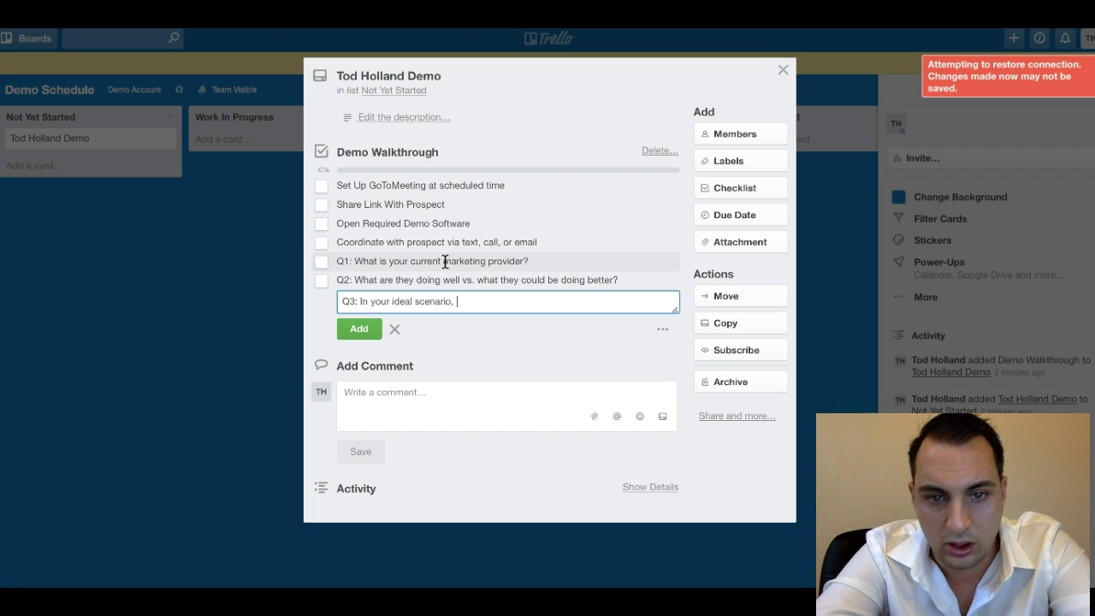
pyautogui.write('who wouow would this work out ')
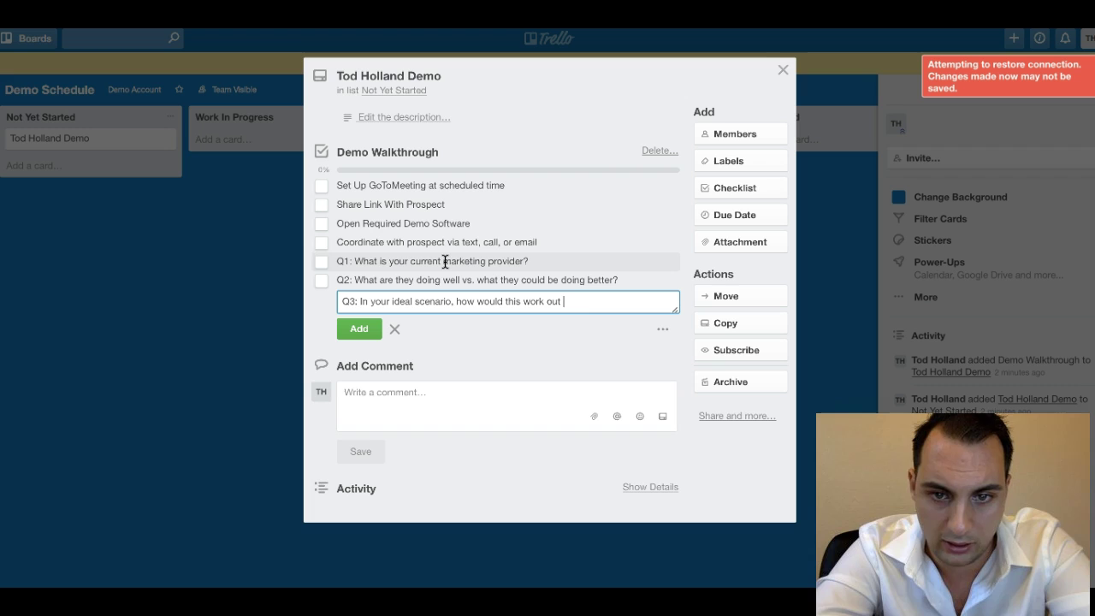
pyautogui.write('for you?')
# Save the Q3 question and add checklist questions Q4, Q5 and Q6.
pyautogui.click(360, 329)
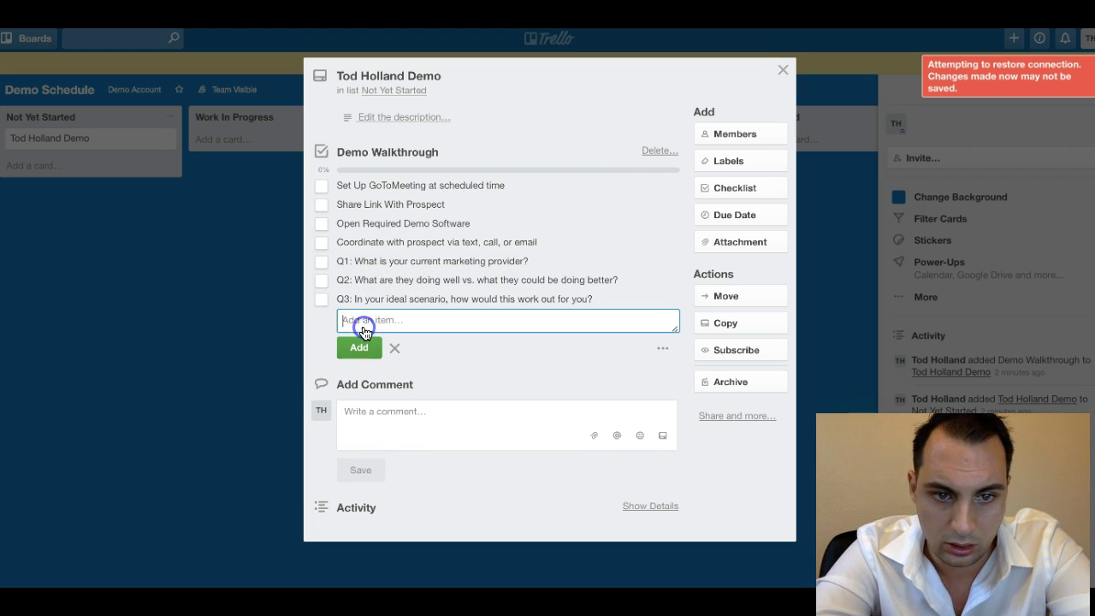
pyautogui.write('Q4: ')
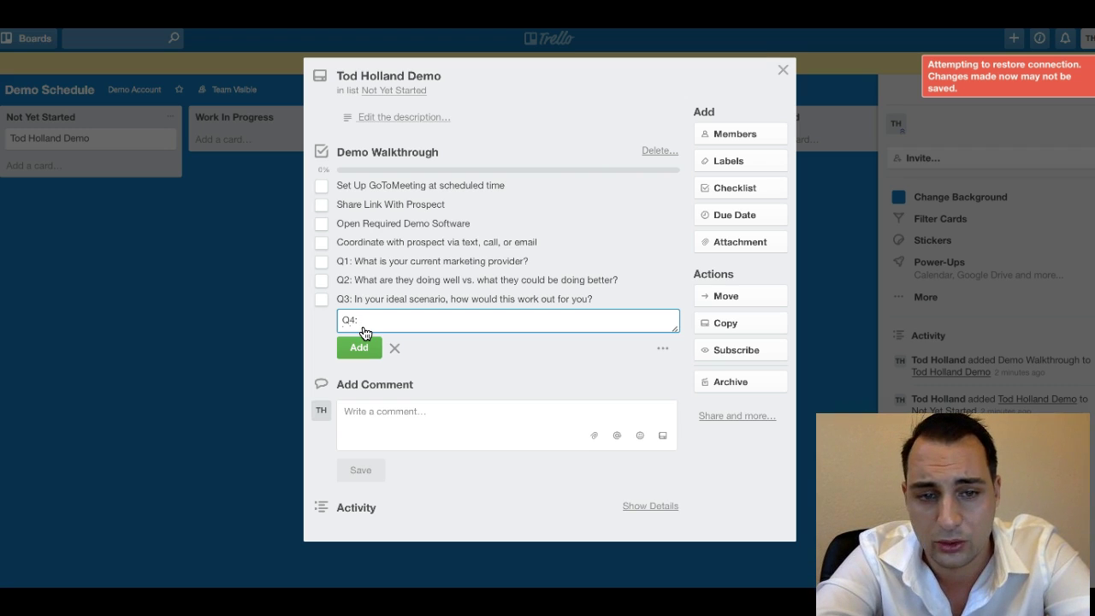
pyautogui.write('How M')
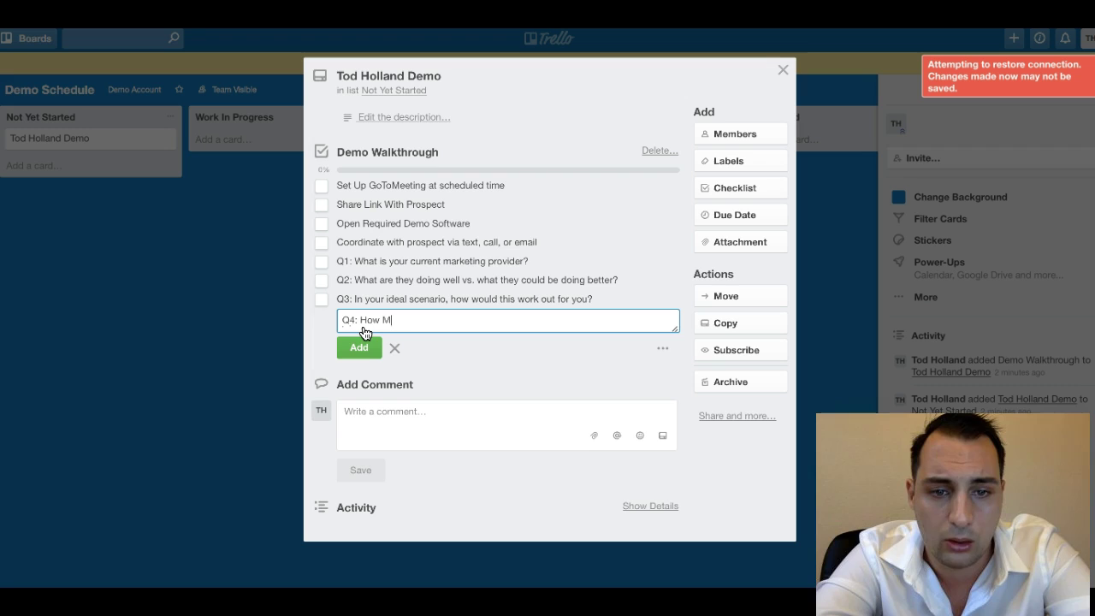
pyautogui.write('uch work are you willing to put into t')
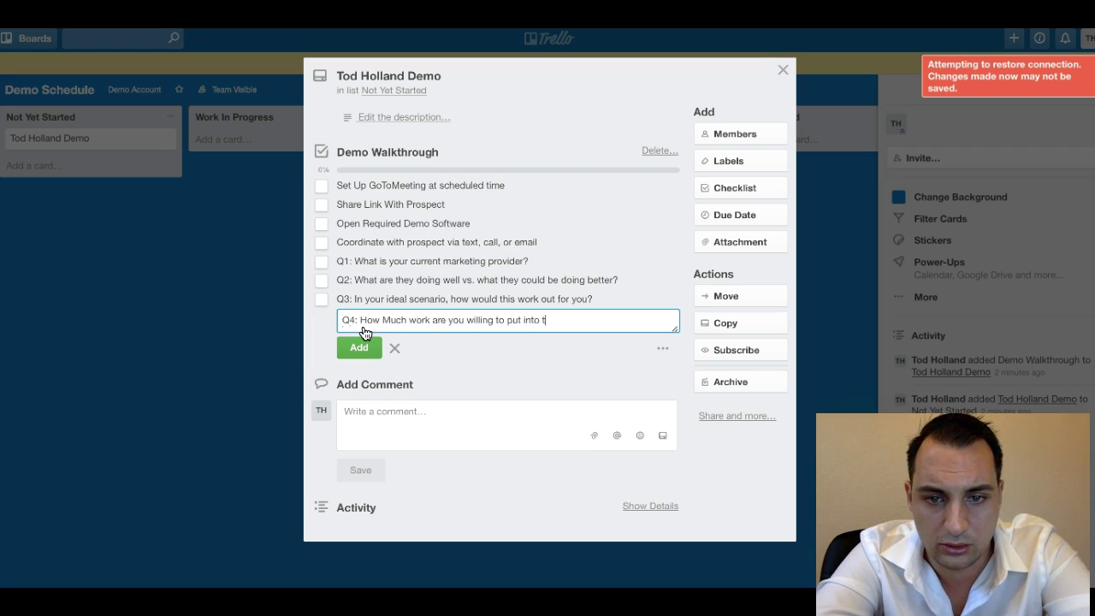
pyautogui.write('results?')
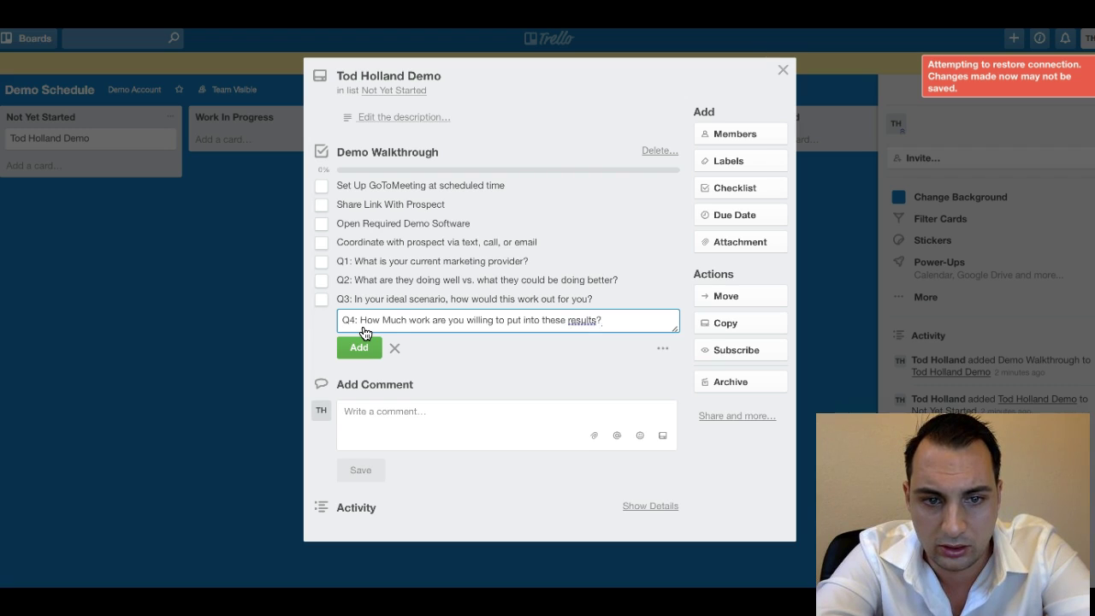
pyautogui.press('Return')
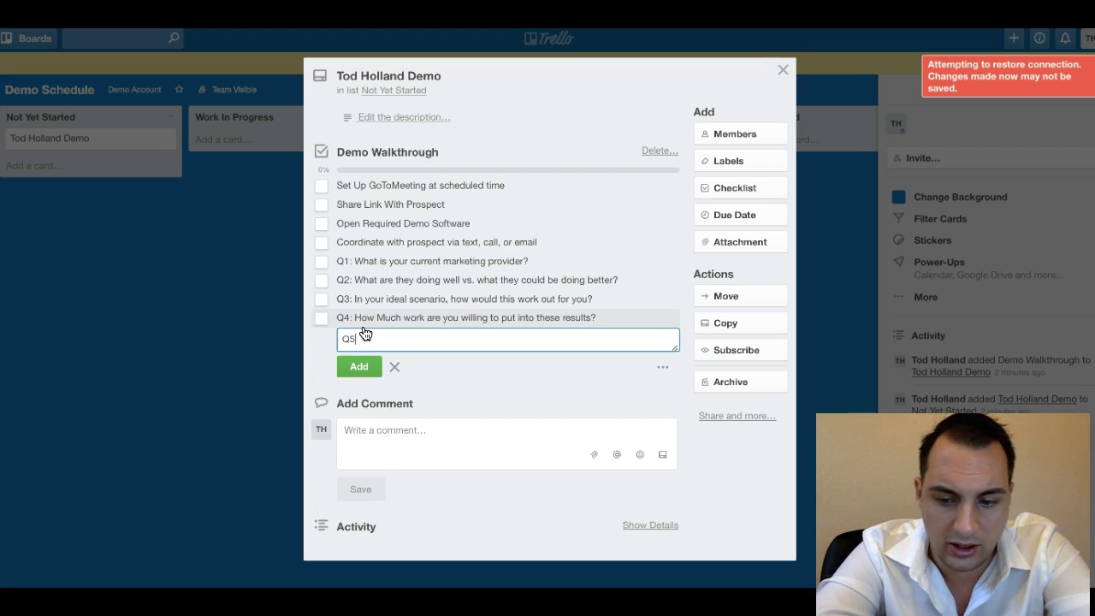
pyautogui.write('Q5: What have you done that h')
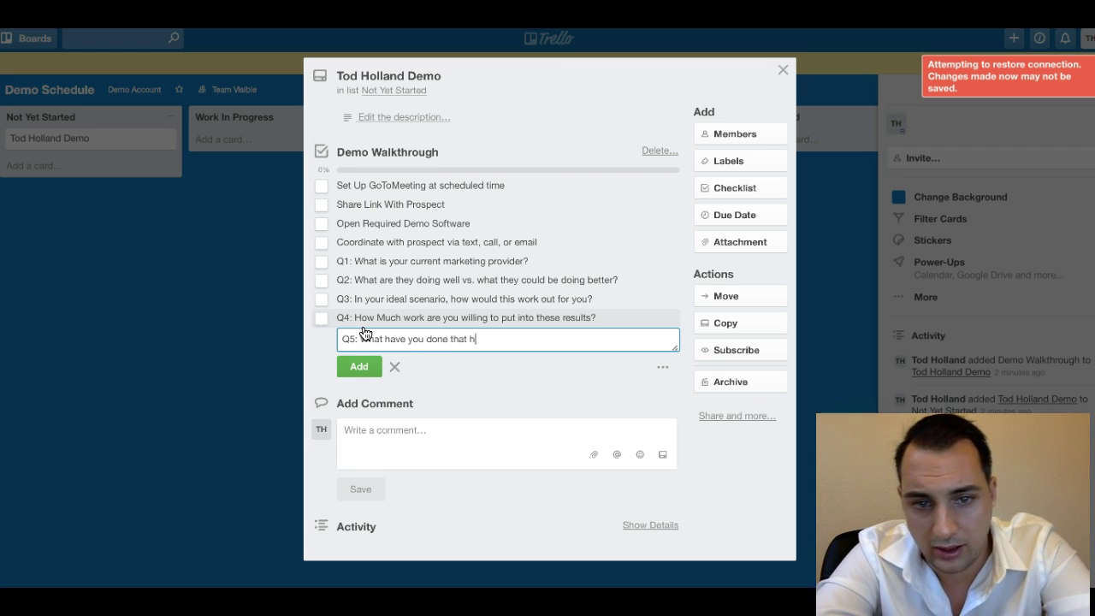
pyautogui.write('as failed in the past')
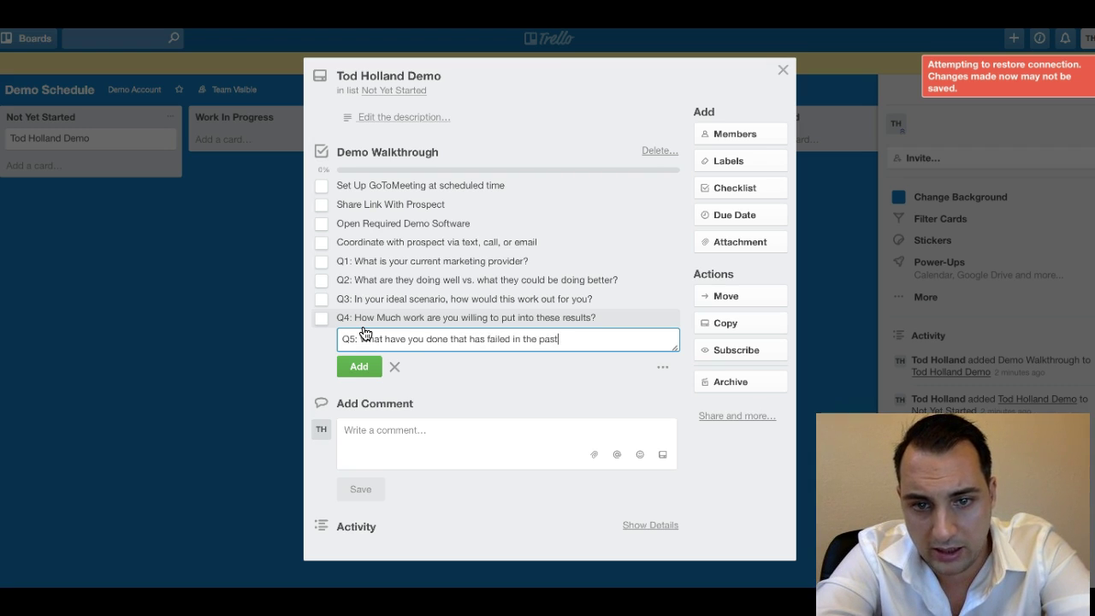
pyautogui.write('?')
pyautogui.press('Return')
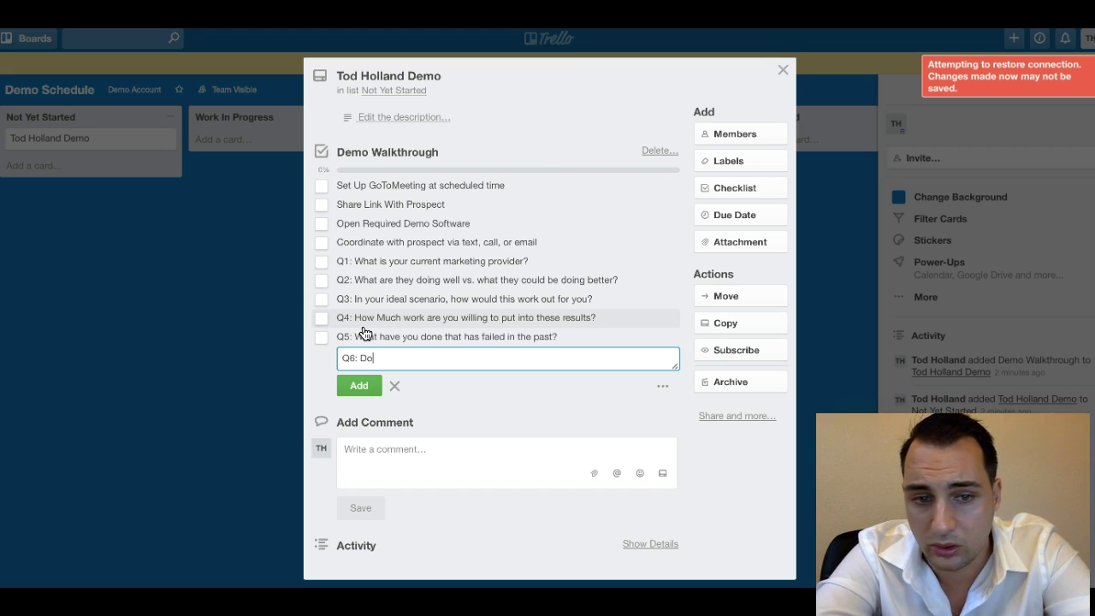
pyautogui.write('Q6: Do you want our hep')
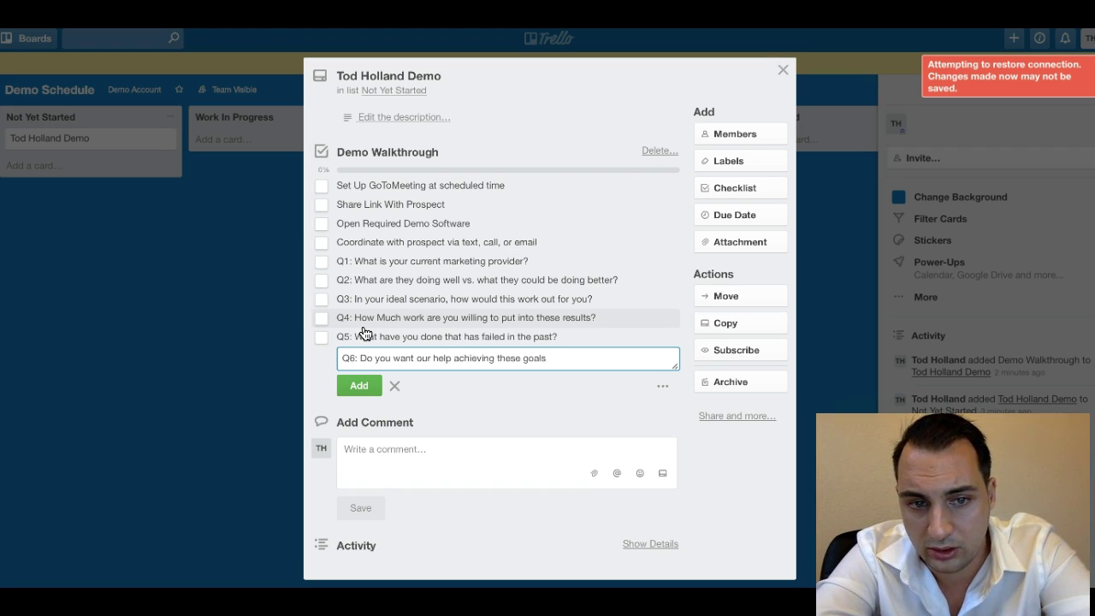
pyautogui.press('Return')
# Add Closing Statements, Discussing Pricing, Send To Billing and the 3-day follow-up; type the intake-form item.
pyautogui.write('Clos')
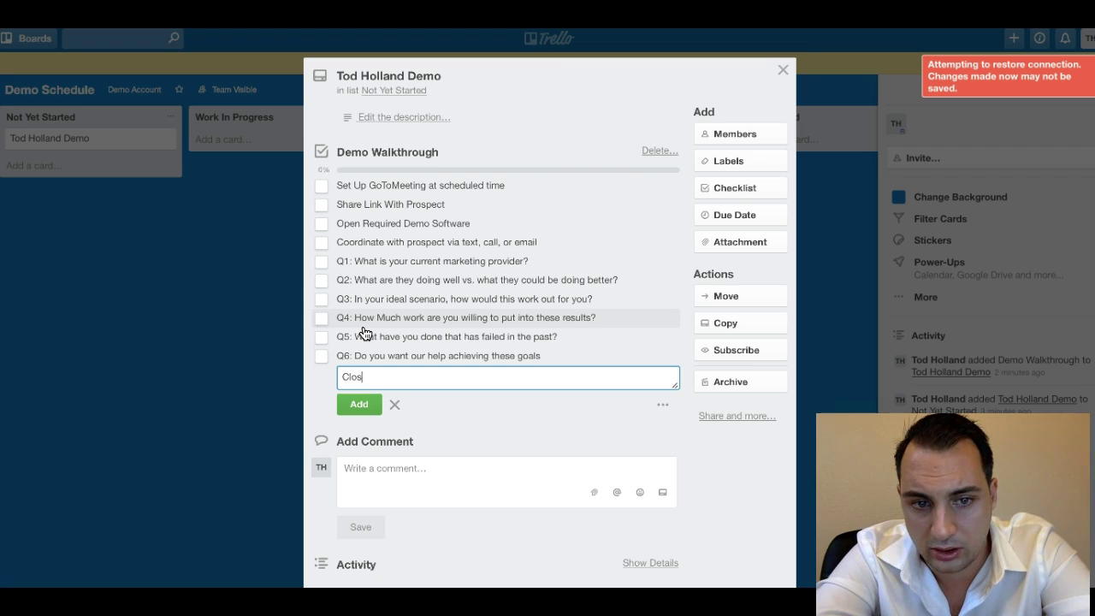
pyautogui.write('ing Statements')
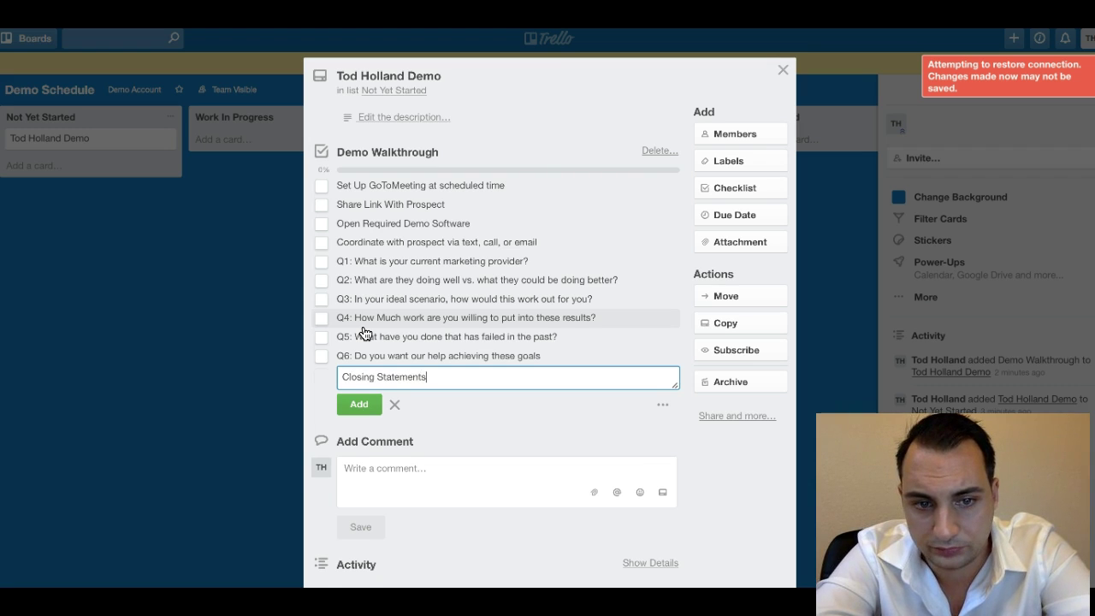
pyautogui.press('Return')
pyautogui.write('Dusscus')
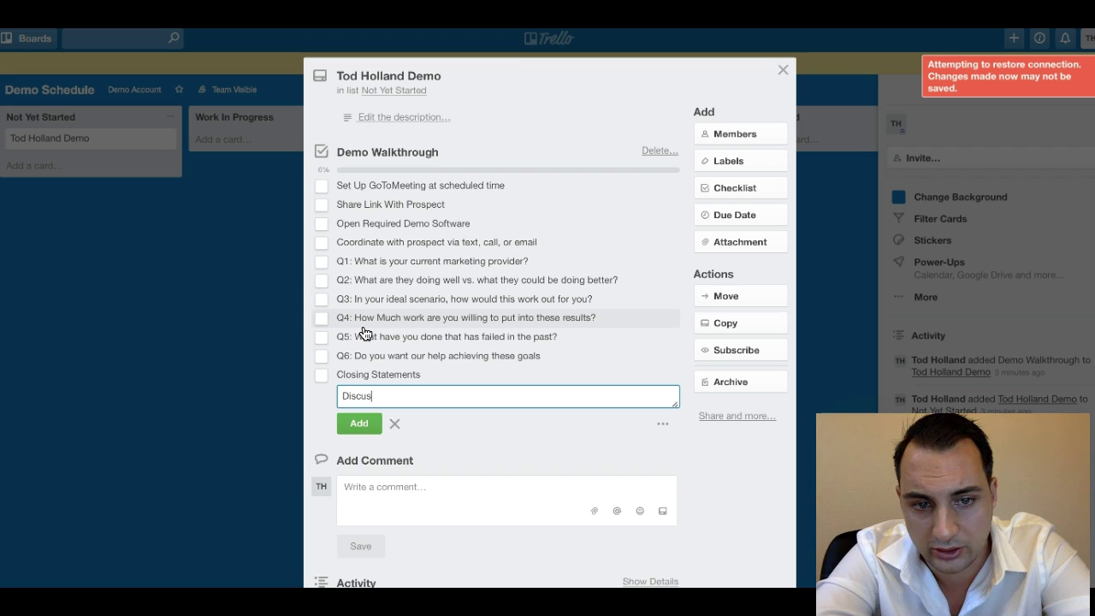
pyautogui.write('sing Pricing')
pyautogui.press('Return')
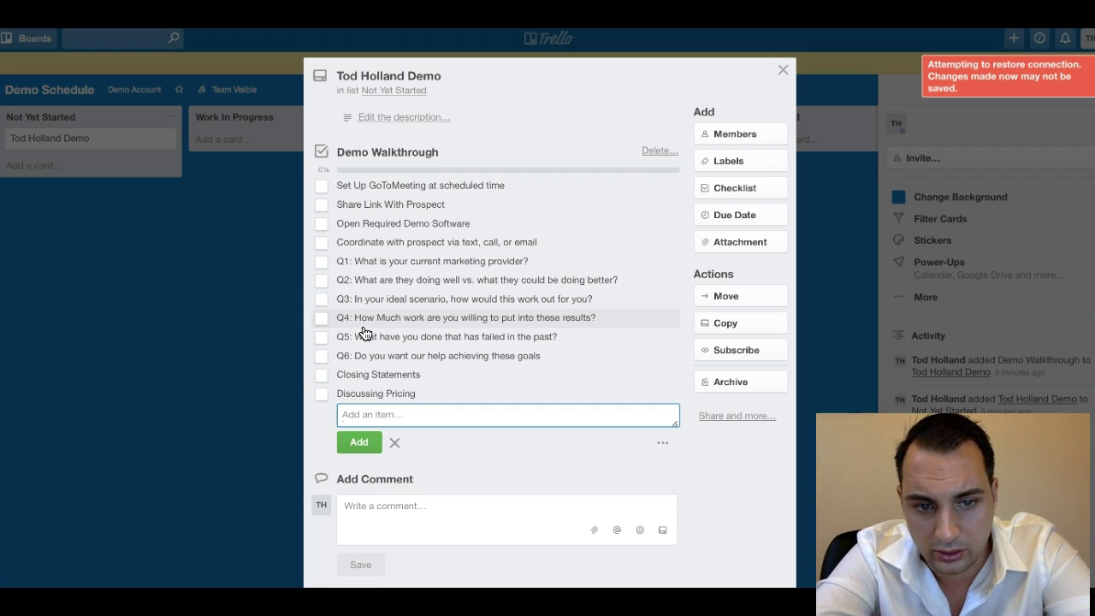
pyautogui.write('Send To Billing')
pyautogui.press('Return')
pyautogui.write('Follow up every 3')
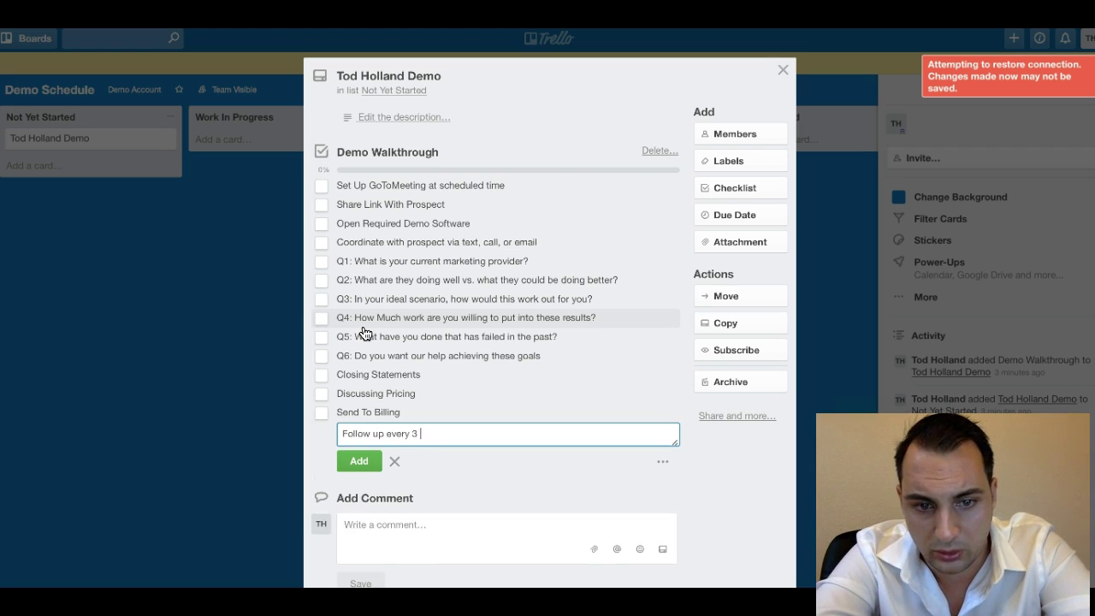
pyautogui.write(' days until paid in full')
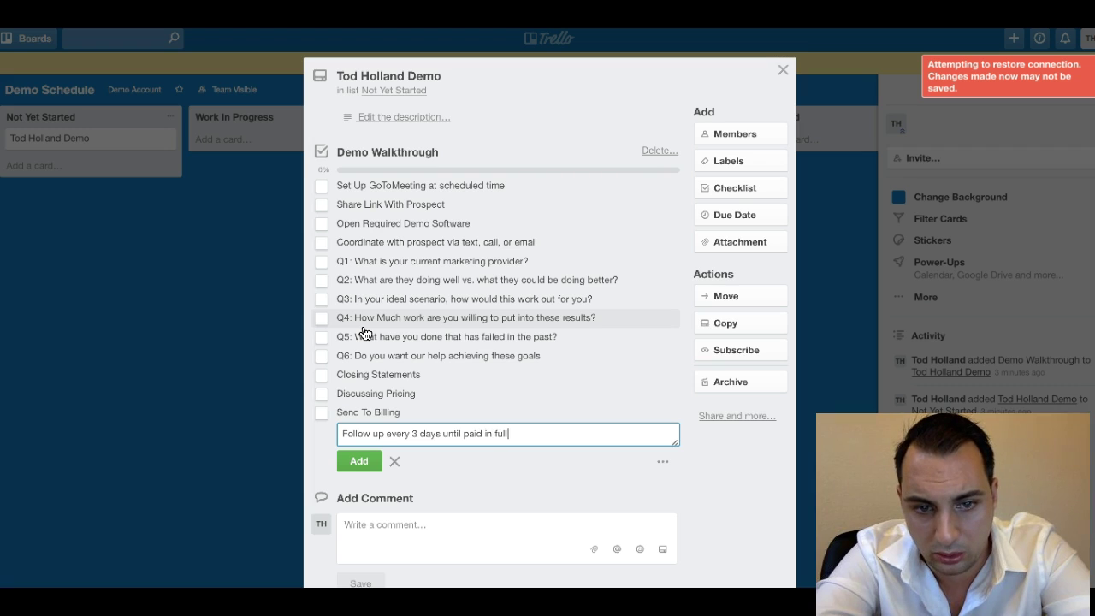
pyautogui.press('Return')
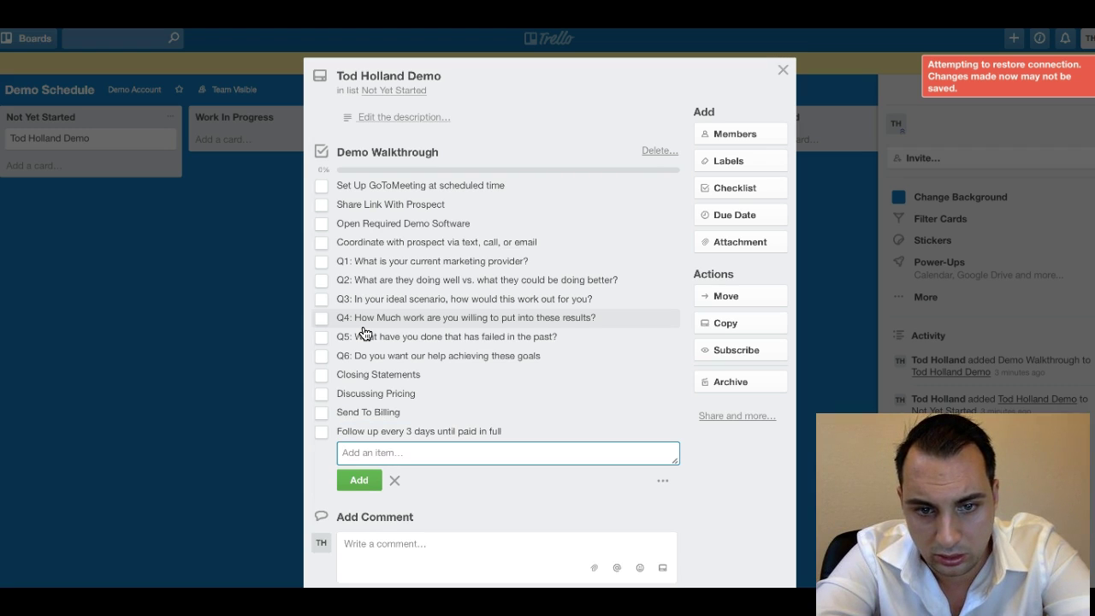
pyautogui.write('Submit client intake form and get paid.')
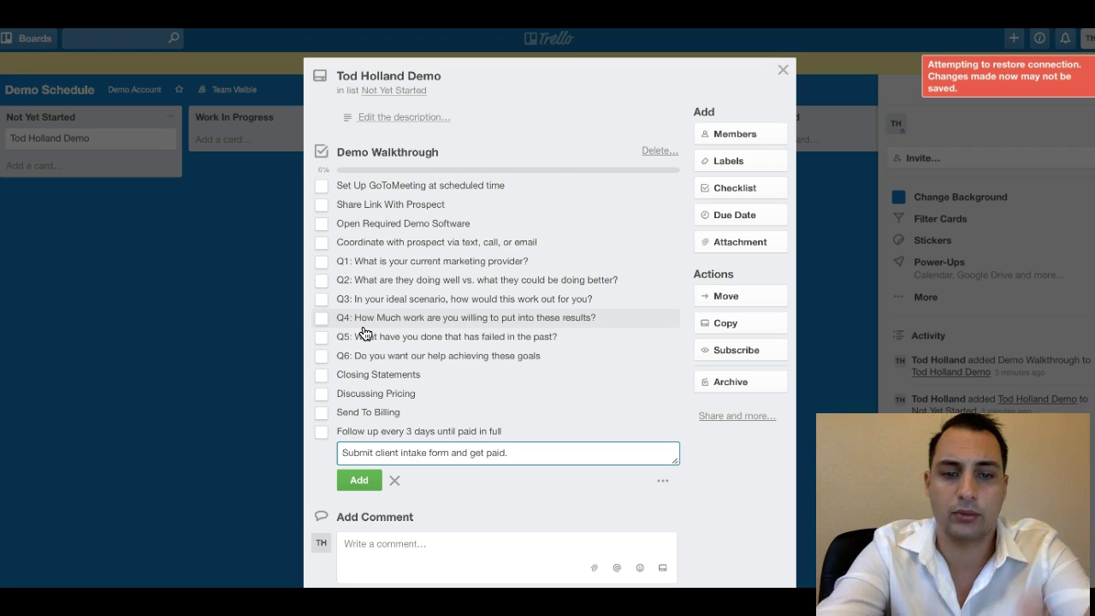
pyautogui.press('Return')
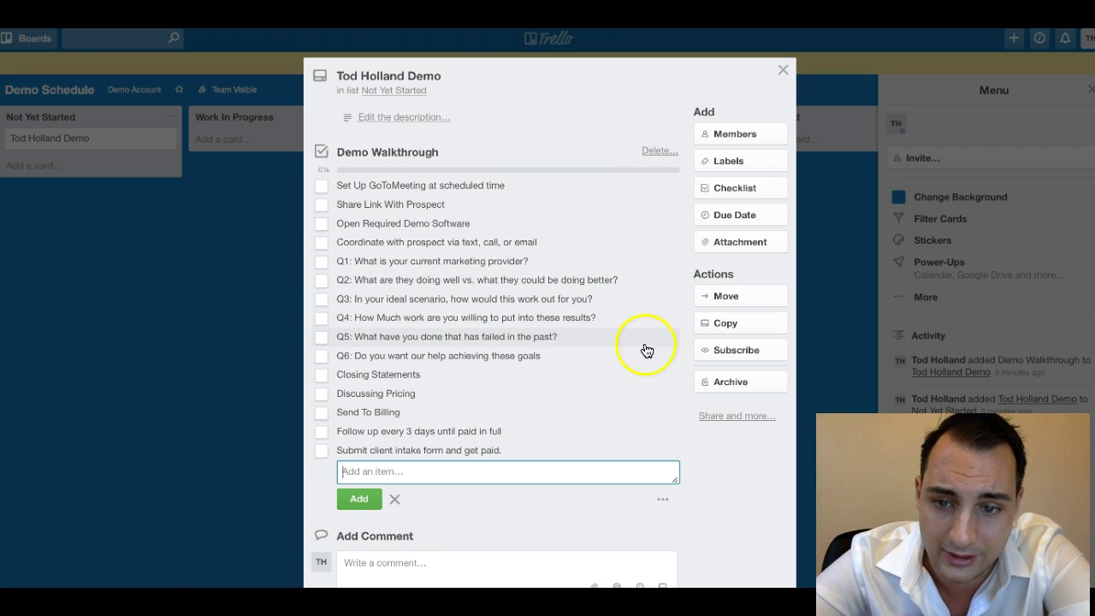
pyautogui.scroll(-2, 599, 454)
pyautogui.scroll(2, 602, 454)
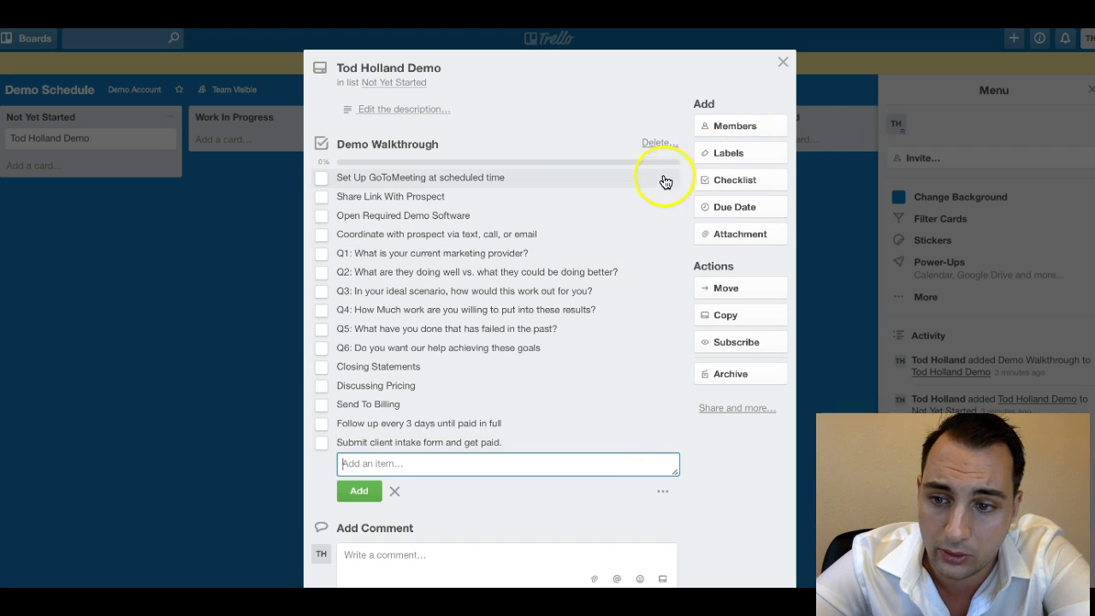
pyautogui.click(783, 64)
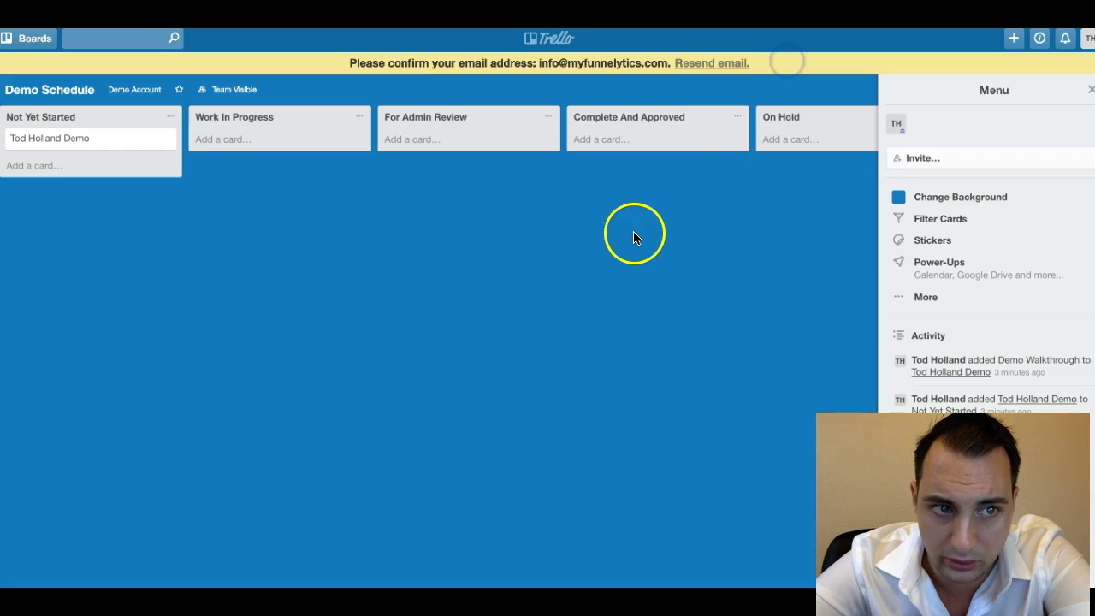
pyautogui.click(102, 140)
pyautogui.scroll(-1, 485, 279)
pyautogui.scroll(1, 482, 277)
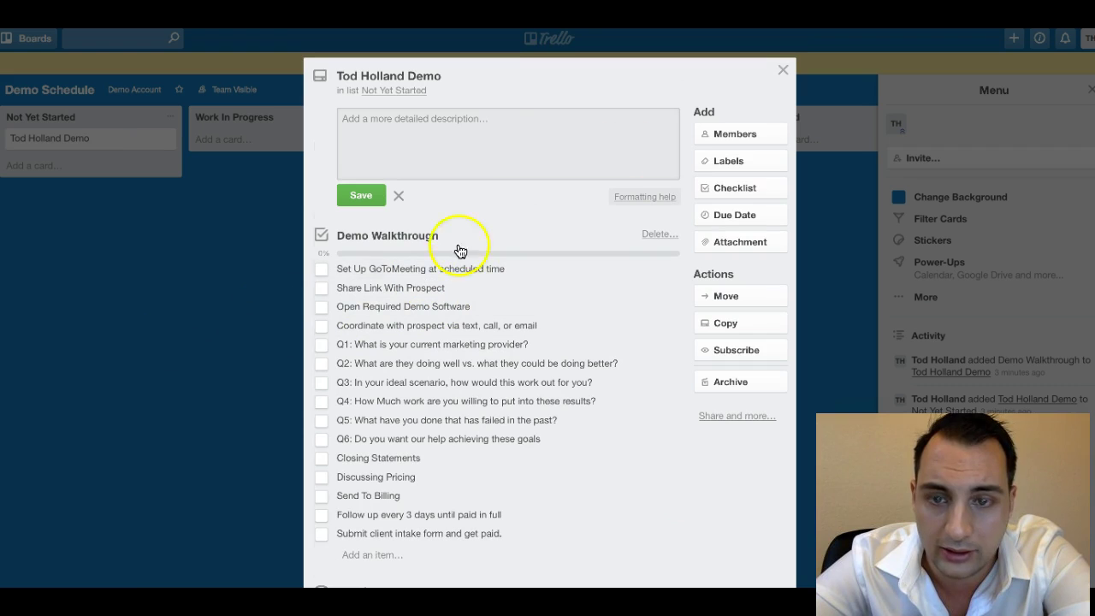
# Set the demo card's due date to the 28th at 12:00 PM.
pyautogui.click(737, 215)
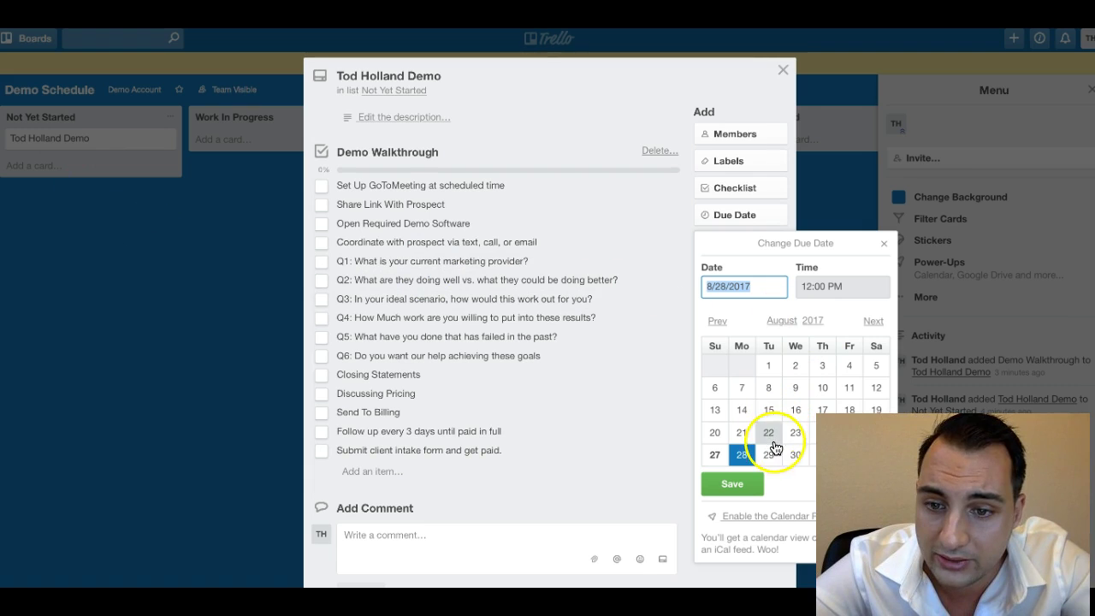
pyautogui.click(742, 455)
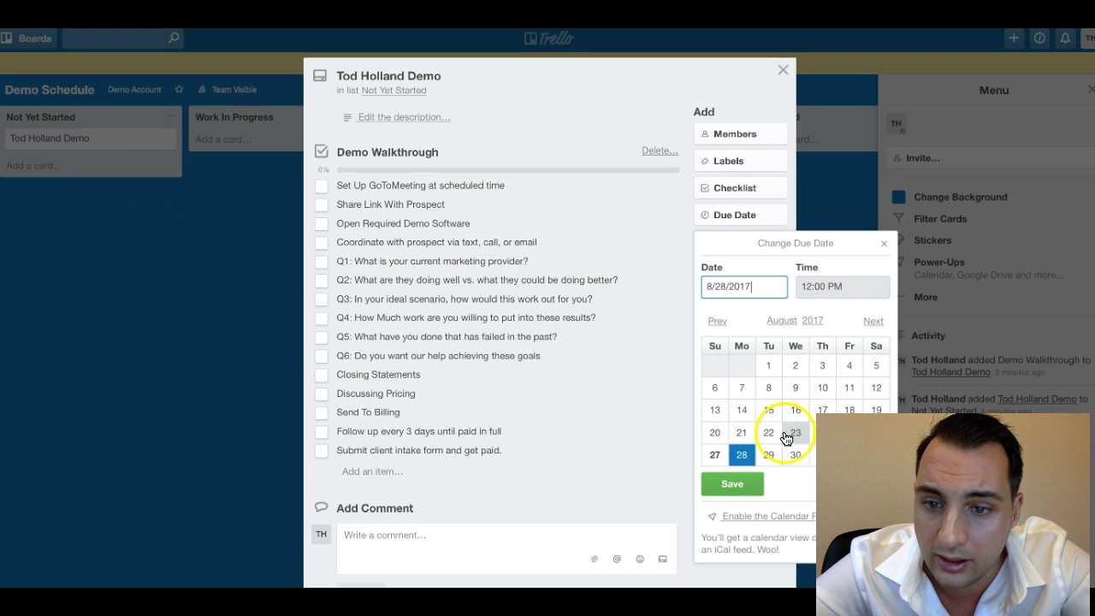
pyautogui.click(751, 486)
pyautogui.scroll(-1, 700, 317)
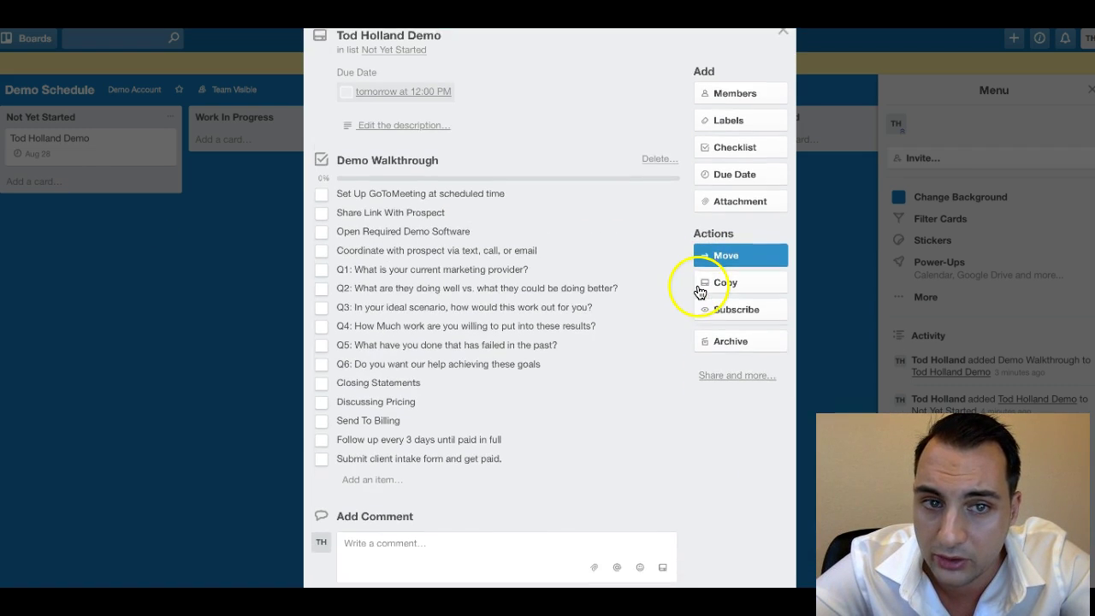
pyautogui.scroll(1, 501, 213)
# Add the board member to the demo card, leaving the due date not complete.
pyautogui.click(733, 135)
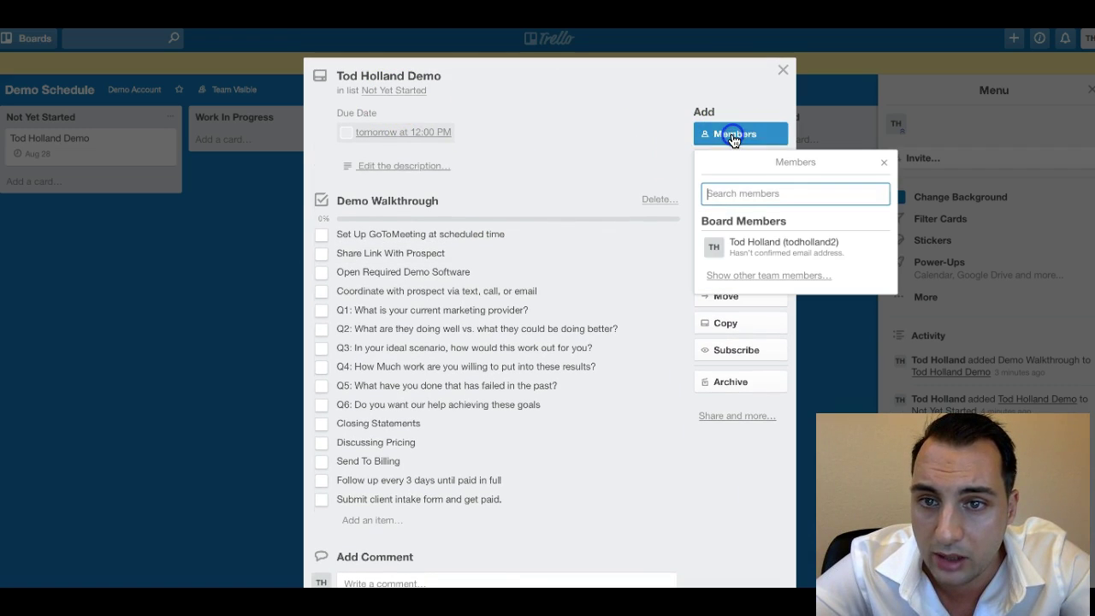
pyautogui.click(727, 246)
pyautogui.click(668, 96)
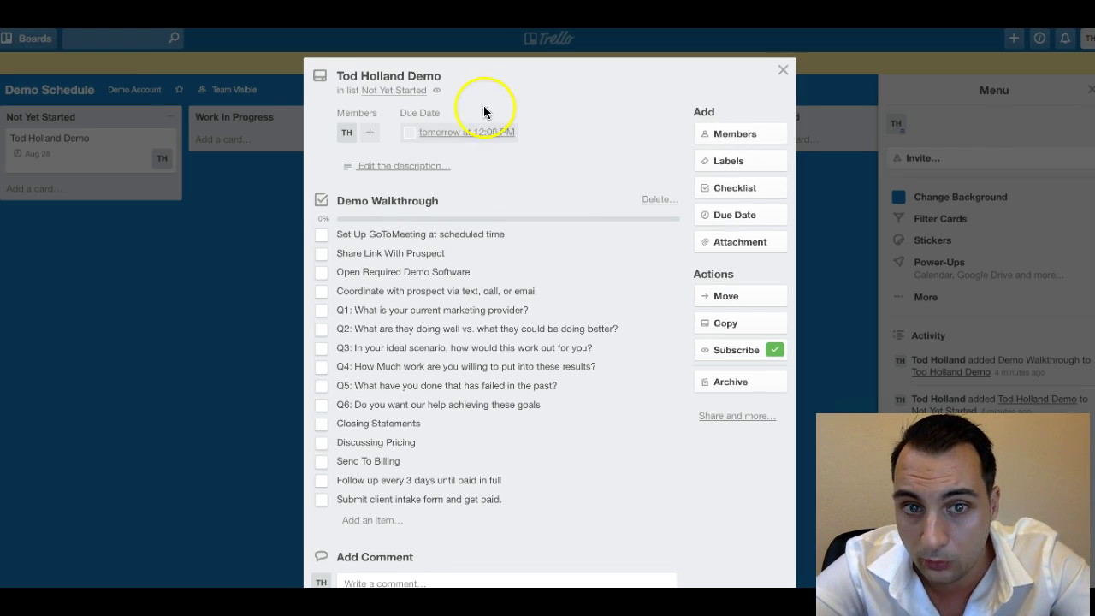
pyautogui.click(409, 132)
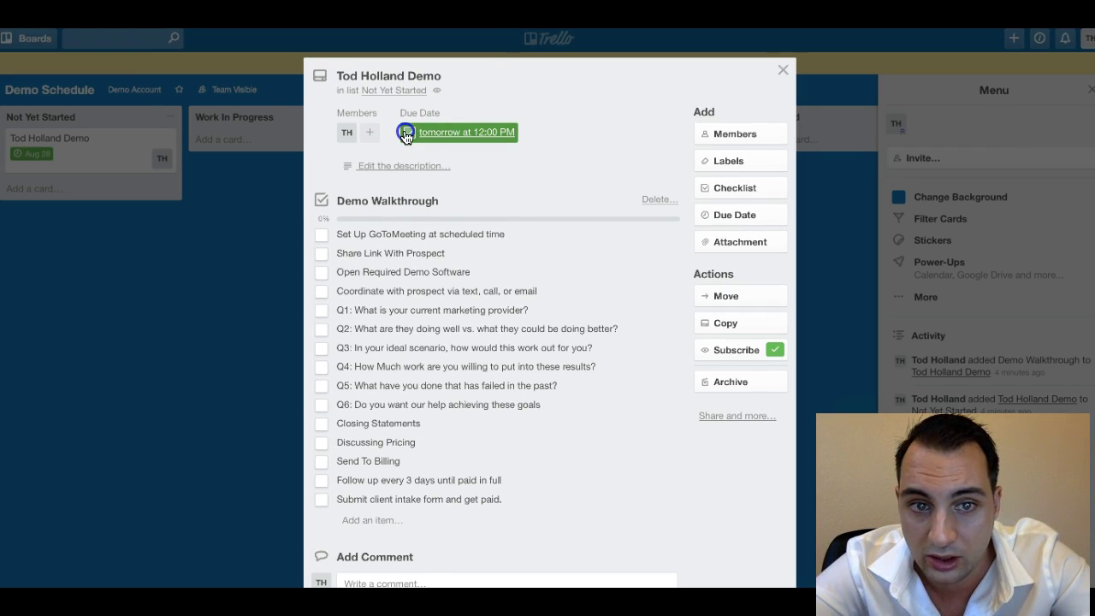
pyautogui.click(409, 133)
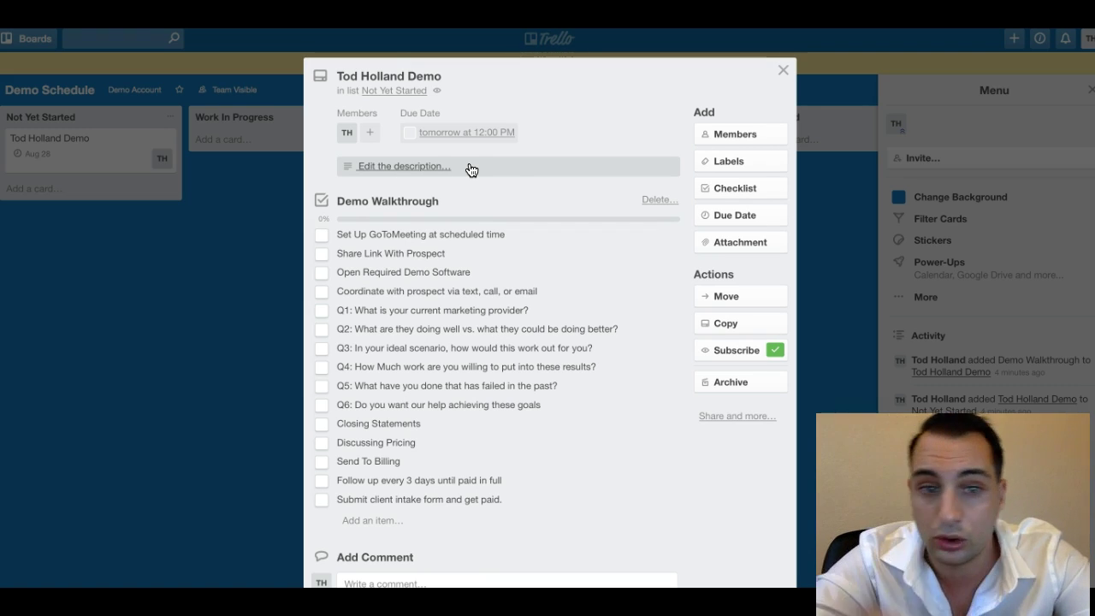
# Discard a started @-mention comment and close the demo card.
pyautogui.scroll(-3, 472, 168)
pyautogui.click(398, 404)
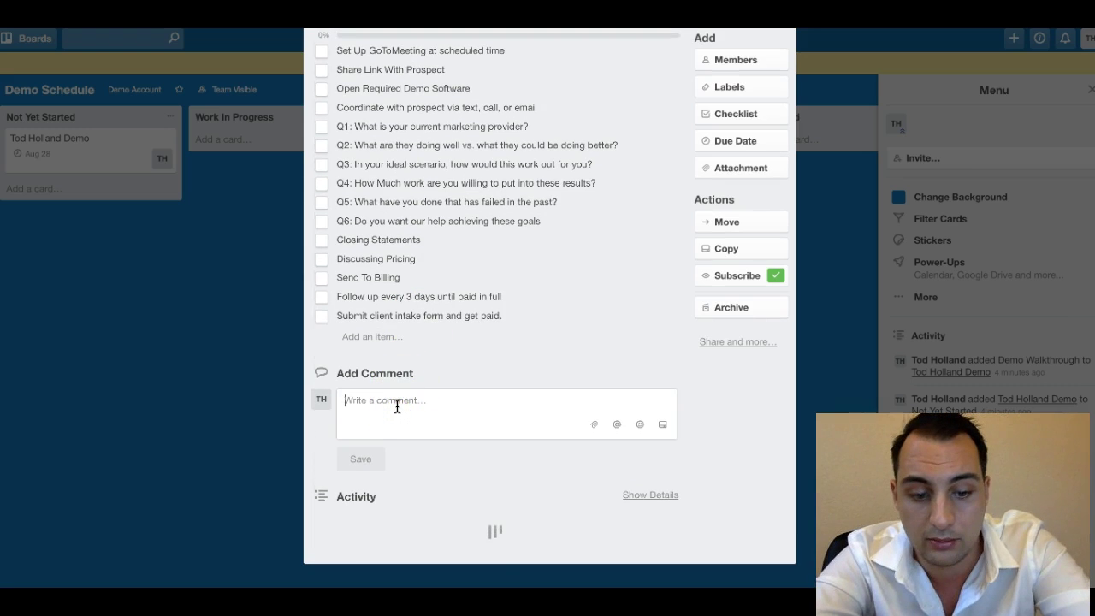
pyautogui.write('@tod')
pyautogui.click(407, 403)
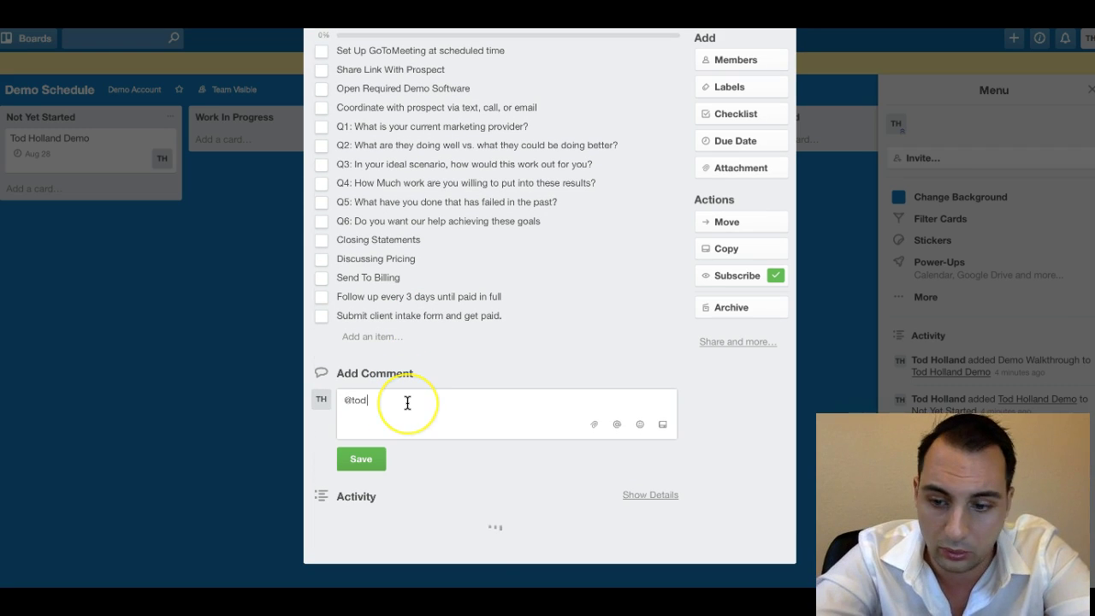
pyautogui.press('BackSpace')
pyautogui.scroll(3, 482, 313)
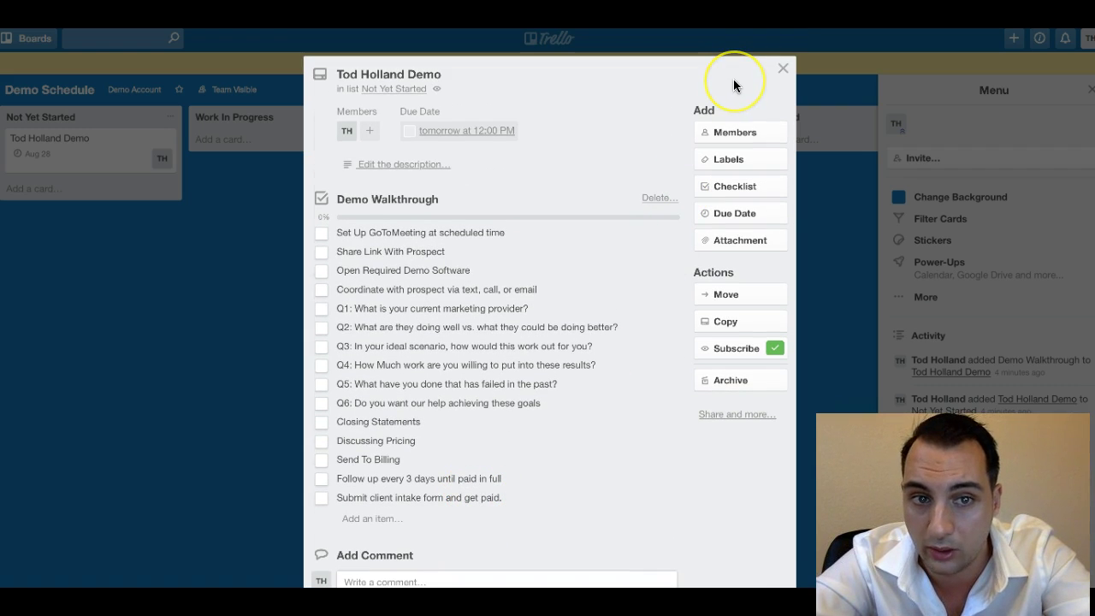
pyautogui.click(783, 68)
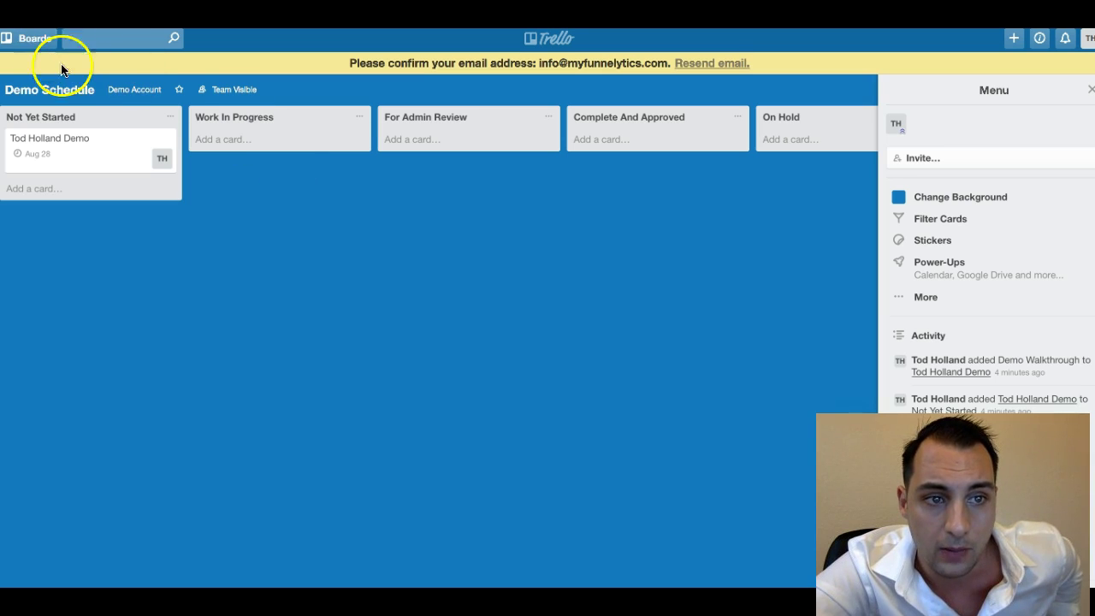
# Reach the Demo Account team page from the board's team menu.
pyautogui.click(121, 89)
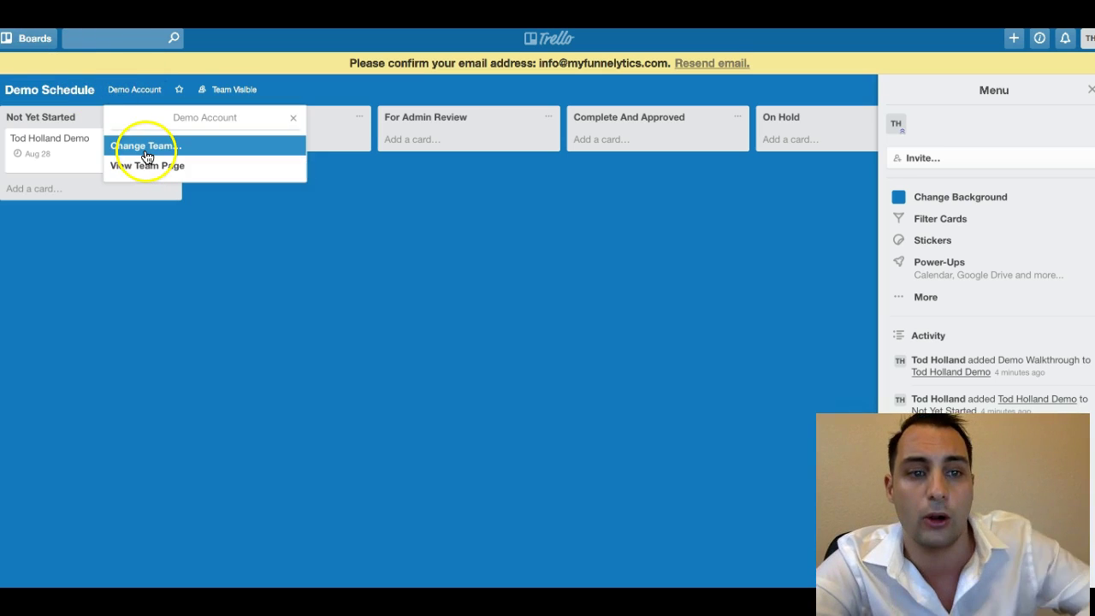
pyautogui.click(139, 171)
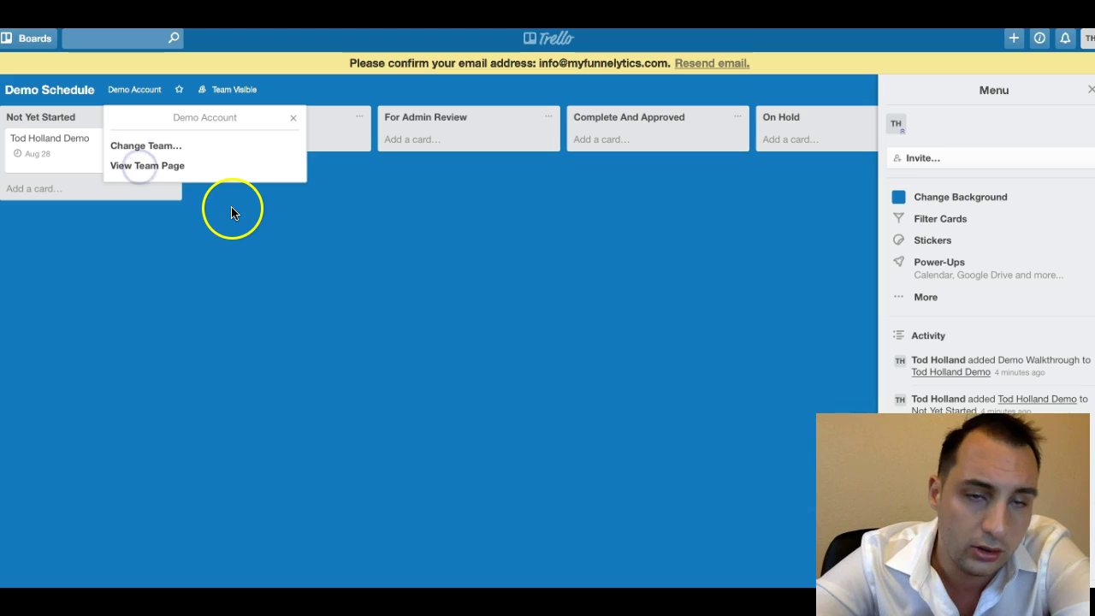
pyautogui.click(198, 171)
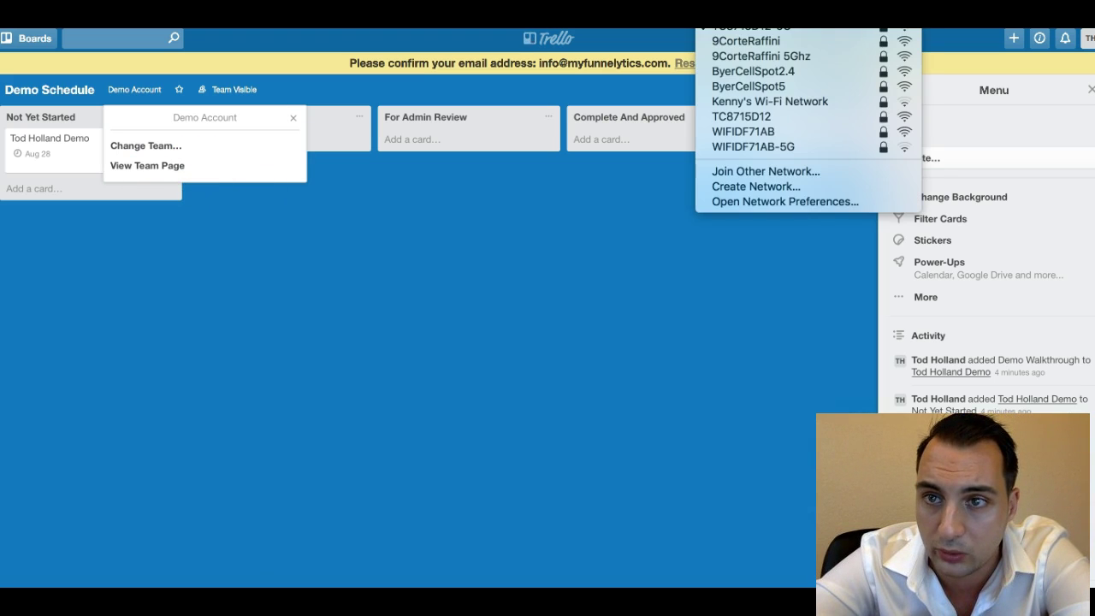
pyautogui.press('Escape')
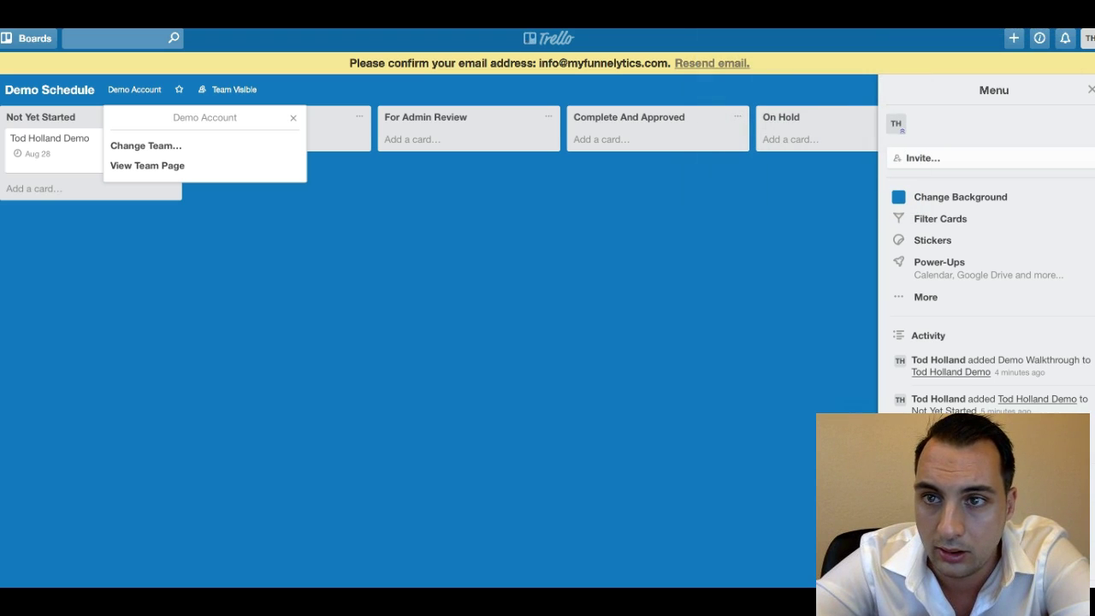
pyautogui.press('super+l')
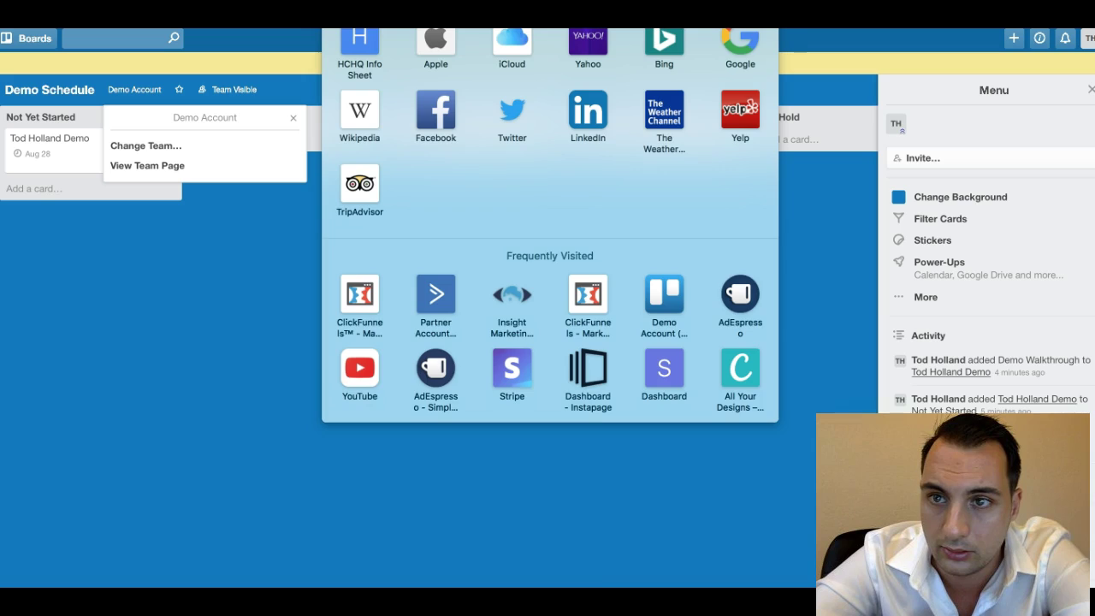
pyautogui.press('Escape')
pyautogui.click(147, 165)
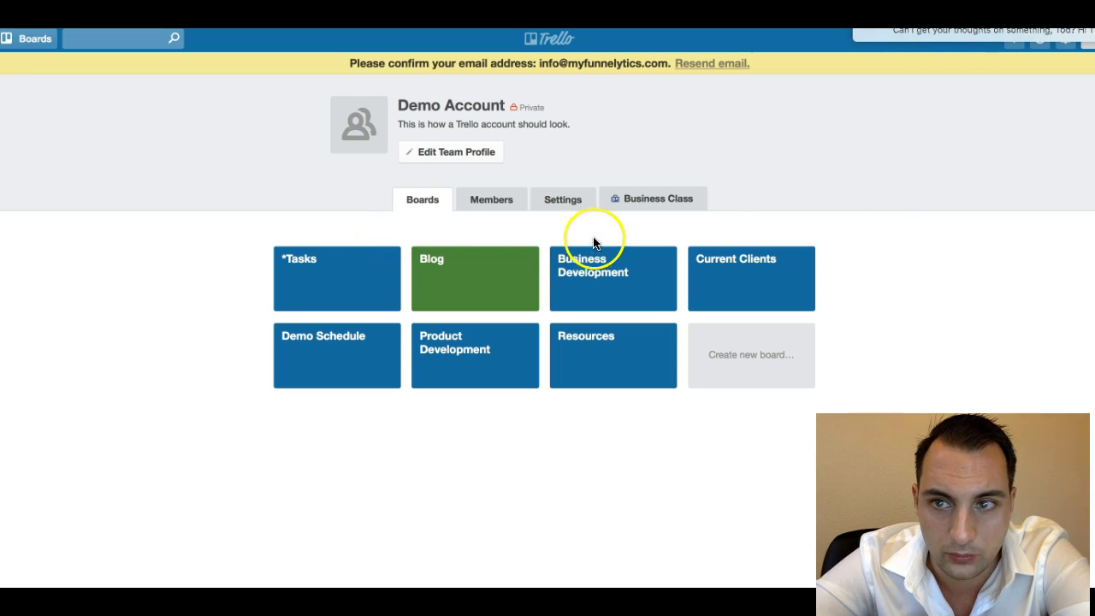
pyautogui.click(307, 288)
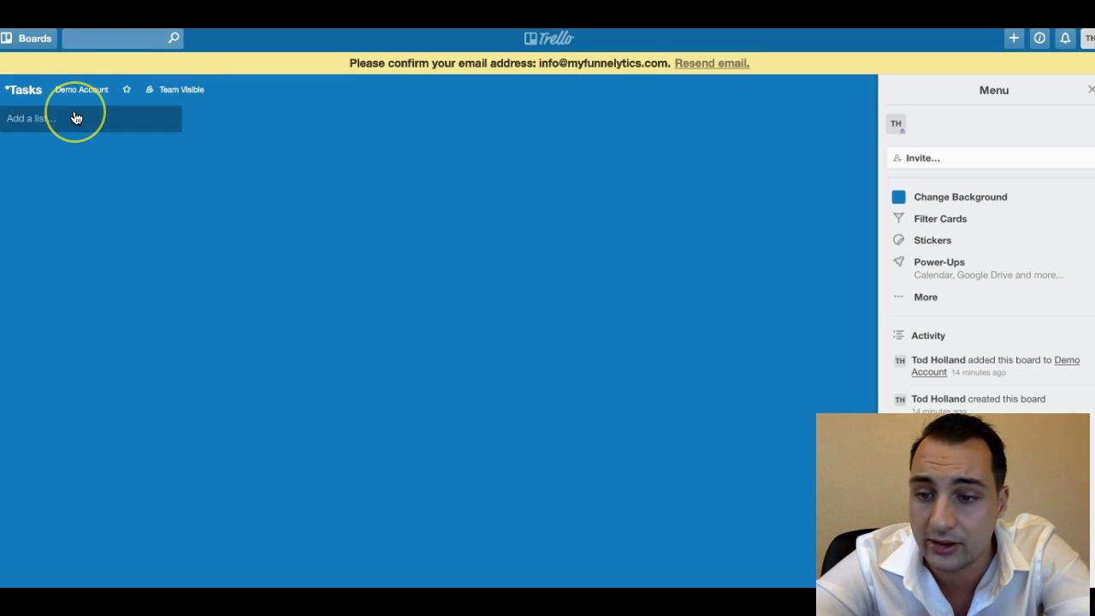
pyautogui.click(76, 118)
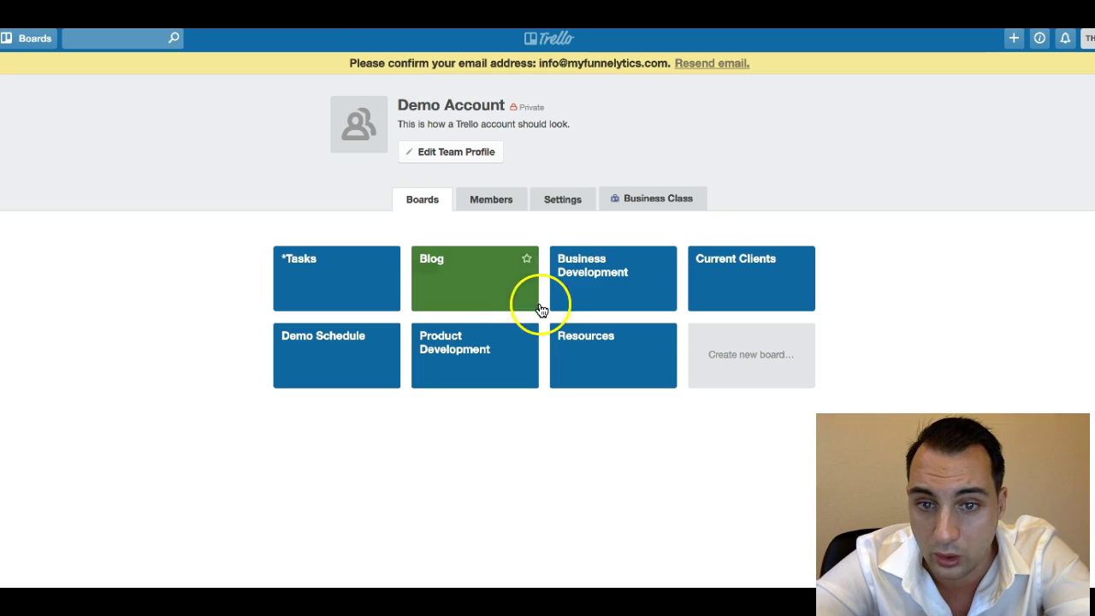
pyautogui.click(325, 278)
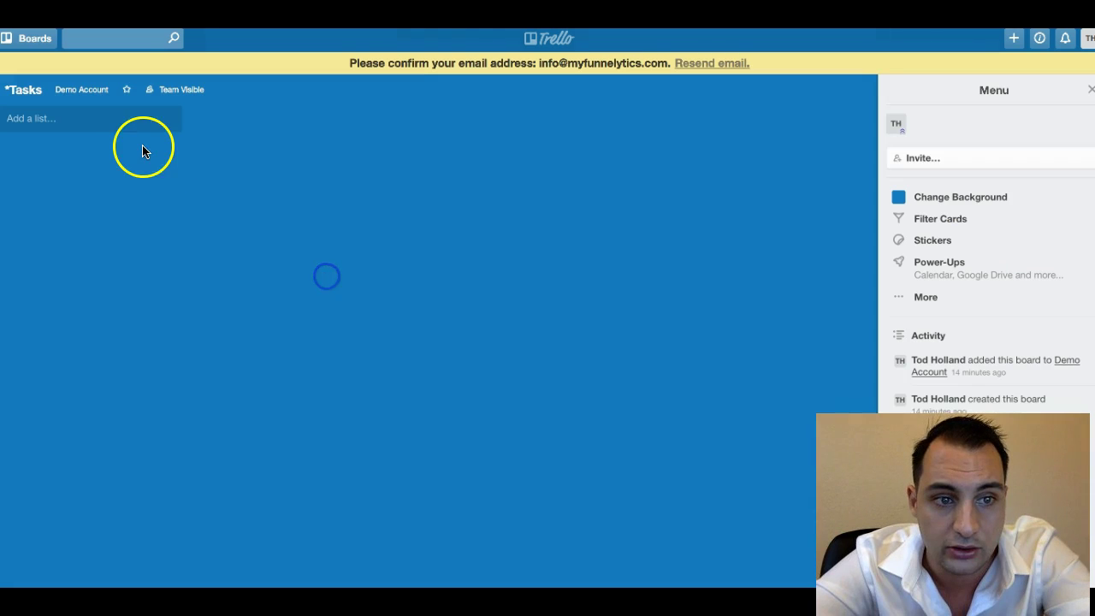
pyautogui.click(92, 121)
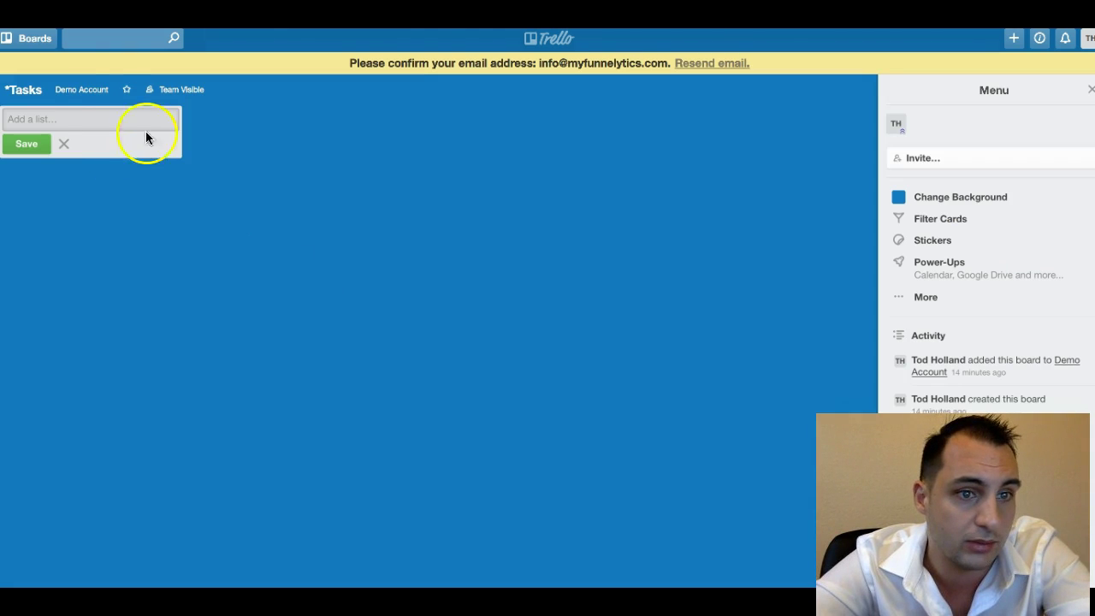
pyautogui.click(198, 171)
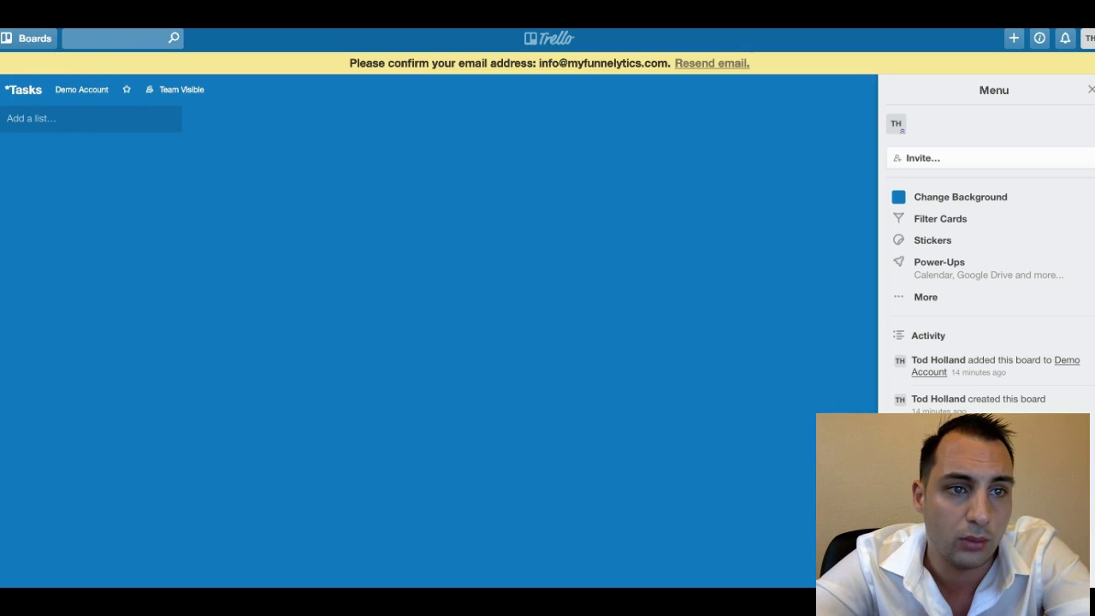
pyautogui.click(67, 91)
pyautogui.click(74, 168)
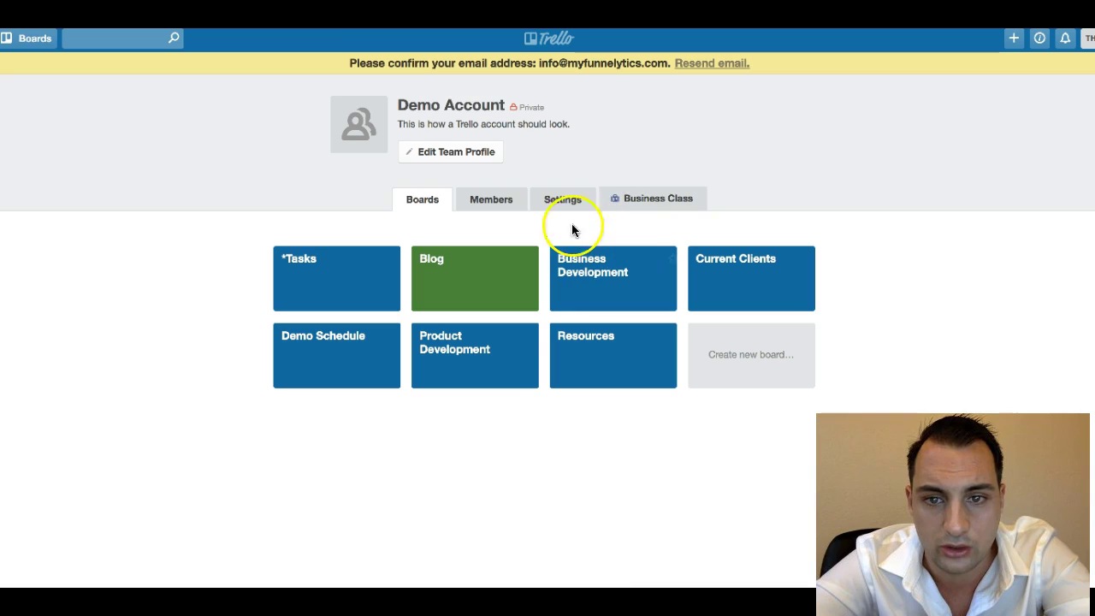
# Create a team board titled Administration.
pyautogui.click(754, 338)
pyautogui.write('Adm')
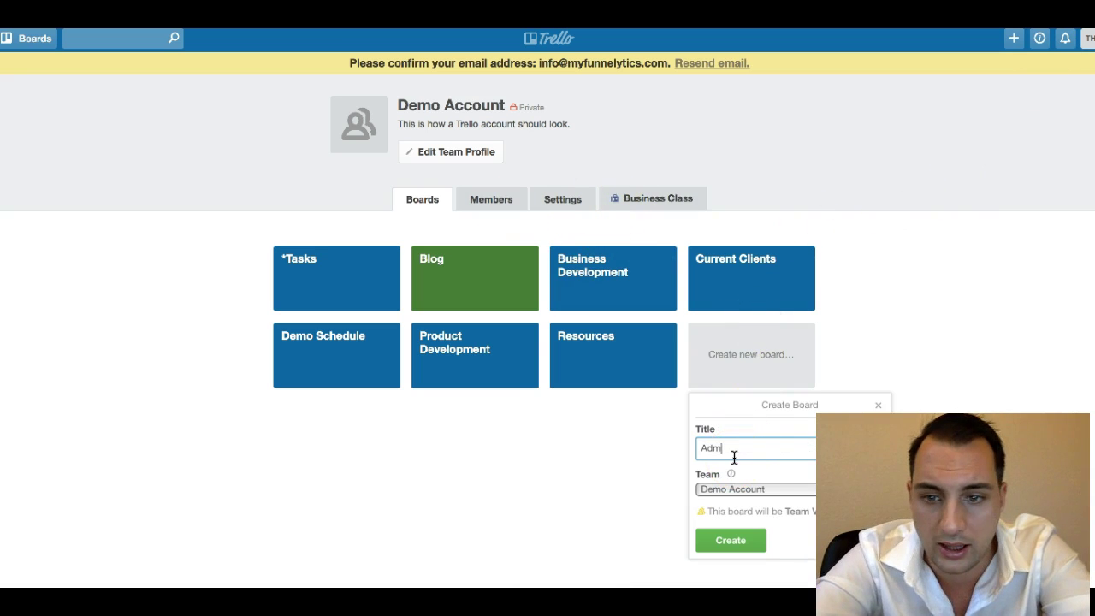
pyautogui.write('inistration')
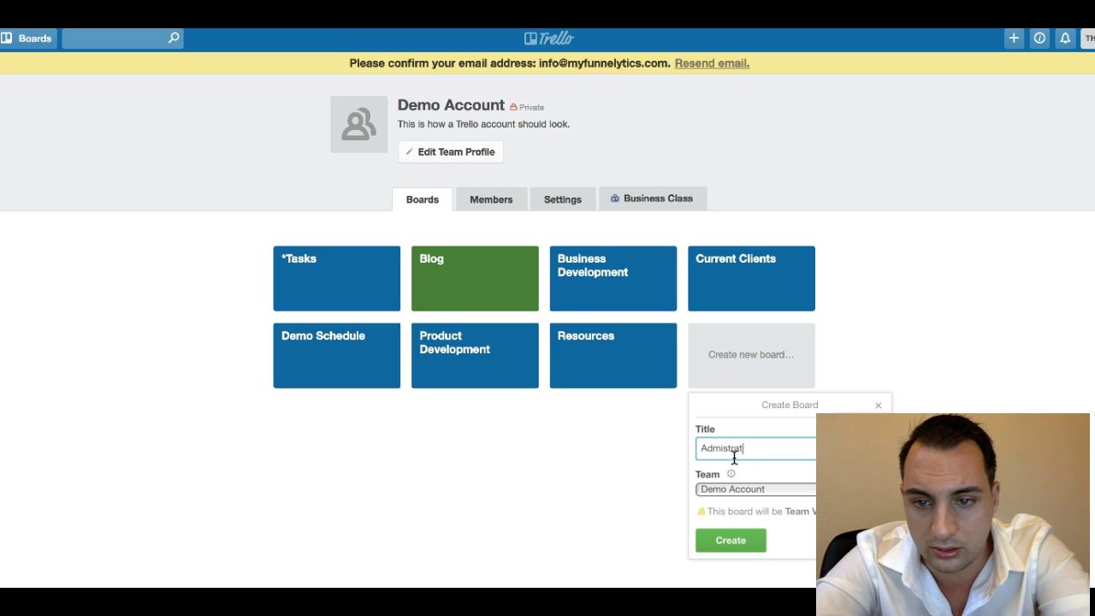
pyautogui.click(742, 537)
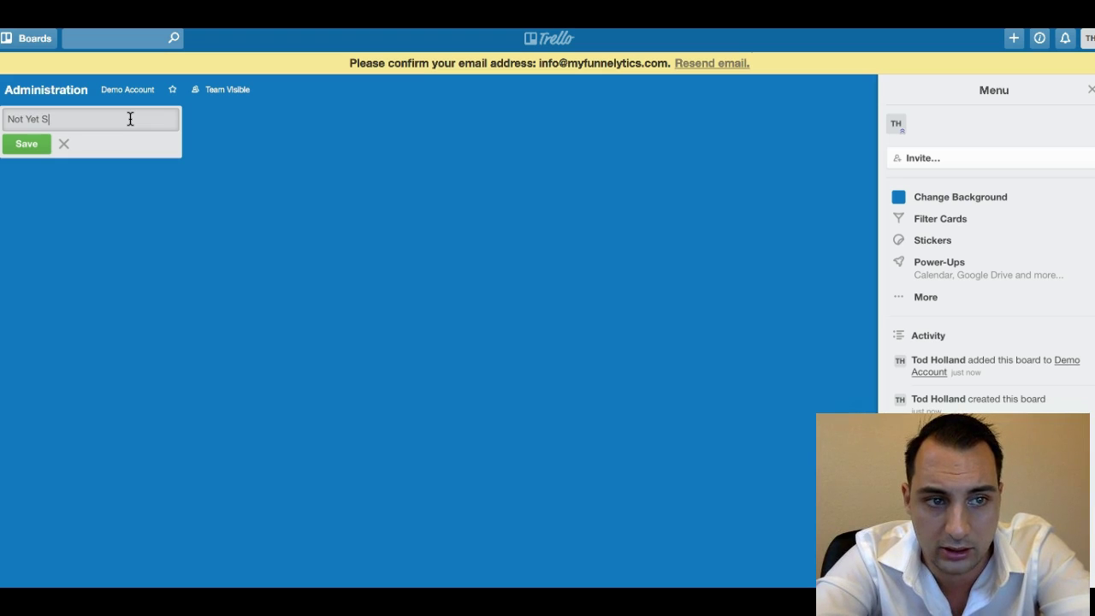
# Add lists Not Yet Started, Work In Progress, For Admin Review, Complete And Approved, On Hold.
pyautogui.write('d')
pyautogui.press('Return')
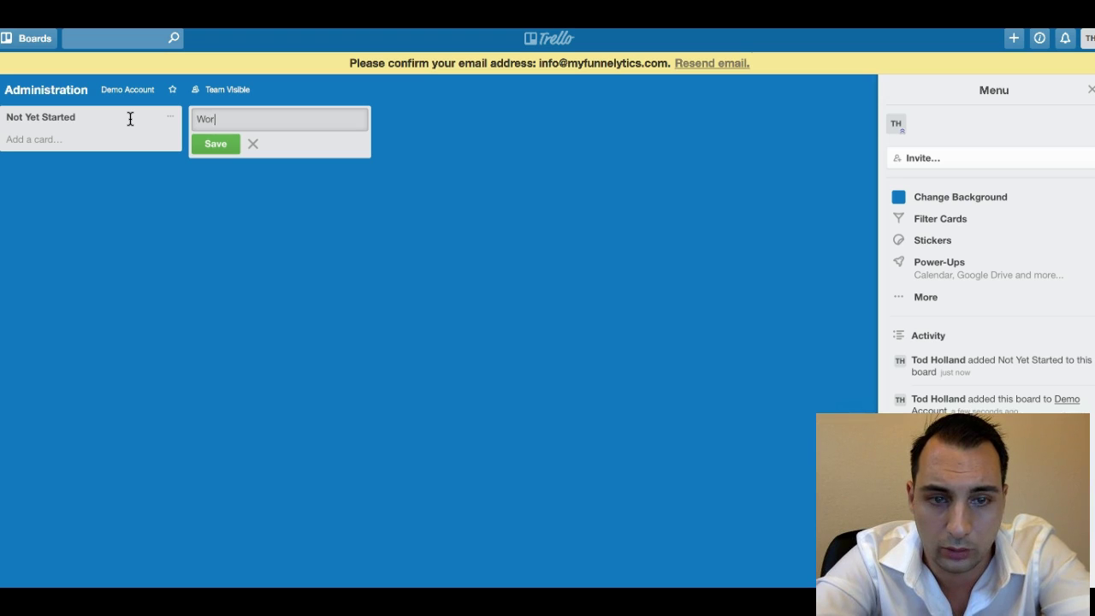
pyautogui.write('Work In Progress')
pyautogui.press('Return')
pyautogui.write('For Admin Review')
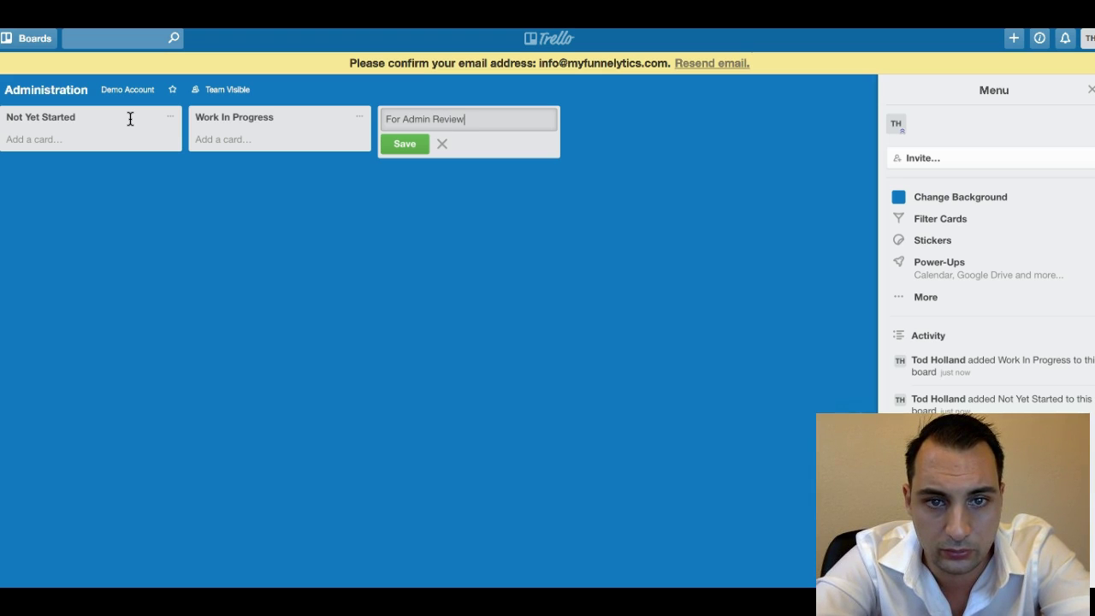
pyautogui.press('Return')
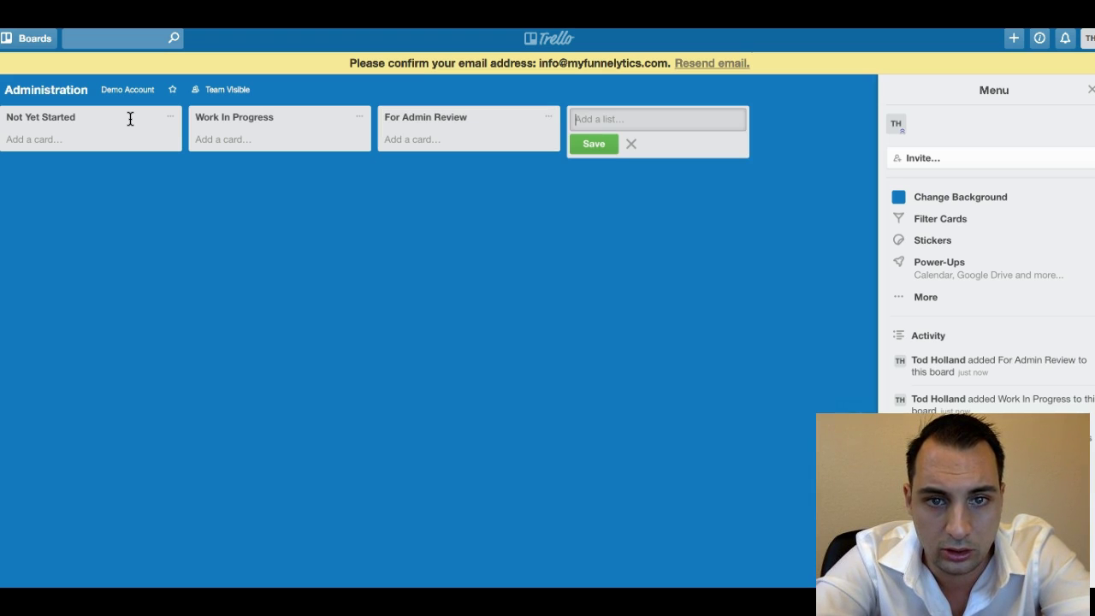
pyautogui.write('plet')
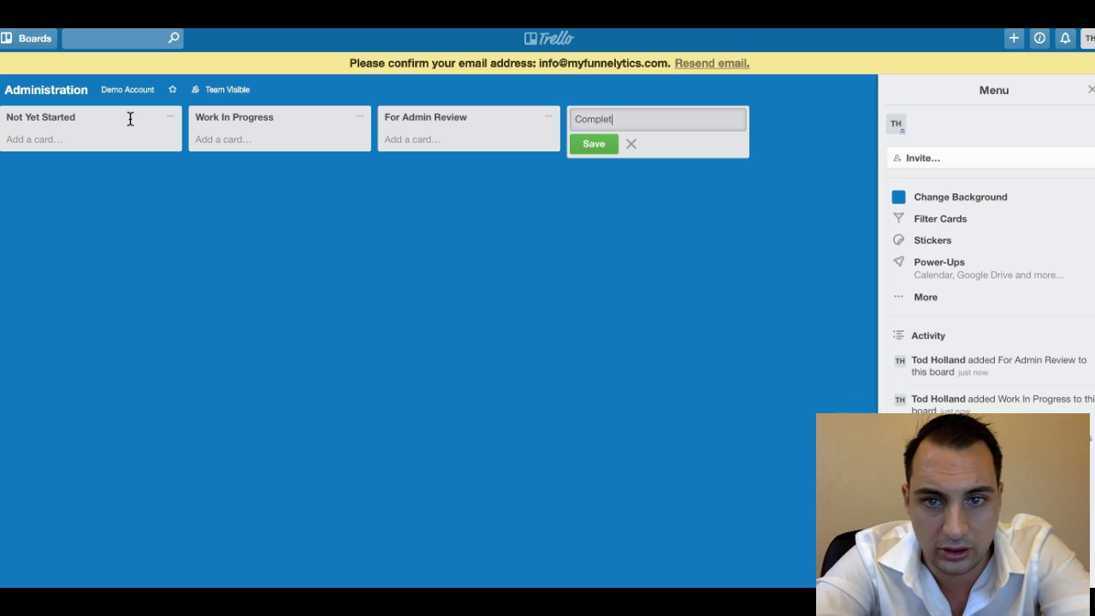
pyautogui.write('e And Approved')
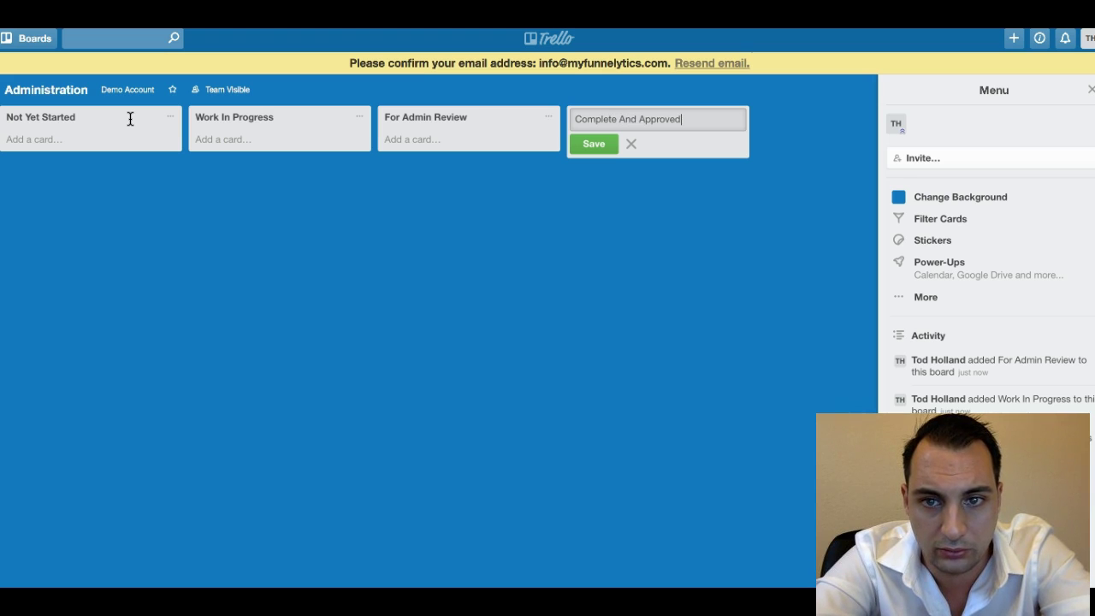
pyautogui.press('Return')
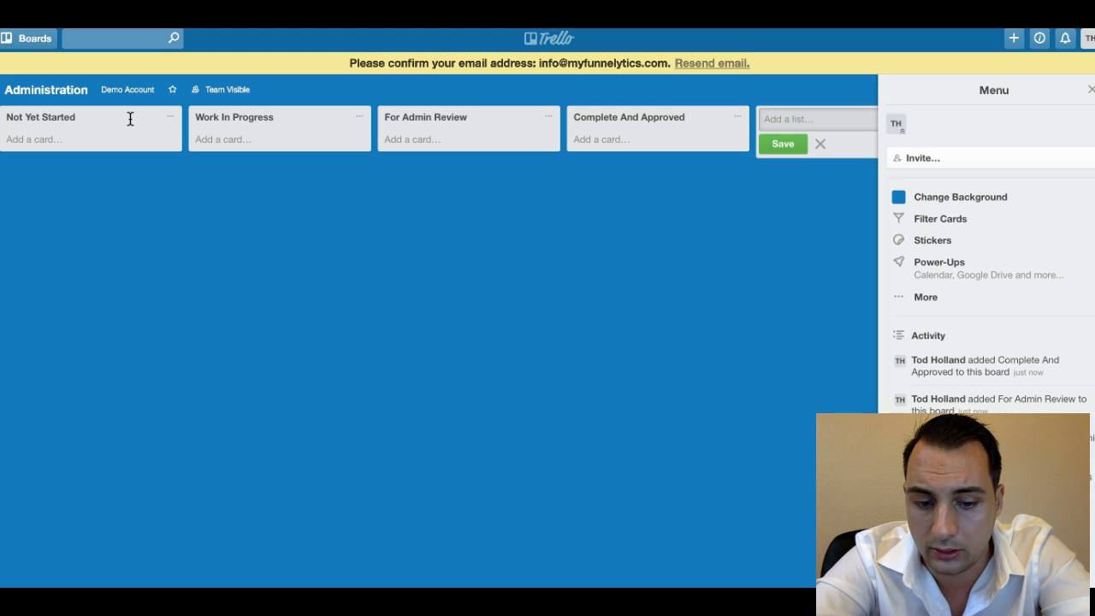
pyautogui.write('On H')
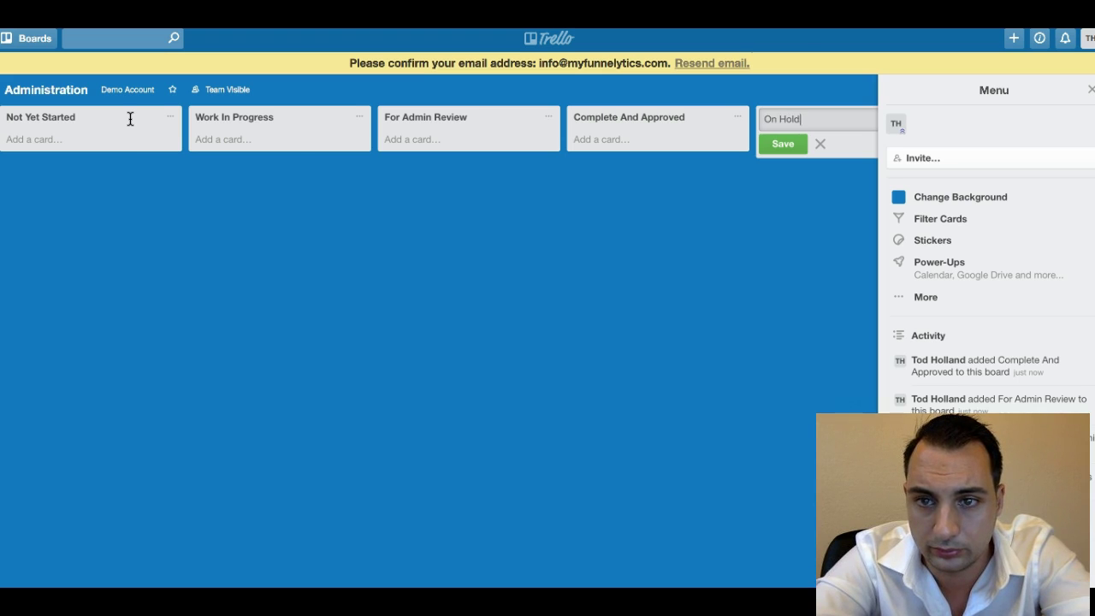
pyautogui.write('old')
pyautogui.press('Return')
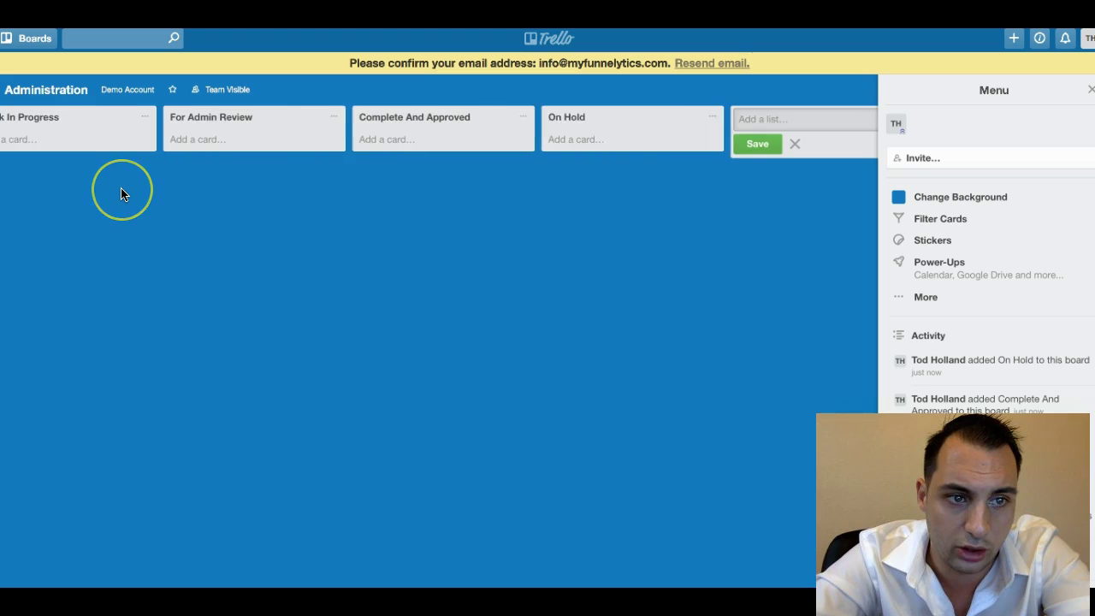
pyautogui.click(121, 194)
# Open the *Tasks board from the Demo Account team page.
pyautogui.click(106, 93)
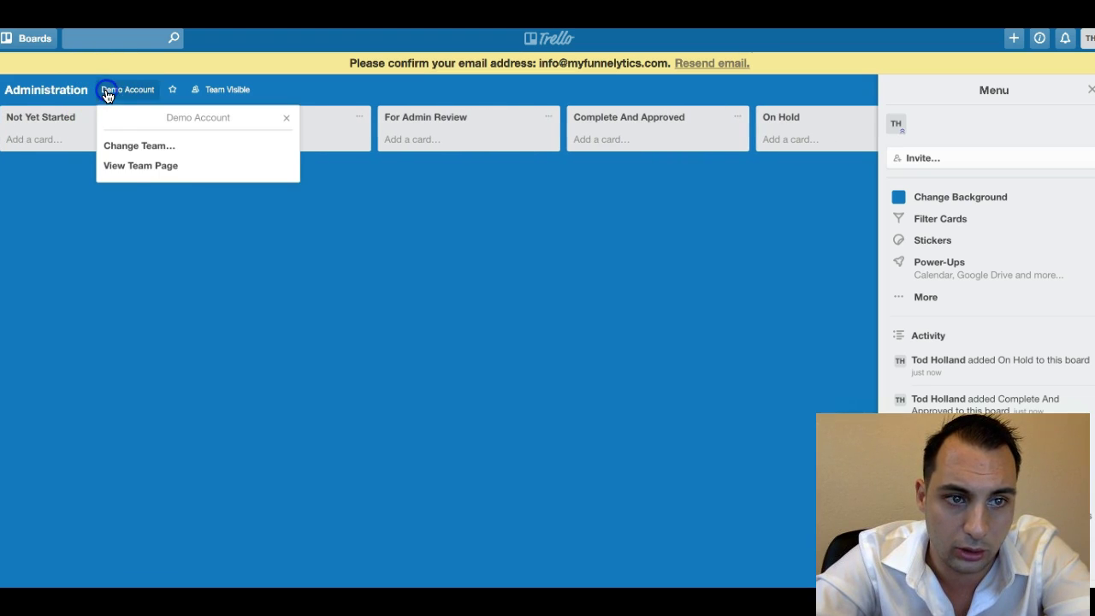
pyautogui.click(159, 166)
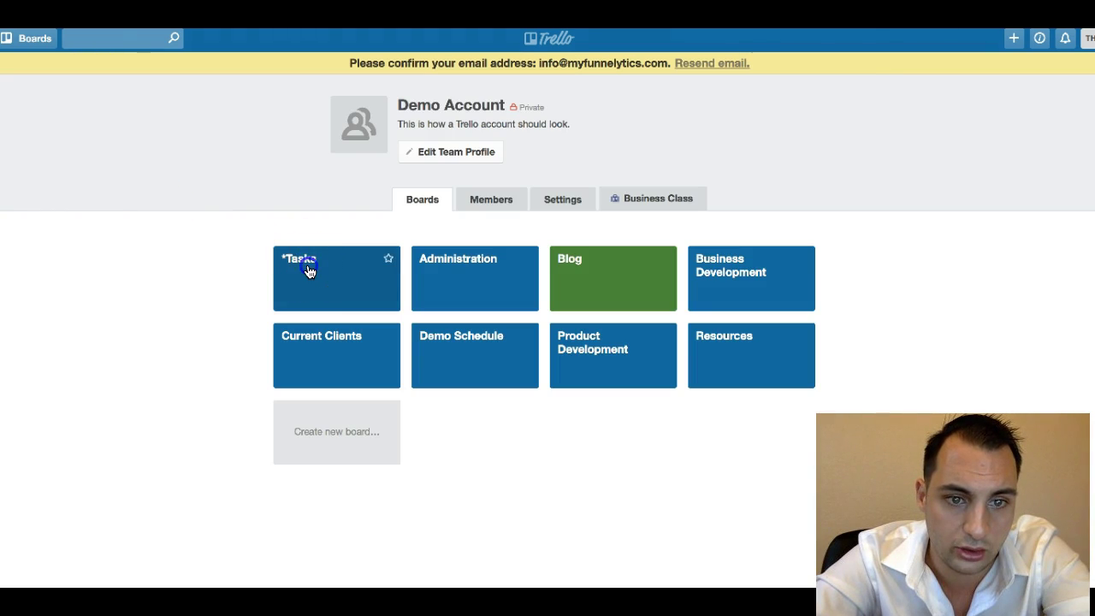
pyautogui.click(310, 270)
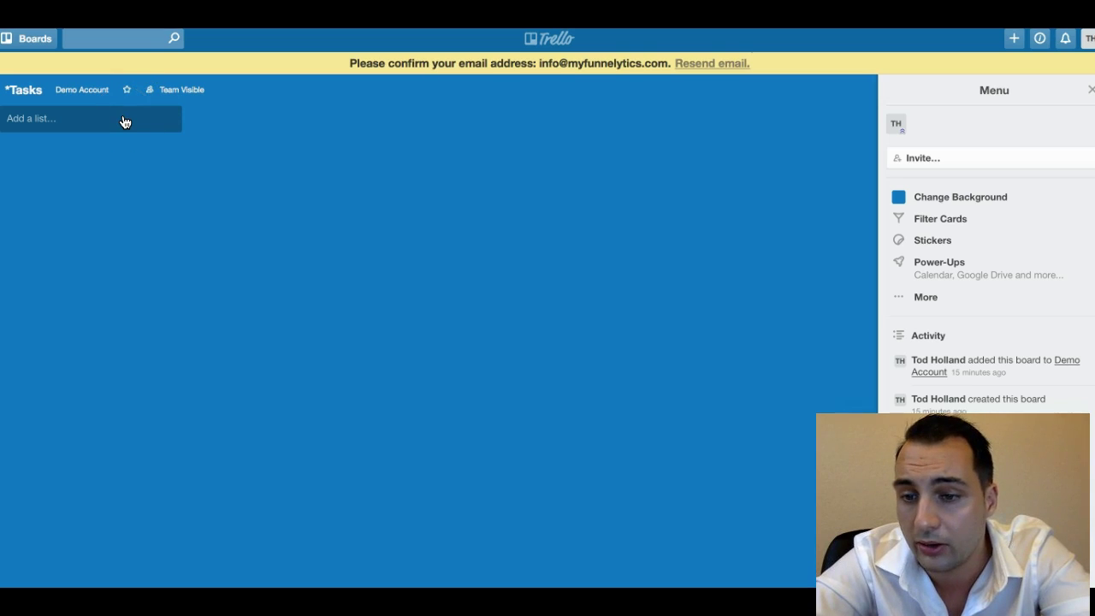
# Add lists Administation, Blog and Business Development to *Tasks.
pyautogui.click(147, 124)
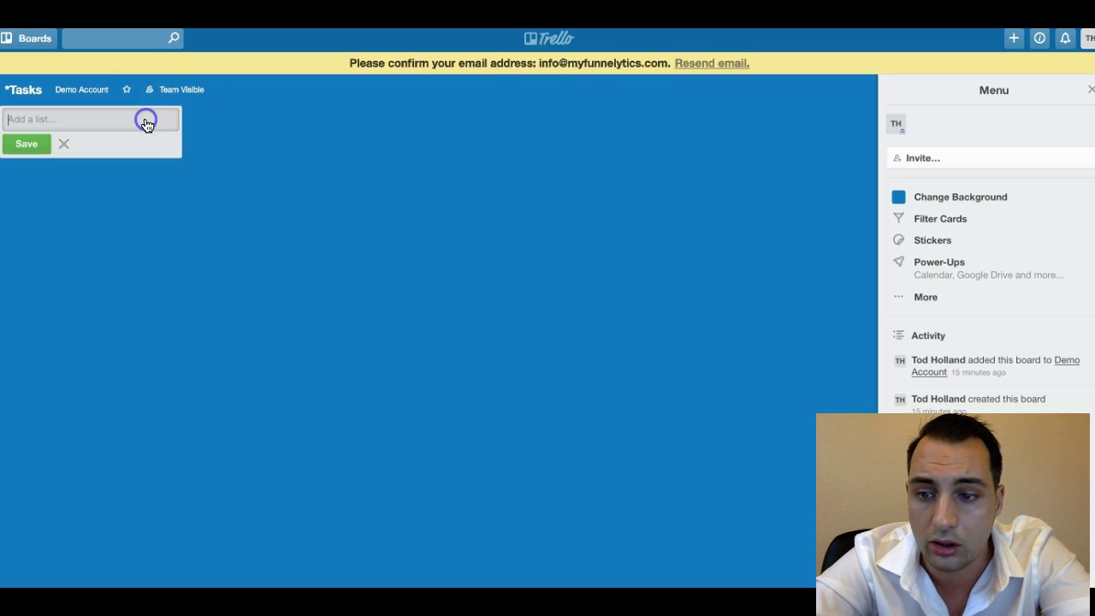
pyautogui.write('A')
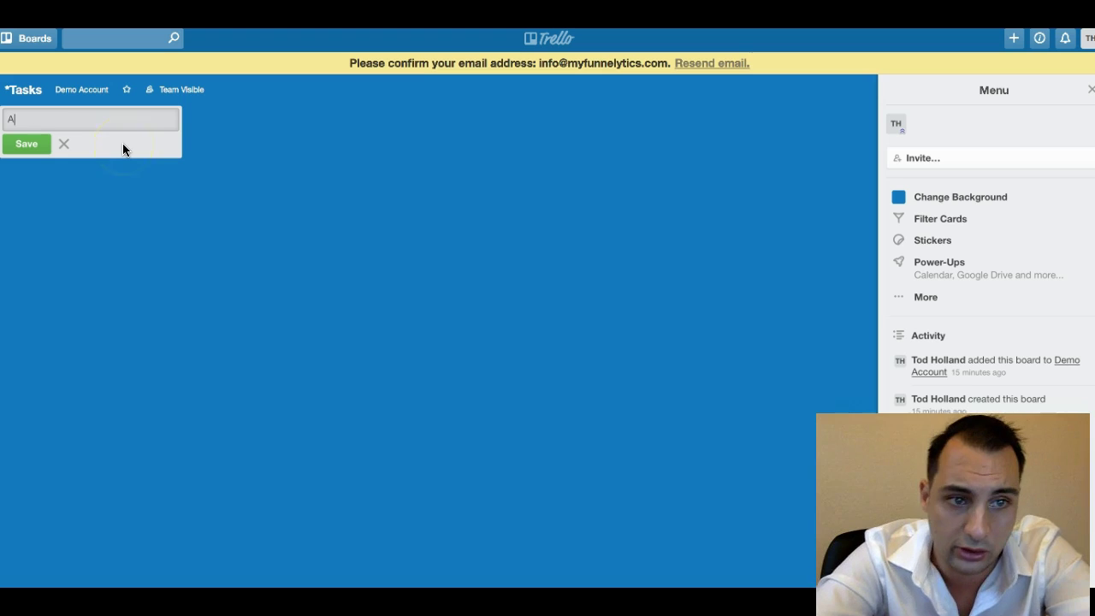
pyautogui.write('dministatio')
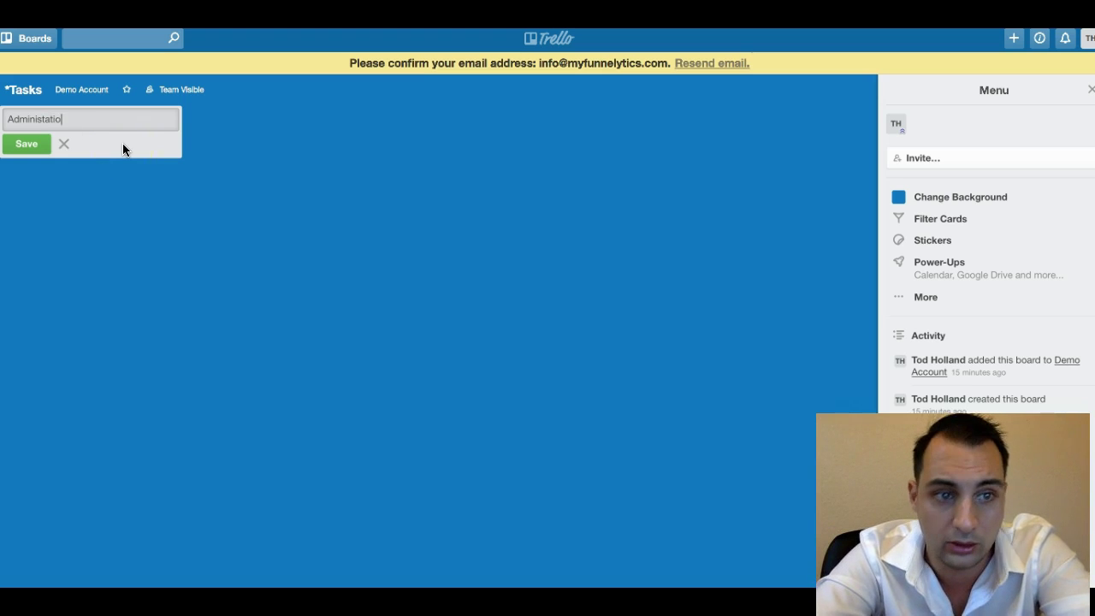
pyautogui.write('n')
pyautogui.click(27, 145)
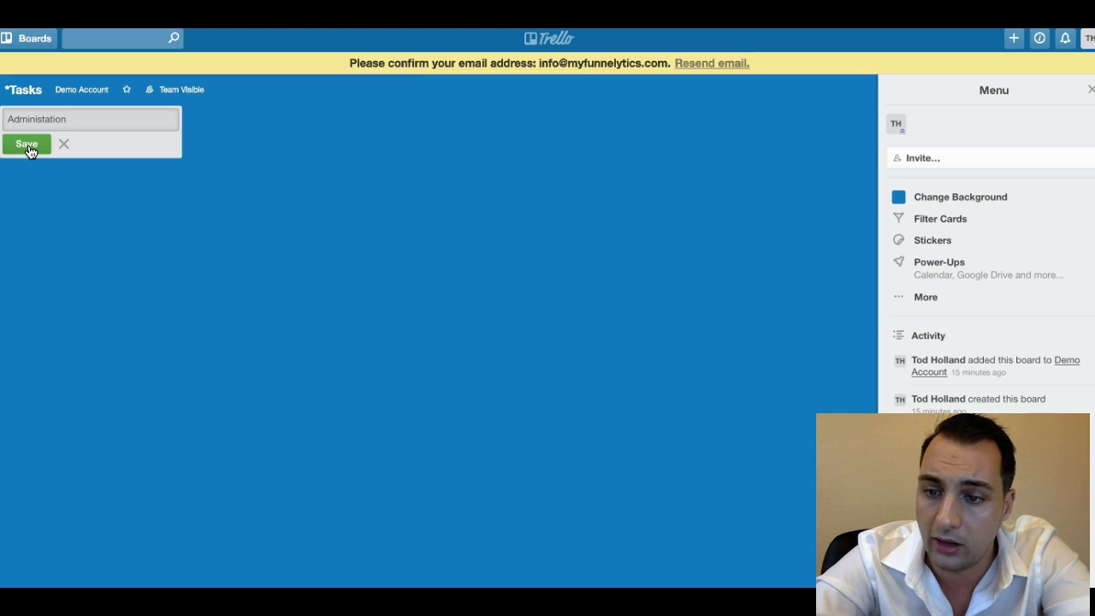
pyautogui.click(28, 149)
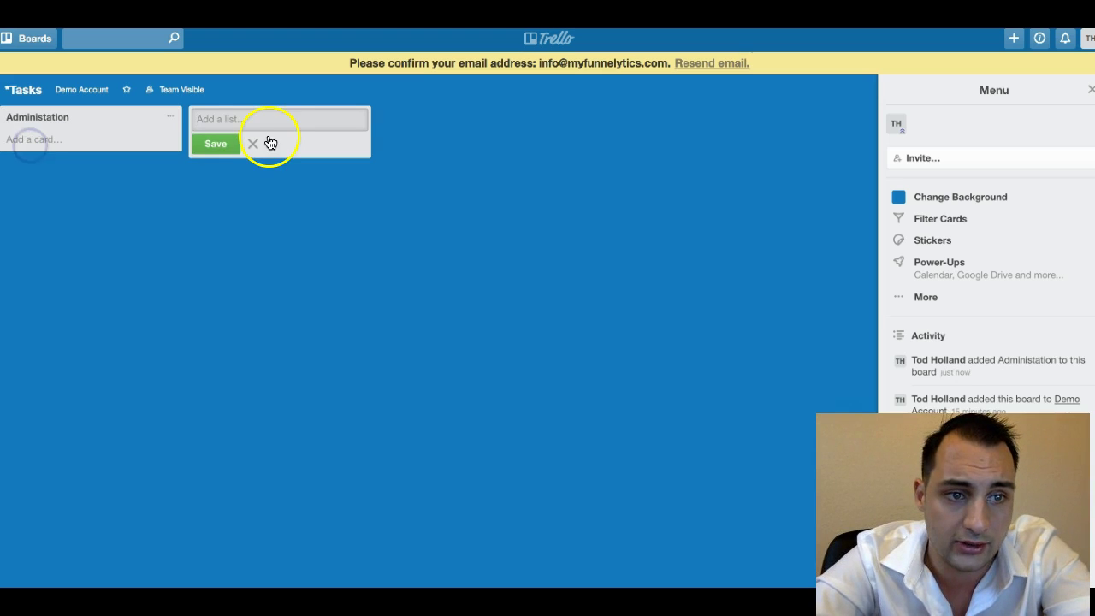
pyautogui.write('Blog')
pyautogui.click(229, 143)
pyautogui.write('Busines')
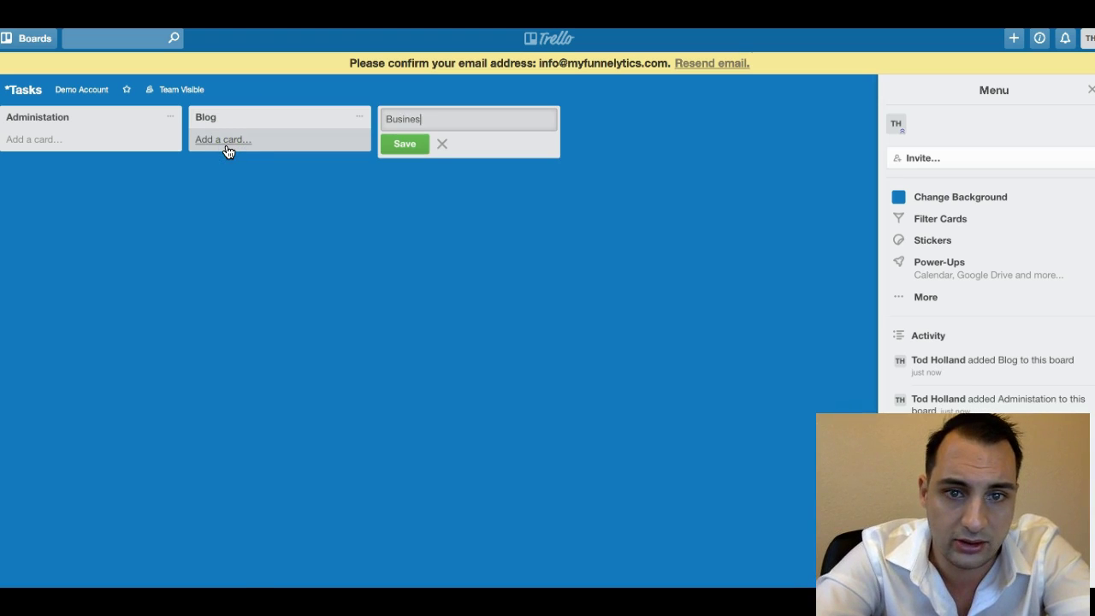
pyautogui.write('s Development')
pyautogui.click(400, 145)
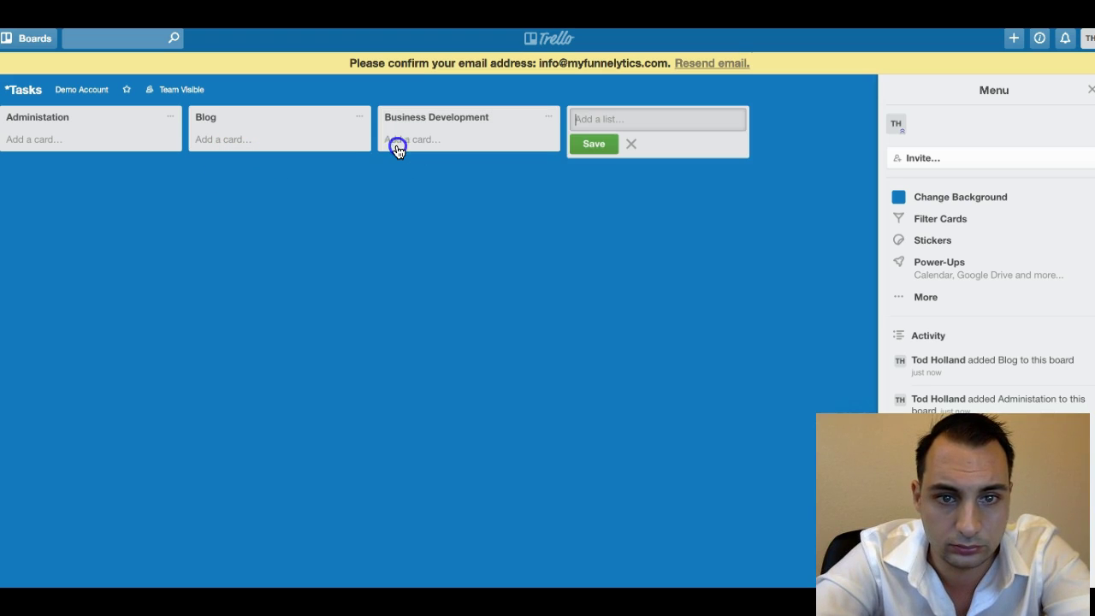
# Add lists Current Clients, Demo Schedule, Product Development and Resources.
pyautogui.write('Current Clients')
pyautogui.click(596, 144)
pyautogui.click(649, 169)
pyautogui.write('Demo Schedule')
pyautogui.press('Return')
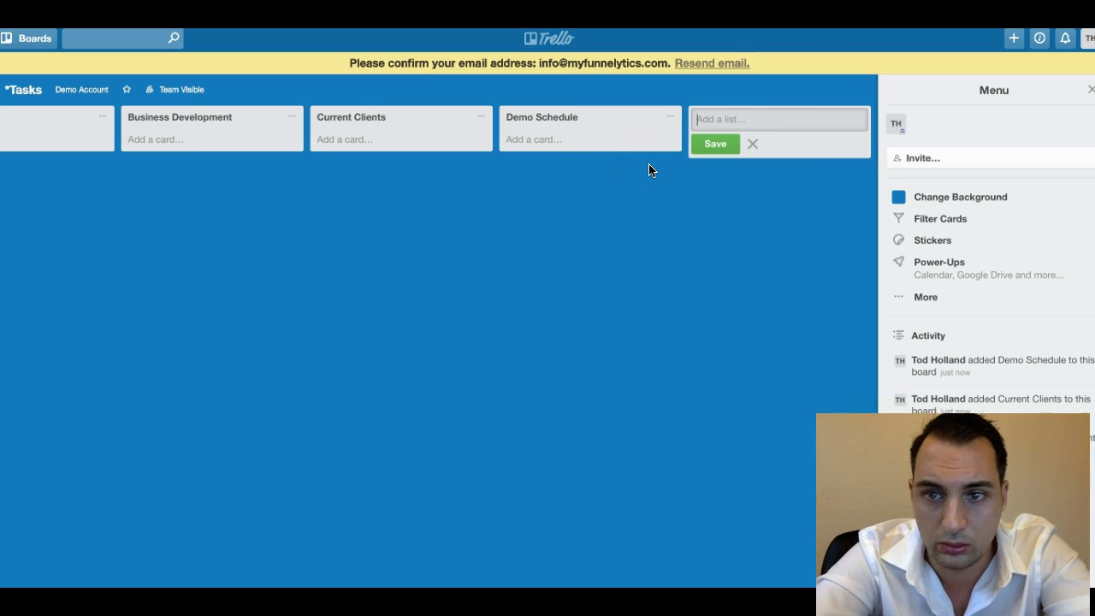
pyautogui.write('Product Development')
pyautogui.press('Return')
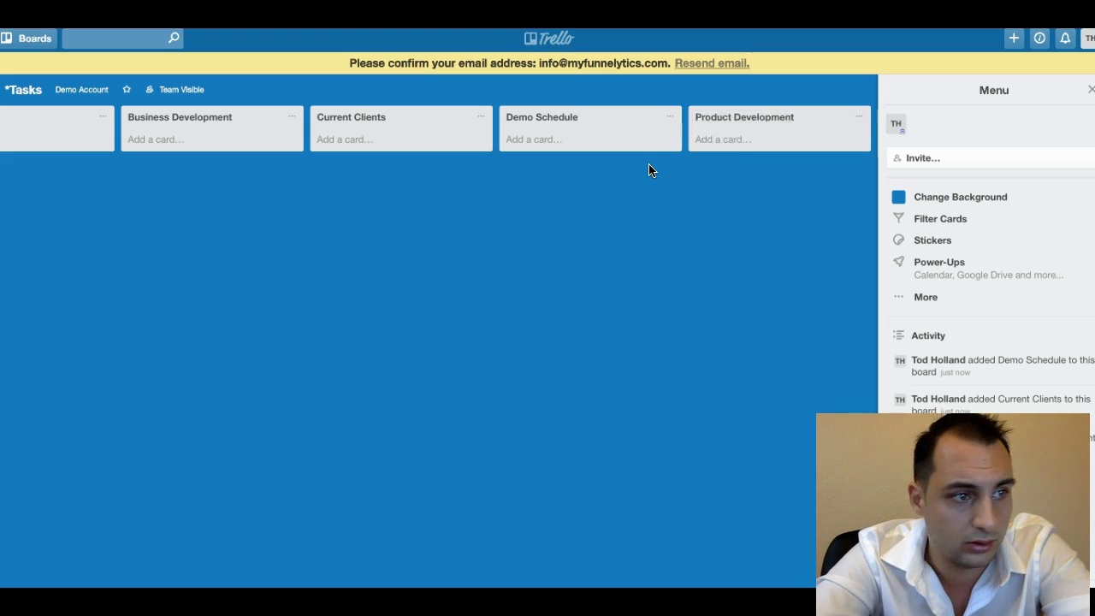
pyautogui.write('Resources')
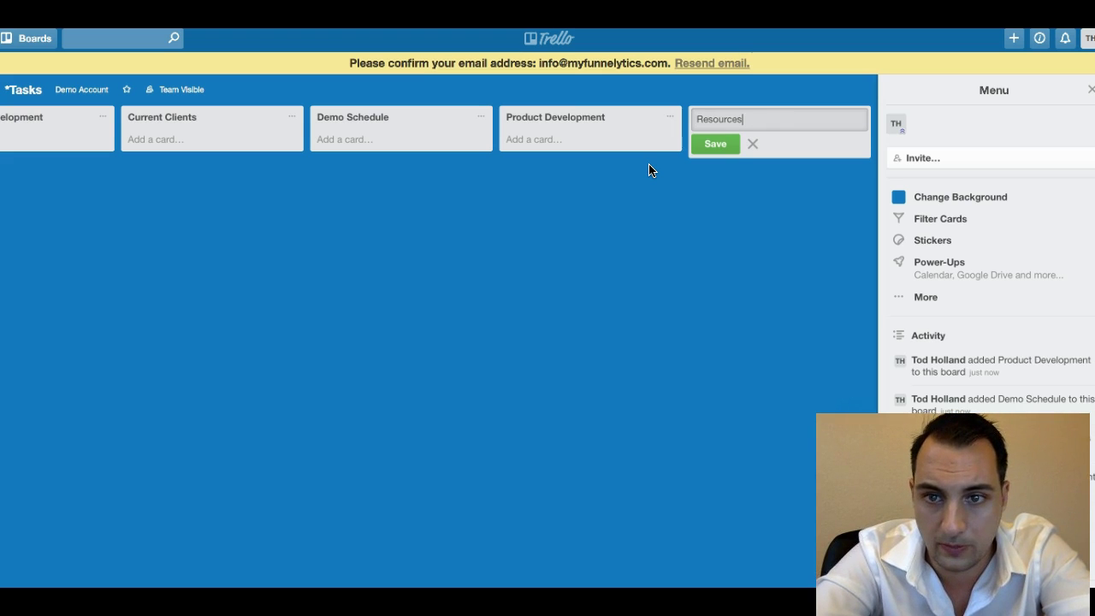
pyautogui.press('Return')
pyautogui.hscroll(-10, 608, 172)
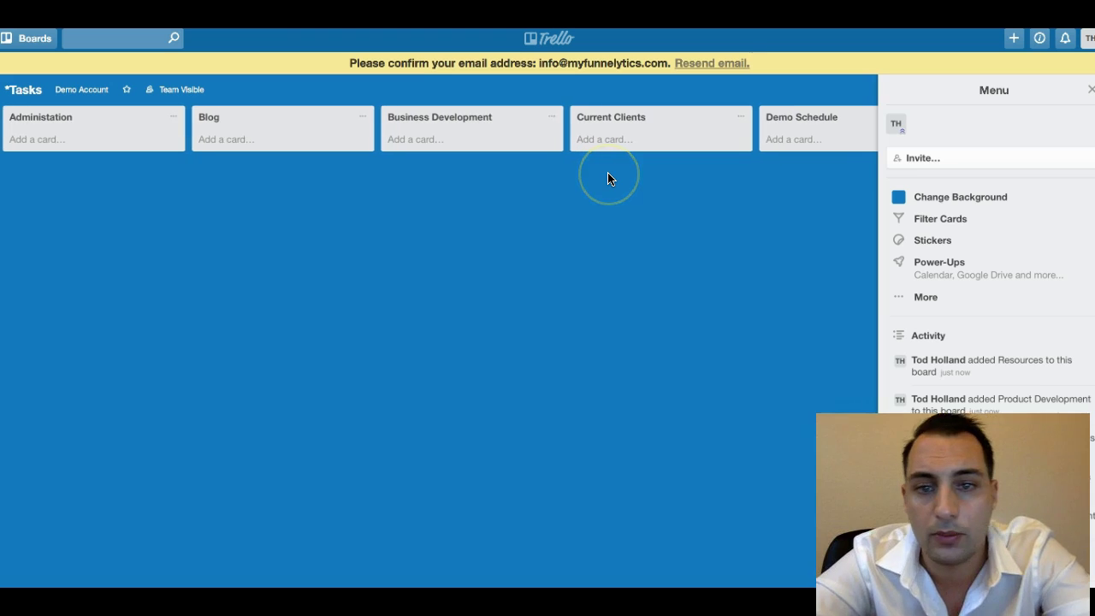
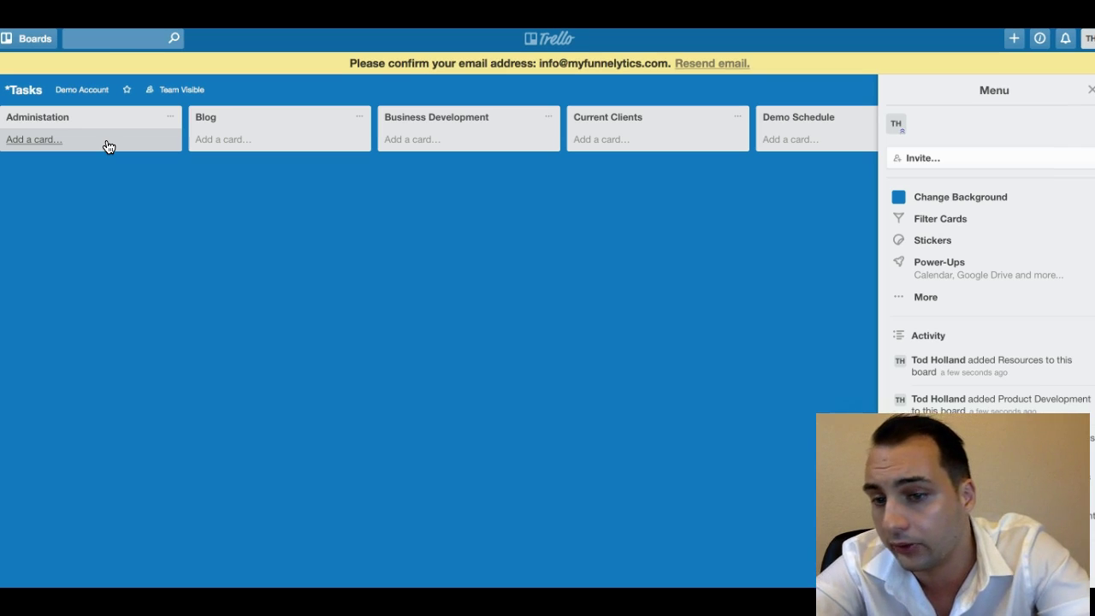
# Add a 'Create Better Recruitment Ad' card to the Administration list.
pyautogui.click(107, 142)
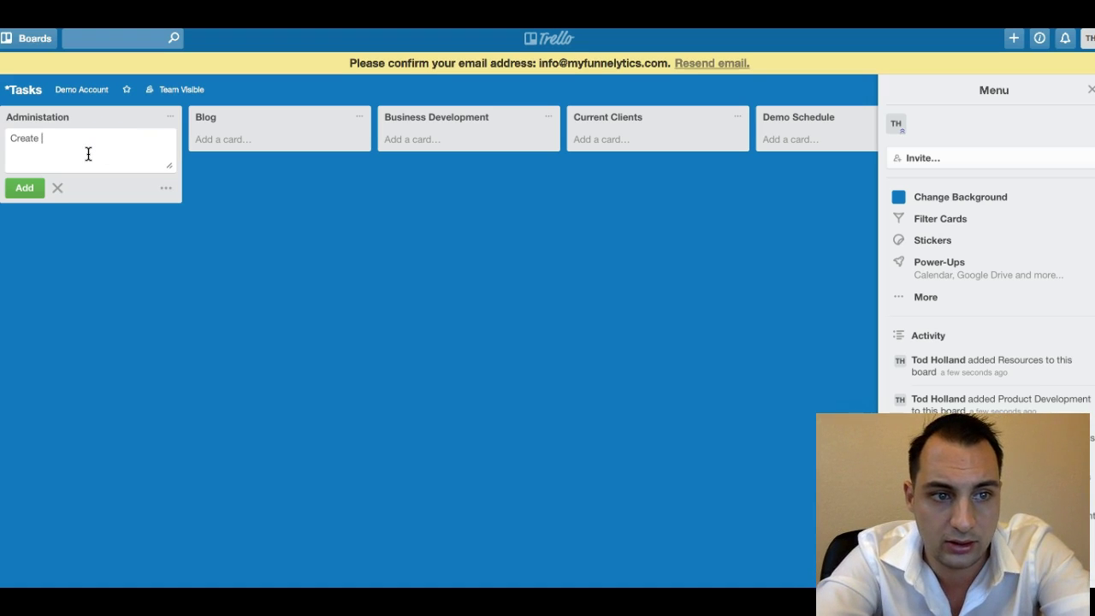
pyautogui.write('Create Better Recruitment Ad')
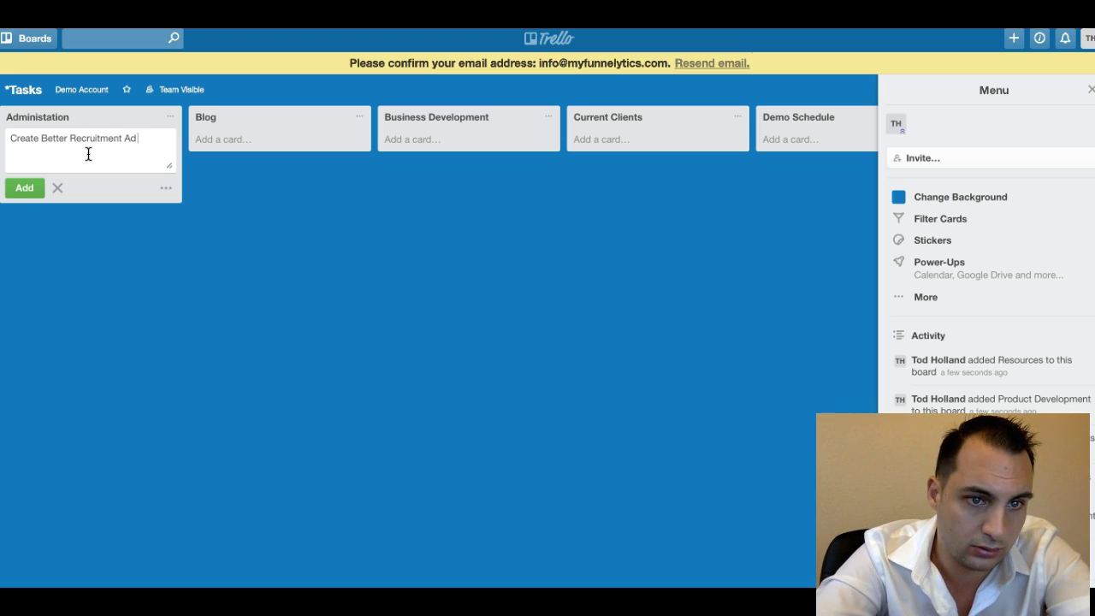
pyautogui.press('Return')
# Give the card a saved description asking for an ad with better details and descriptions.
pyautogui.click(89, 138)
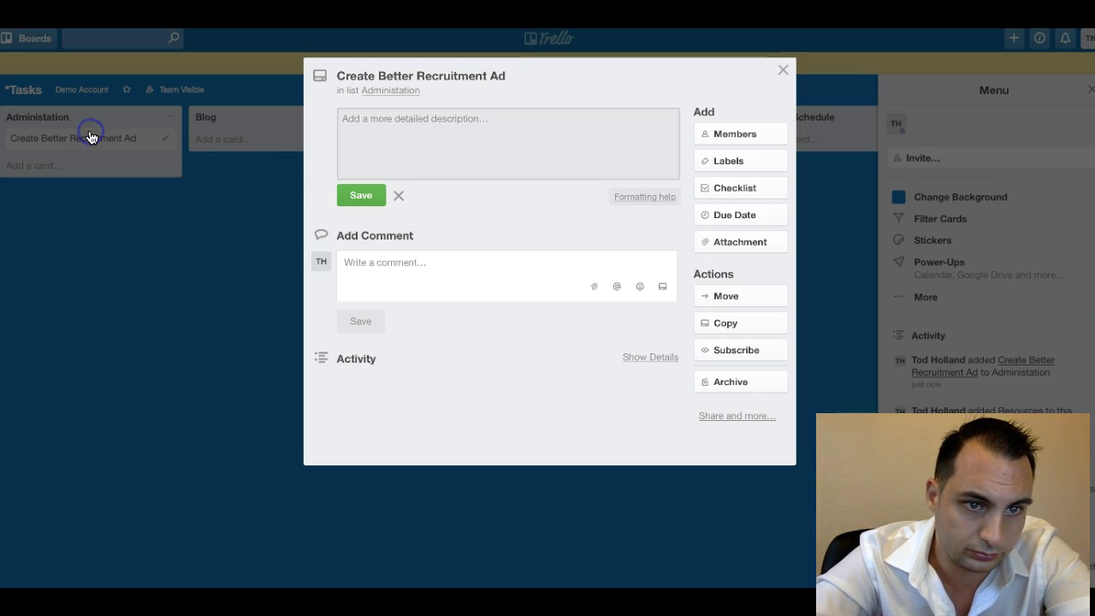
pyautogui.click(393, 121)
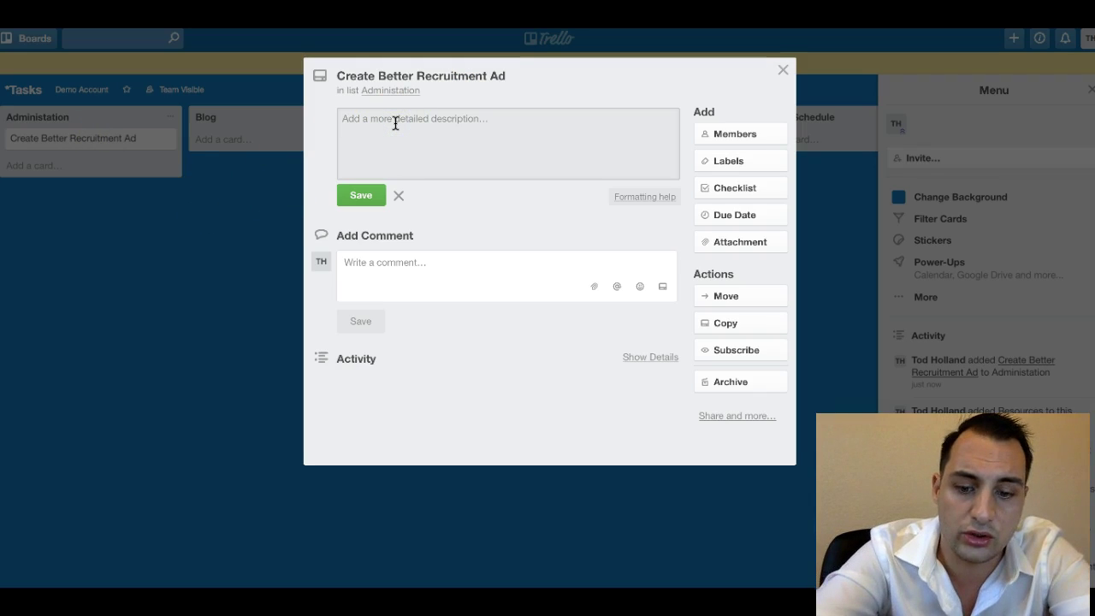
pyautogui.write("The current ad doesn't")
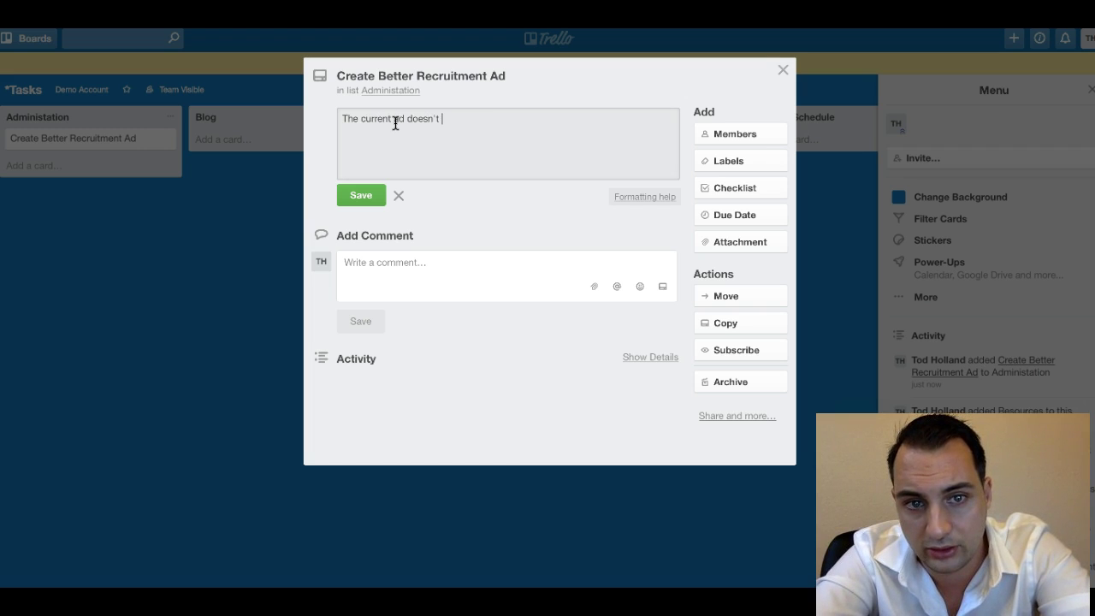
pyautogui.write('nate well with our prospects, can we create an ad th')
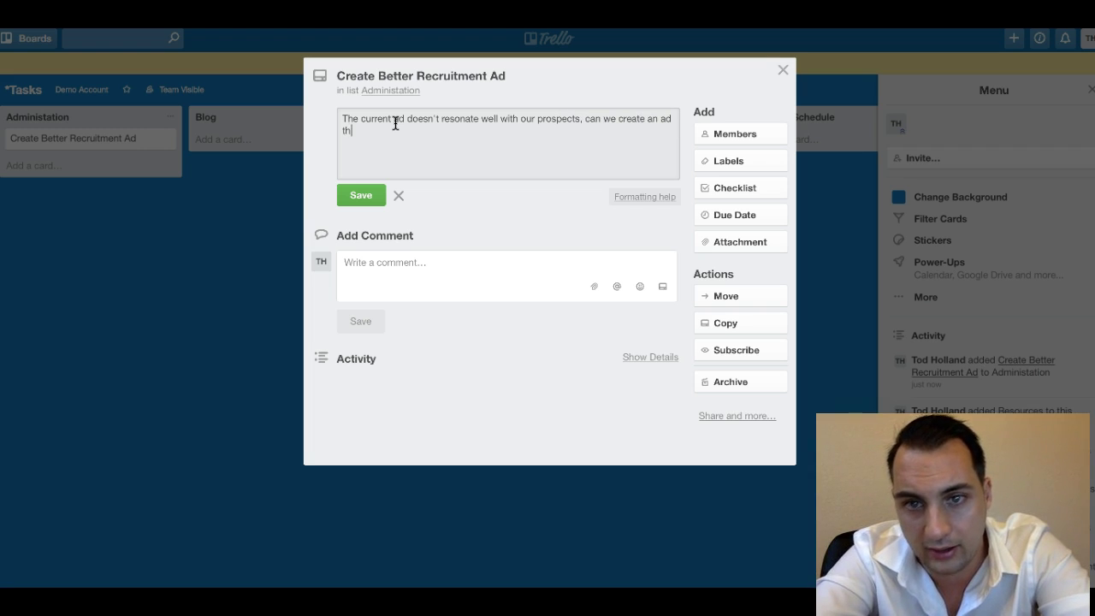
pyautogui.write('as bette')
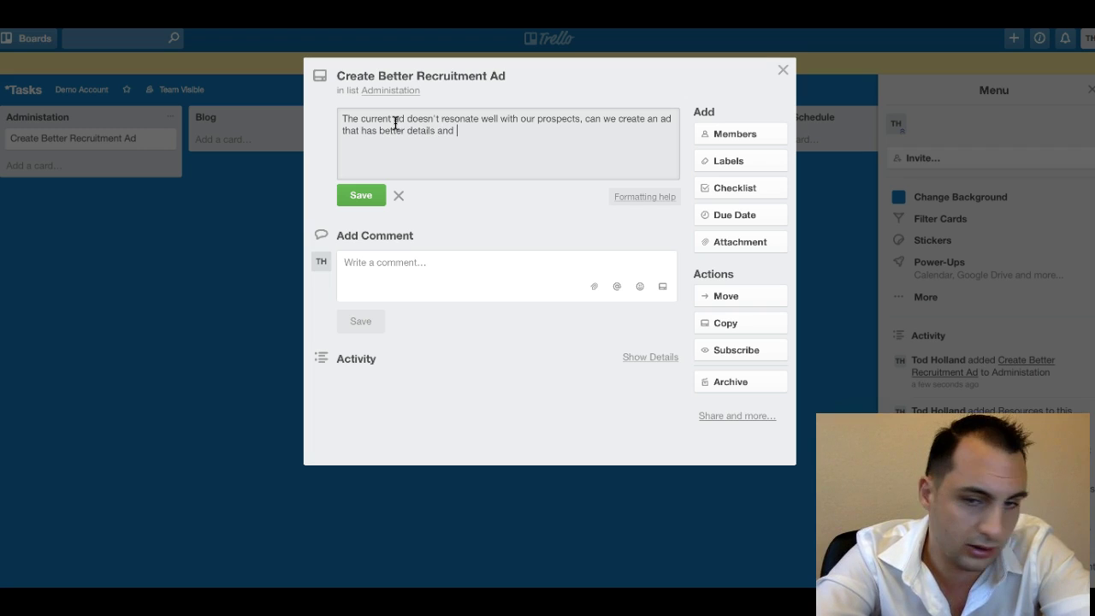
pyautogui.write('r details and')
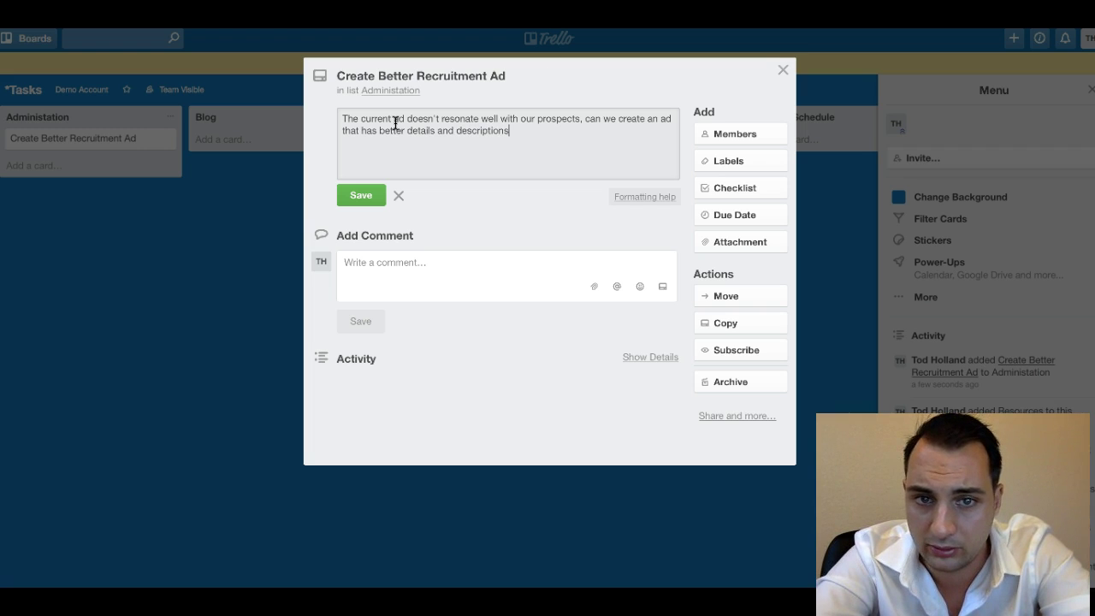
pyautogui.click(505, 208)
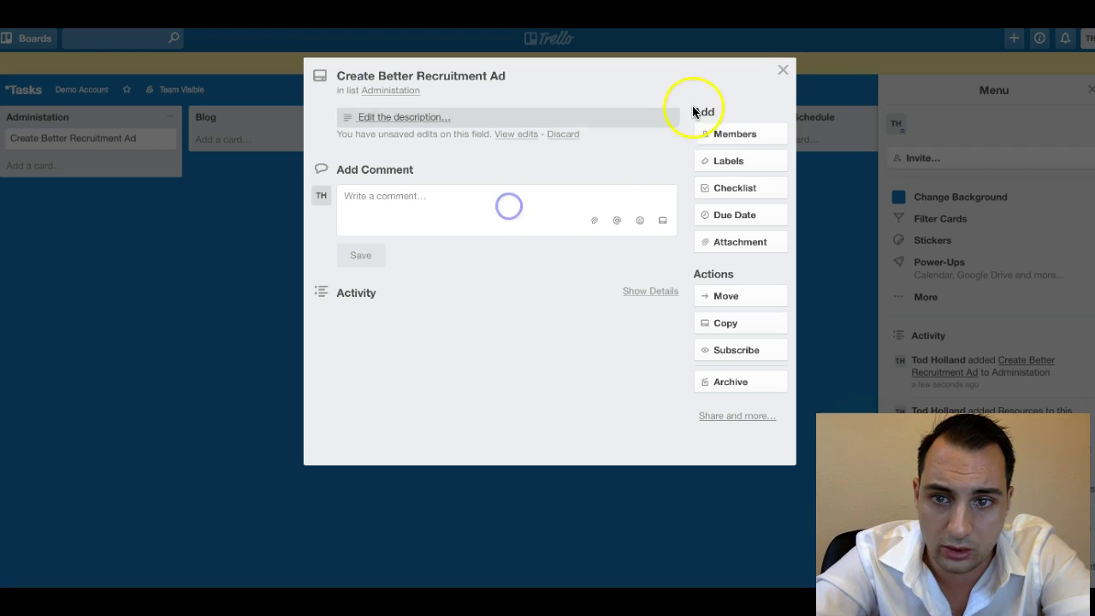
pyautogui.click(461, 114)
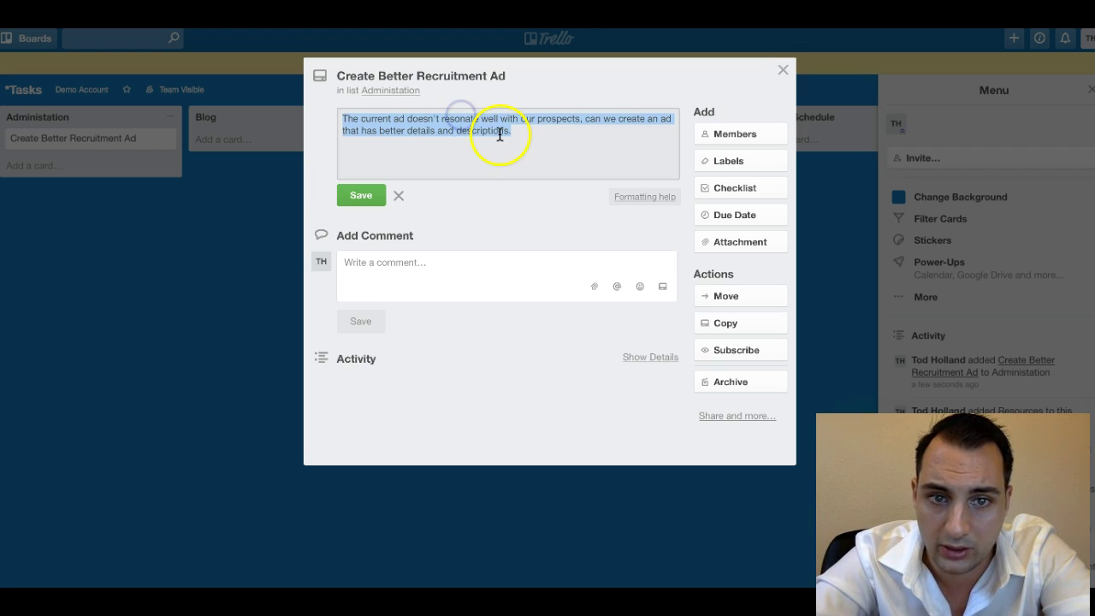
pyautogui.click(366, 196)
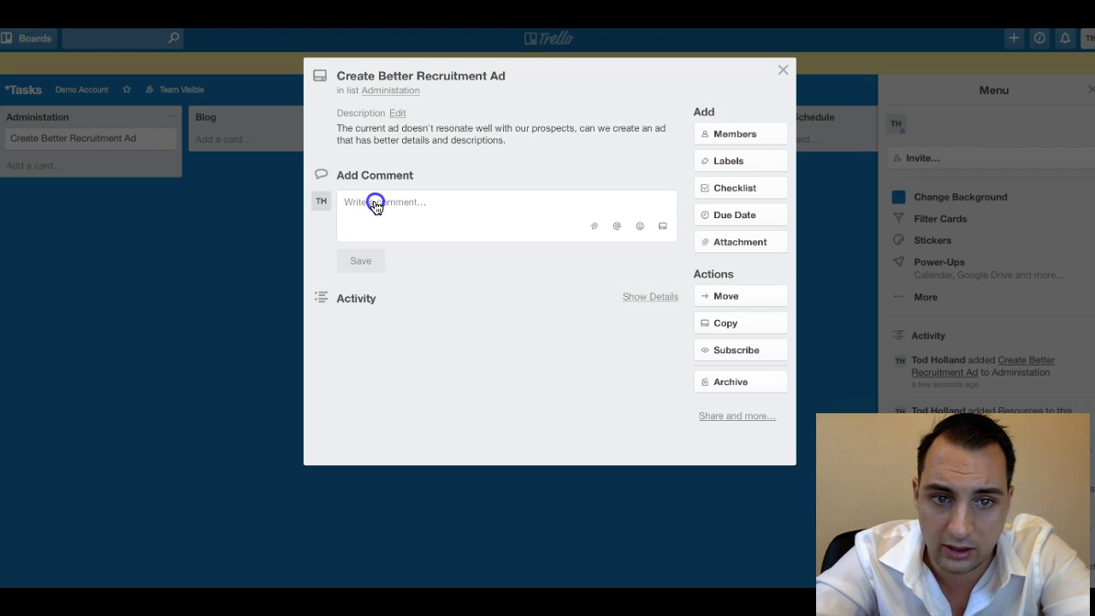
pyautogui.click(733, 137)
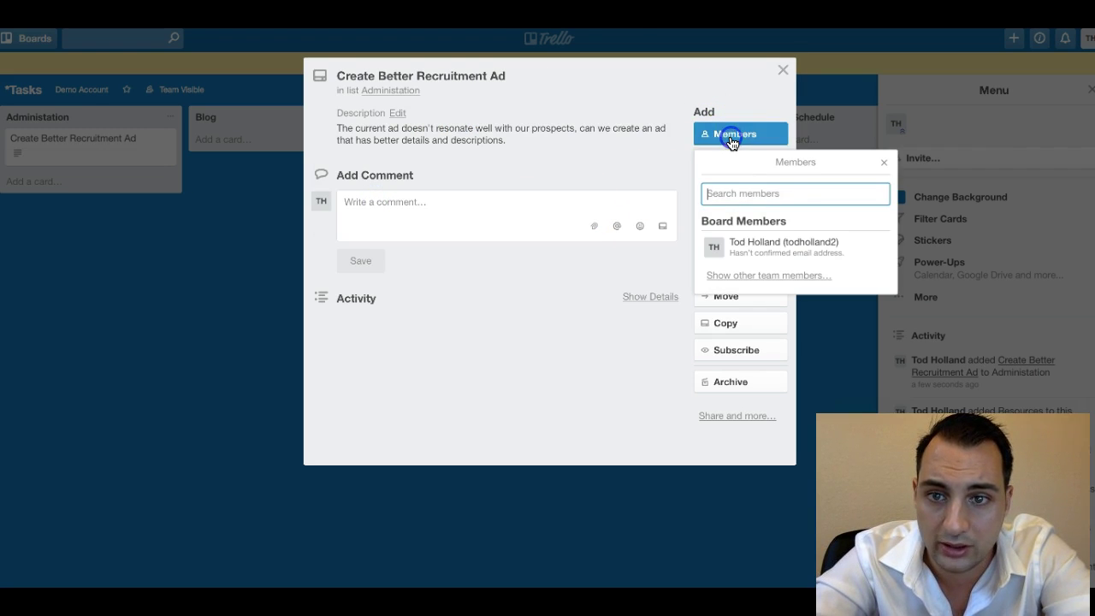
pyautogui.click(777, 255)
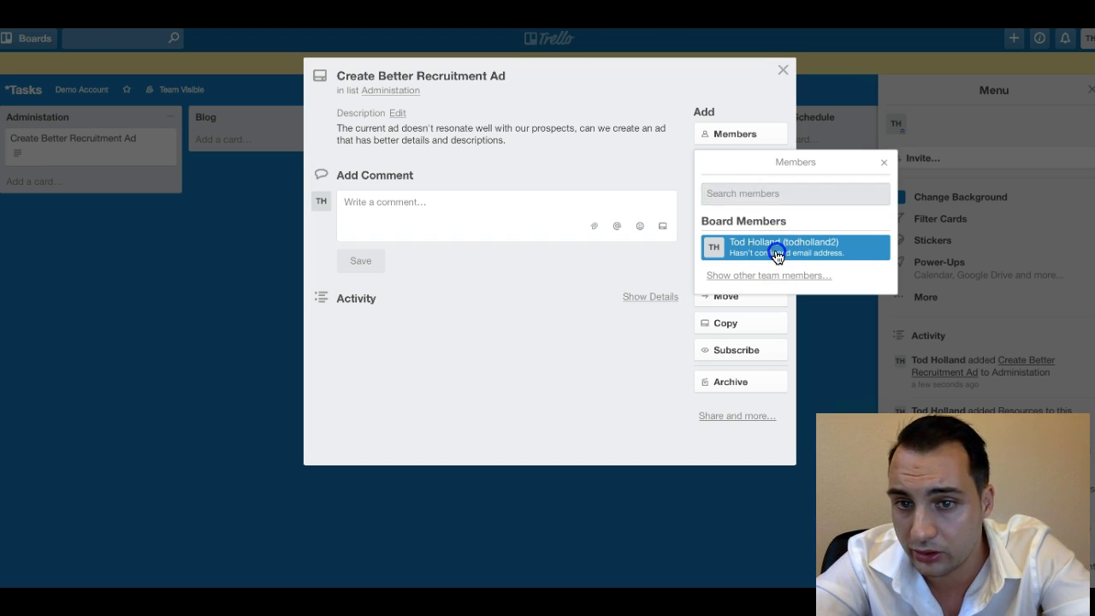
pyautogui.click(883, 163)
pyautogui.click(544, 272)
pyautogui.write('@')
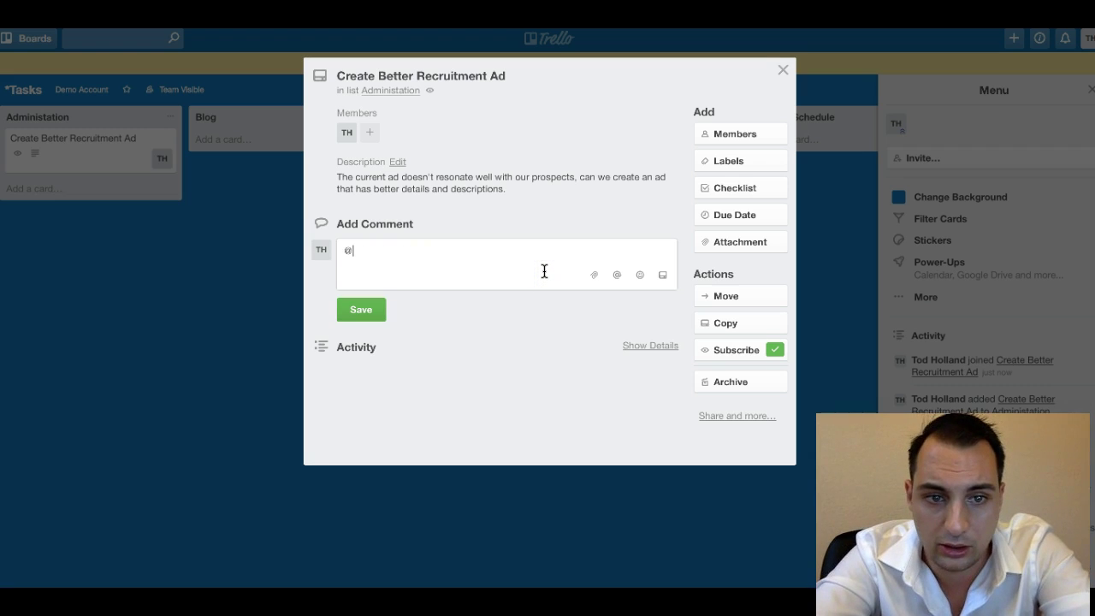
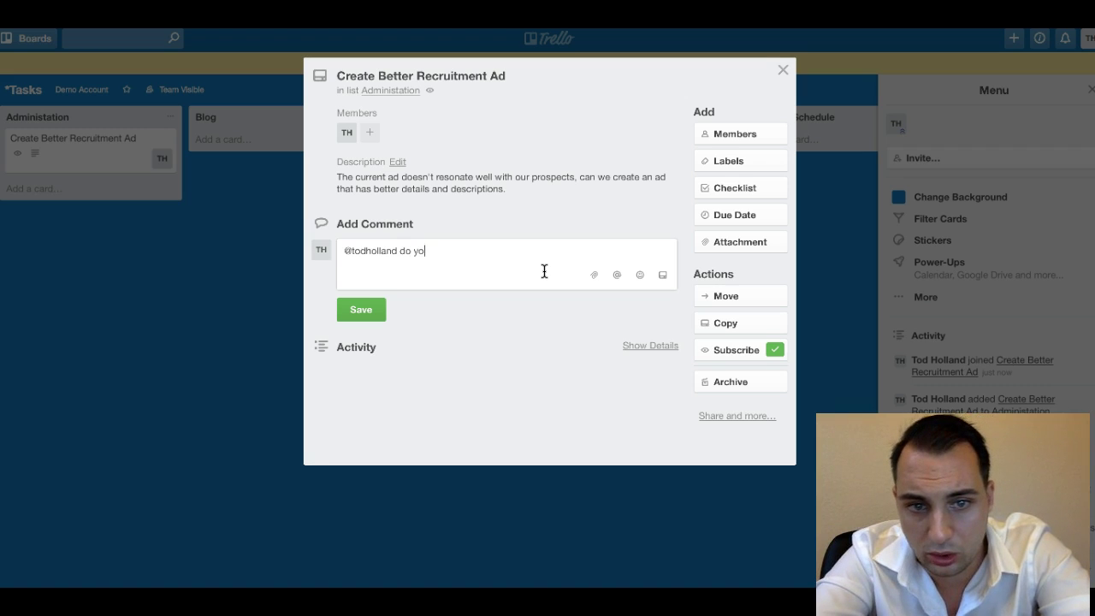
pyautogui.write('u think we can do something about this?')
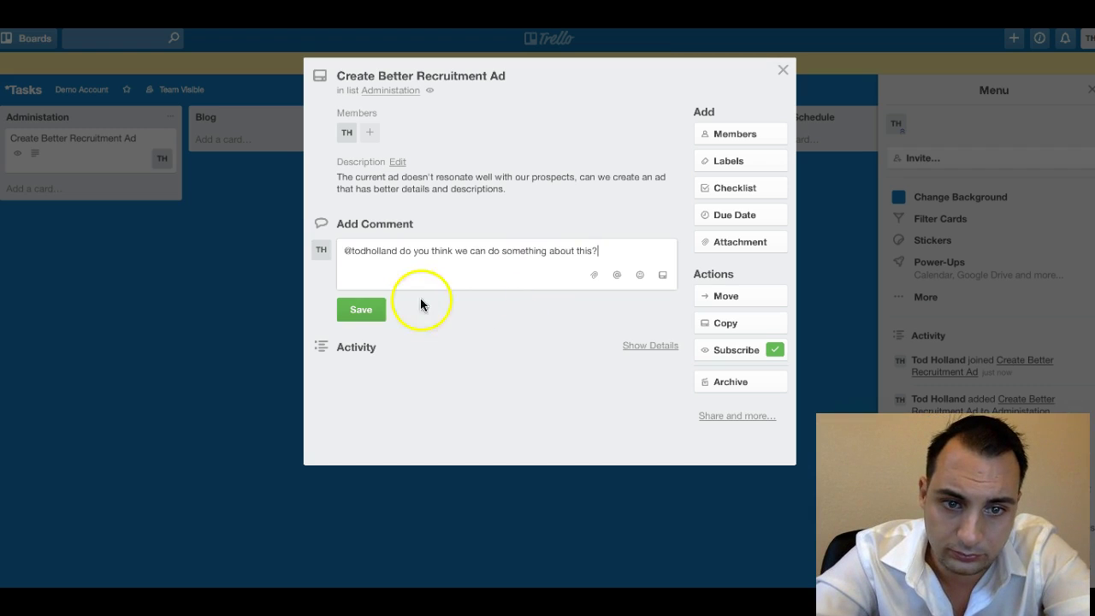
pyautogui.click(363, 311)
# Set the card's due date to Aug 31 at 12:00 PM.
pyautogui.click(745, 214)
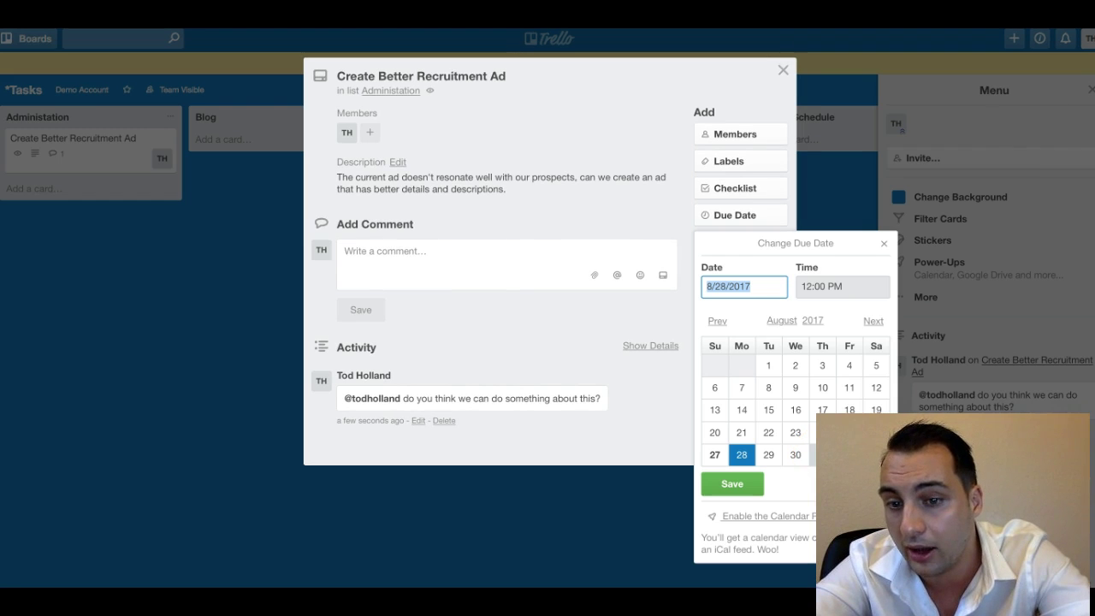
pyautogui.click(823, 454)
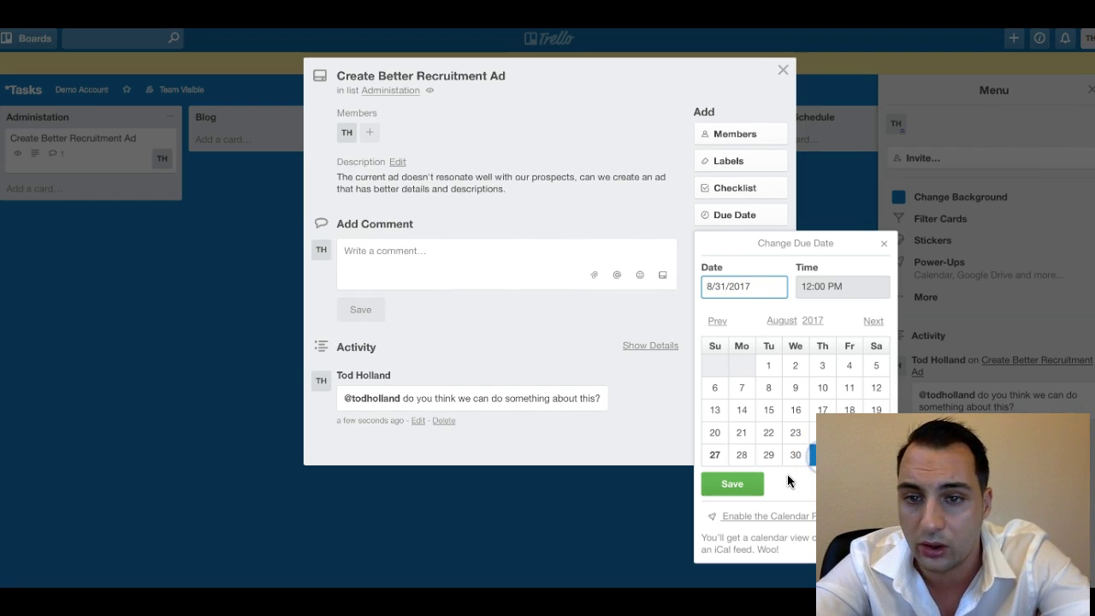
pyautogui.click(730, 484)
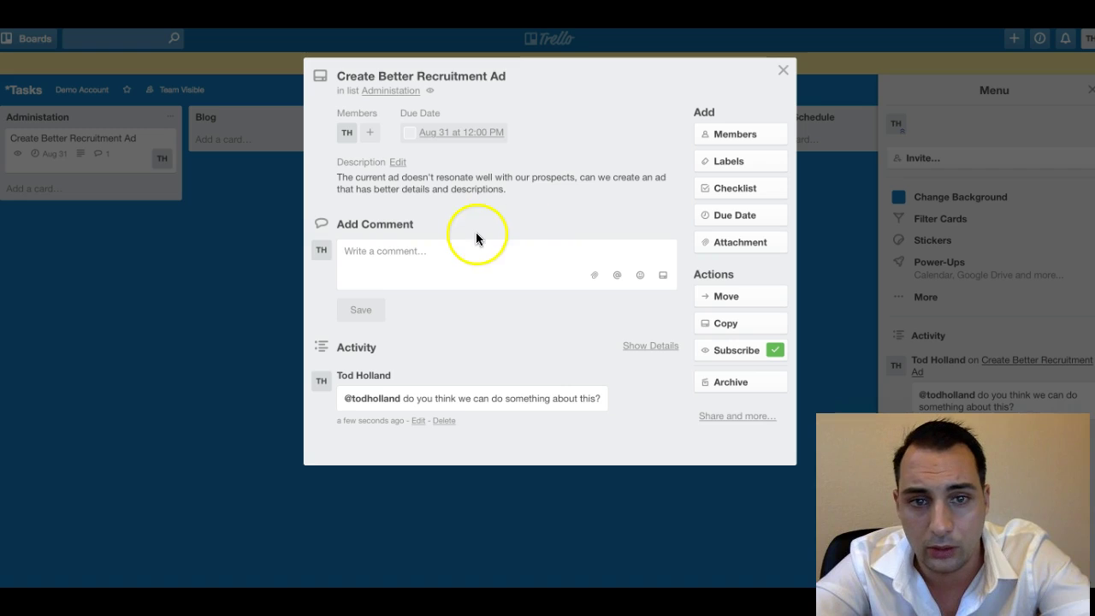
# Add a 'Recruitment Ad Wants' checklist with items on corporate culture, pay process and bonus structure.
pyautogui.click(741, 185)
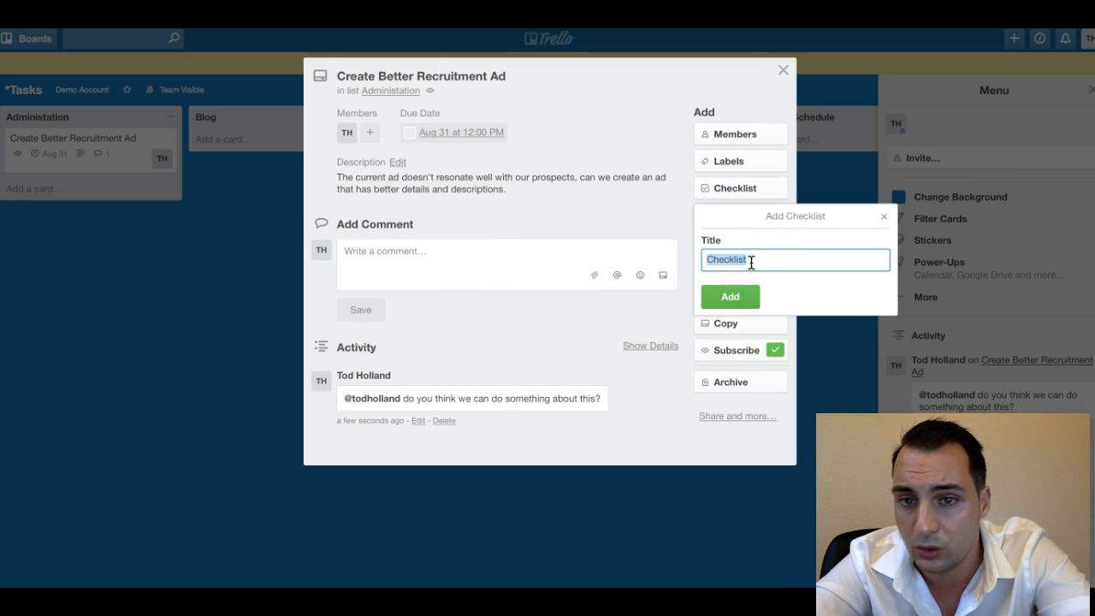
pyautogui.write('Ad')
pyautogui.press('BackSpace')
pyautogui.press('BackSpace')
pyautogui.write('Recruitment A')
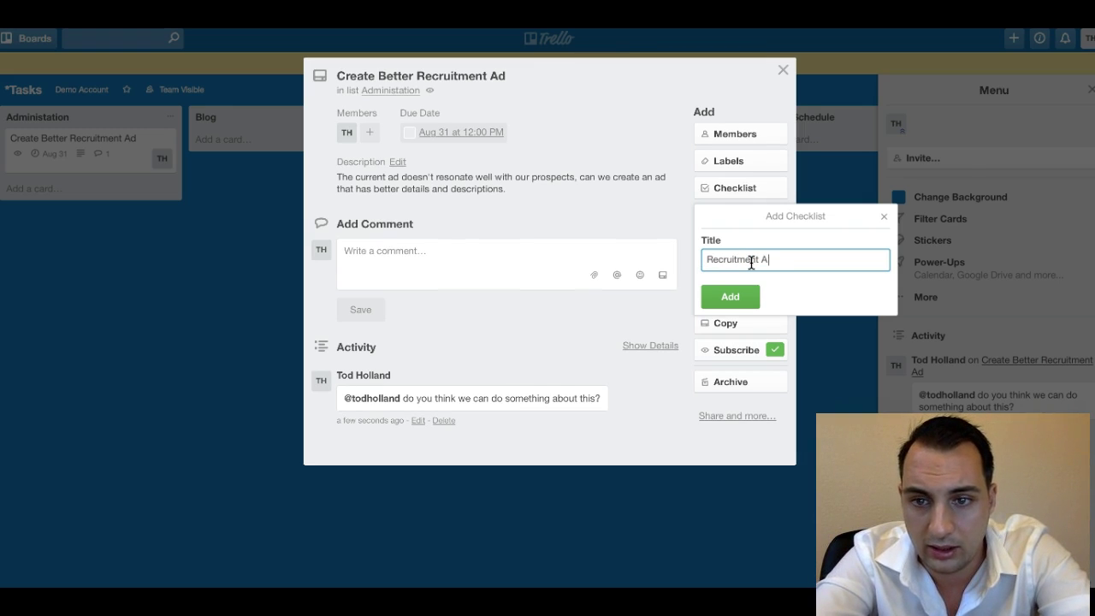
pyautogui.write('d Wants')
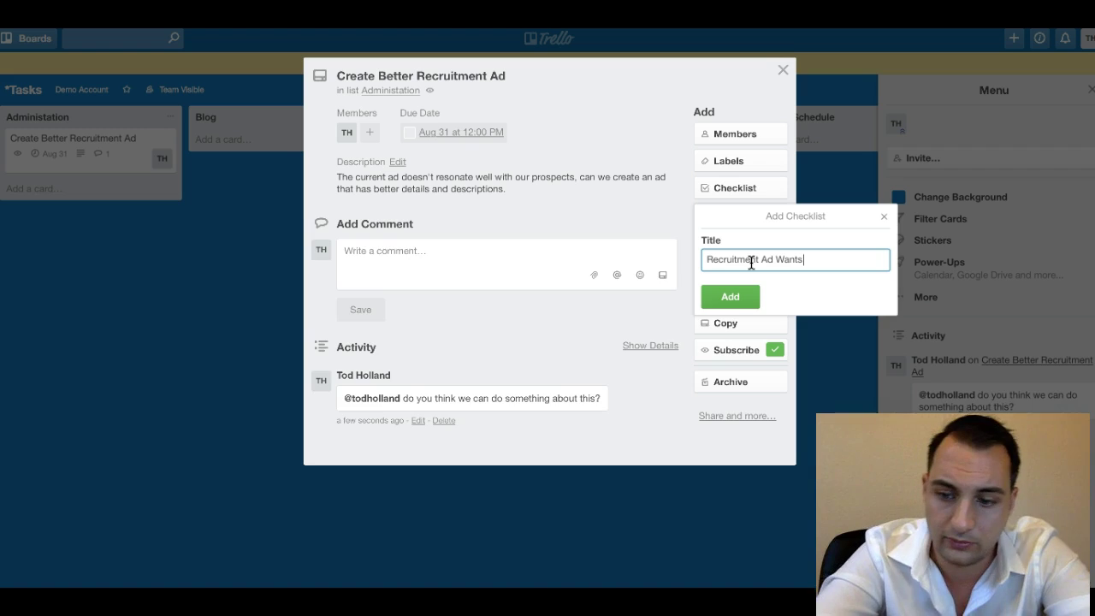
pyautogui.press('Return')
pyautogui.click(679, 295)
pyautogui.write('tal')
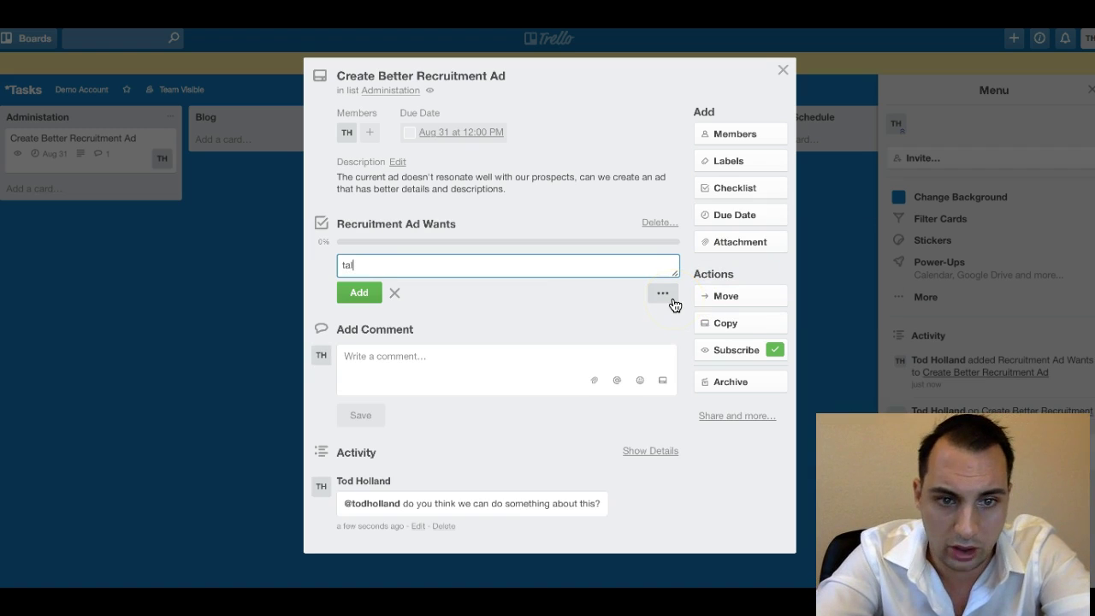
pyautogui.write('k more about corporate culture')
pyautogui.press('Return')
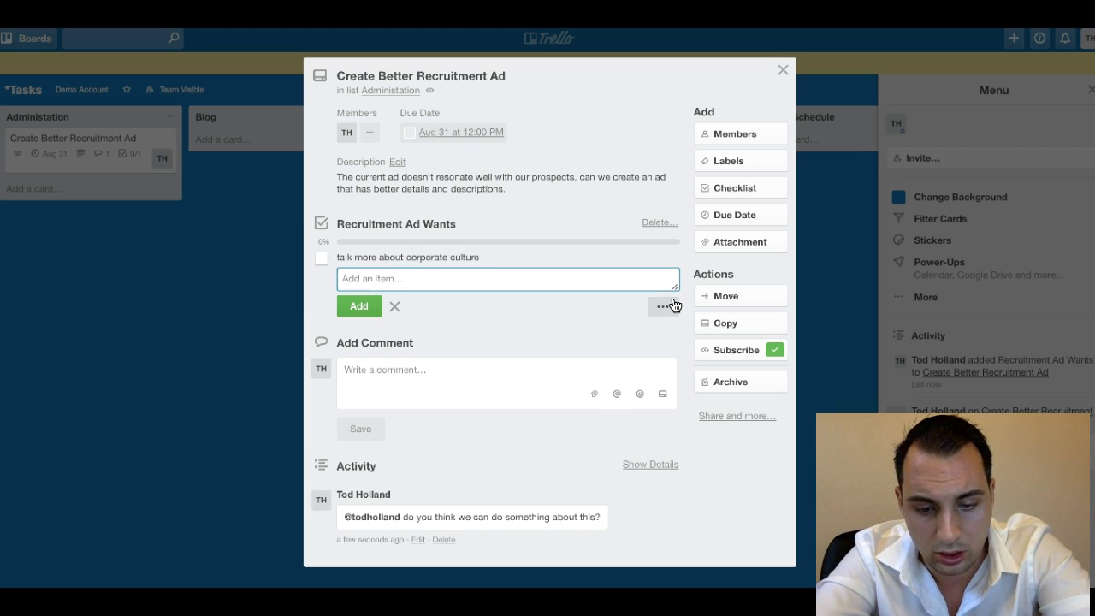
pyautogui.write('Write')
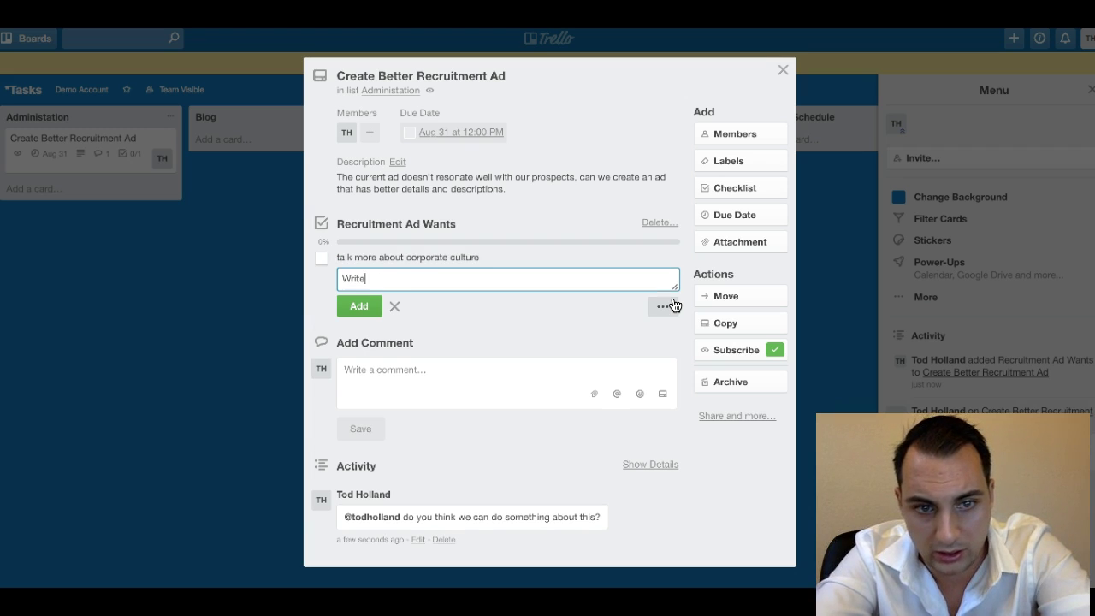
pyautogui.write(' in something about our p')
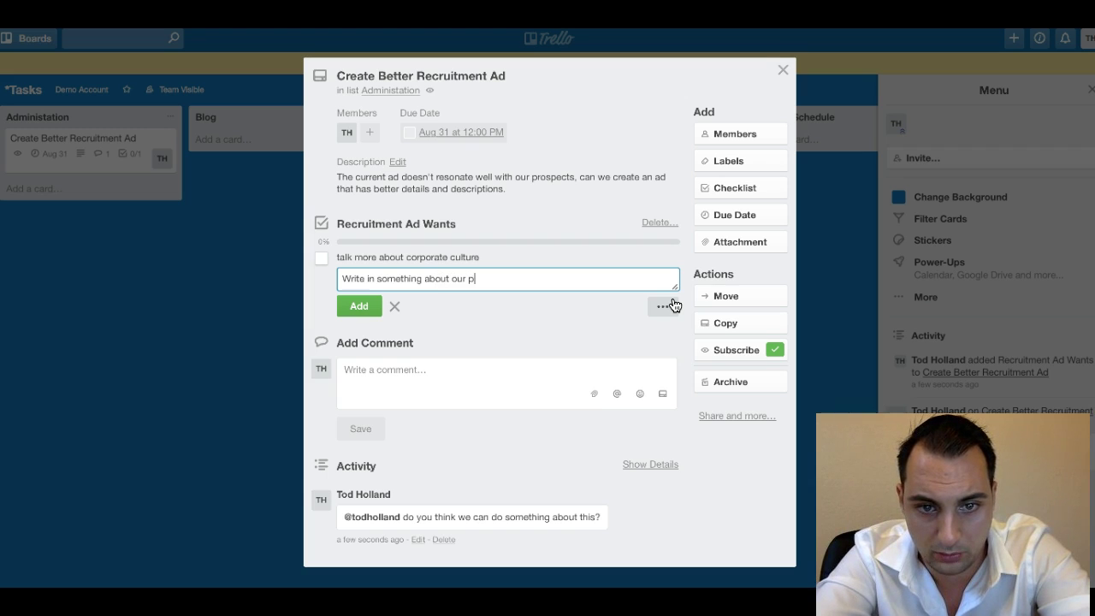
pyautogui.write('ay process')
pyautogui.press('Return')
pyautogui.write('Talk about the bon')
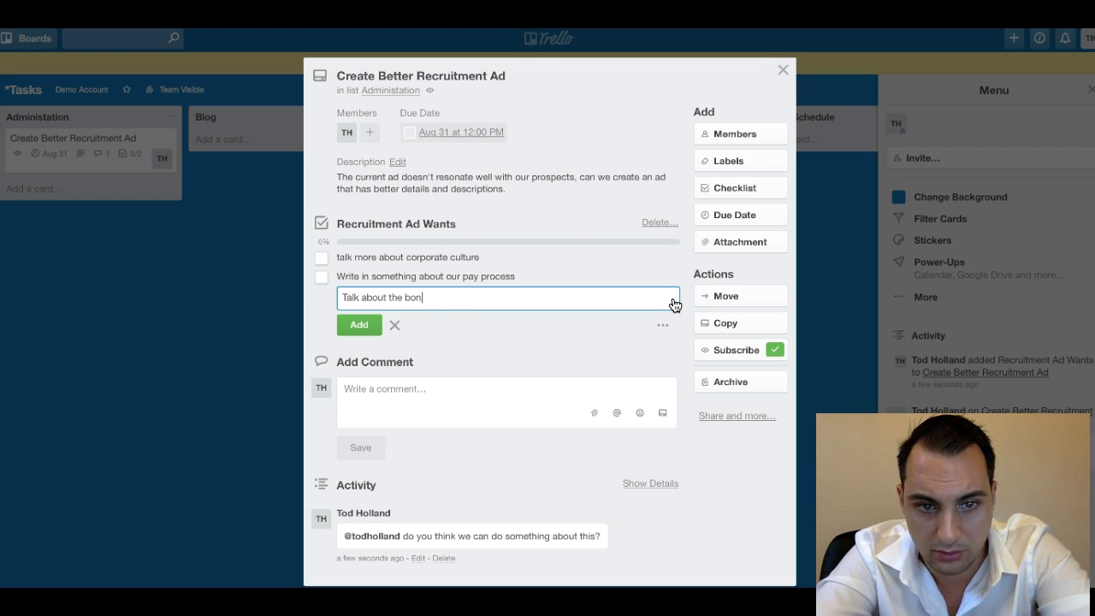
pyautogui.write('us structure')
pyautogui.press('Return')
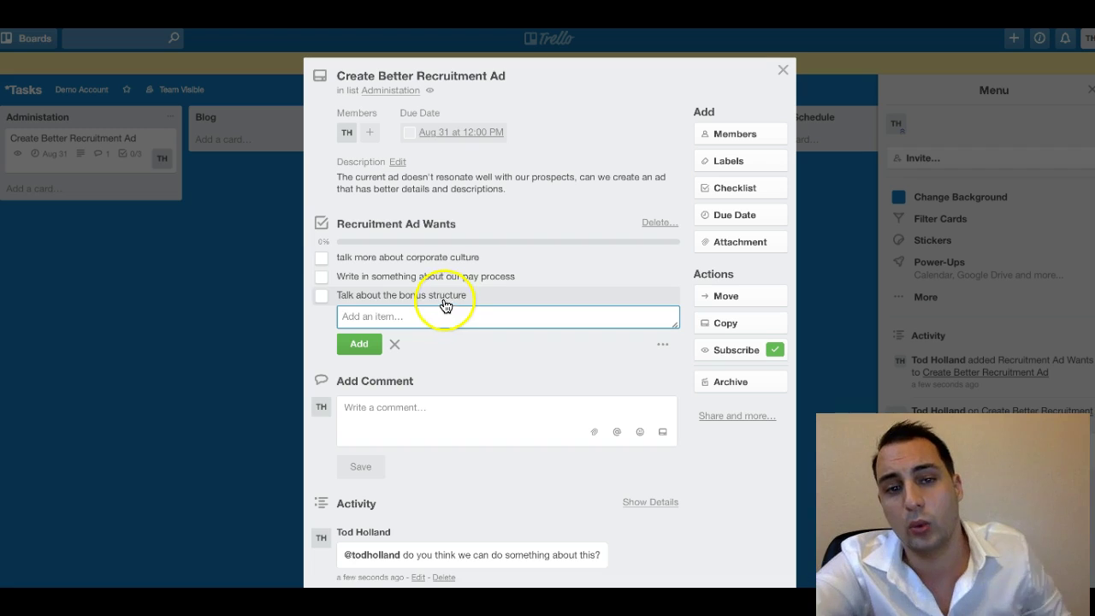
# Tick the three checklist items and the due date complete, then mark them all incomplete again.
pyautogui.click(501, 263)
pyautogui.click(321, 258)
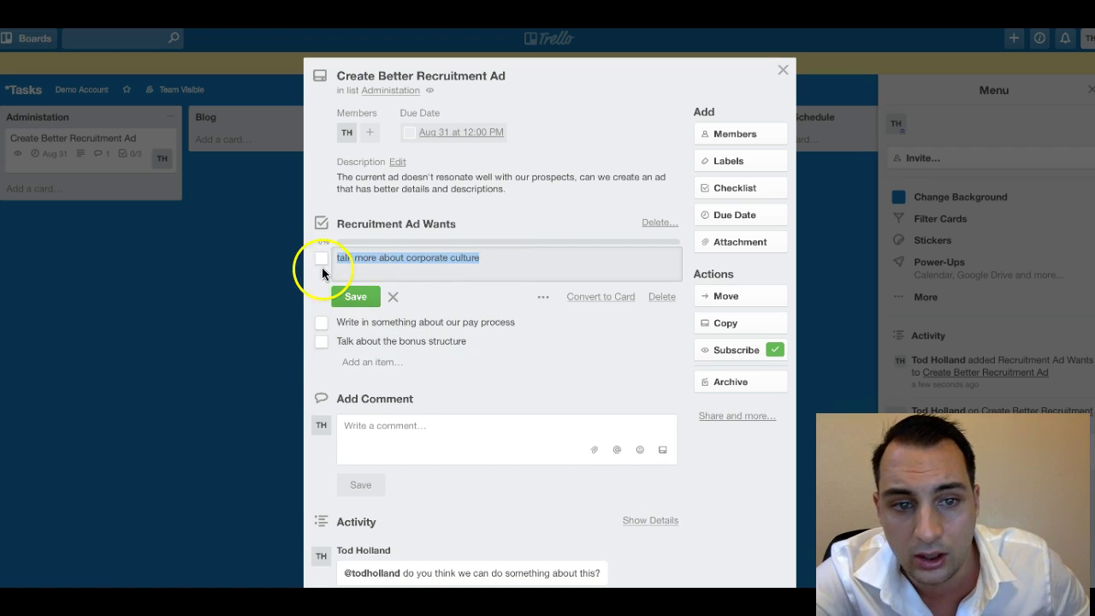
pyautogui.click(321, 277)
pyautogui.click(322, 296)
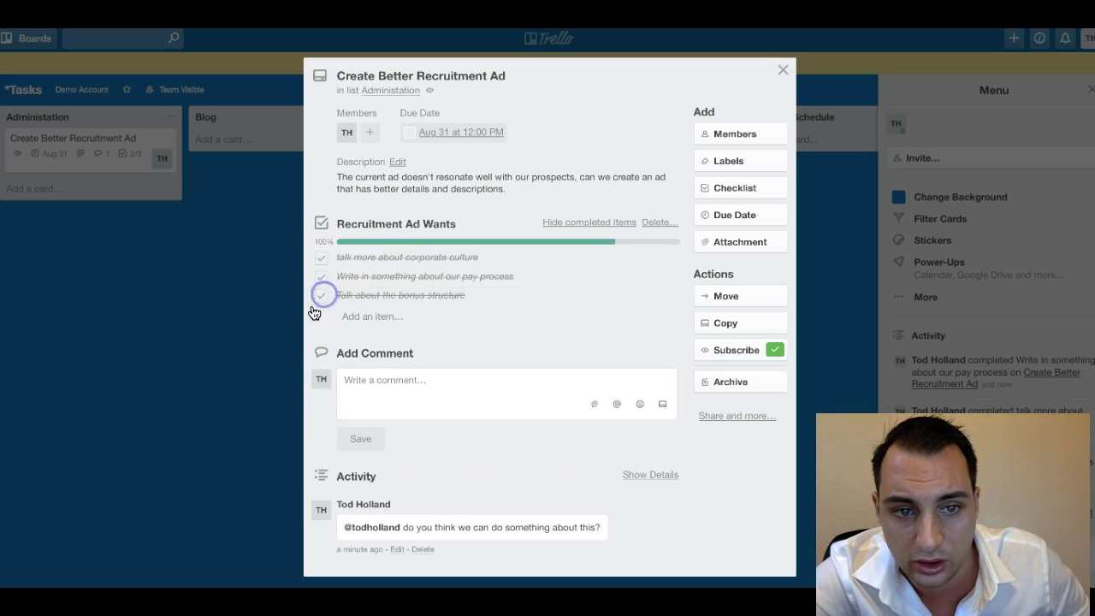
pyautogui.click(410, 132)
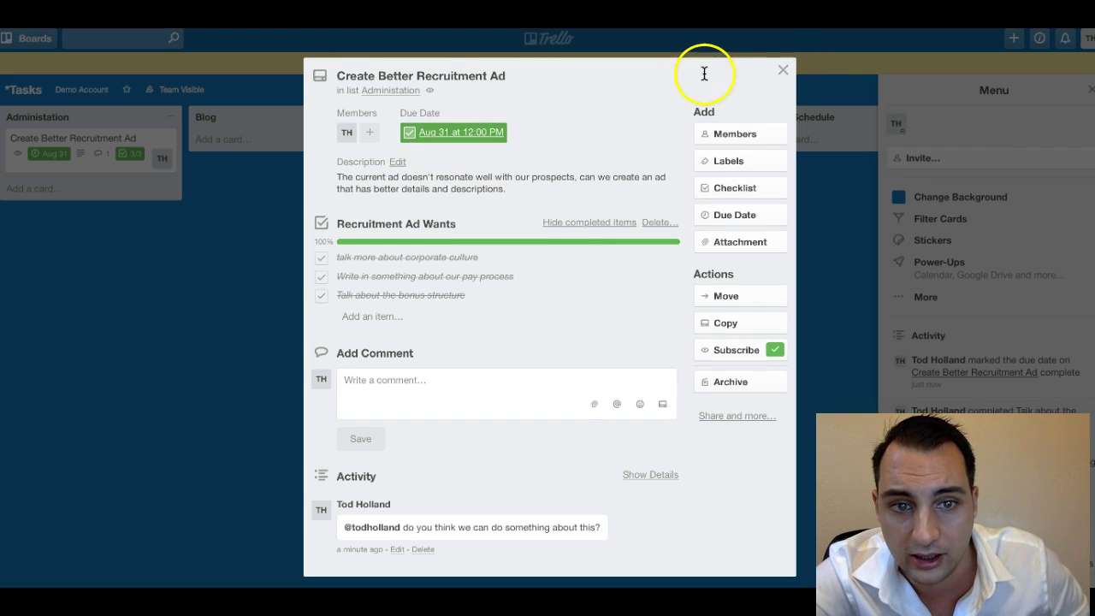
pyautogui.click(410, 132)
pyautogui.click(321, 257)
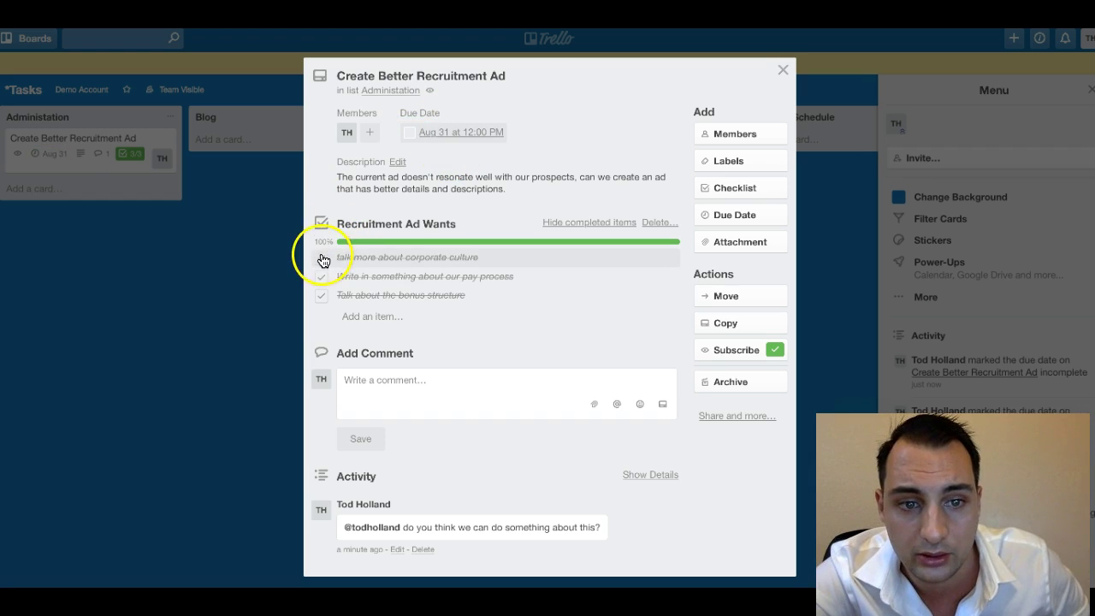
pyautogui.click(321, 276)
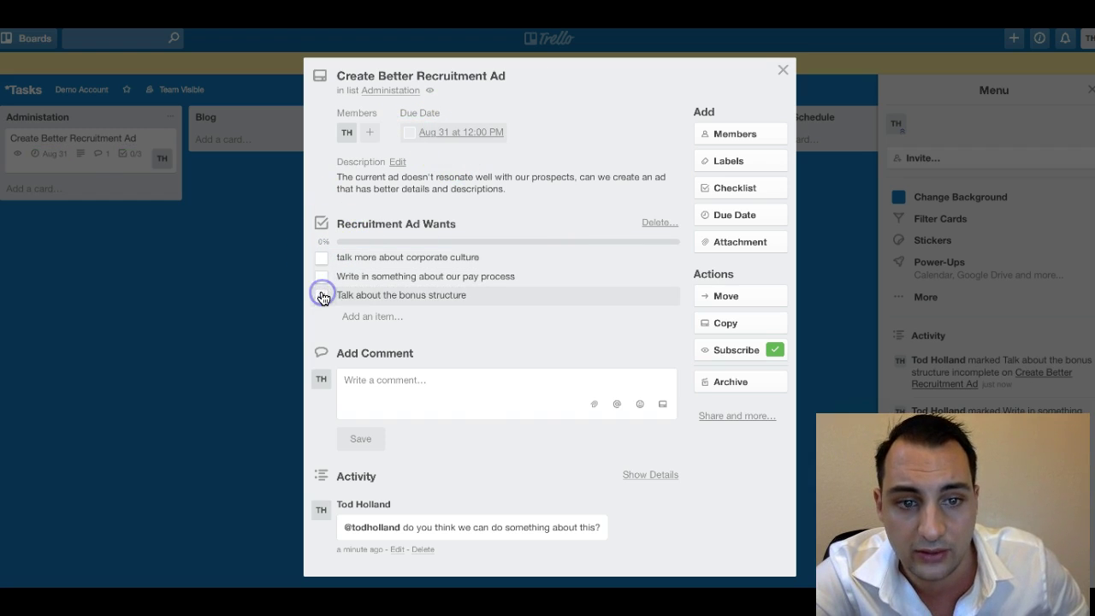
pyautogui.click(321, 295)
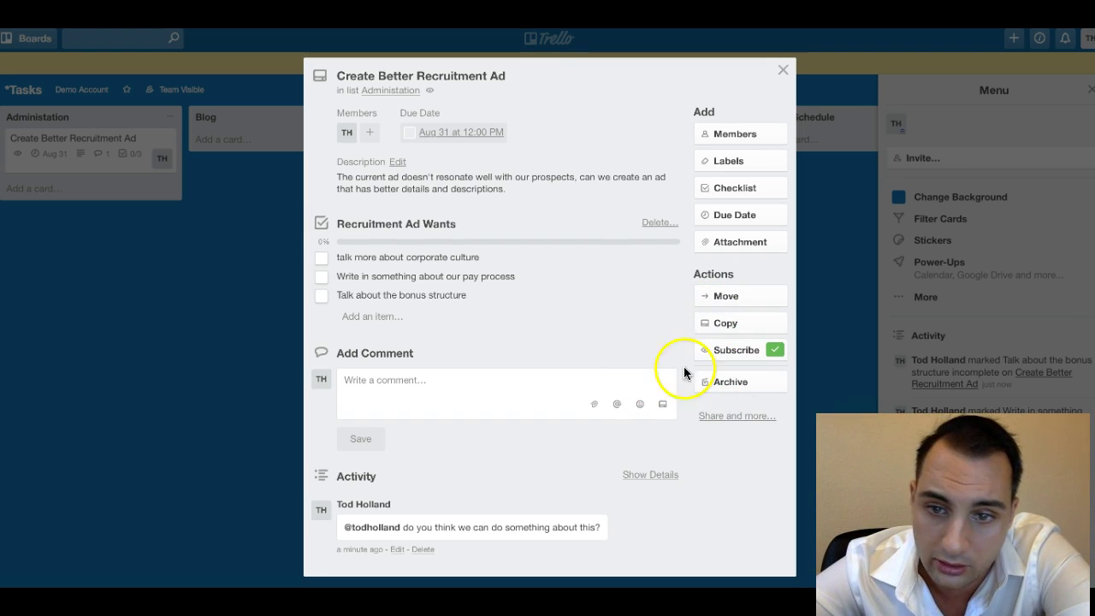
# Move the card to the Administration board's Not Yet Started list.
pyautogui.click(712, 305)
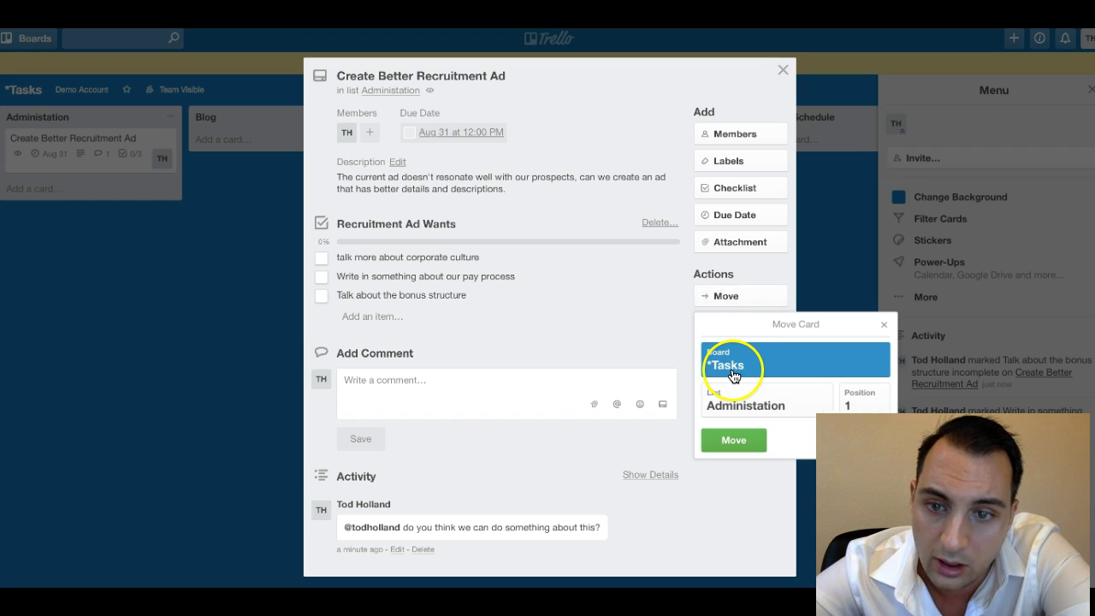
pyautogui.click(733, 375)
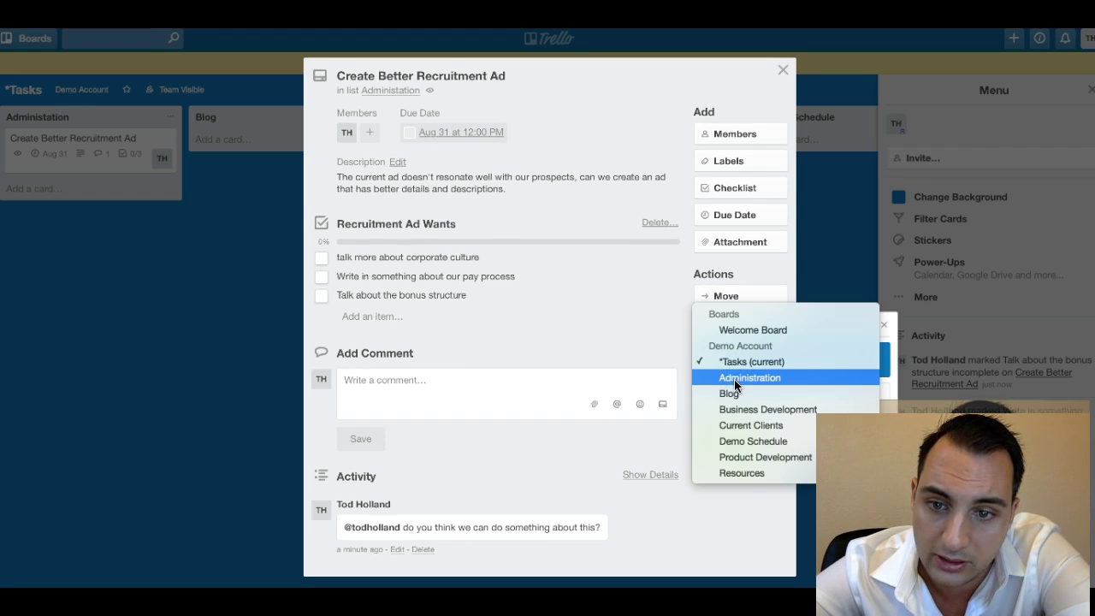
pyautogui.click(734, 379)
pyautogui.click(735, 439)
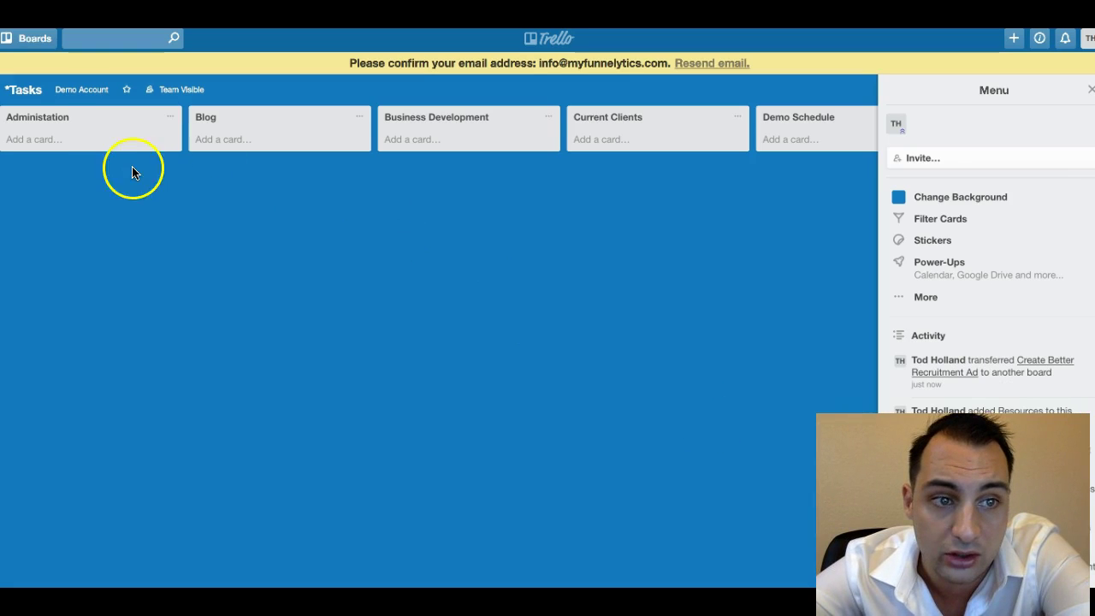
# Open the Administration board from the team page and reopen the recruitment-ad card.
pyautogui.click(75, 95)
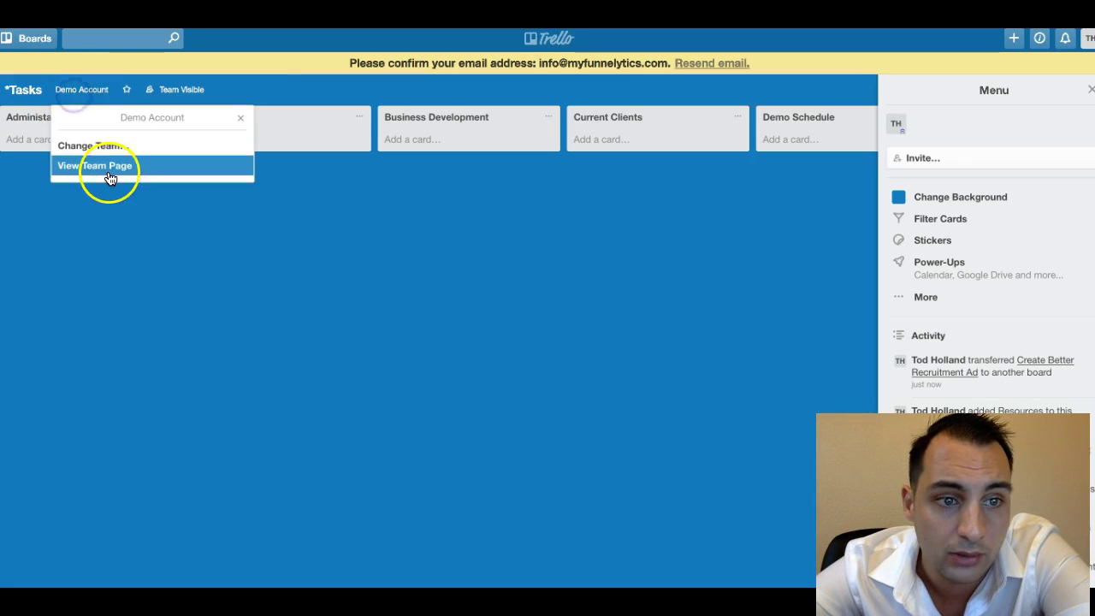
pyautogui.click(107, 165)
pyautogui.click(458, 269)
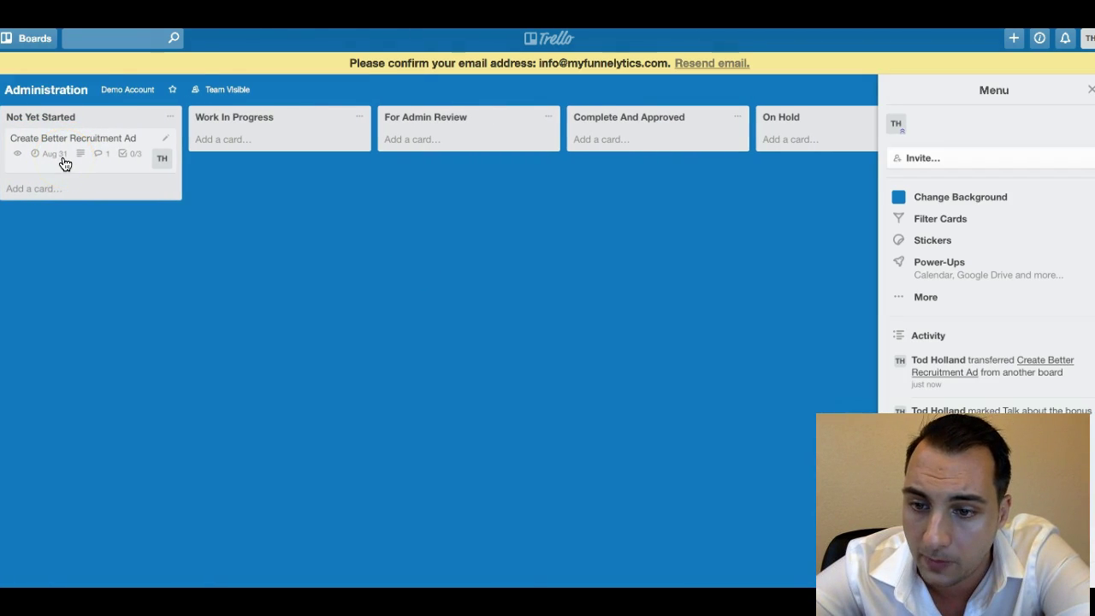
pyautogui.click(134, 160)
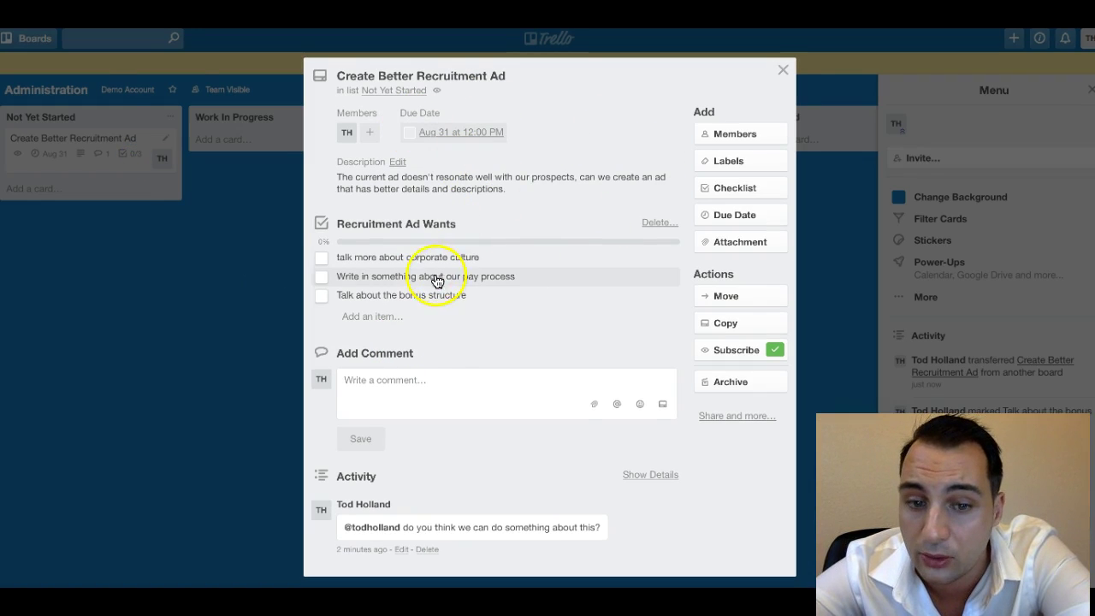
pyautogui.click(472, 399)
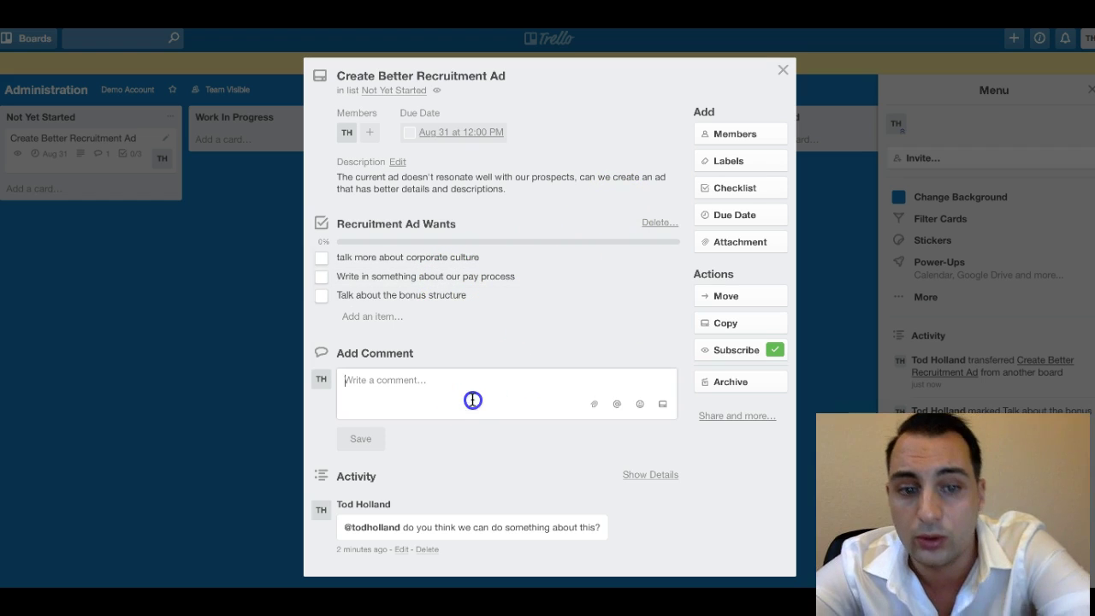
pyautogui.write('@tod')
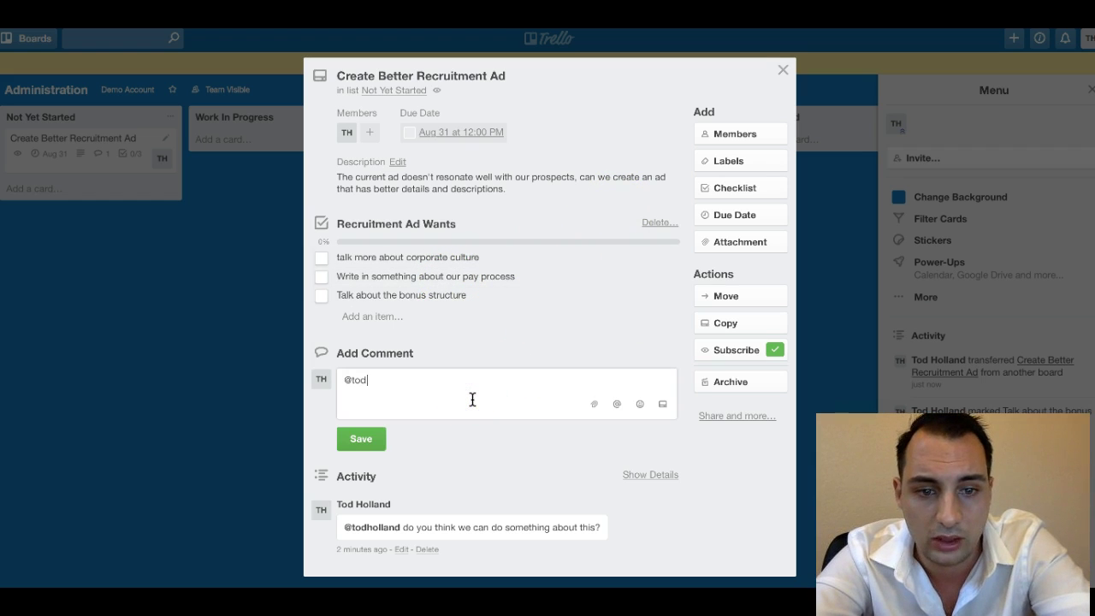
pyautogui.write('th')
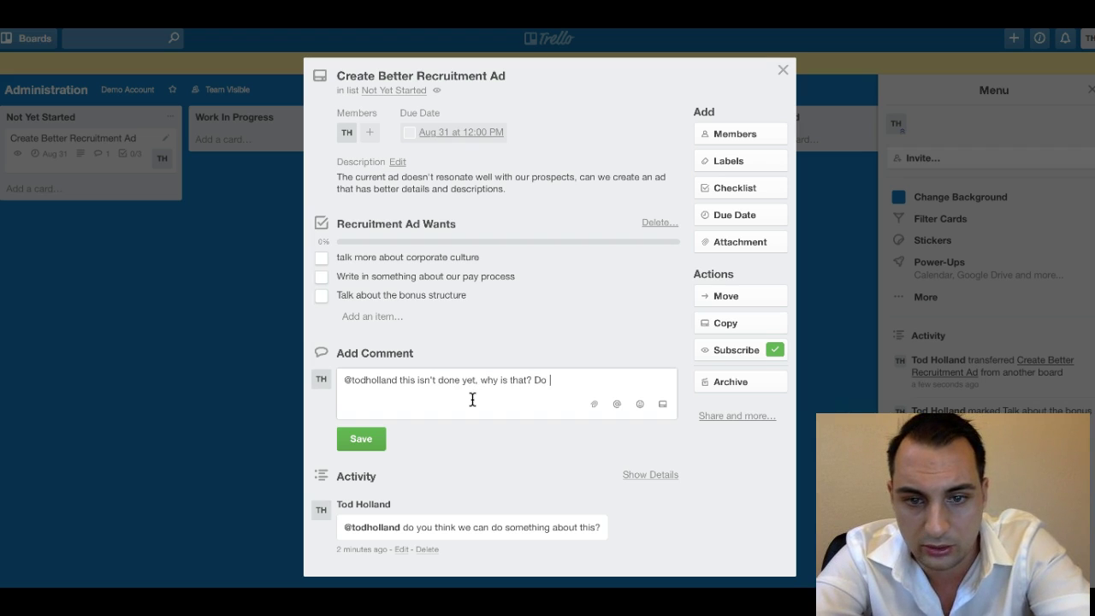
pyautogui.write('ed more time or res')
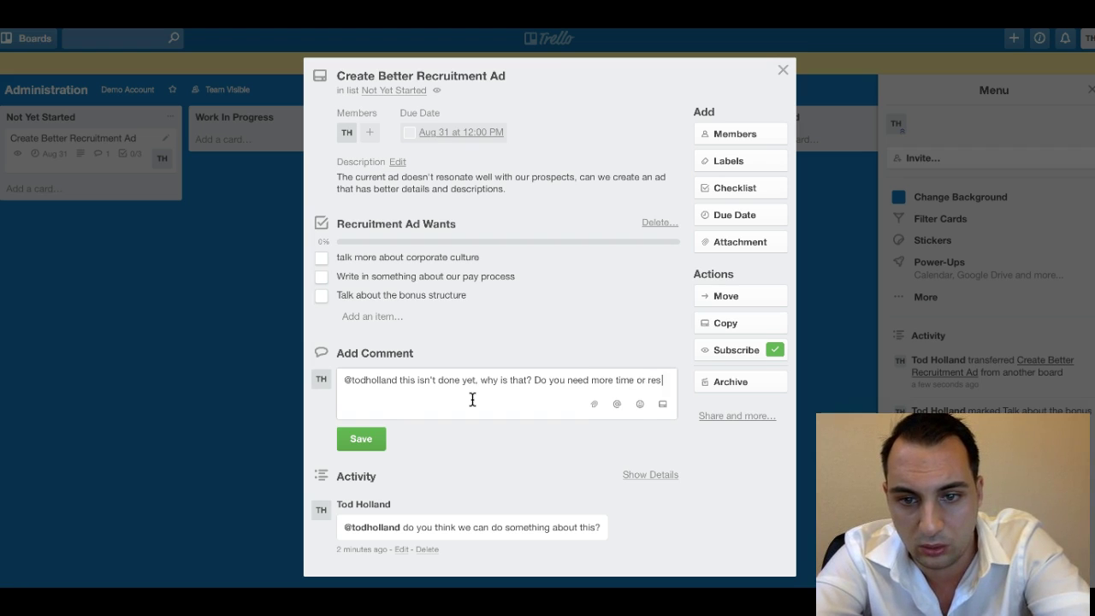
pyautogui.write('ources? Plea')
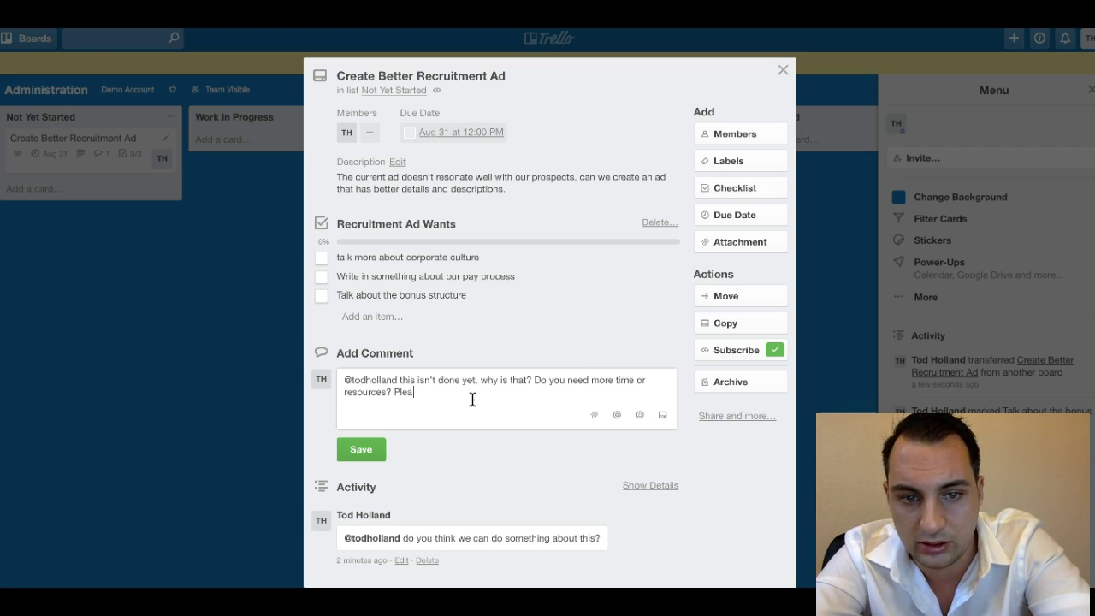
pyautogui.write('se respond back.')
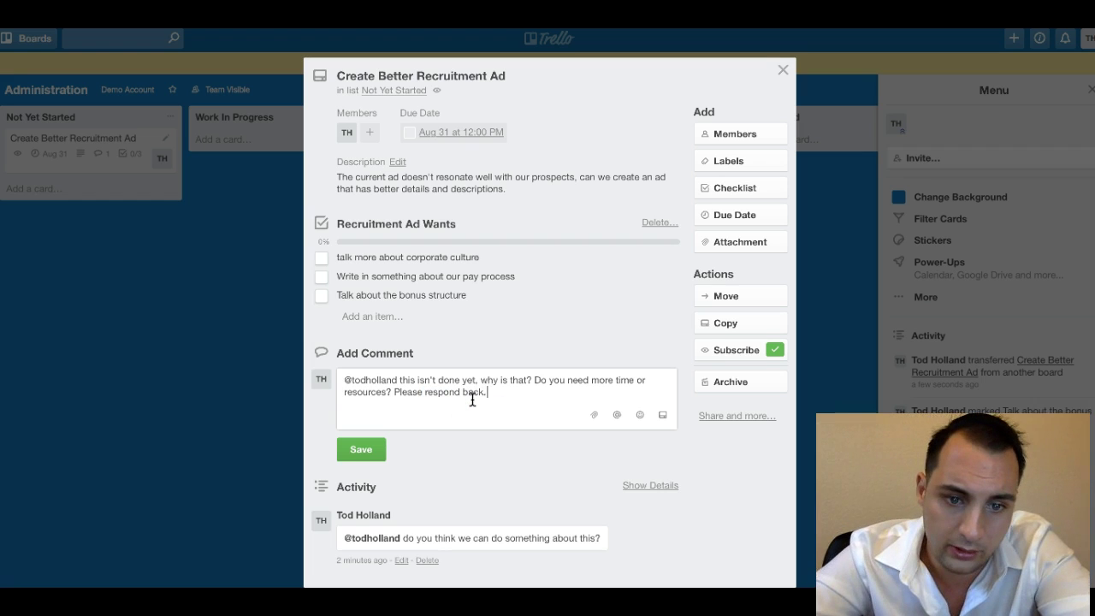
pyautogui.click(386, 450)
pyautogui.scroll(-2, 448, 458)
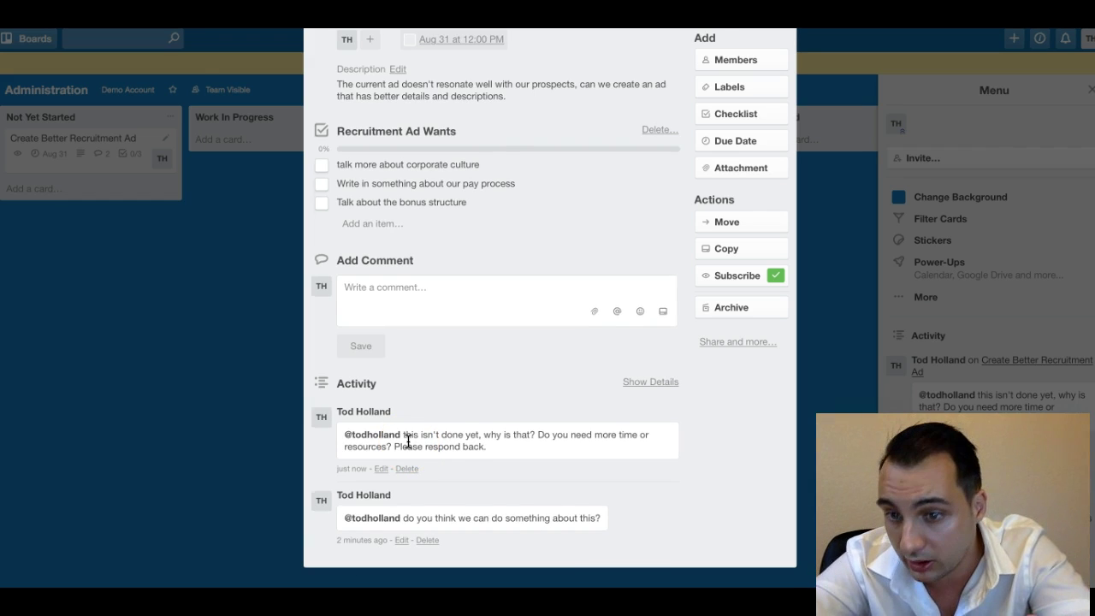
pyautogui.scroll(2, 408, 441)
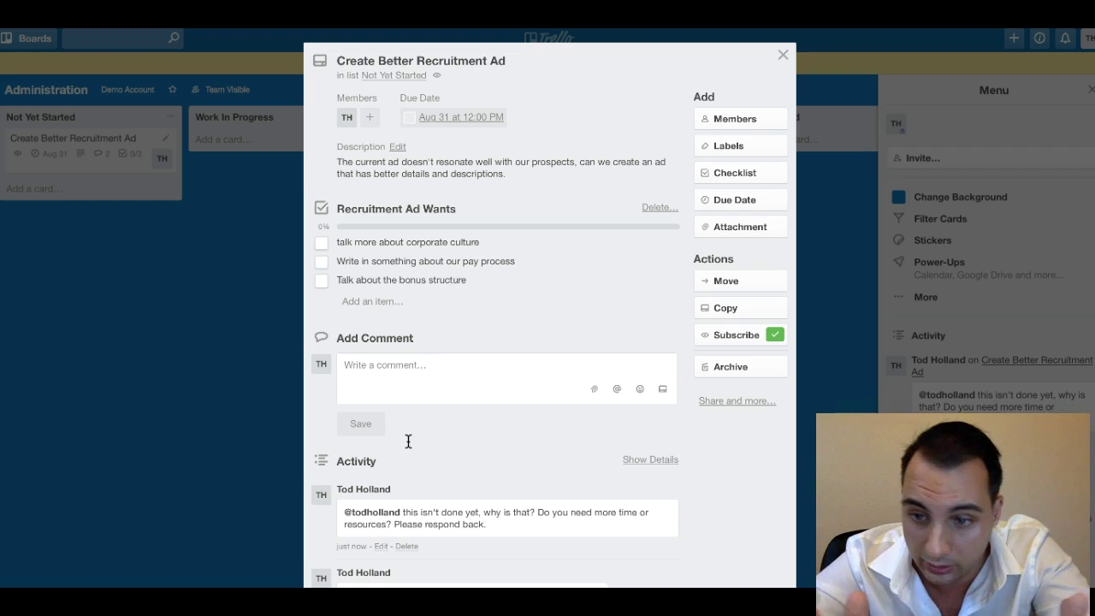
# Close the card and return to the *Tasks board through the Demo Account team page.
pyautogui.click(783, 55)
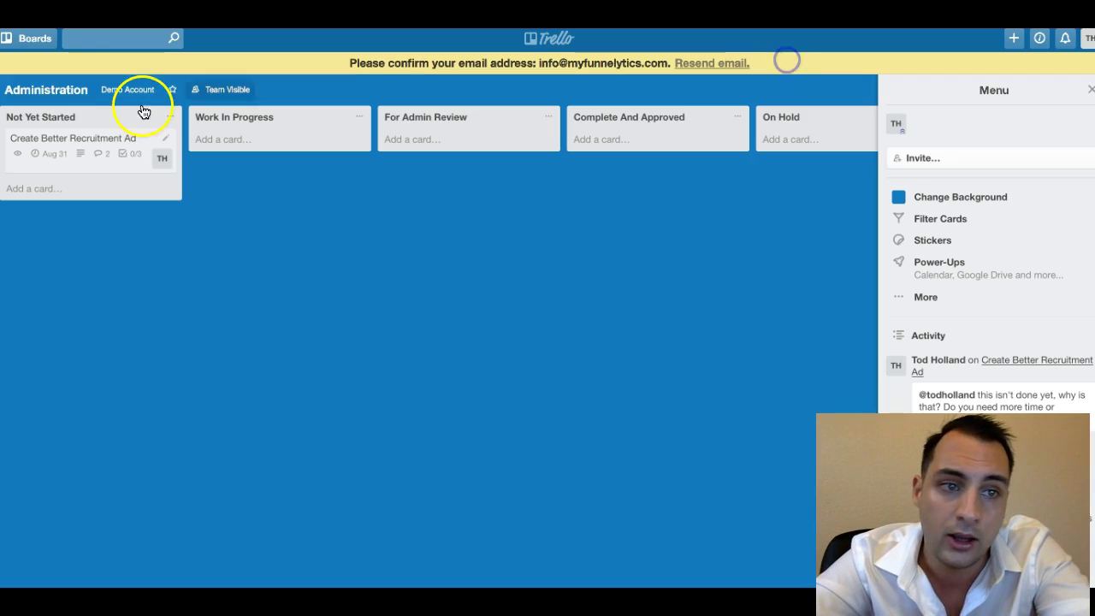
pyautogui.click(112, 89)
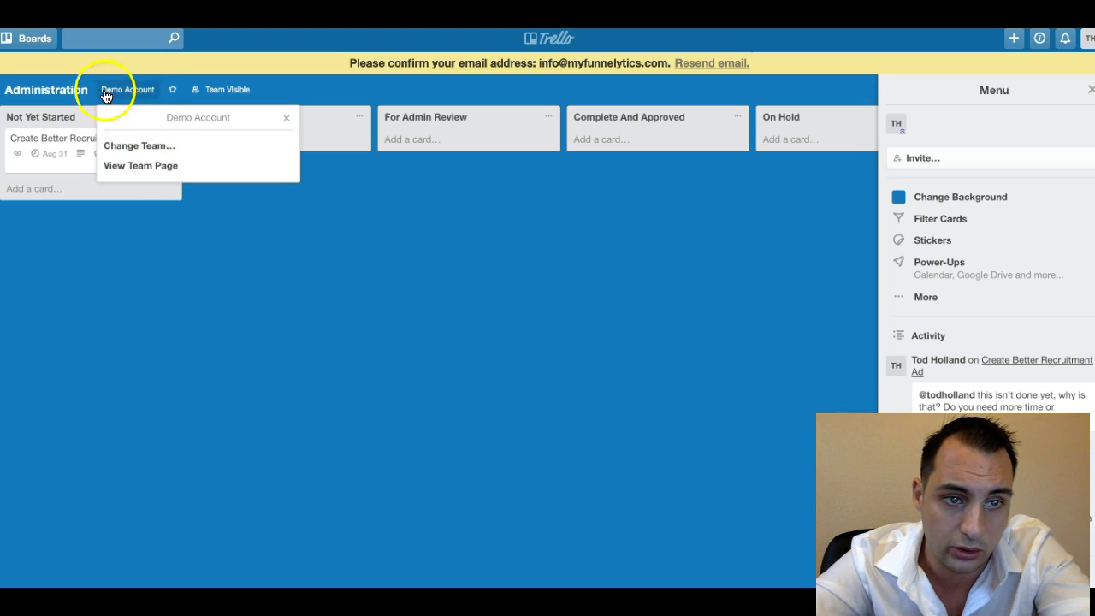
pyautogui.click(134, 168)
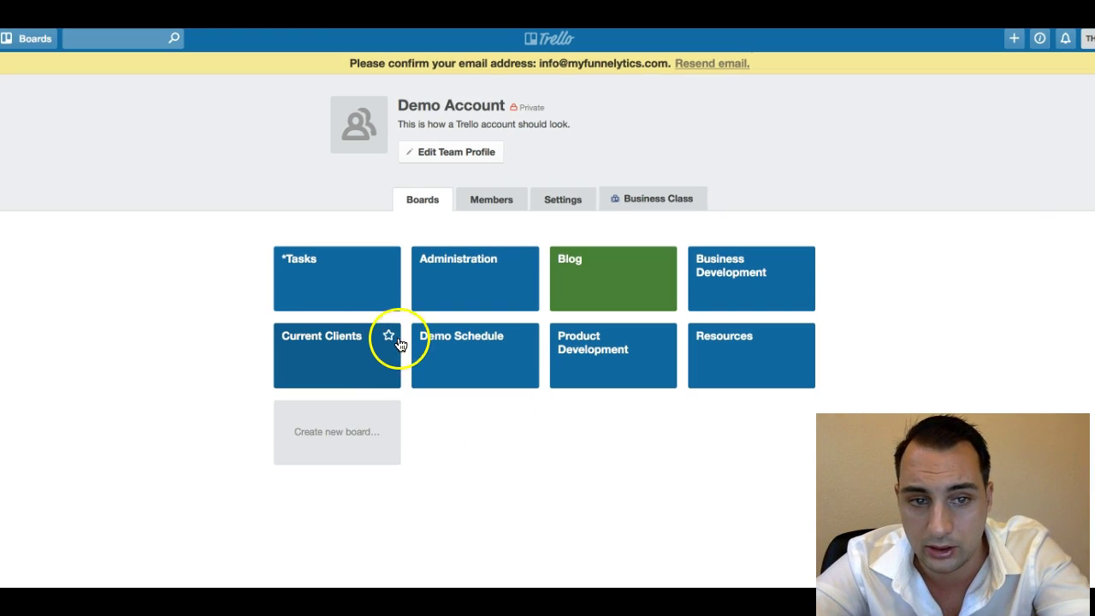
pyautogui.click(355, 281)
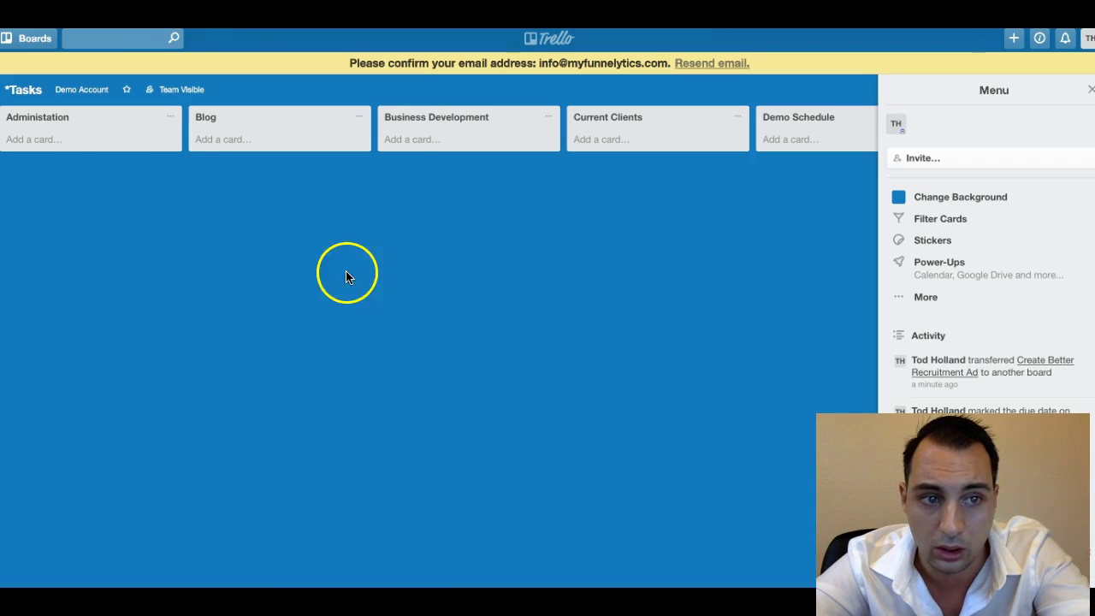
pyautogui.hscroll(1, 416, 128)
pyautogui.hscroll(-1, 416, 128)
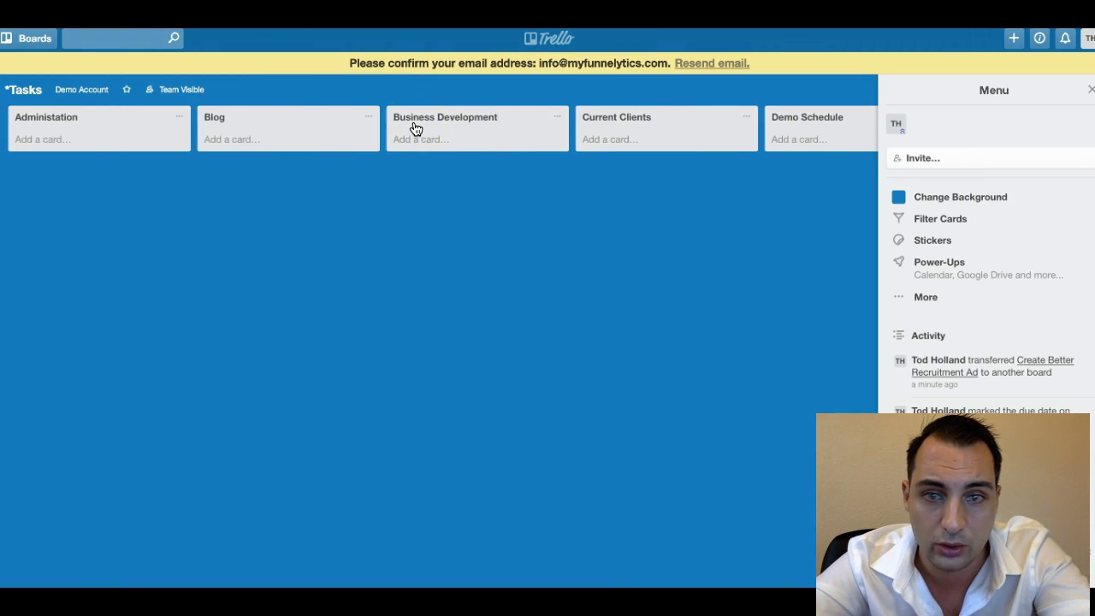
# Add a 'Fix graphics outside the door' card to the Administation list.
pyautogui.click(54, 139)
pyautogui.write('Fix graphics outside the door')
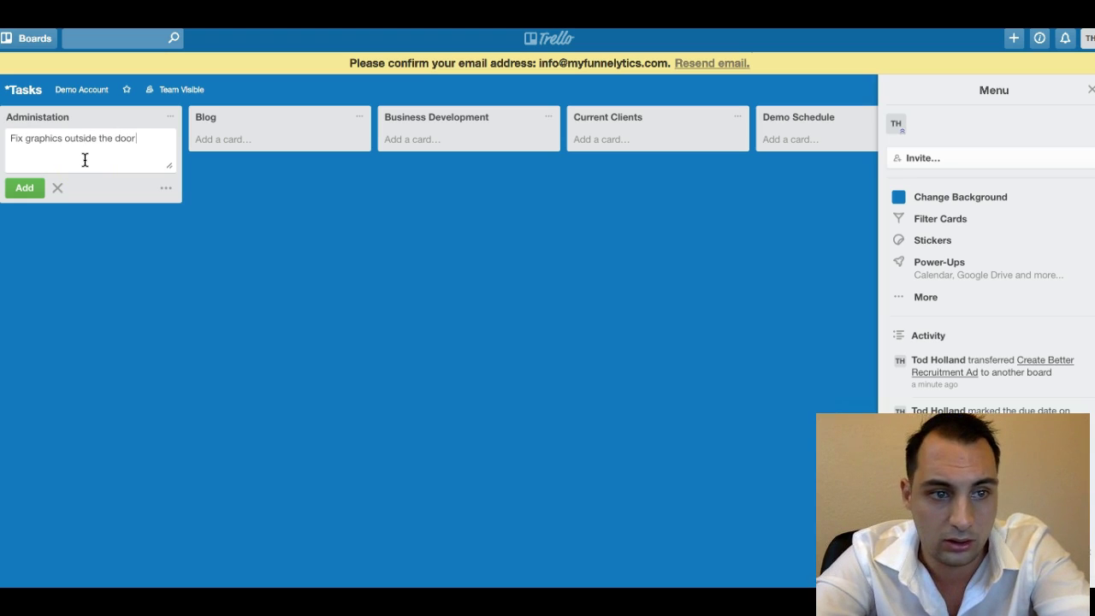
pyautogui.press('Return')
# Describe it as 'The graphics are of the old logo, we need the new logo up ASAP'.
pyautogui.click(85, 144)
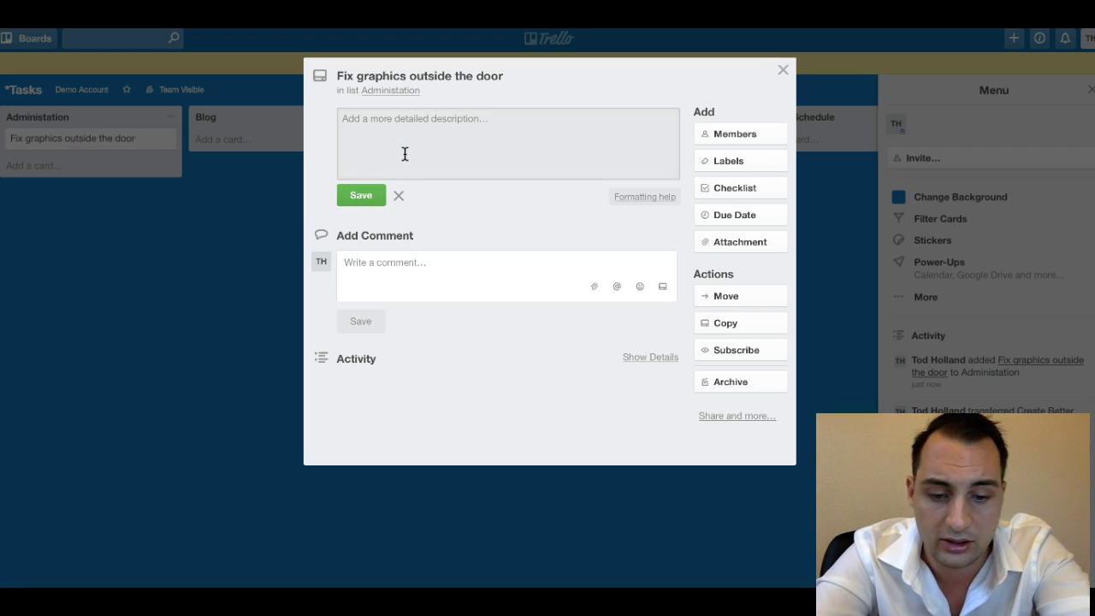
pyautogui.write('The graphics are')
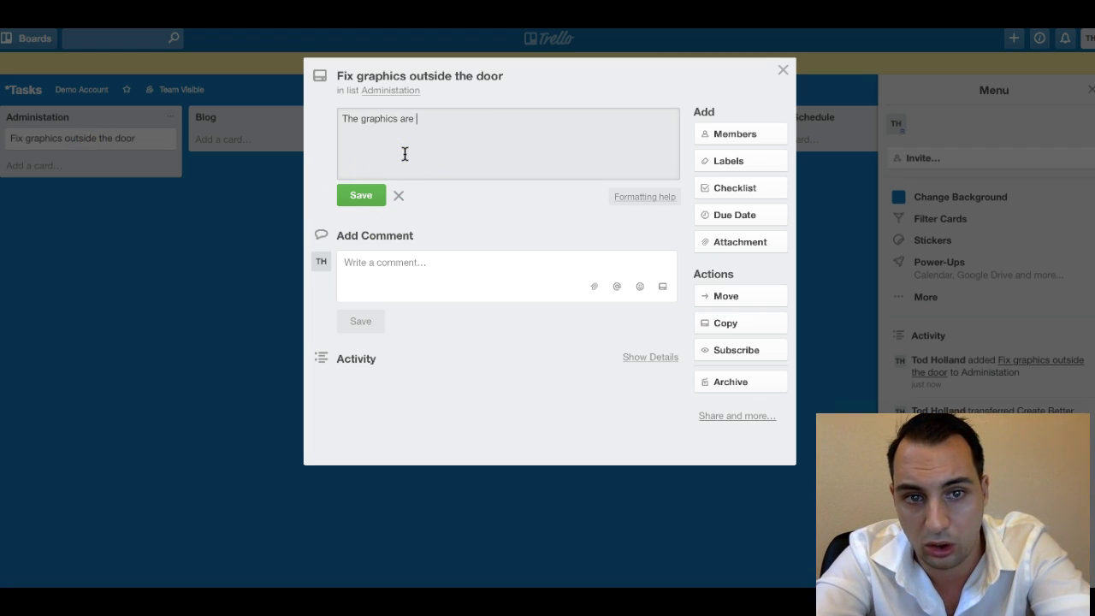
pyautogui.write(' of the ol')
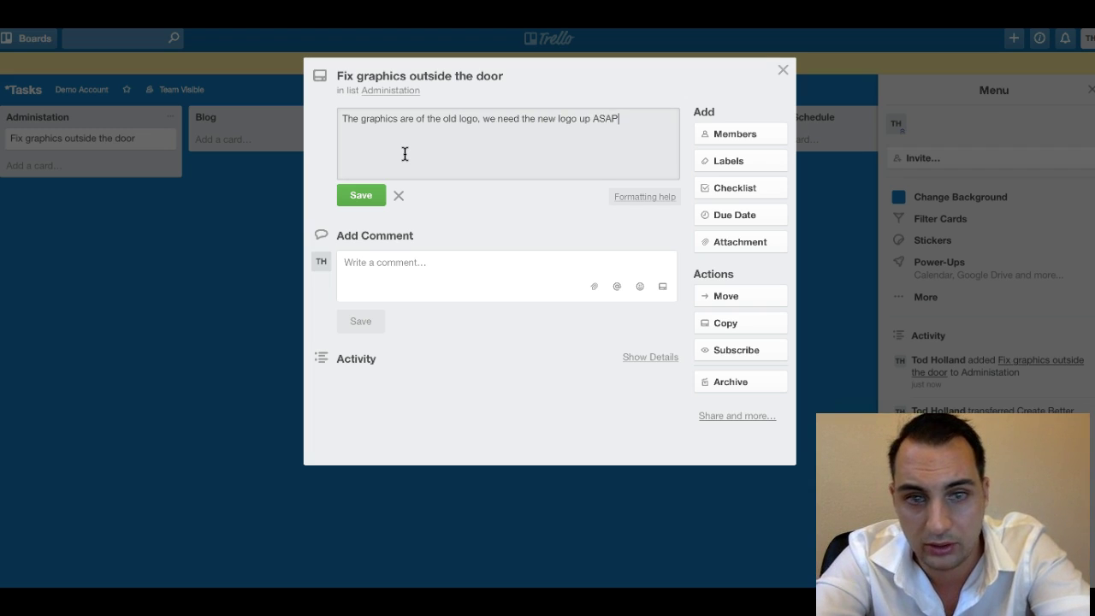
pyautogui.write('d logo, we need the new logo up ASAP')
pyautogui.click(361, 195)
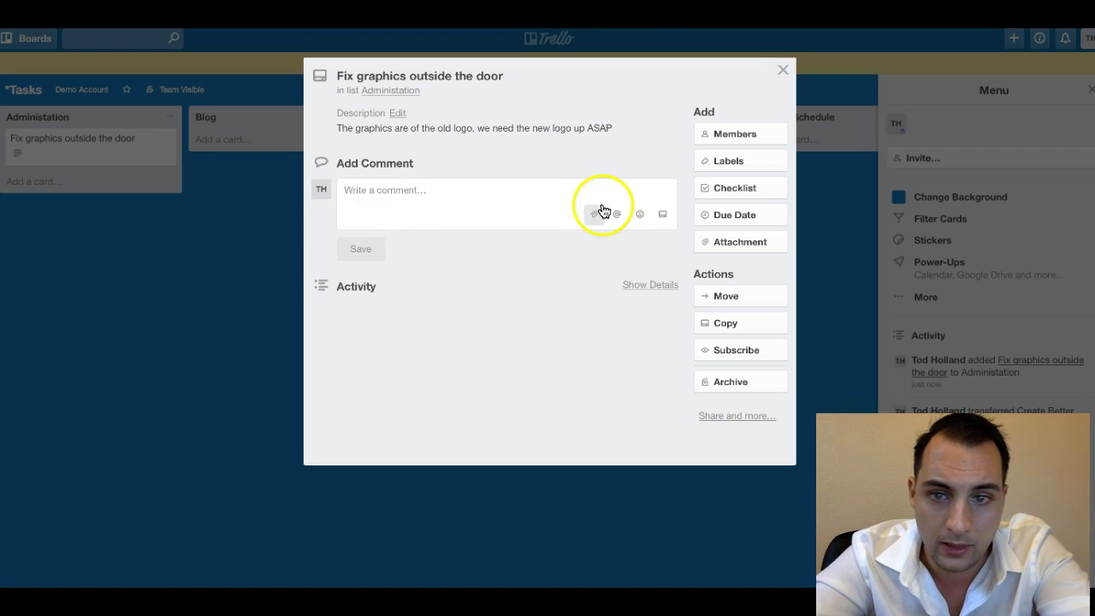
# Assign the board member to the door-graphics card and set its due date to Aug 31.
pyautogui.click(746, 134)
pyautogui.click(765, 242)
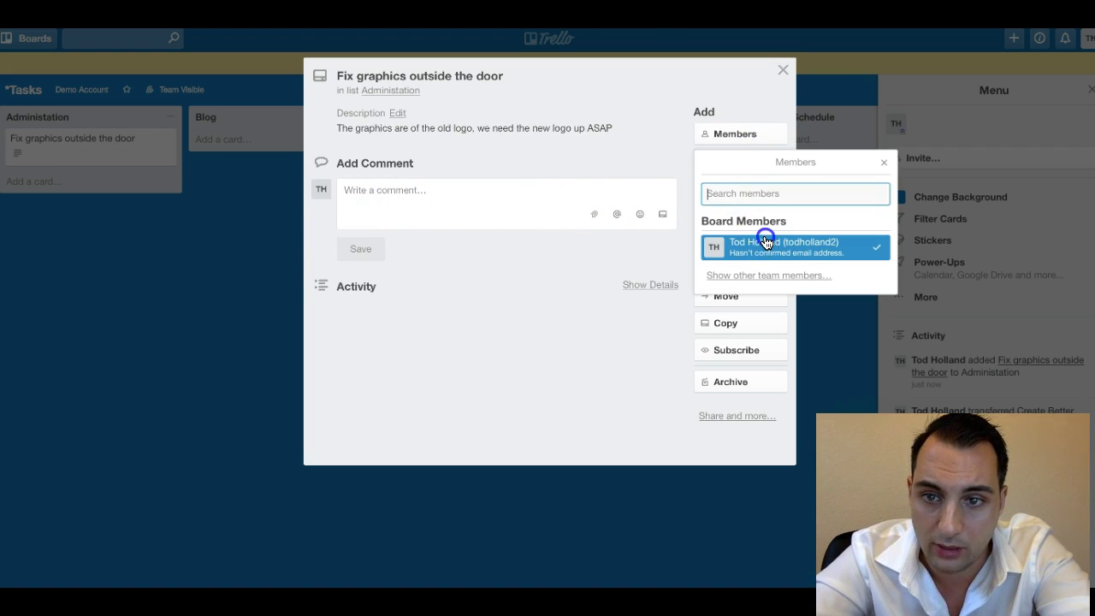
pyautogui.click(704, 109)
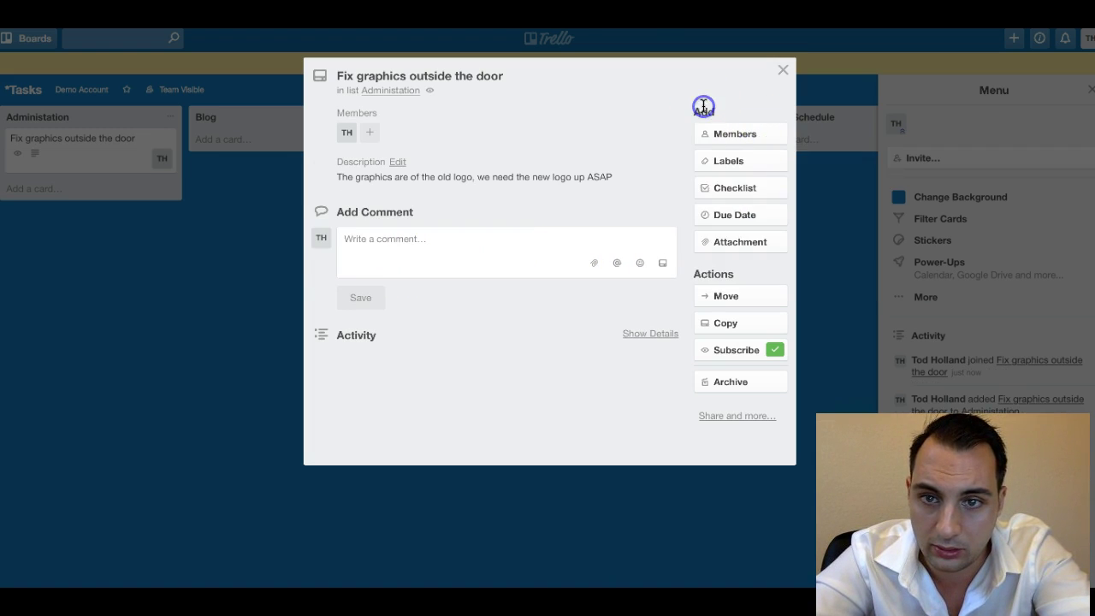
pyautogui.click(730, 214)
pyautogui.click(820, 454)
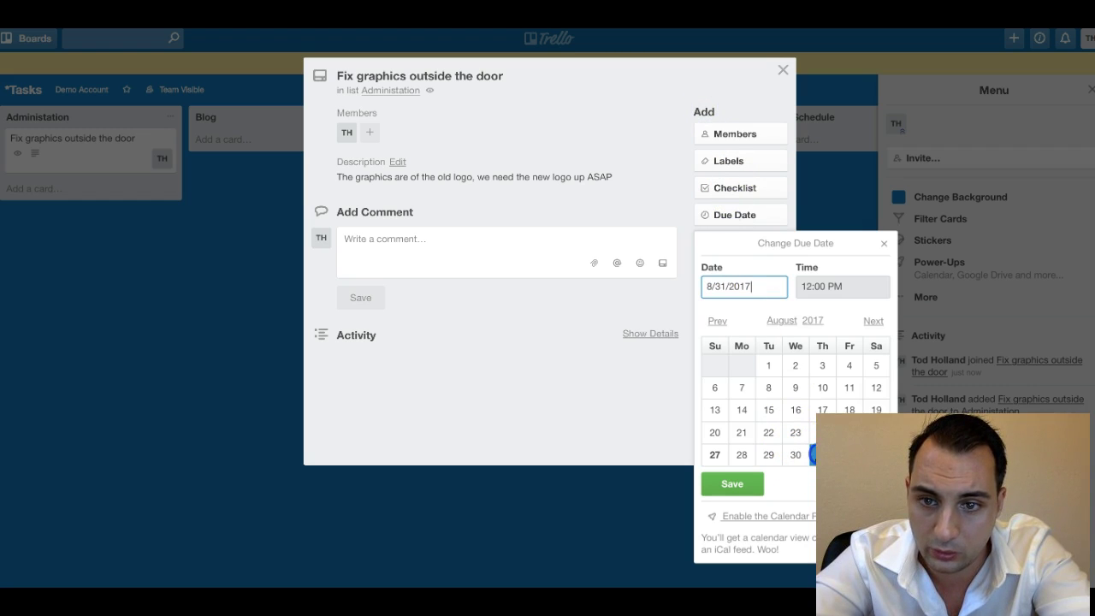
pyautogui.click(753, 488)
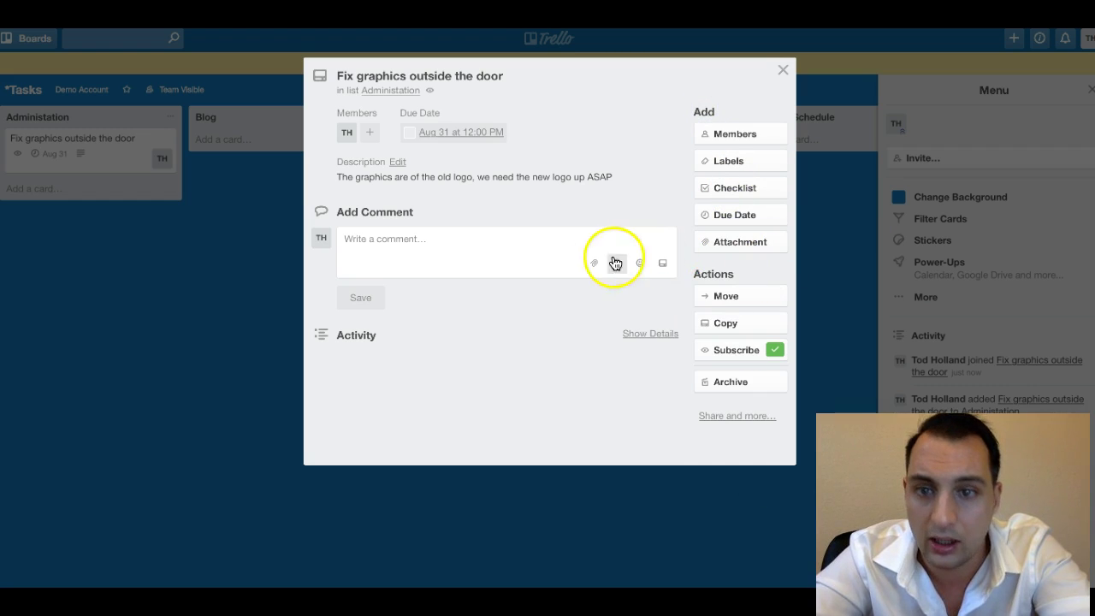
# Add a 'New Logo On Door' checklist: find logo image, send to print shop, take down and put up signs.
pyautogui.click(742, 181)
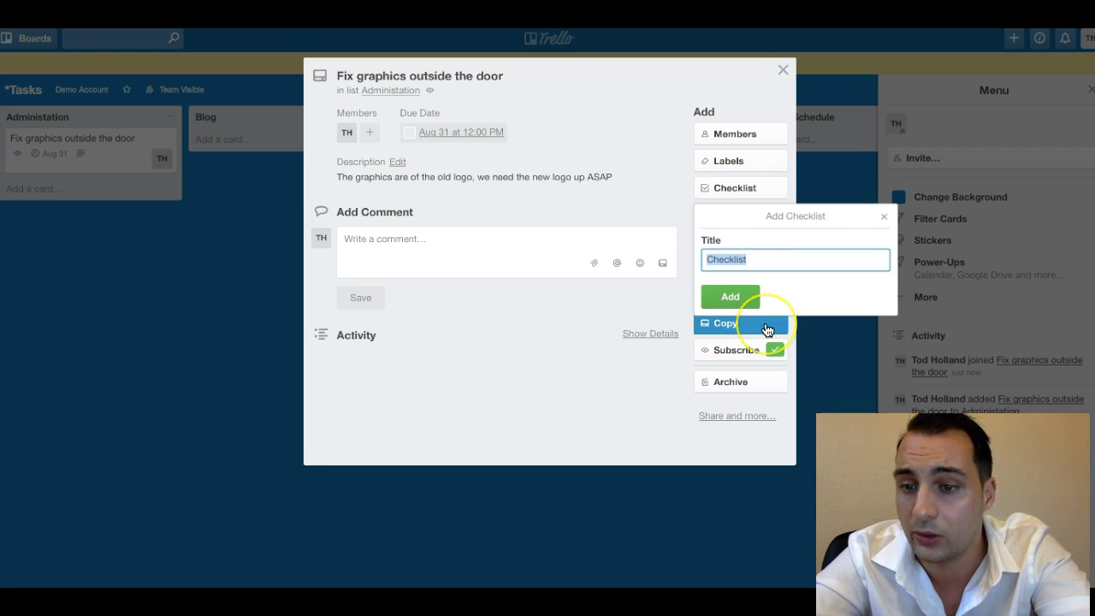
pyautogui.write('New Logo ')
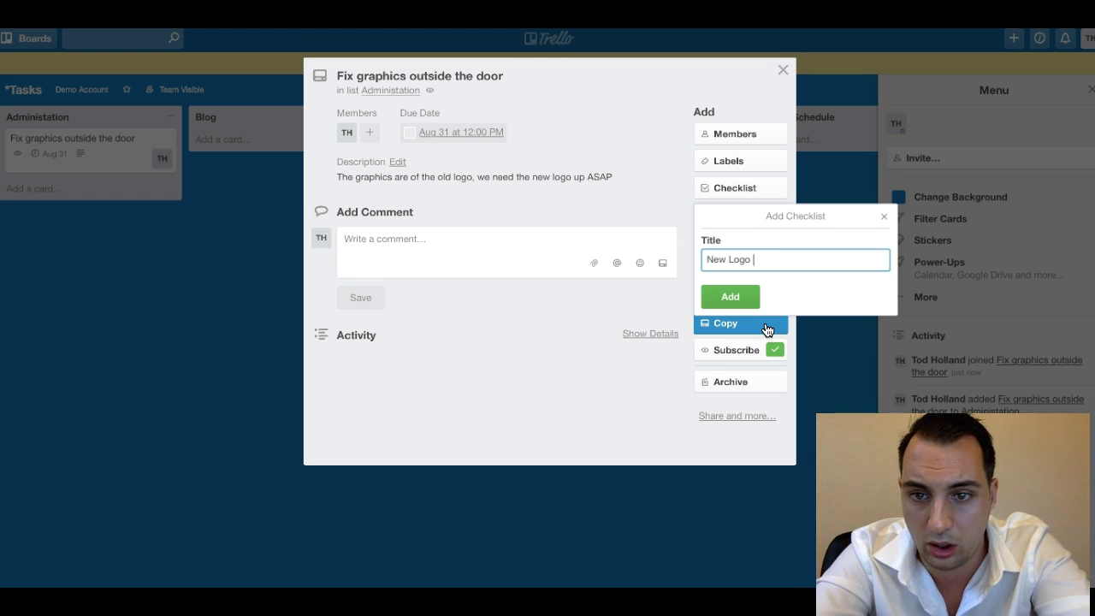
pyautogui.write('On Door')
pyautogui.press('Return')
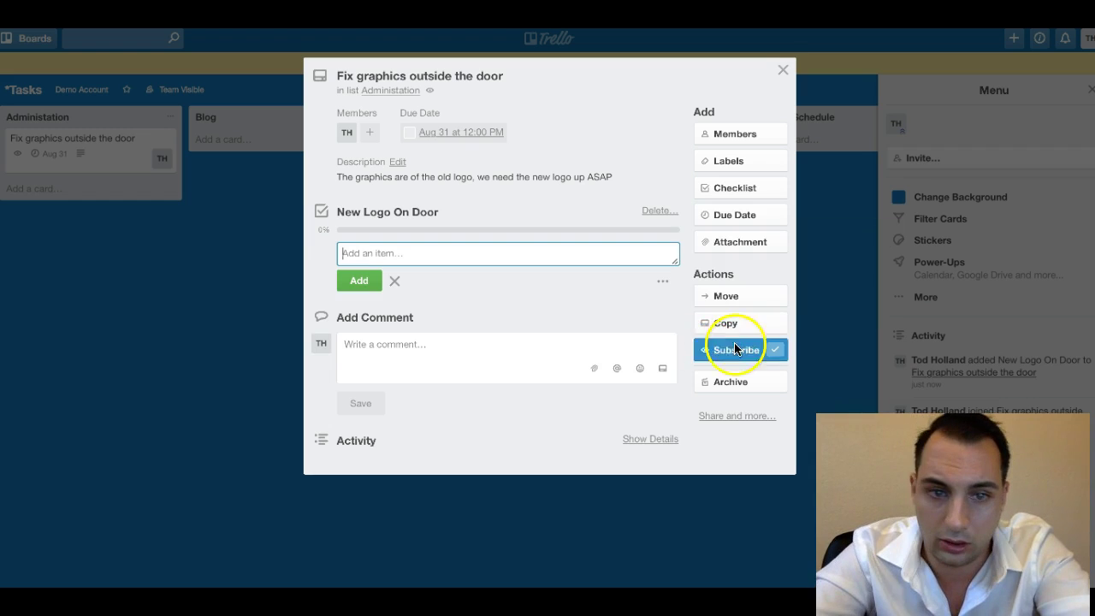
pyautogui.write('Find im')
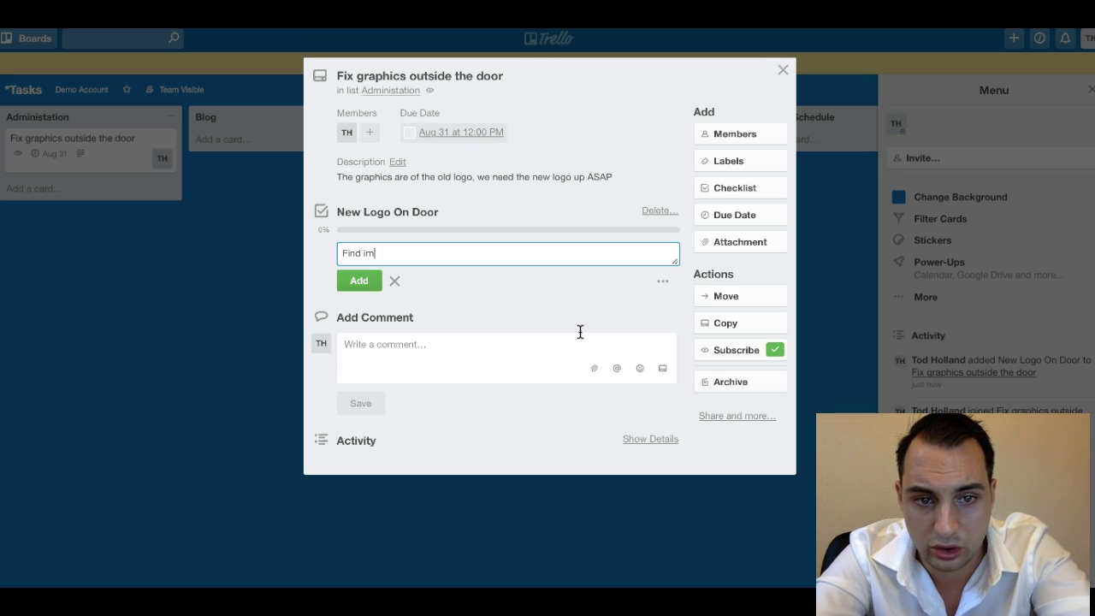
pyautogui.write('age of new logo')
pyautogui.press('Return')
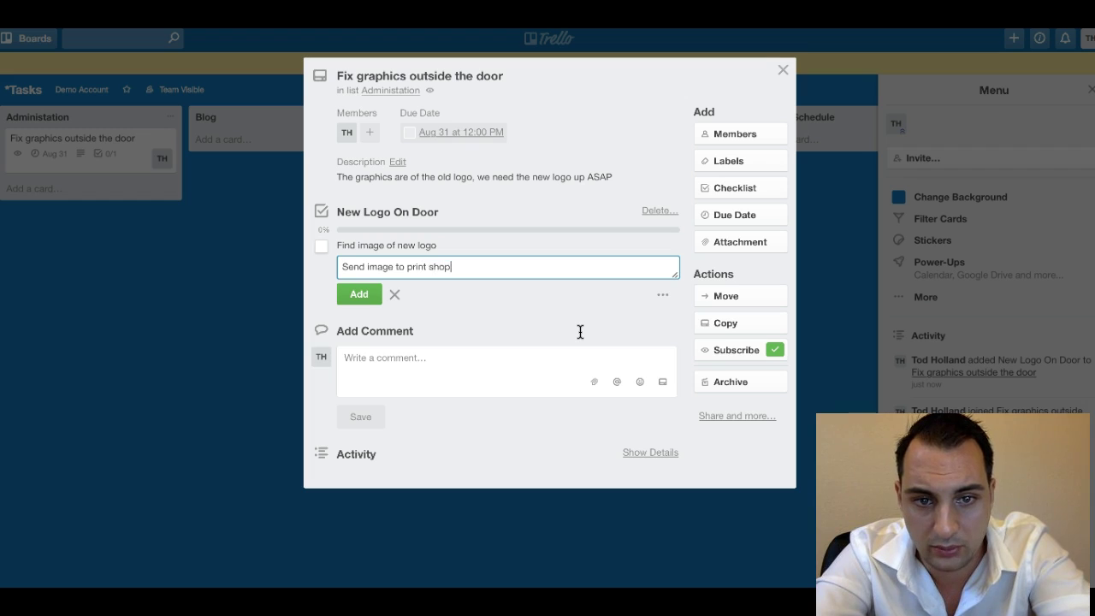
pyautogui.press('Return')
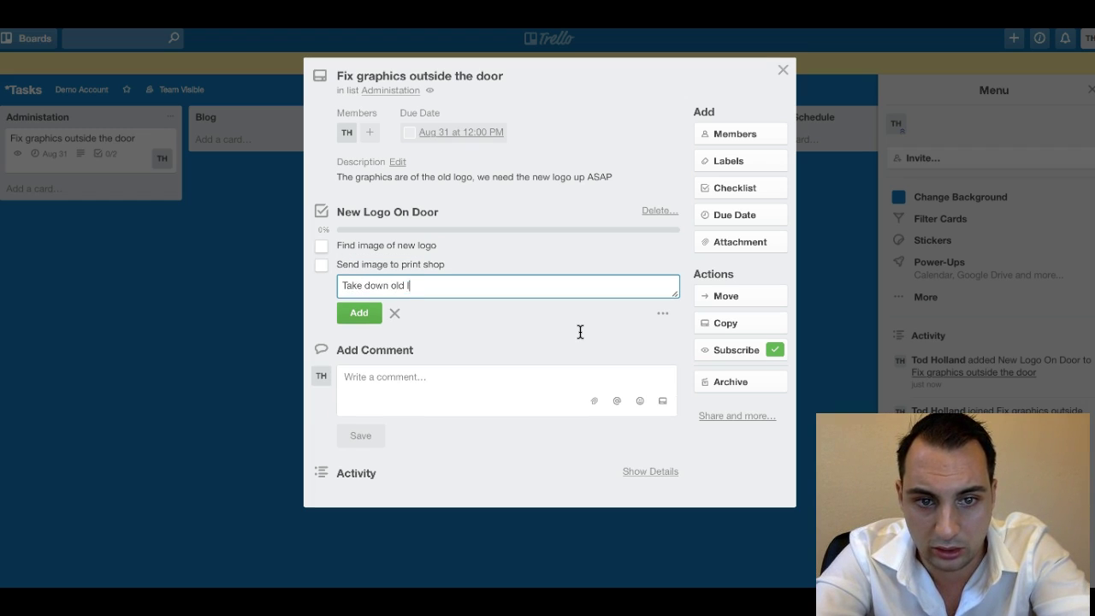
pyautogui.press('Return')
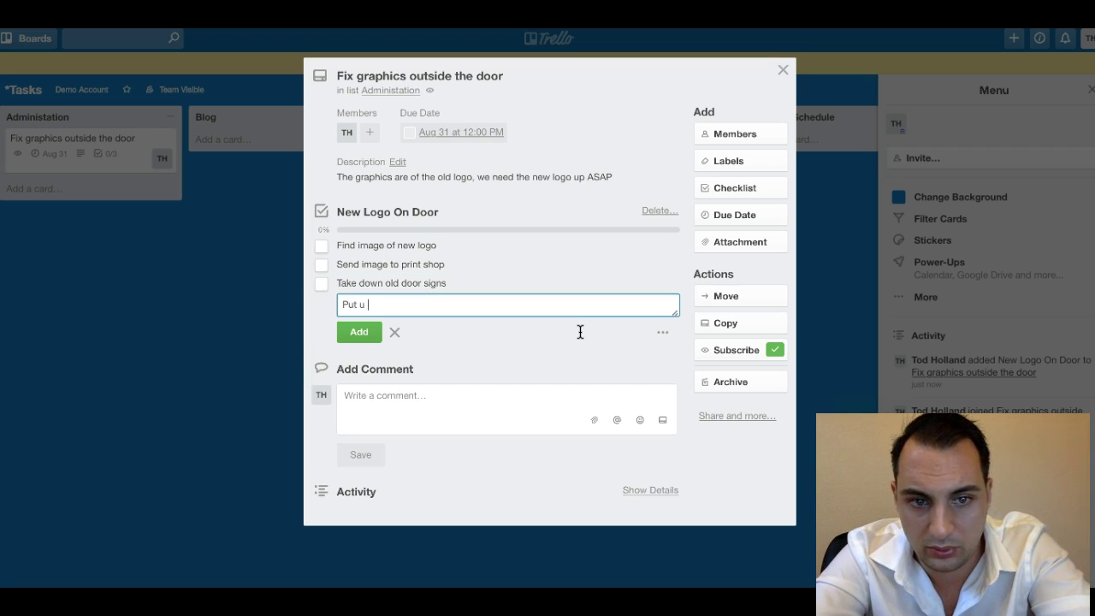
pyautogui.write('Put up new door signs')
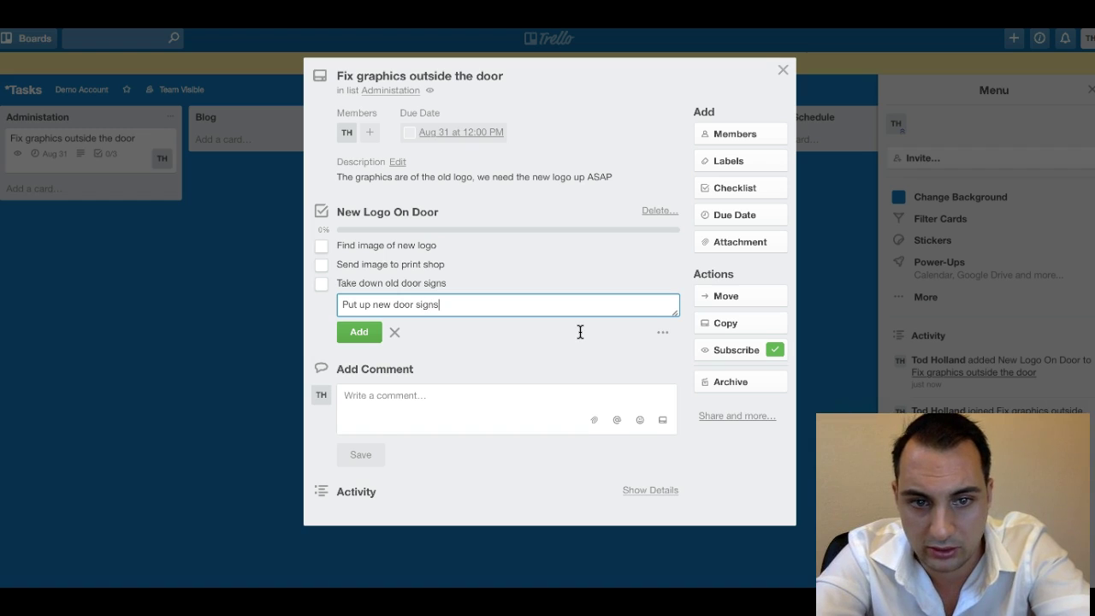
pyautogui.press('Return')
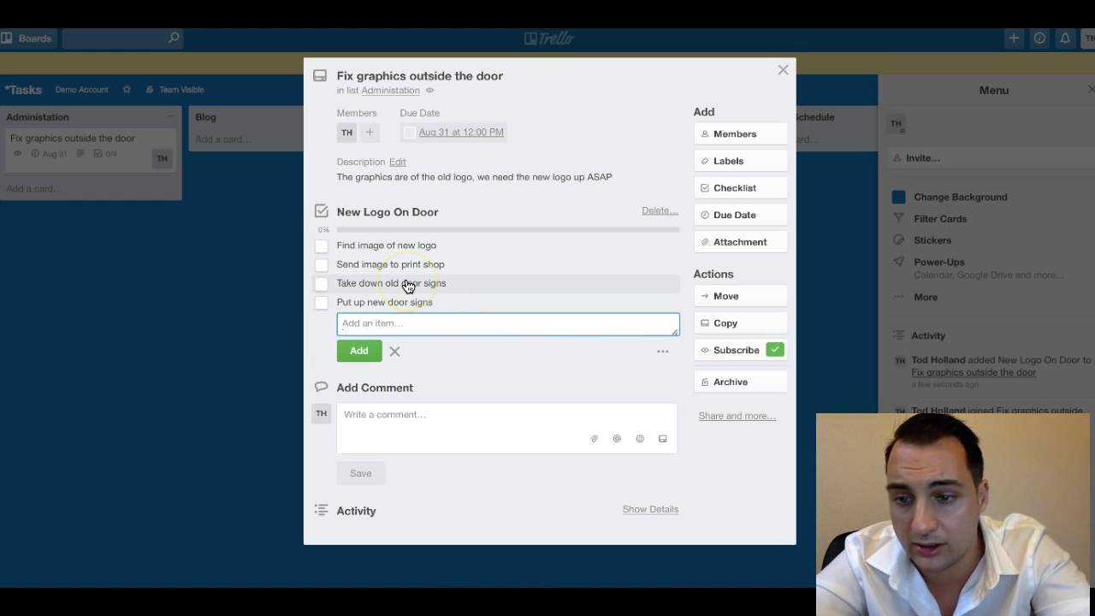
pyautogui.click(393, 358)
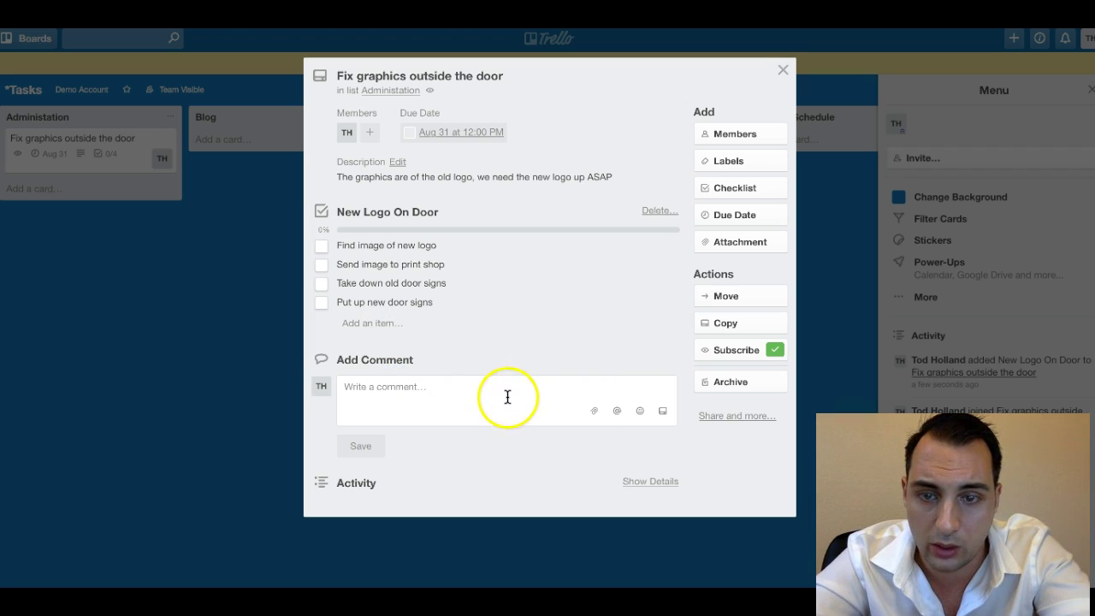
# Move the door-graphics card to the Administration board's Not Yet Started list.
pyautogui.click(725, 295)
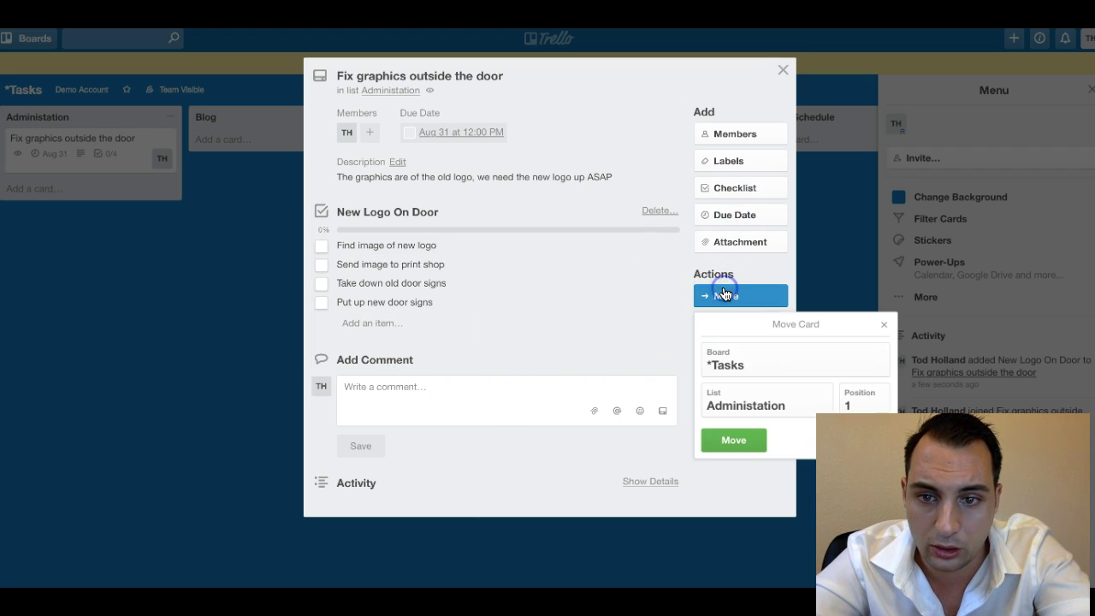
pyautogui.click(732, 364)
pyautogui.click(735, 380)
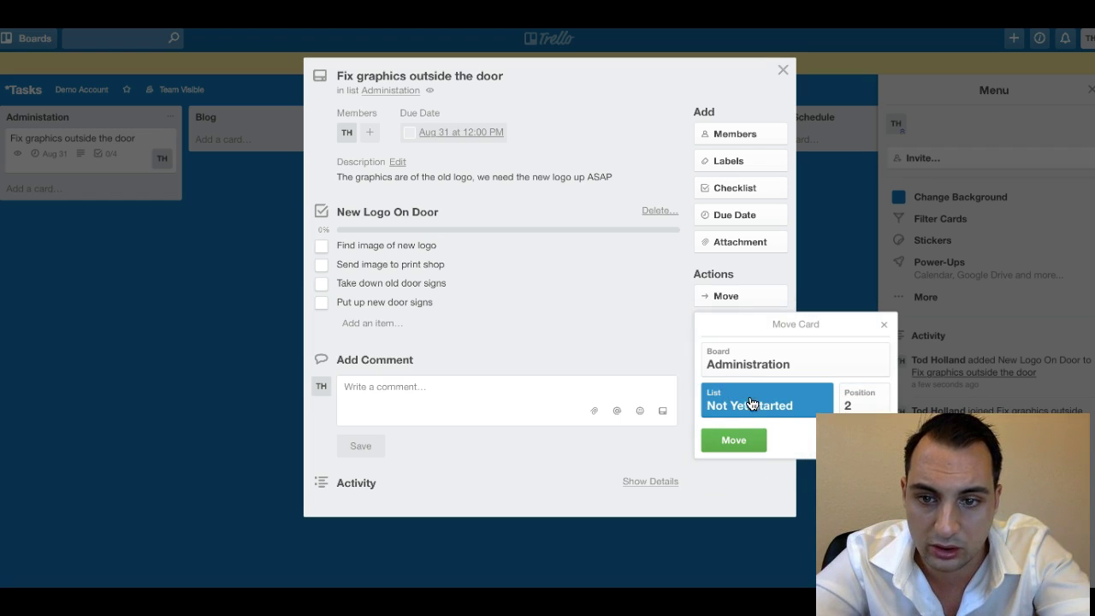
pyautogui.click(751, 442)
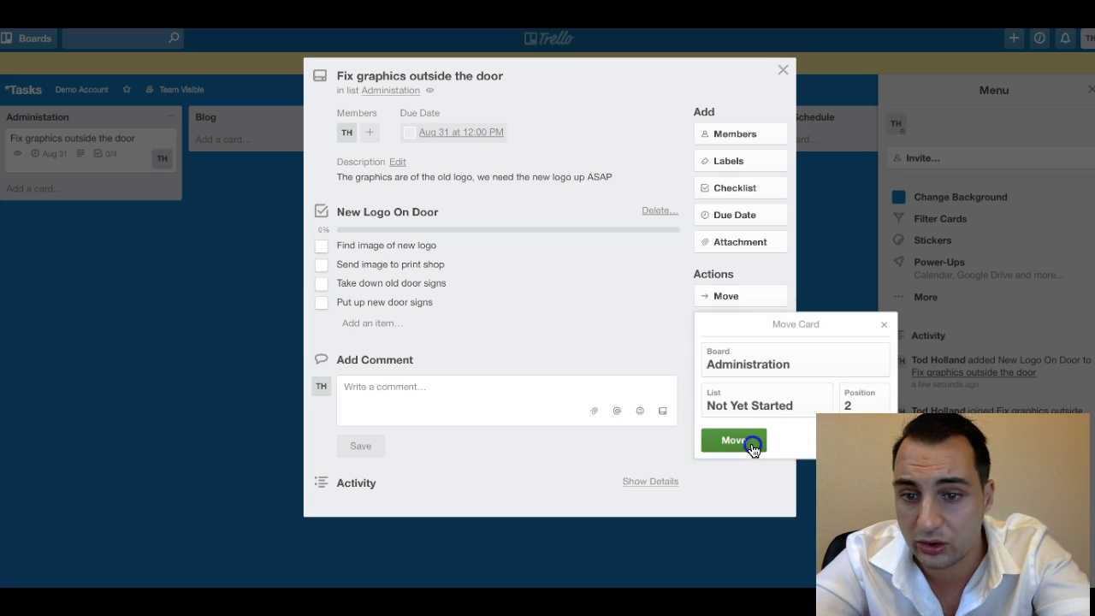
# Open the Administration board from the team page.
pyautogui.click(57, 89)
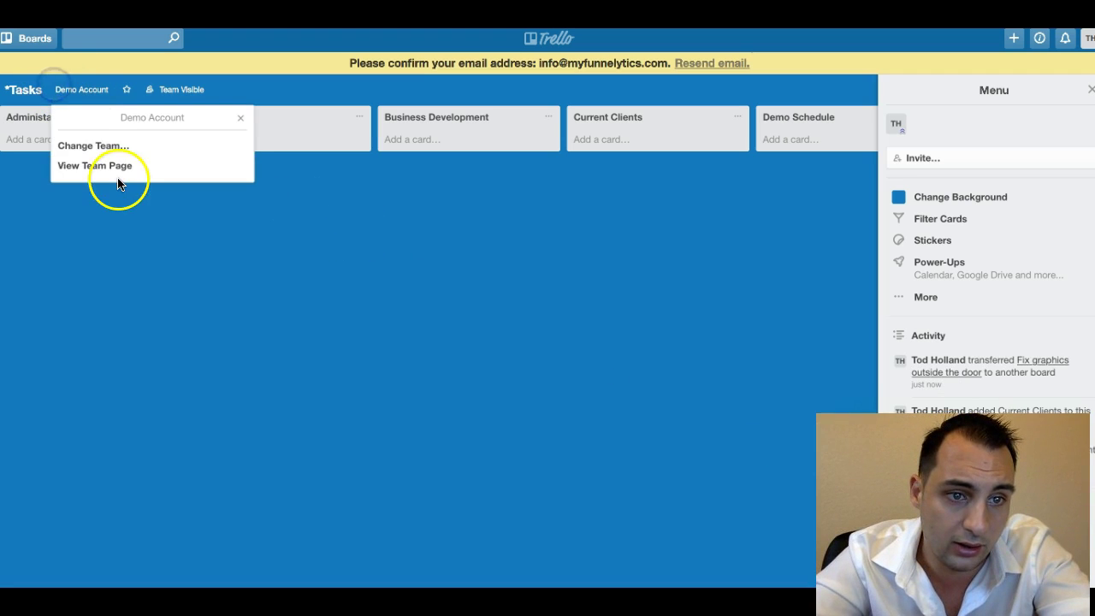
pyautogui.click(116, 171)
pyautogui.click(470, 283)
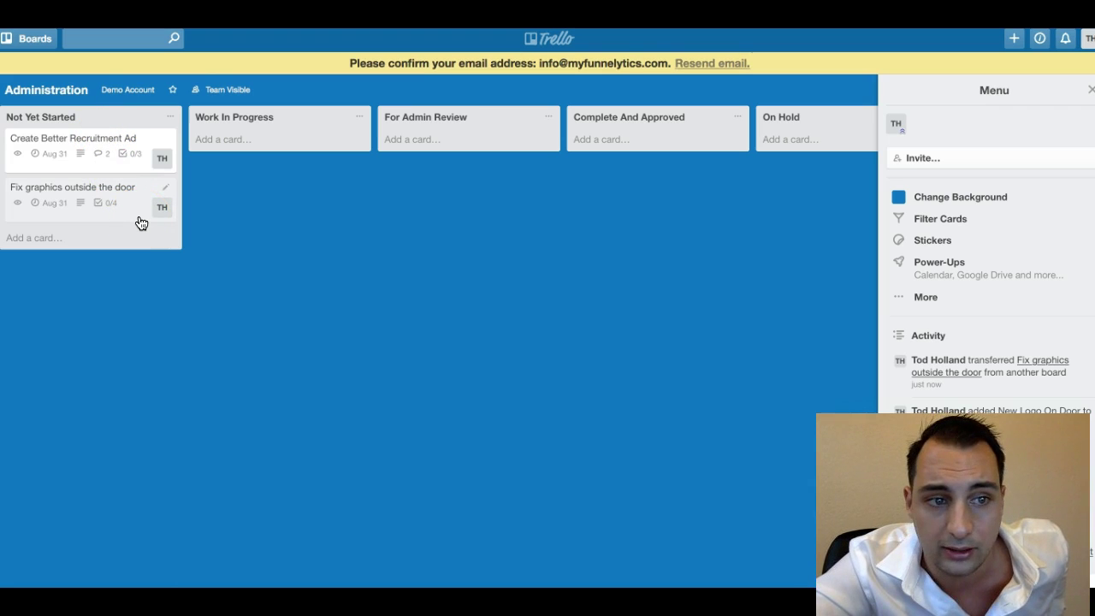
# Review the two Aug 31 cards in Not Yet Started, then open the TH account menu.
pyautogui.click(17, 207)
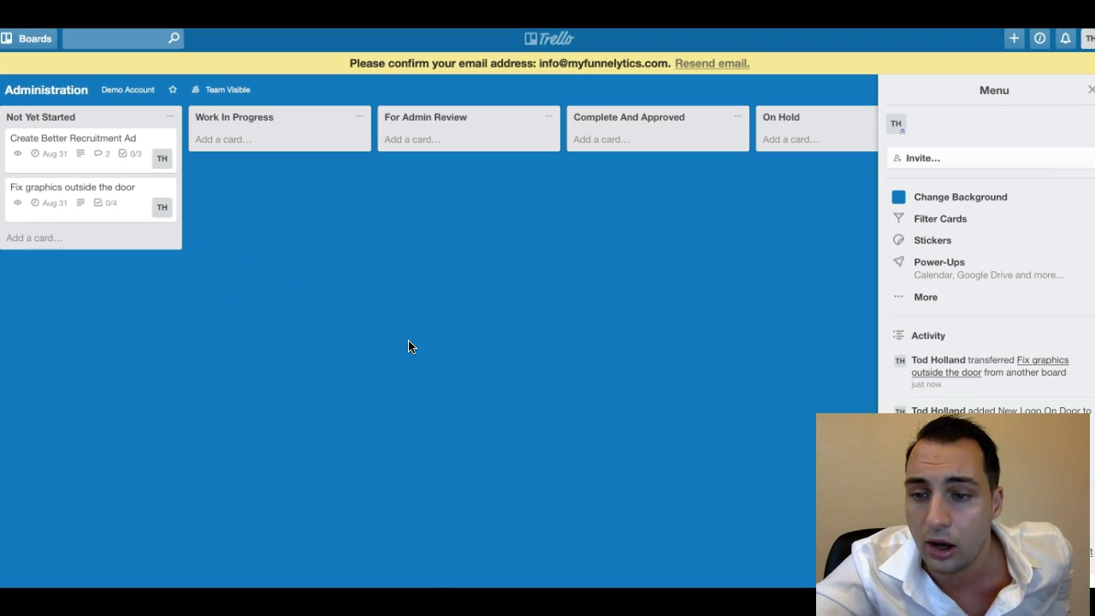
pyautogui.click(416, 220)
pyautogui.click(269, 221)
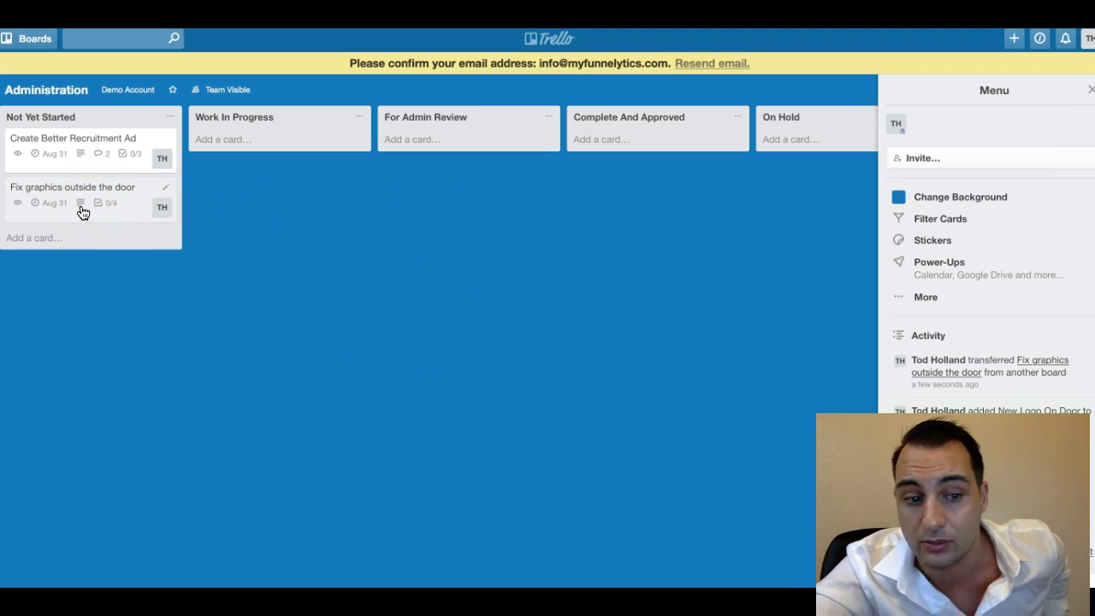
pyautogui.click(210, 366)
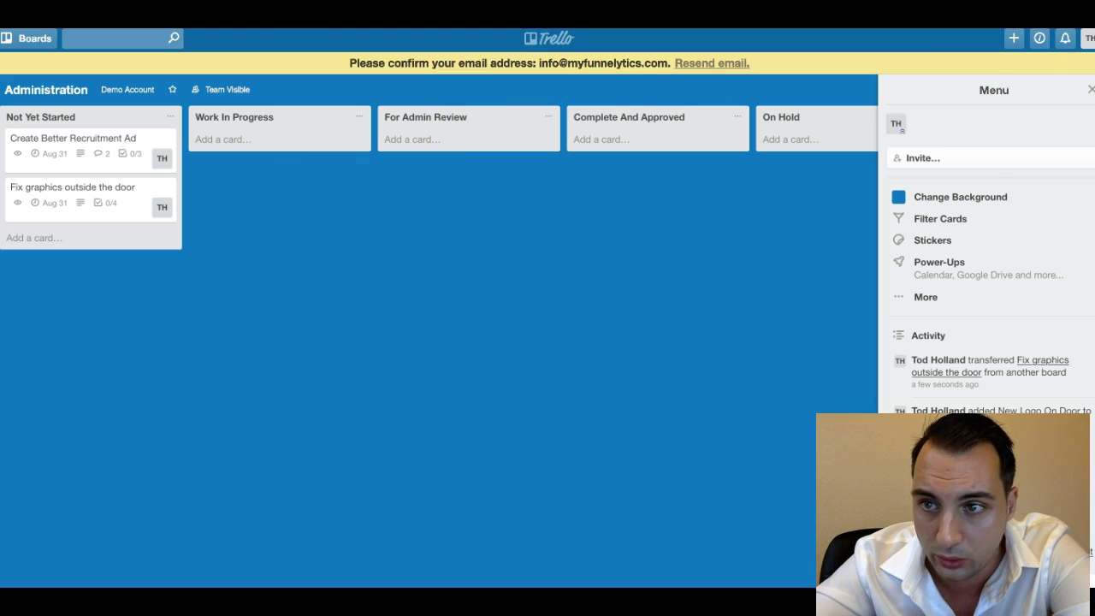
pyautogui.click(1090, 38)
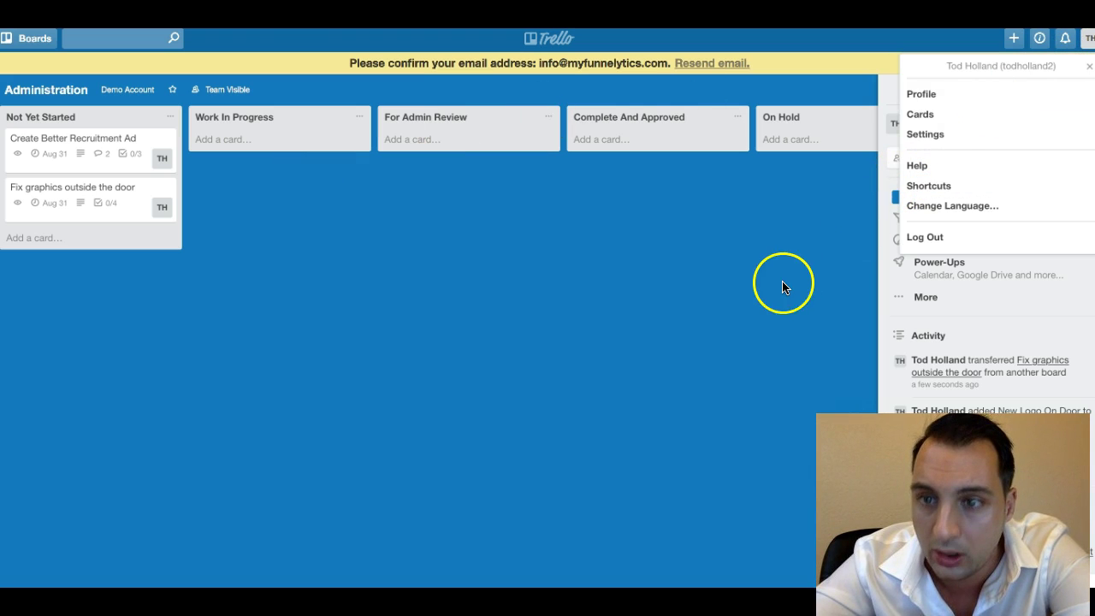
# Open Trello's Getting Started Guide from the Help panel and skim its topics.
pyautogui.click(912, 166)
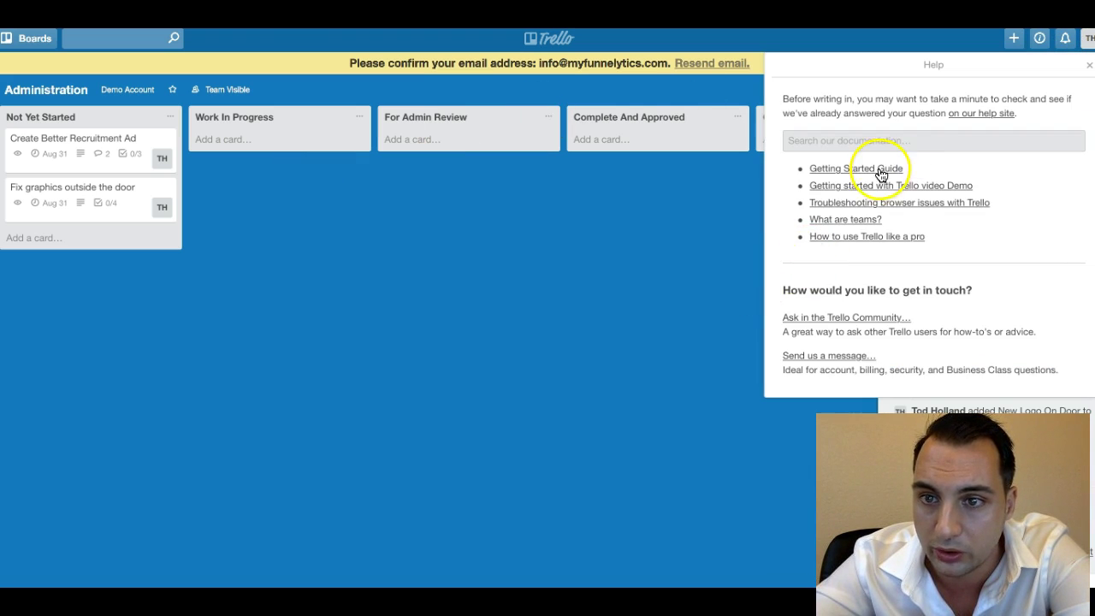
pyautogui.click(880, 169)
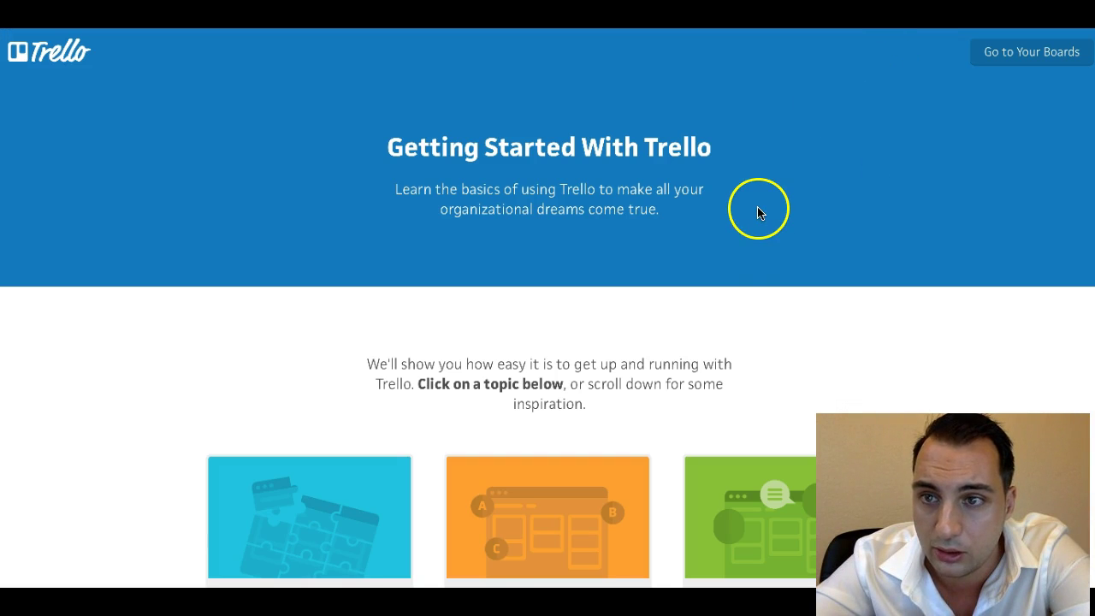
pyautogui.scroll(-3, 788, 167)
pyautogui.scroll(2, 788, 172)
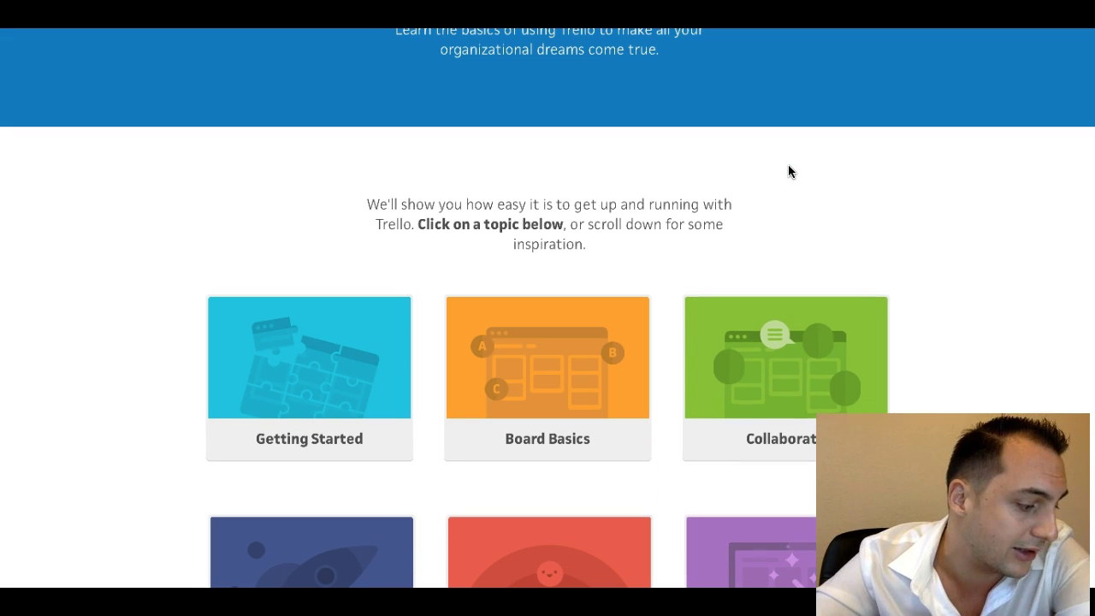